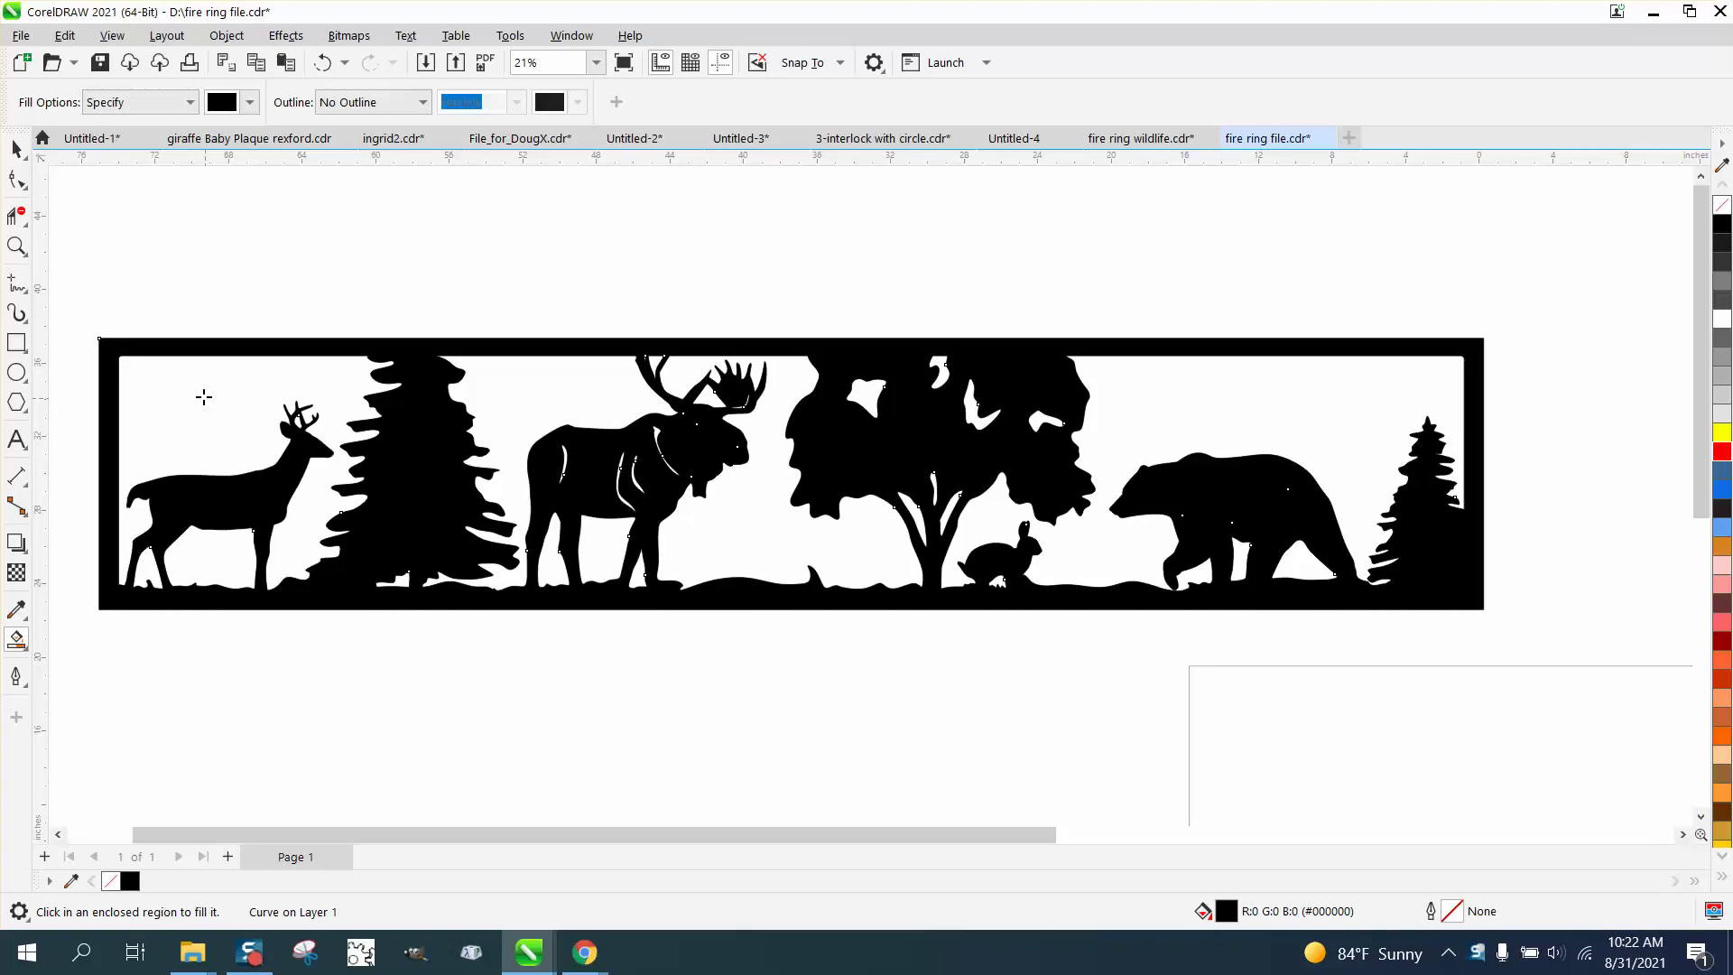
Undo the black fill so the wildlife panel is back to plain outlines, and switch to the Pick tool
{"action": "left_click", "coordinate": [322, 62]}
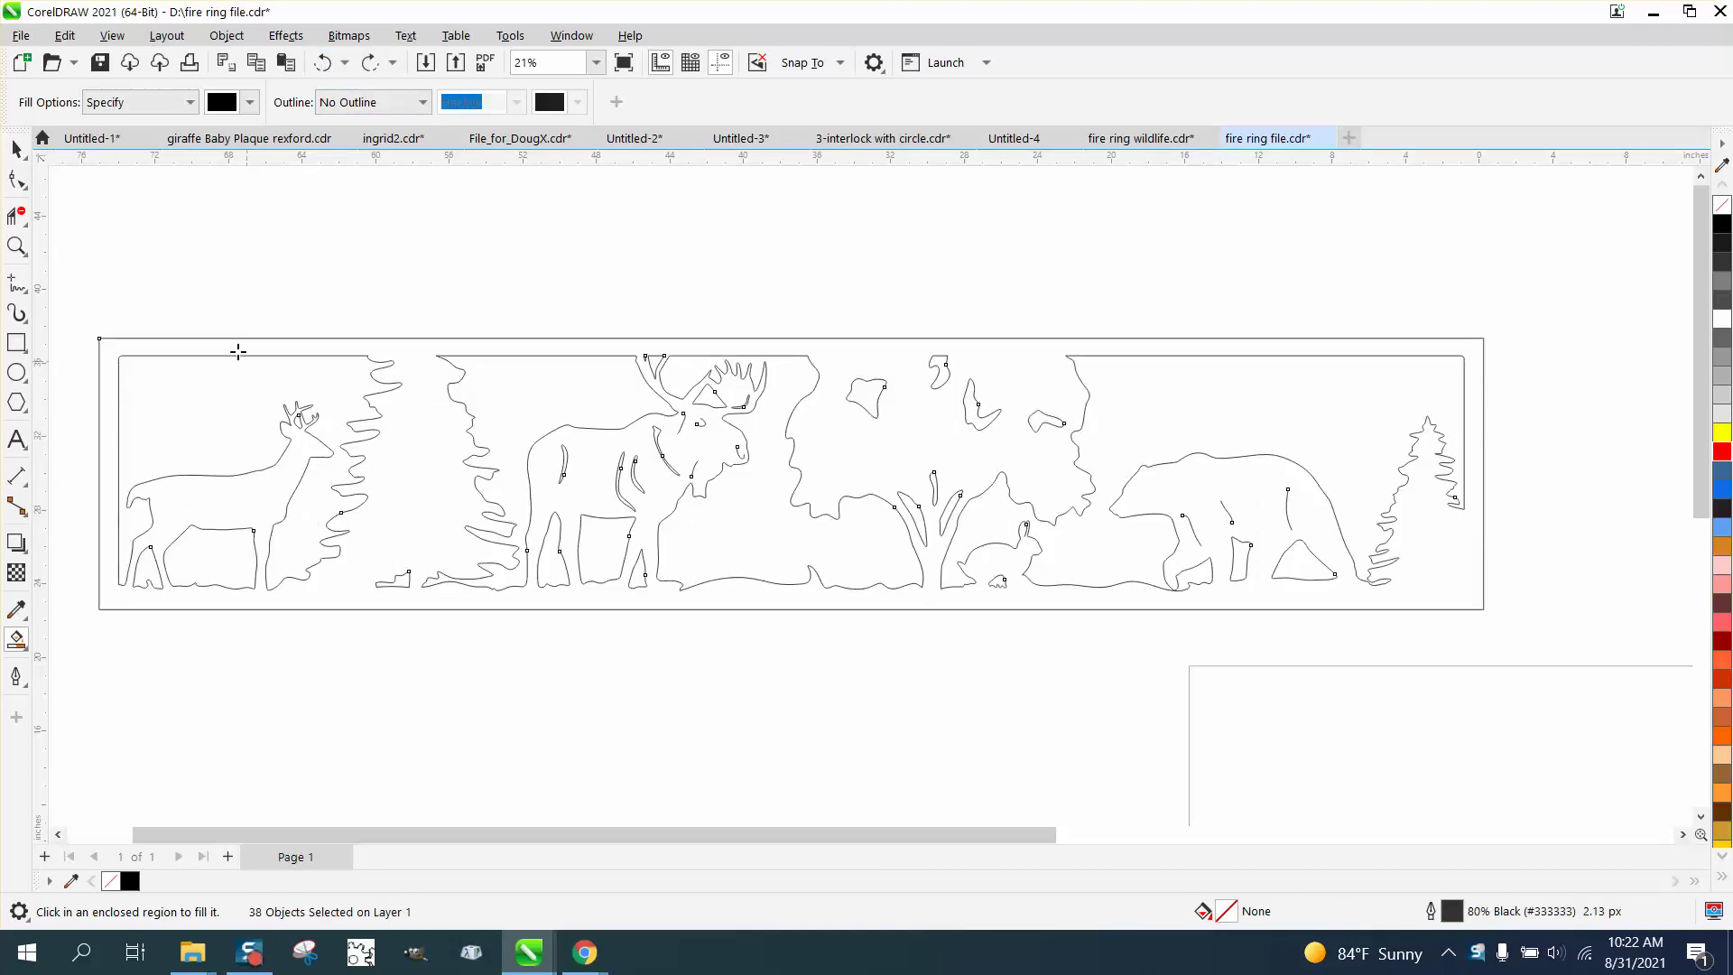
{"action": "left_click", "coordinate": [16, 149]}
{"action": "scroll", "coordinate": [388, 365], "scroll_direction": "down", "scroll_amount": 1}
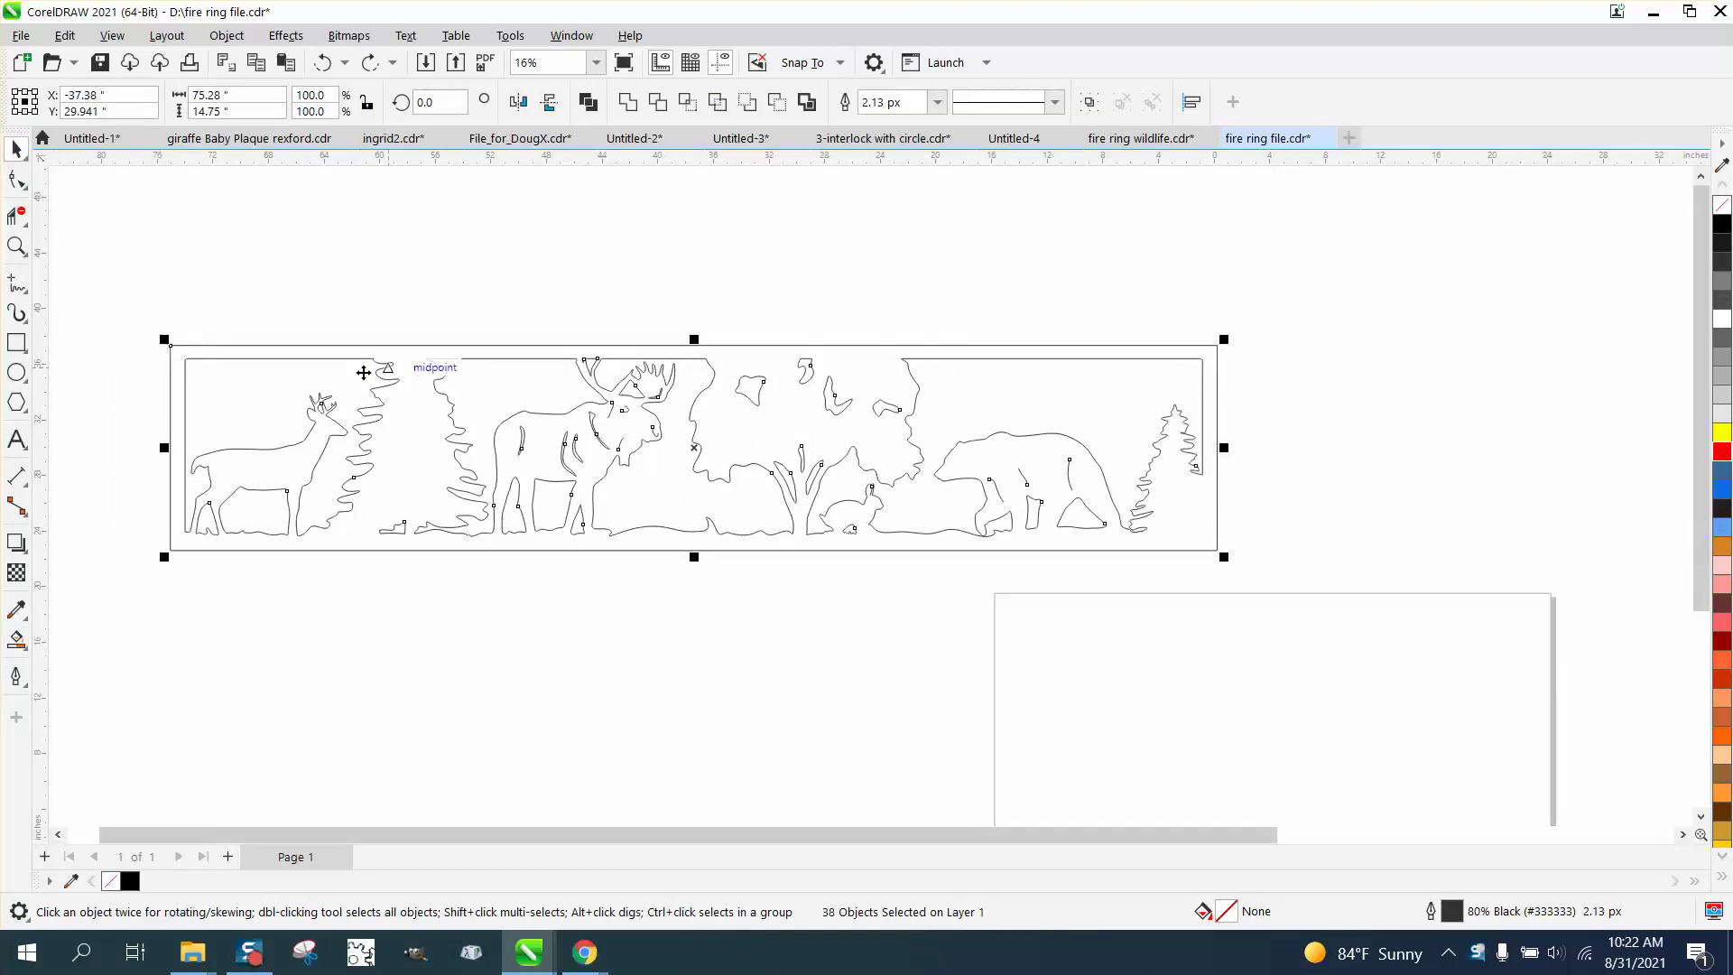
Try to select the deer scene's outlines by enclosing them in a selection box
{"action": "left_click_drag", "start_coordinate": [169, 327], "coordinate": [646, 588]}
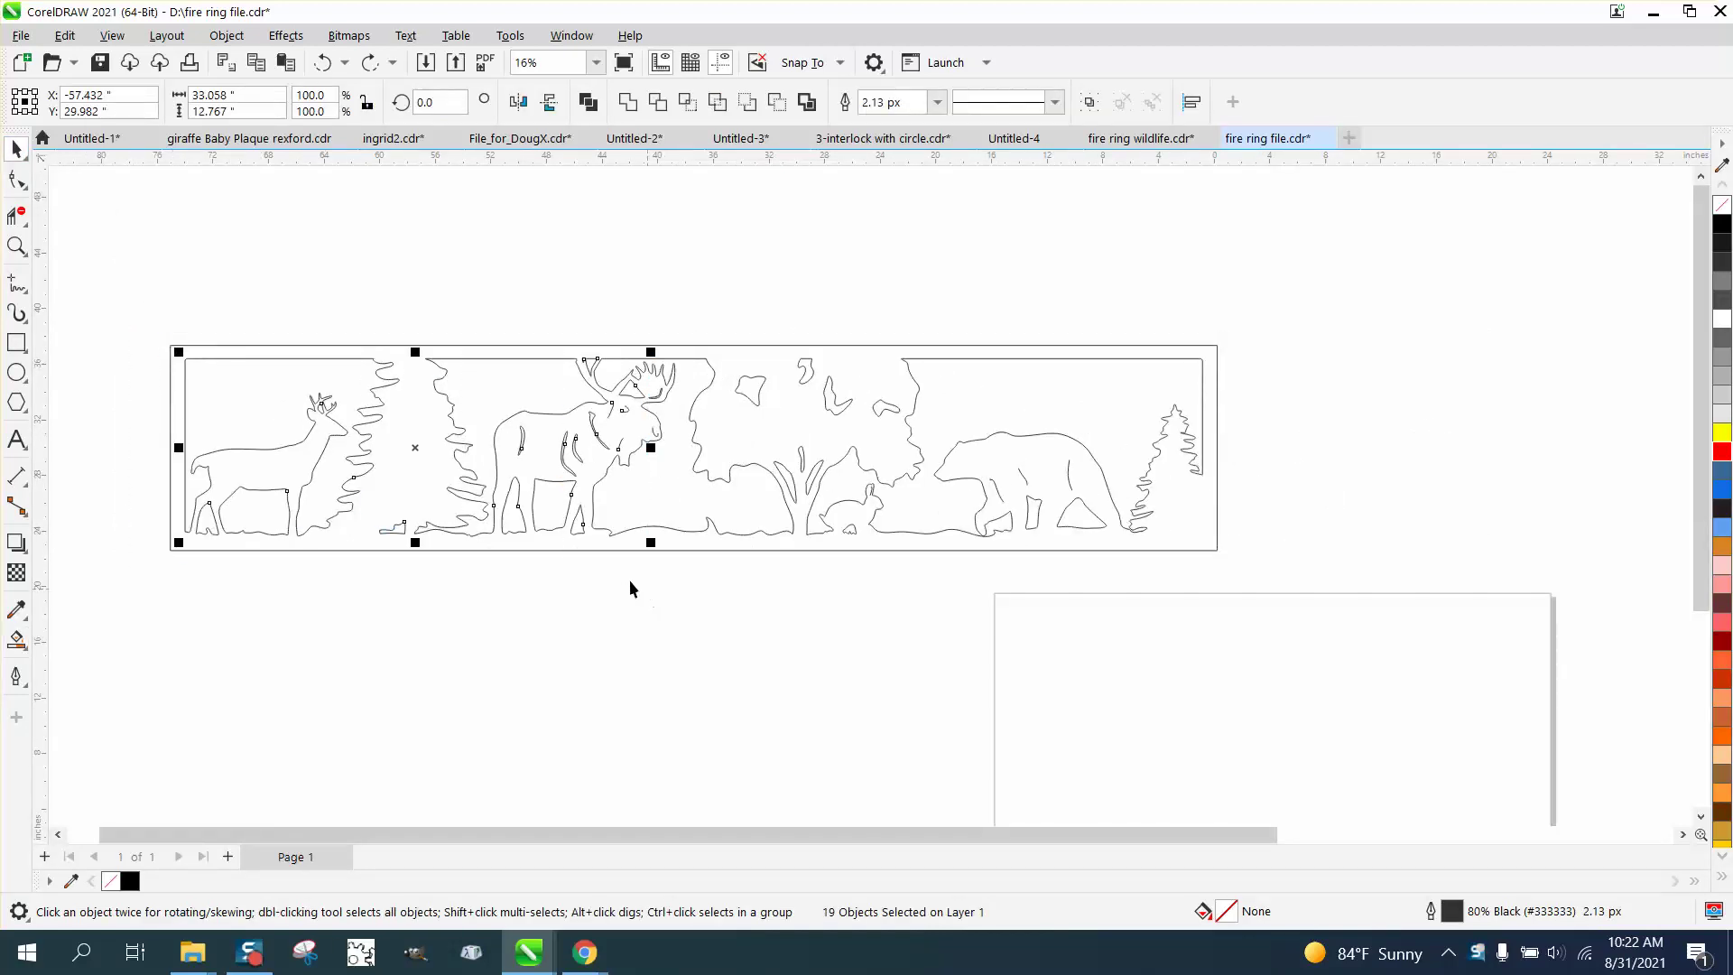
{"action": "left_click", "coordinate": [16, 246]}
{"action": "left_click_drag", "start_coordinate": [125, 311], "coordinate": [685, 613]}
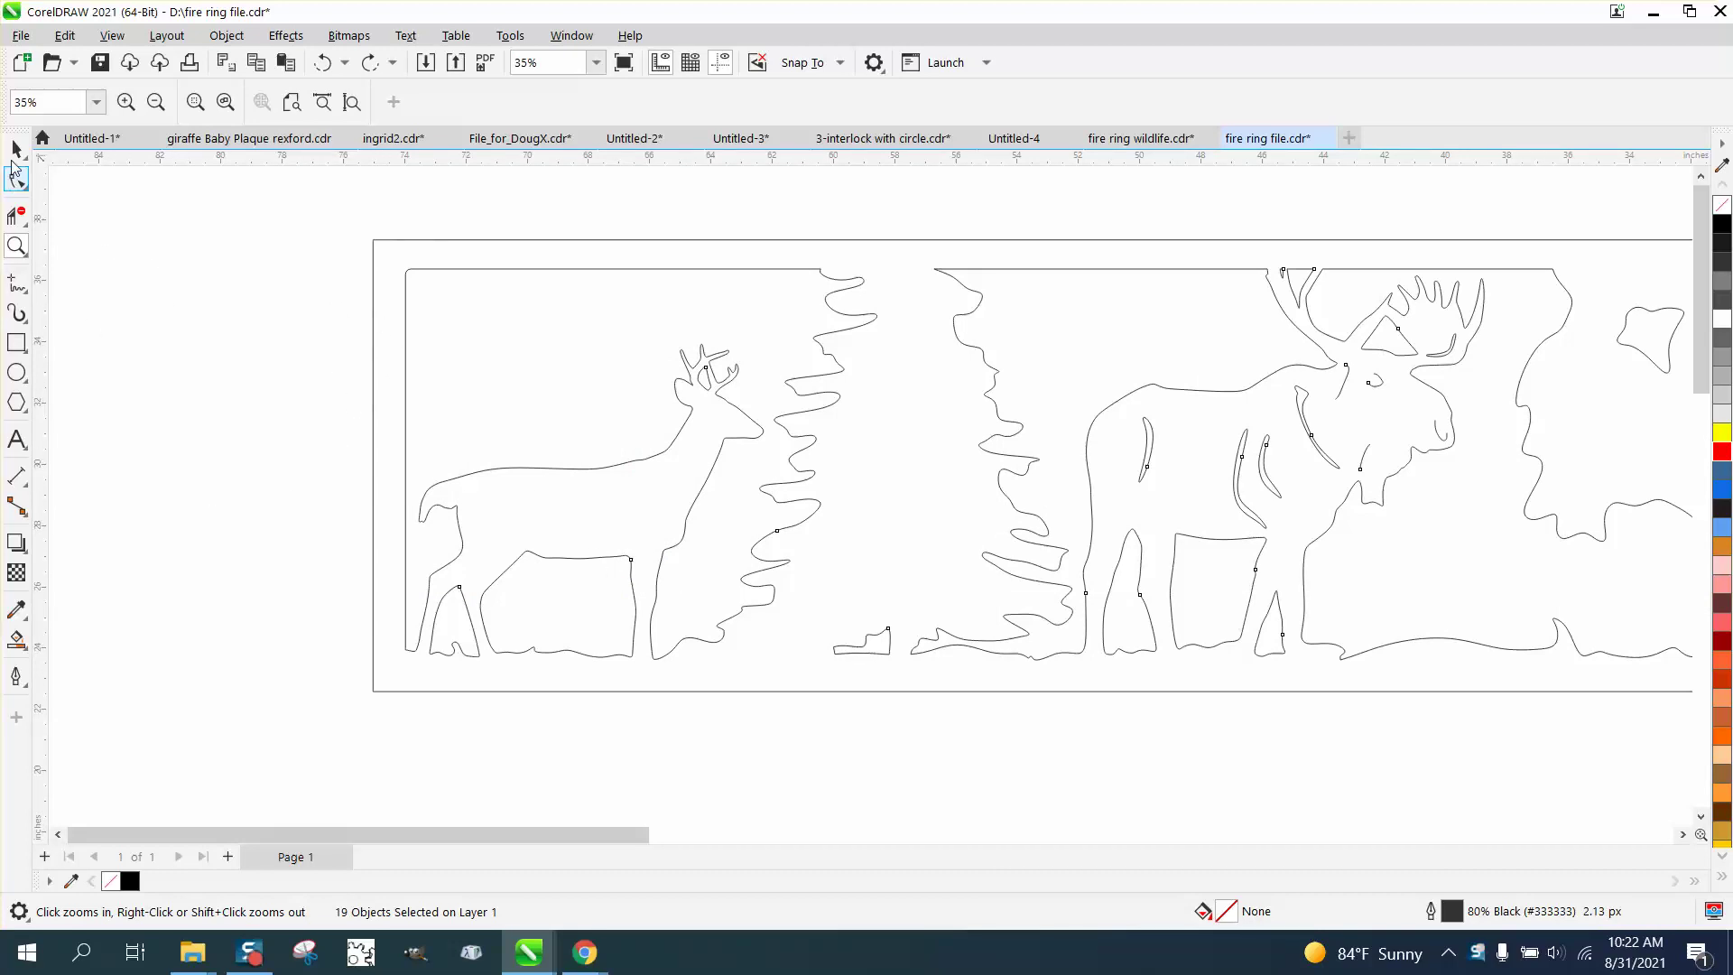
{"action": "left_click", "coordinate": [16, 150]}
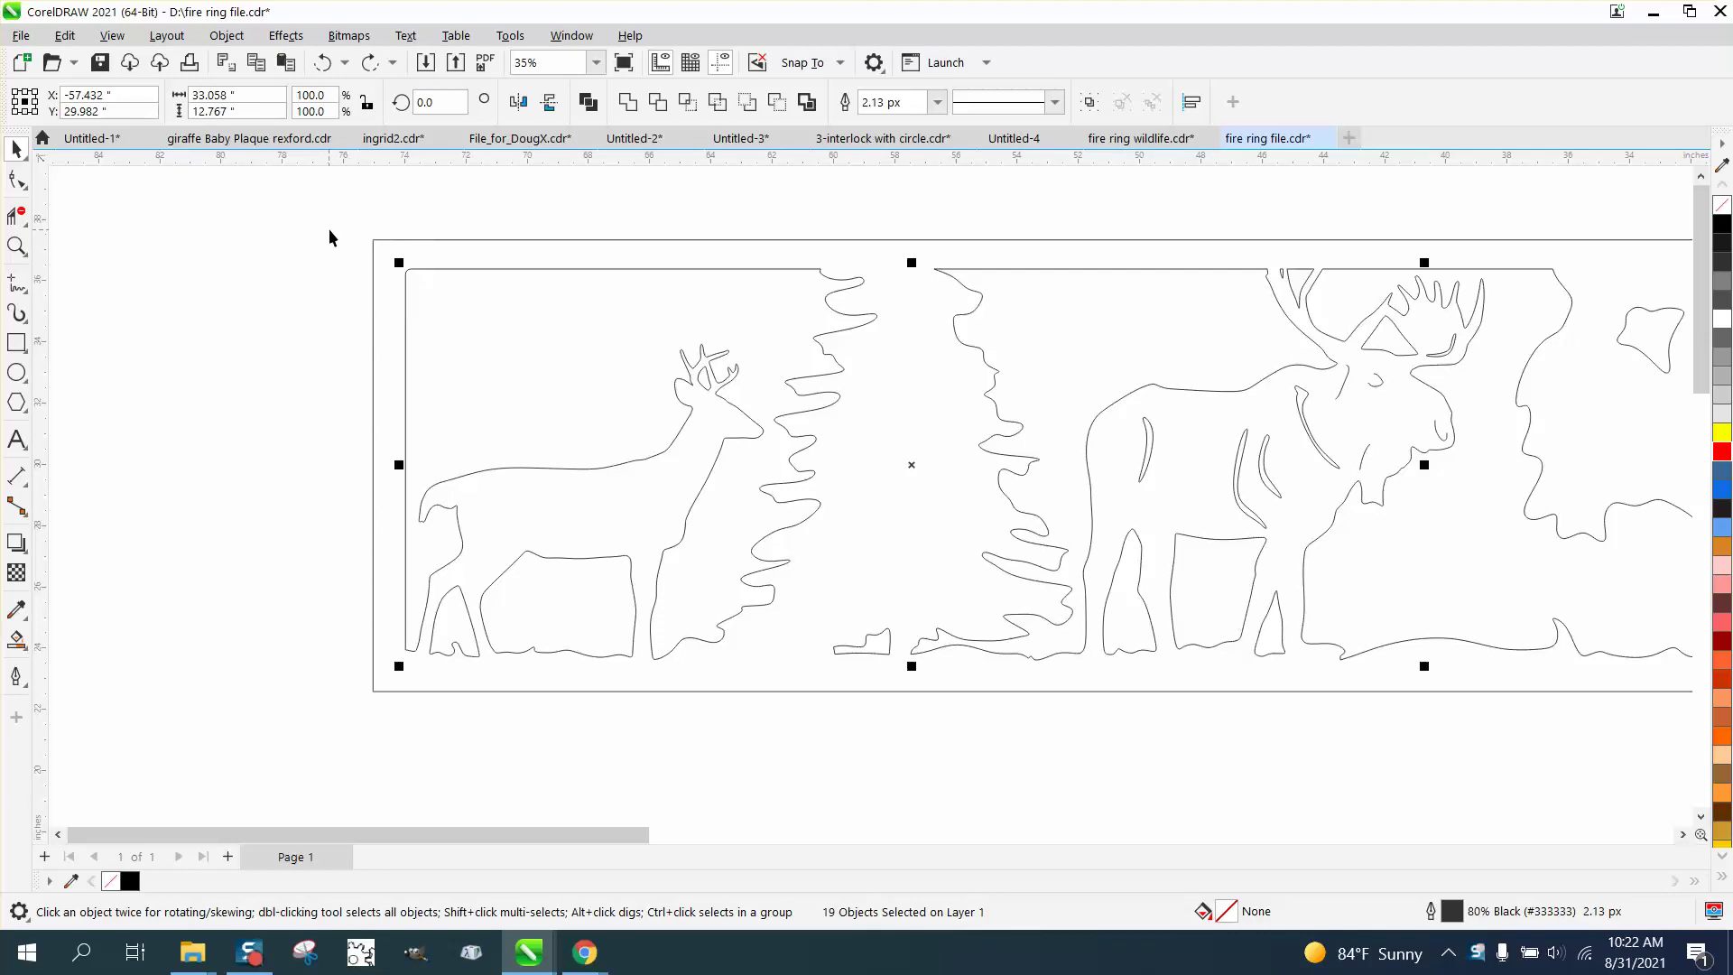
{"action": "left_click_drag", "start_coordinate": [328, 233], "coordinate": [814, 683]}
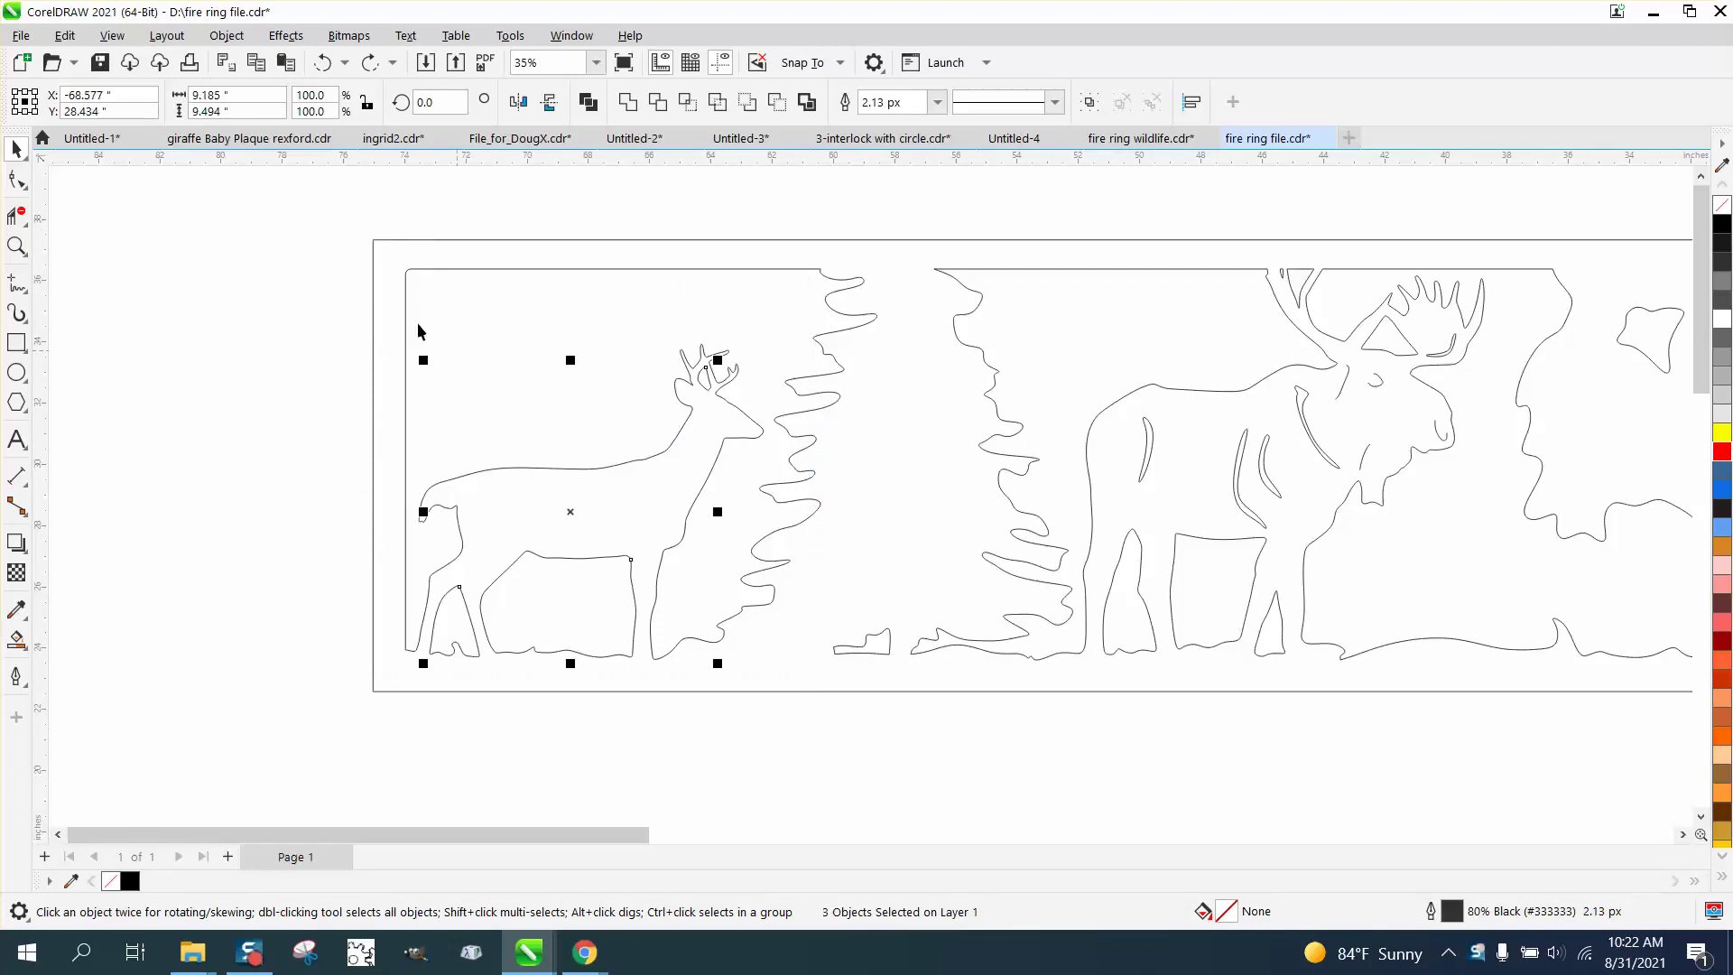
Clear the selection and set the nudge distance to 12 inches
{"action": "left_click", "coordinate": [244, 264]}
{"action": "left_click", "coordinate": [764, 102]}
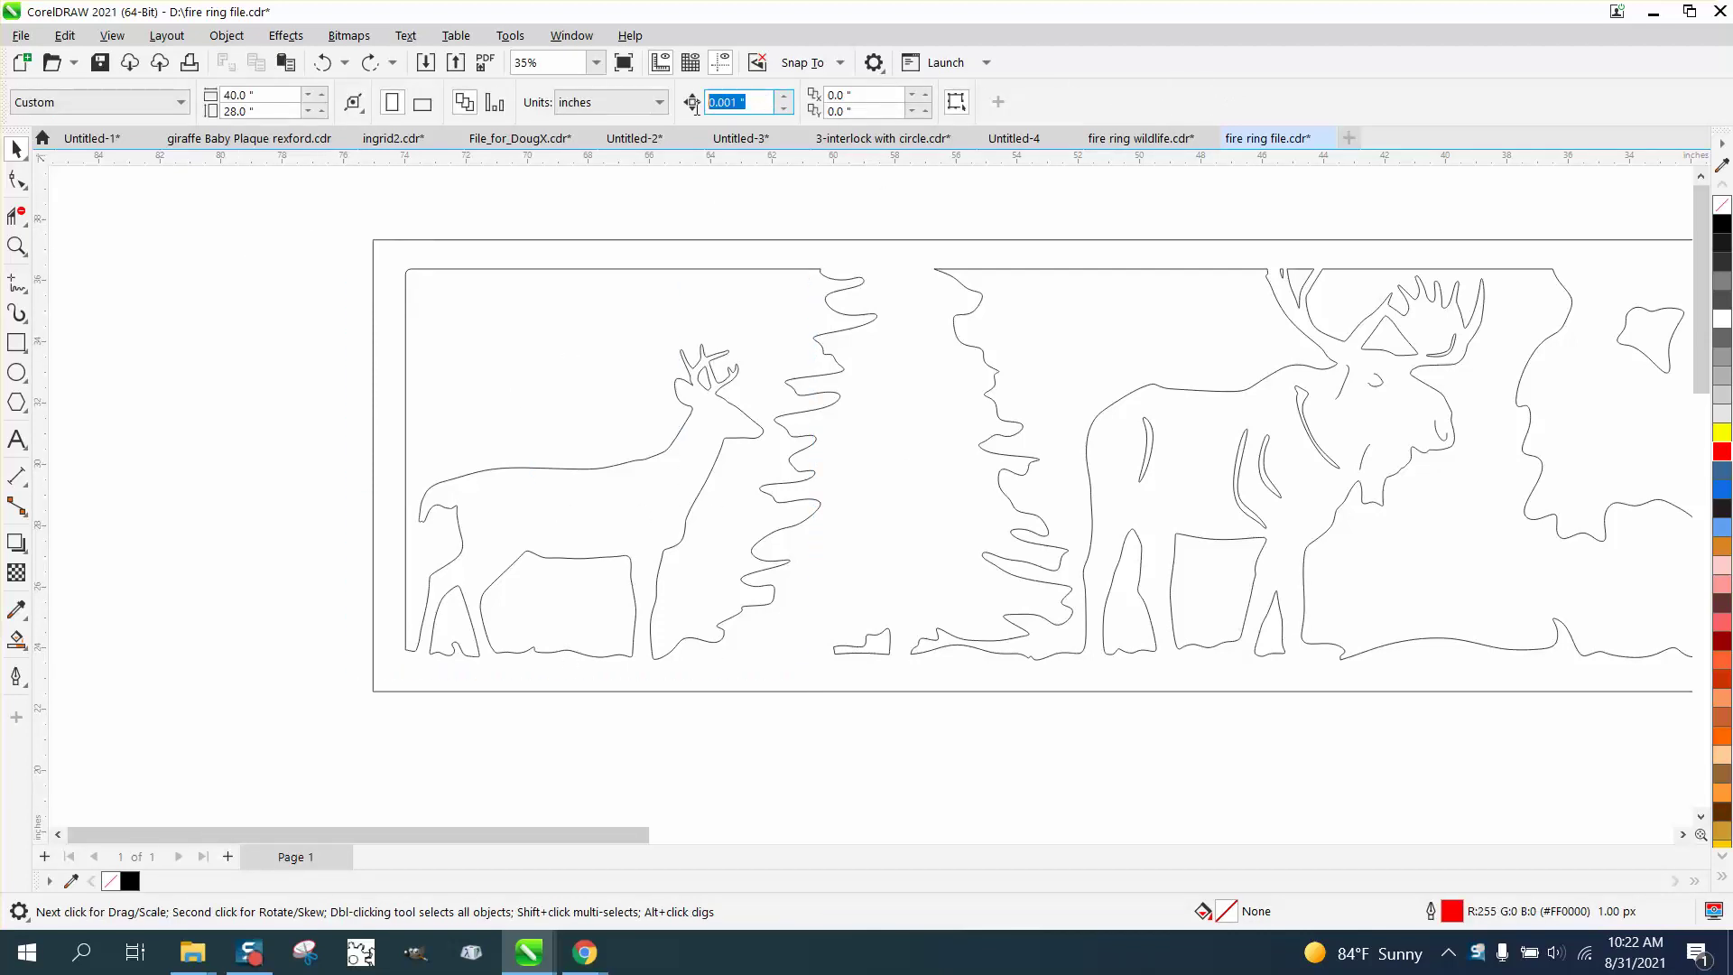
{"action": "type", "text": "12"}
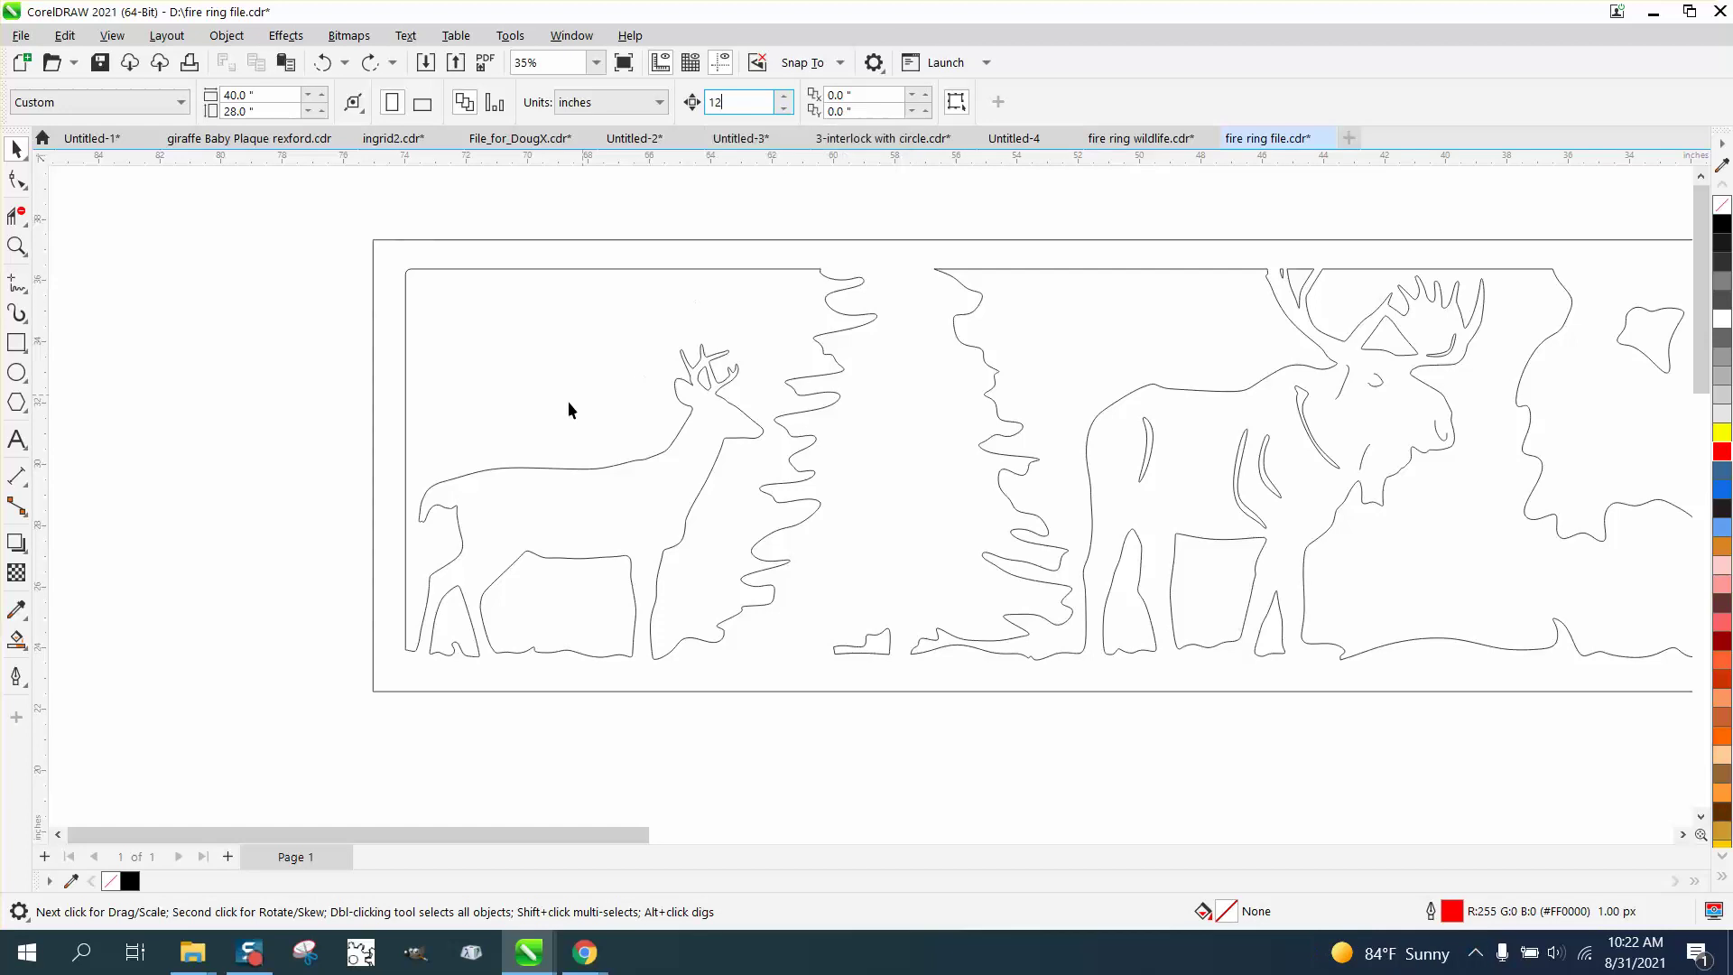
Smart-fill the background area around the deer in black and shift the new shape 24 inches left, outside the panel
{"action": "left_click", "coordinate": [16, 639]}
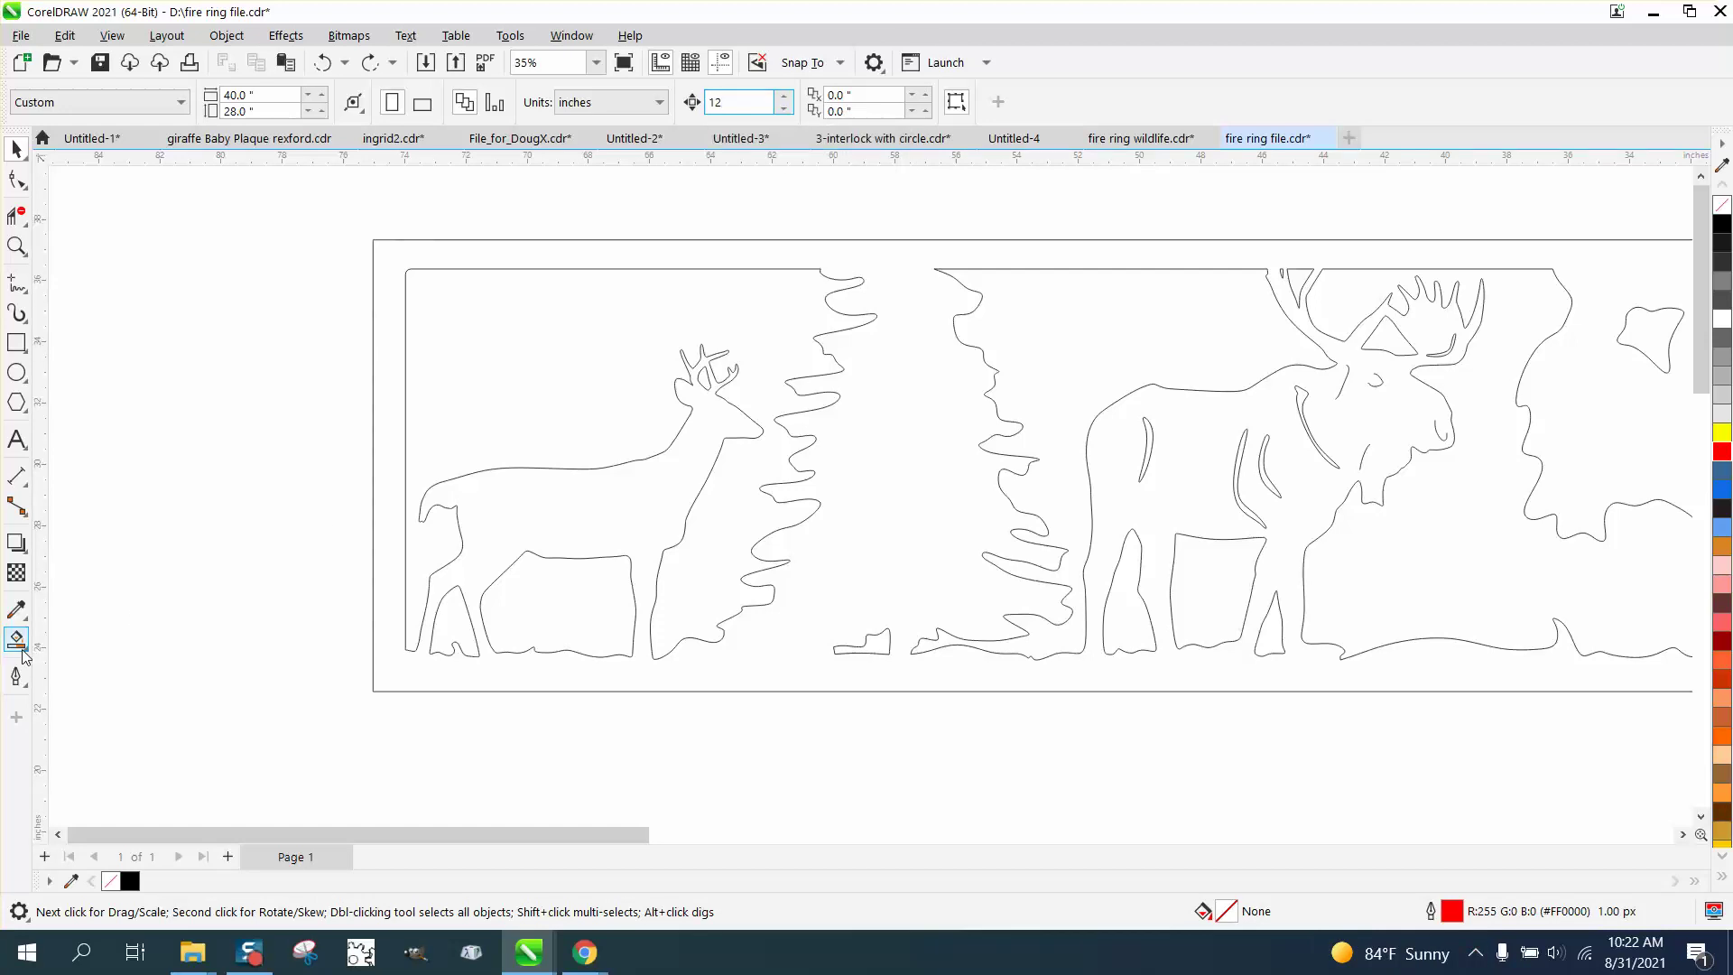
{"action": "left_click", "coordinate": [659, 362]}
{"action": "scroll", "coordinate": [1223, 503], "scroll_direction": "down", "scroll_amount": 2}
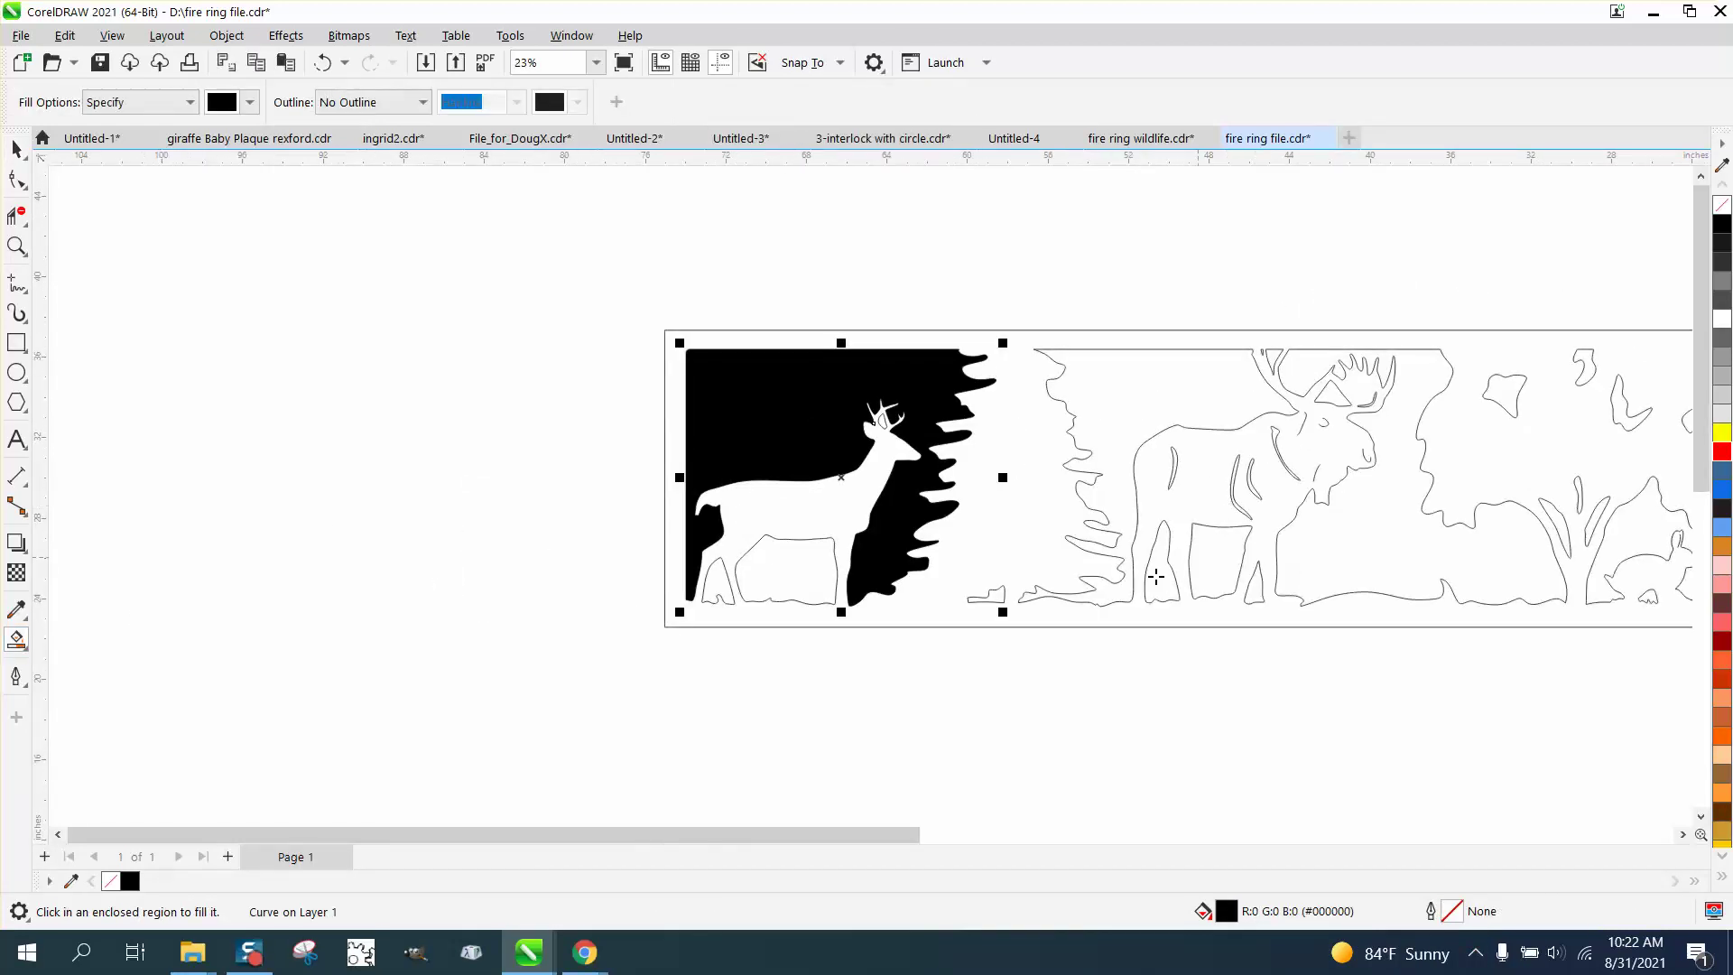
{"action": "key", "text": "Left"}
{"action": "key", "text": "Left"}
Smart-fill the area under the deer's belly and the gap between its hind legs, shifting each new shape 24 inches left
{"action": "left_click", "coordinate": [804, 566]}
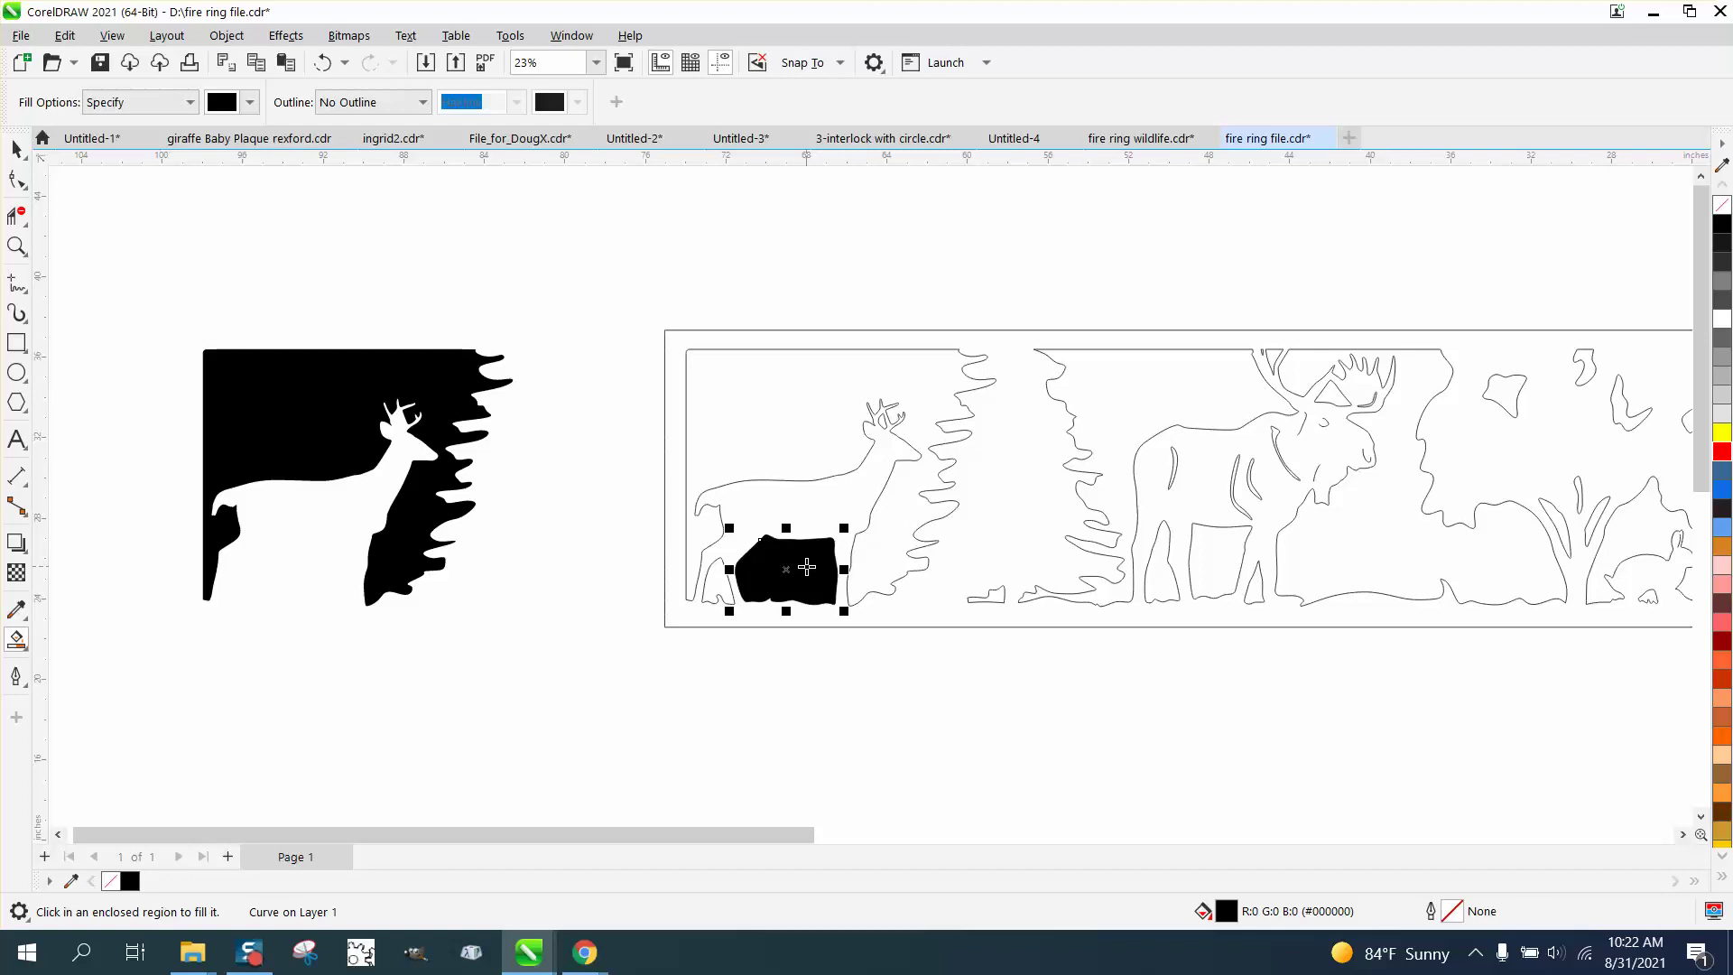
{"action": "key", "text": "Left"}
{"action": "key", "text": "Left"}
{"action": "left_click", "coordinate": [718, 581]}
{"action": "key", "text": "Left"}
{"action": "key", "text": "Left"}
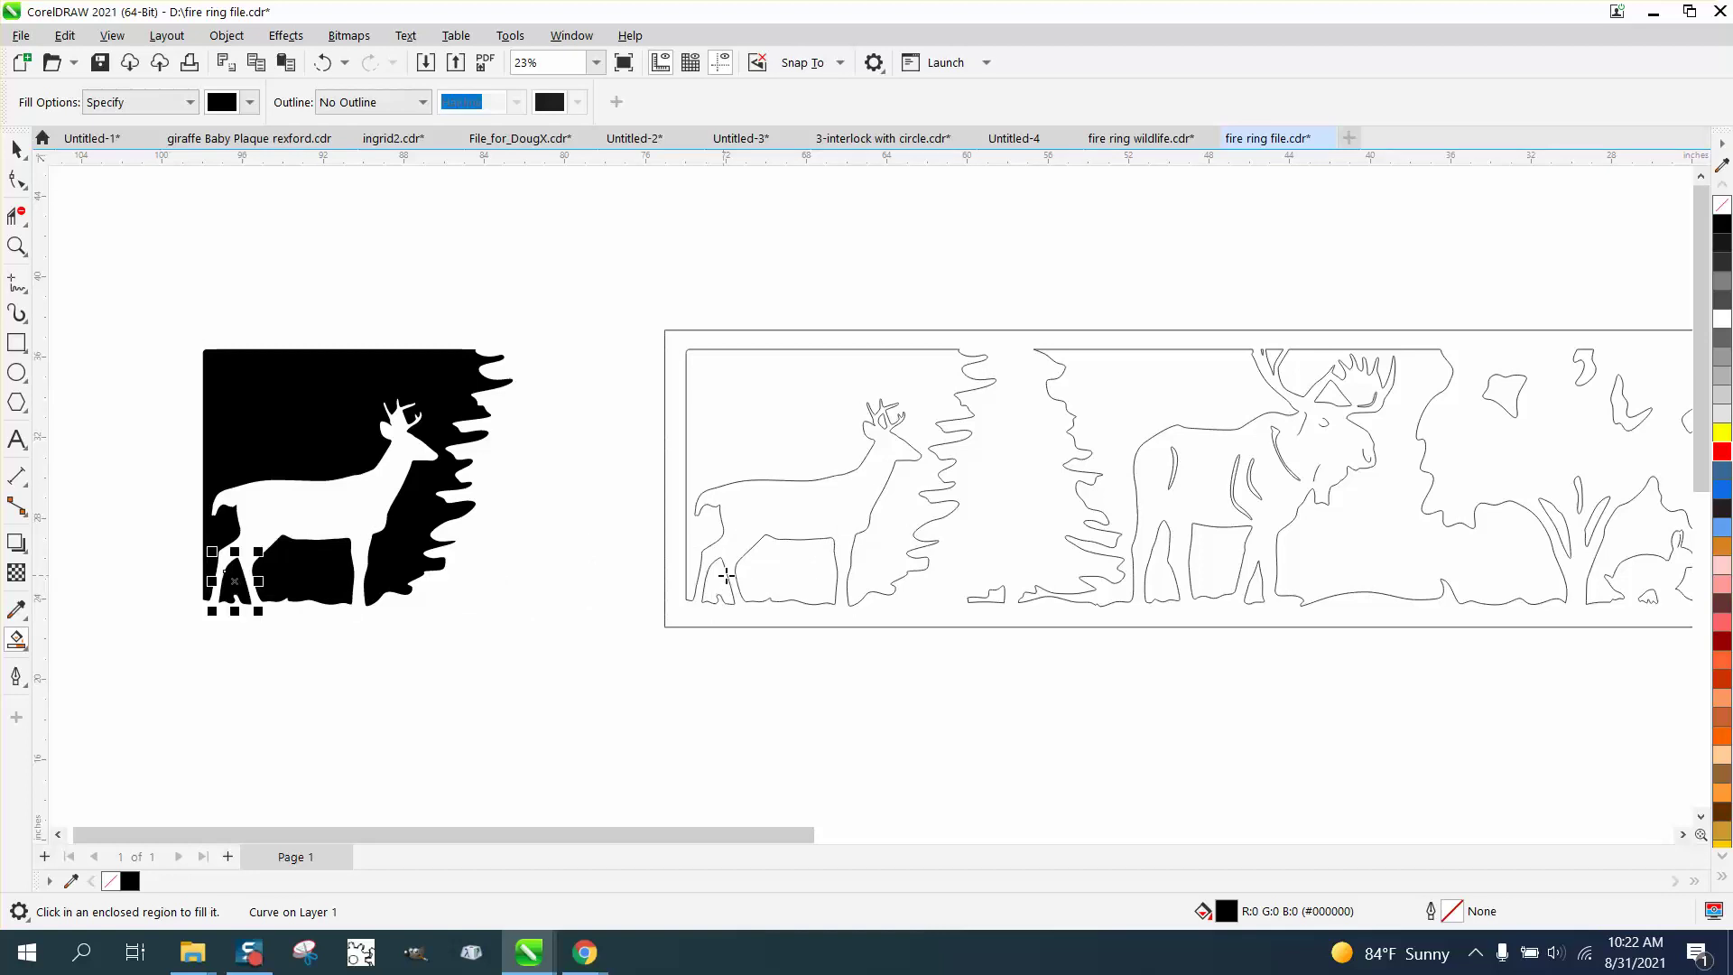
Remove the fill from the three copied deer shapes and give them a red outline
{"action": "left_click", "coordinate": [16, 246]}
{"action": "left_click_drag", "start_coordinate": [145, 290], "coordinate": [657, 651]}
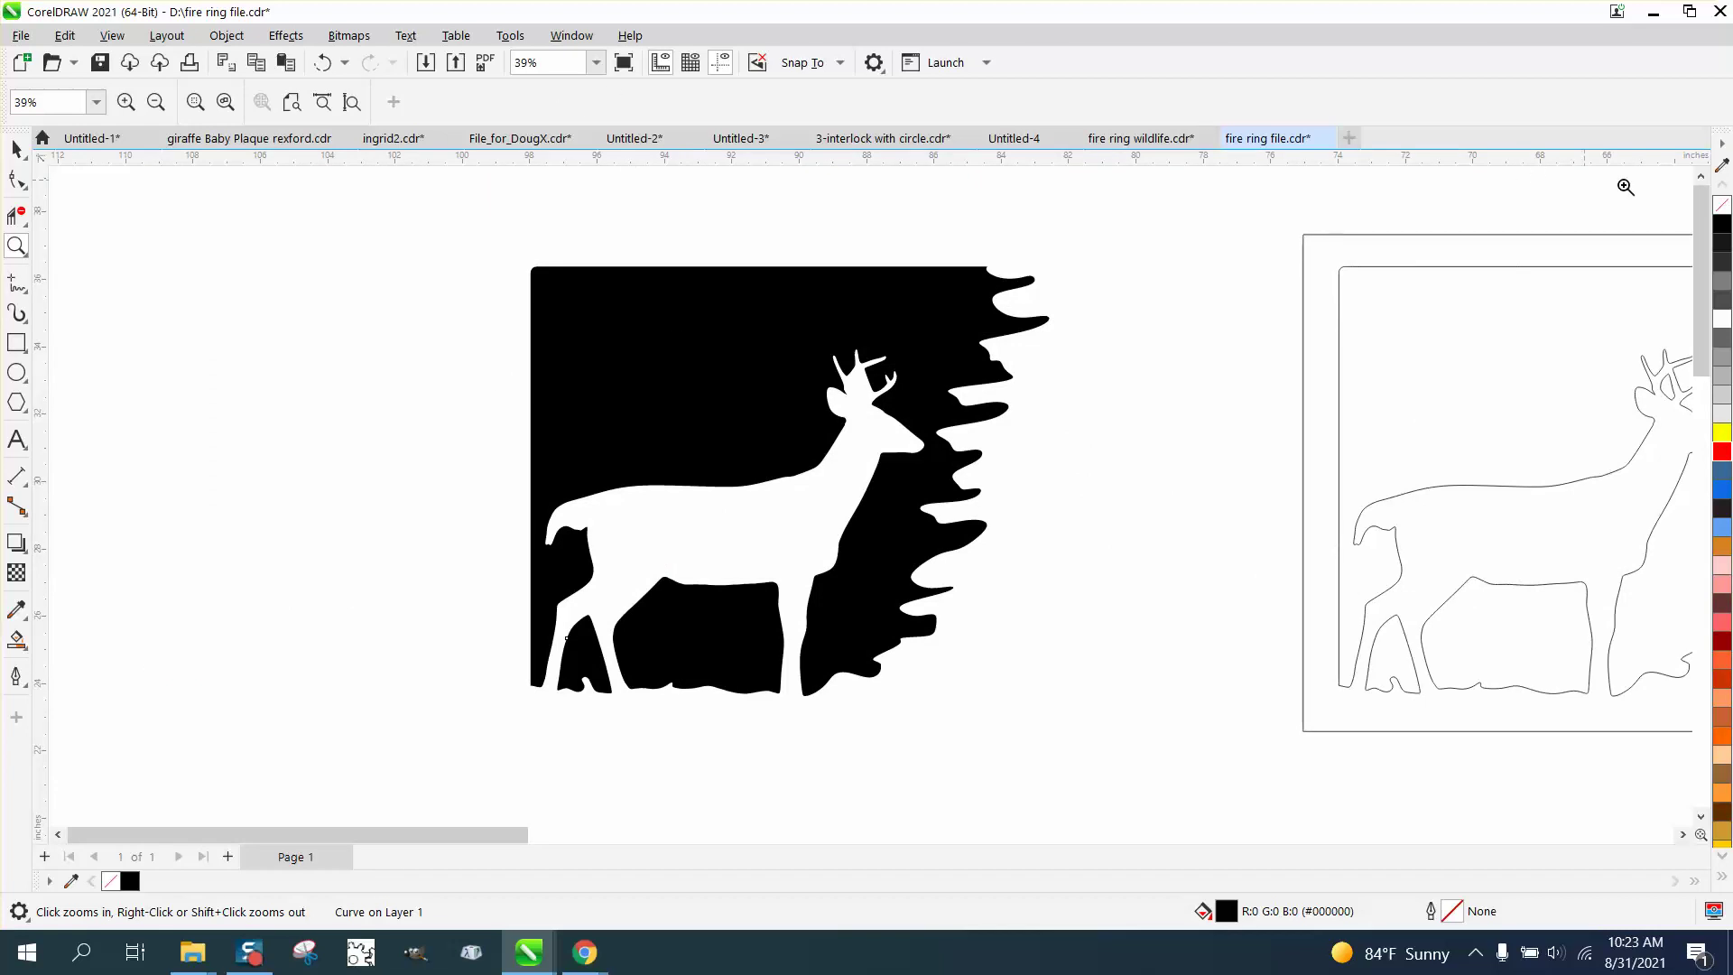
{"action": "left_click", "coordinate": [1723, 206]}
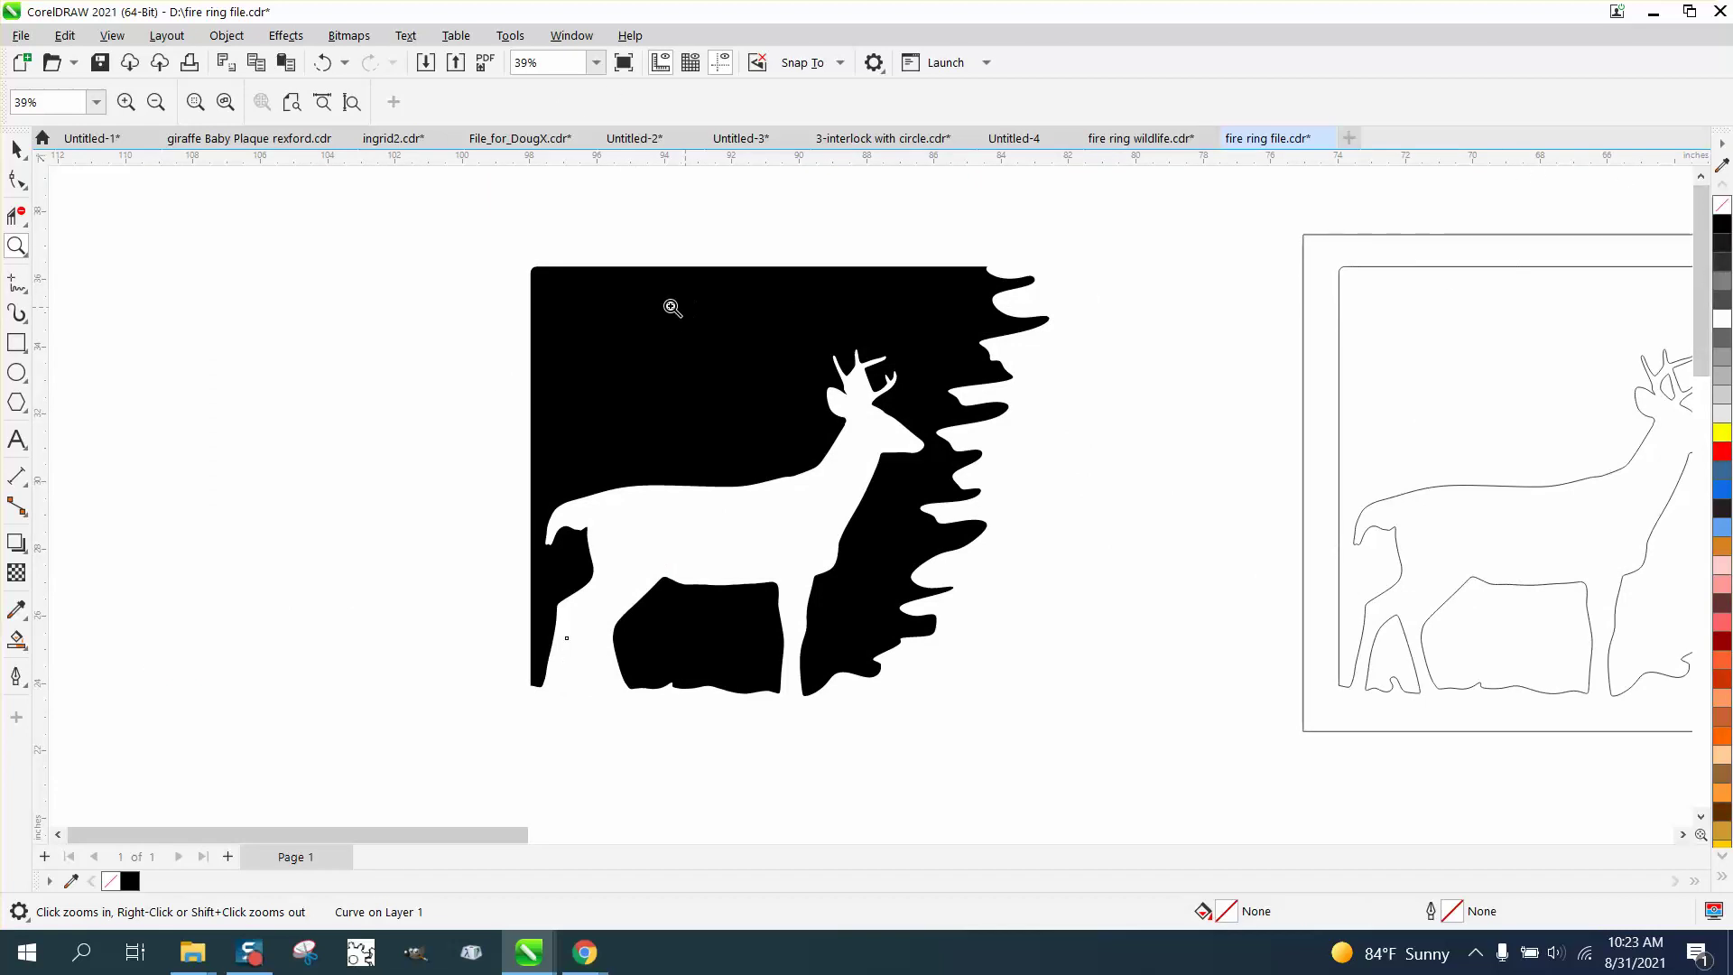
{"action": "left_click", "coordinate": [16, 149]}
{"action": "left_click_drag", "start_coordinate": [483, 269], "coordinate": [1136, 783]}
{"action": "left_click", "coordinate": [1722, 206]}
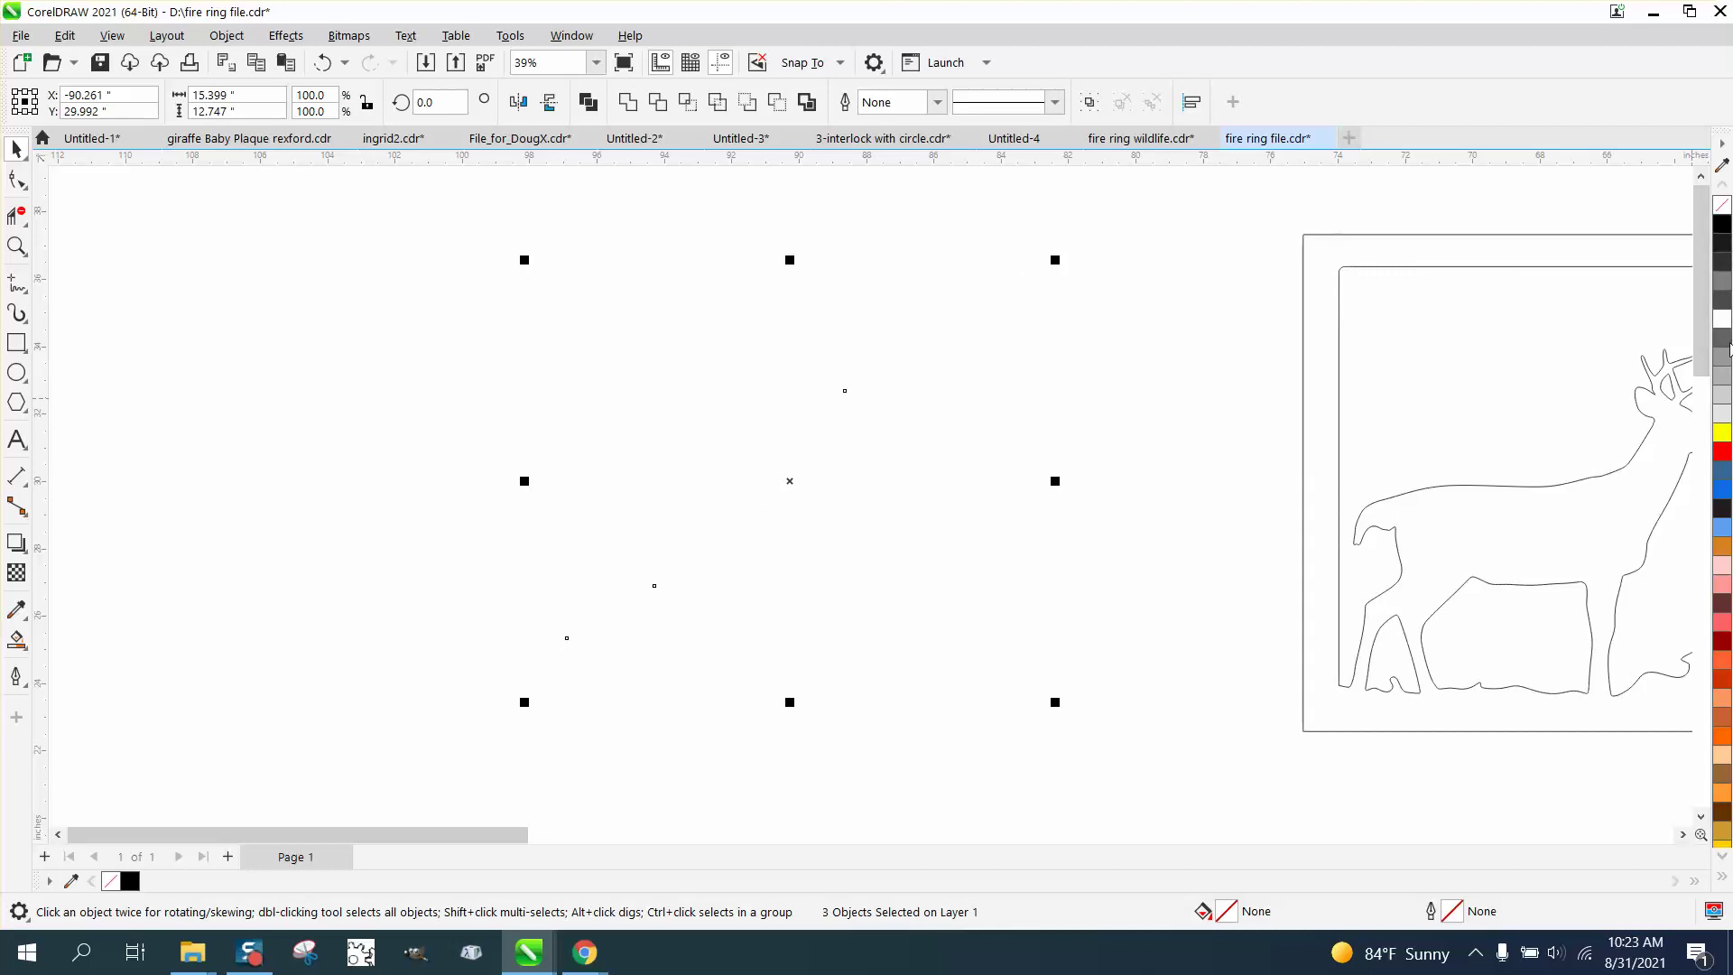
{"action": "right_click", "coordinate": [1722, 451]}
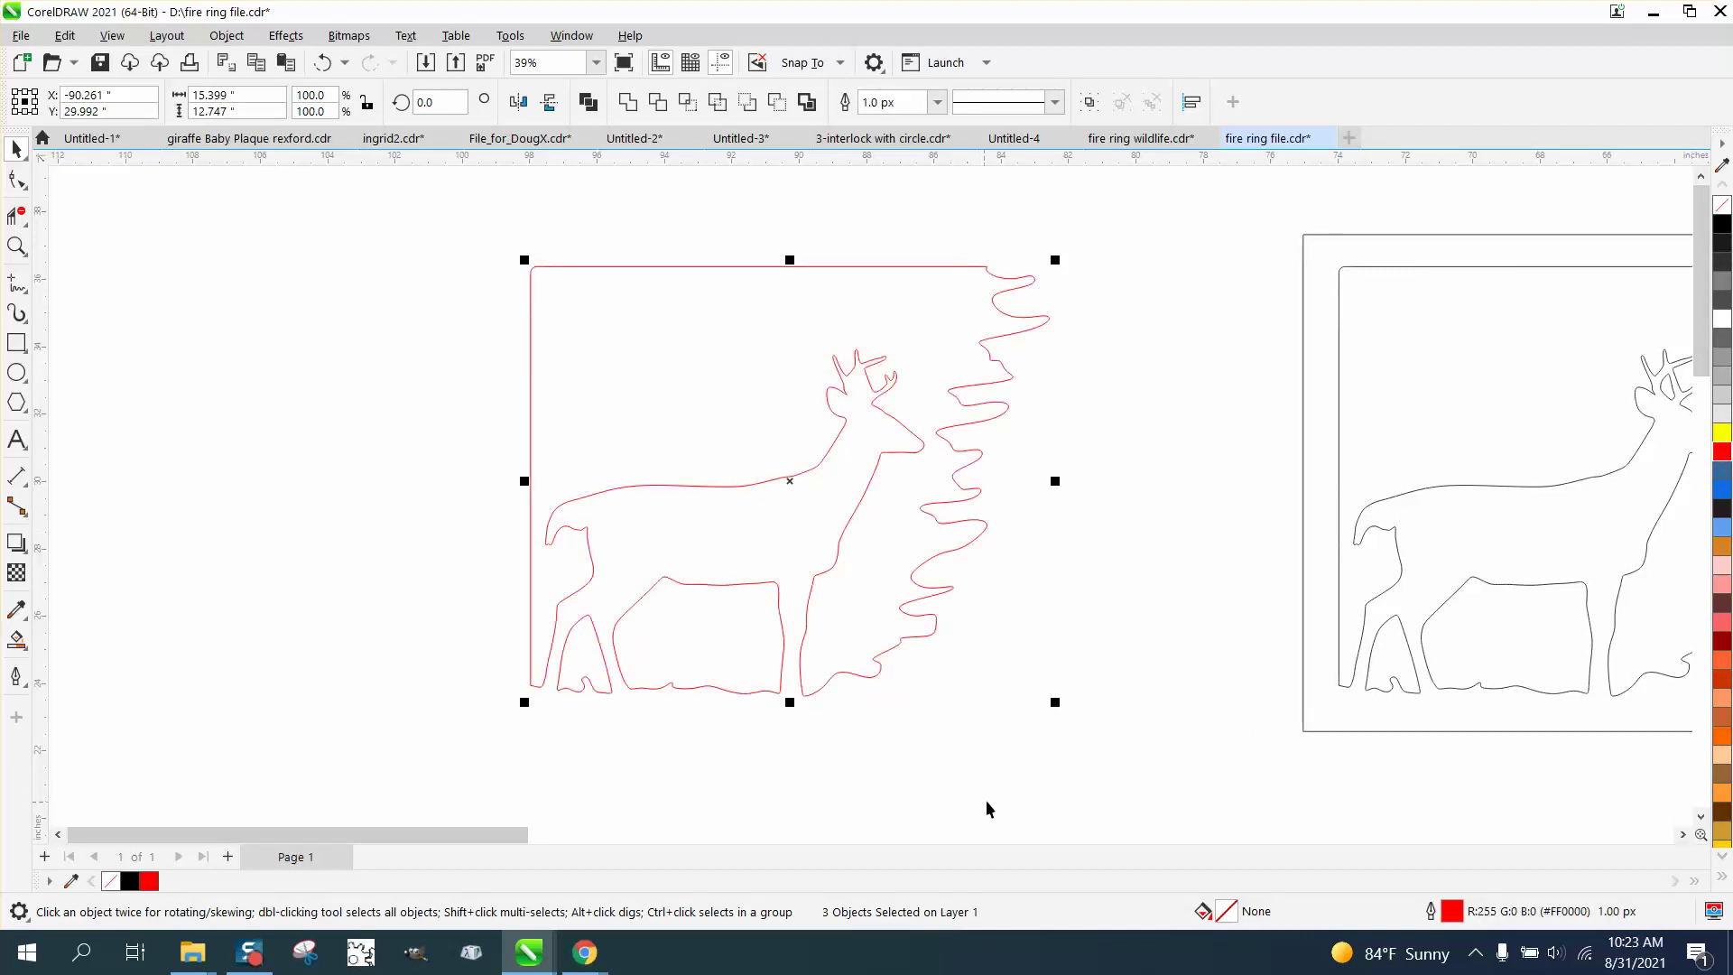
Set the outline width of the three red deer shapes to Hairline
{"action": "double_click", "coordinate": [1455, 910]}
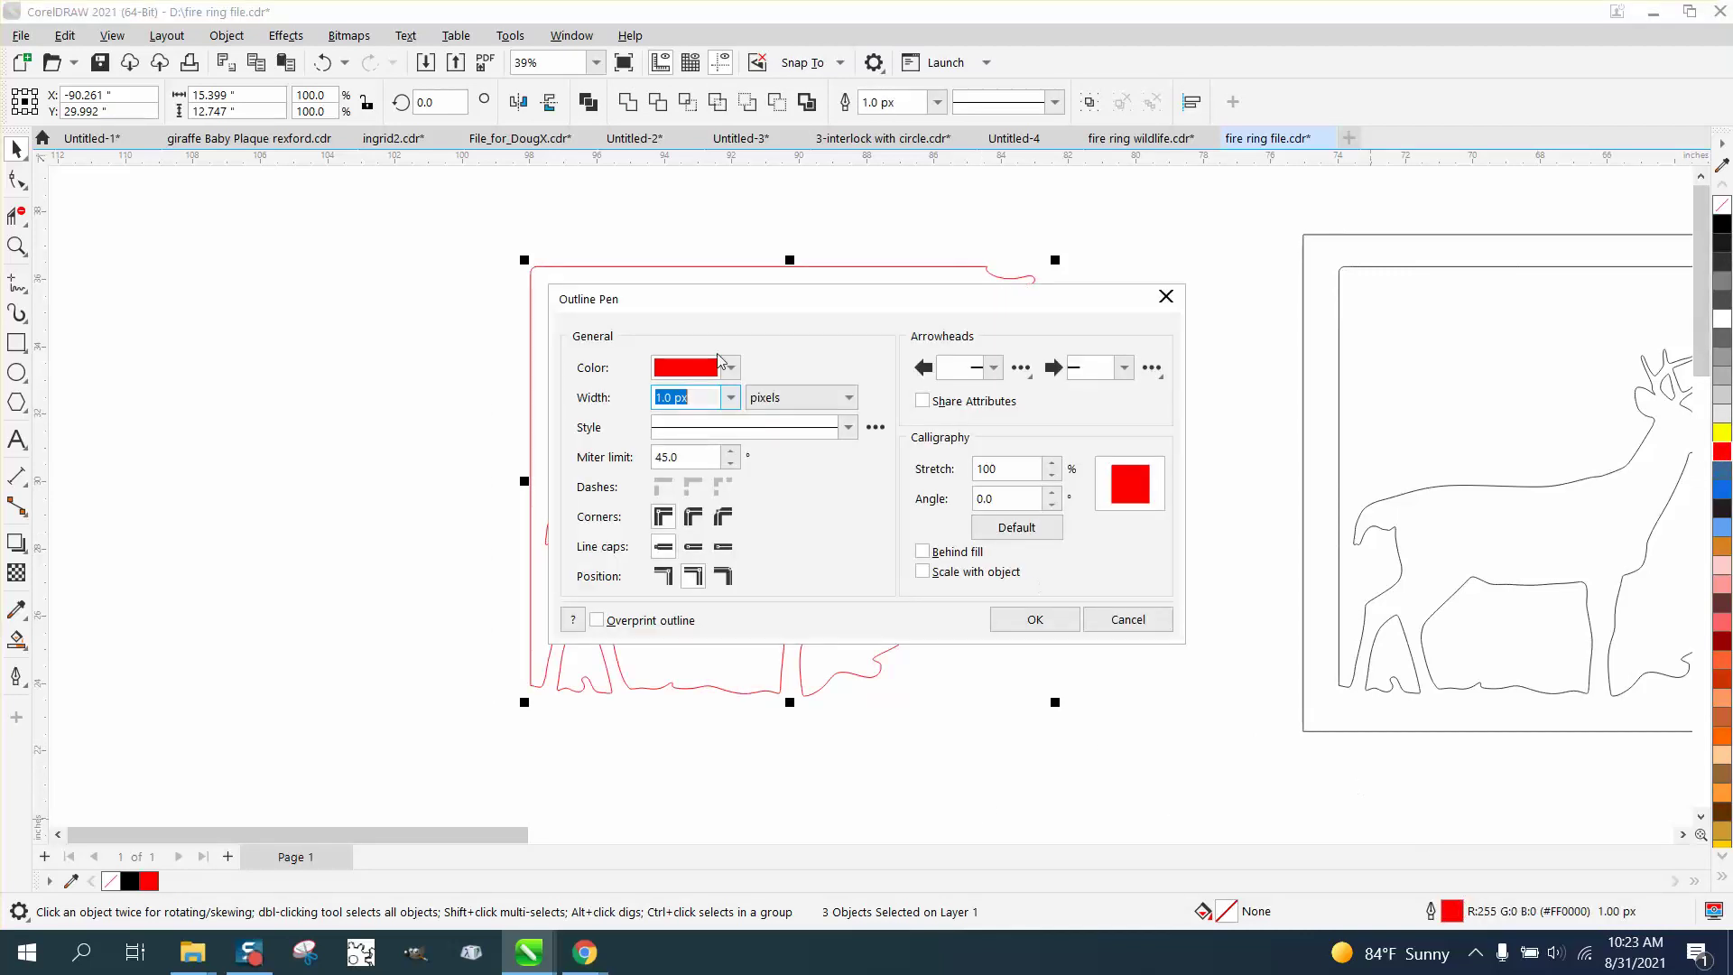
{"action": "left_click", "coordinate": [732, 397]}
{"action": "left_click", "coordinate": [716, 413]}
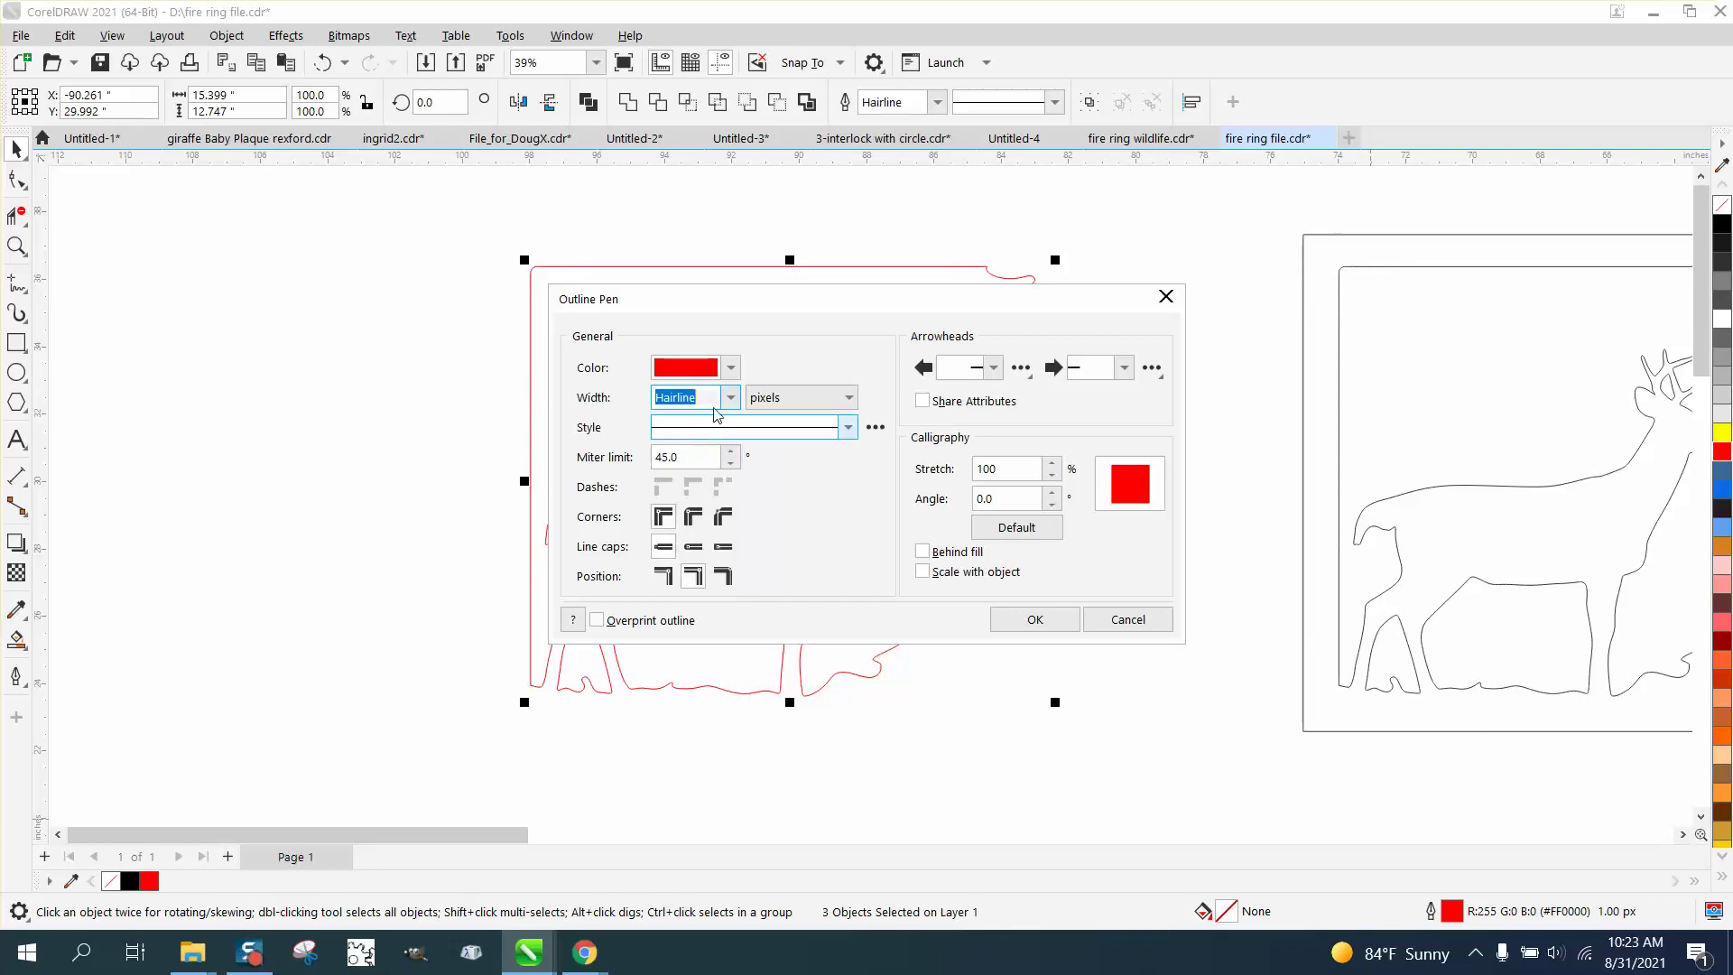
{"action": "left_click", "coordinate": [1036, 618]}
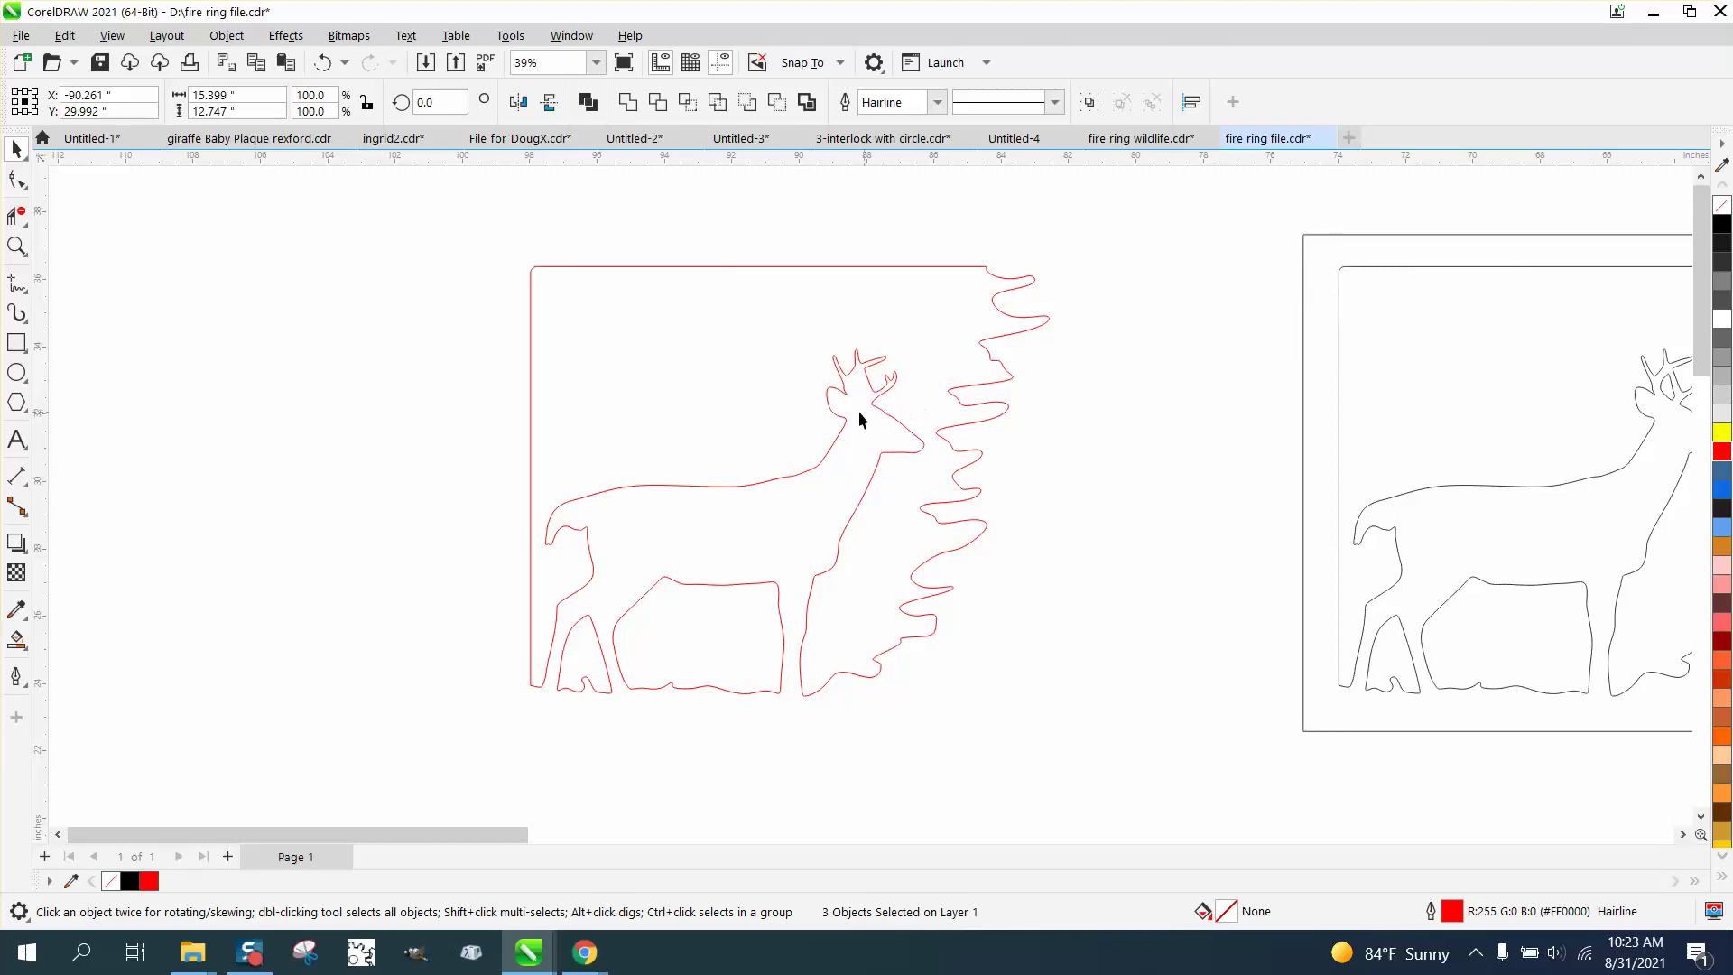
Move the small closed curve between the original deer's antlers 24 inches left into the red deer copy
{"action": "left_click", "coordinate": [16, 245]}
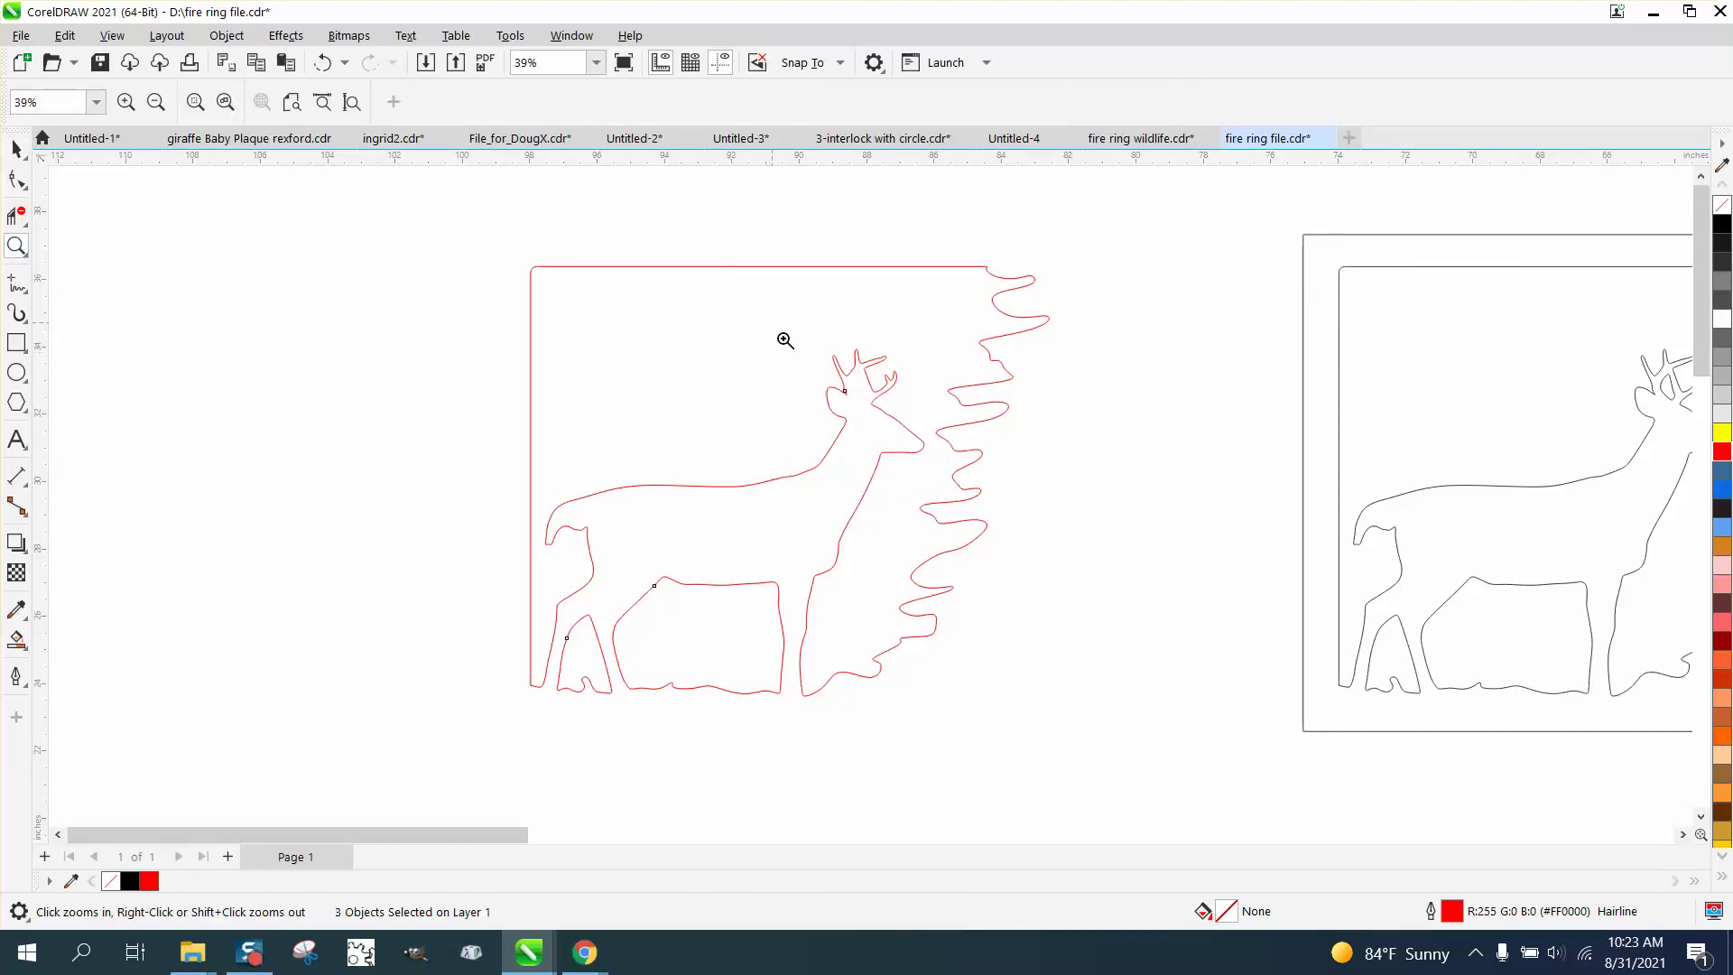
{"action": "left_click_drag", "start_coordinate": [786, 340], "coordinate": [1039, 490]}
{"action": "scroll", "coordinate": [701, 464], "scroll_direction": "down", "scroll_amount": 5}
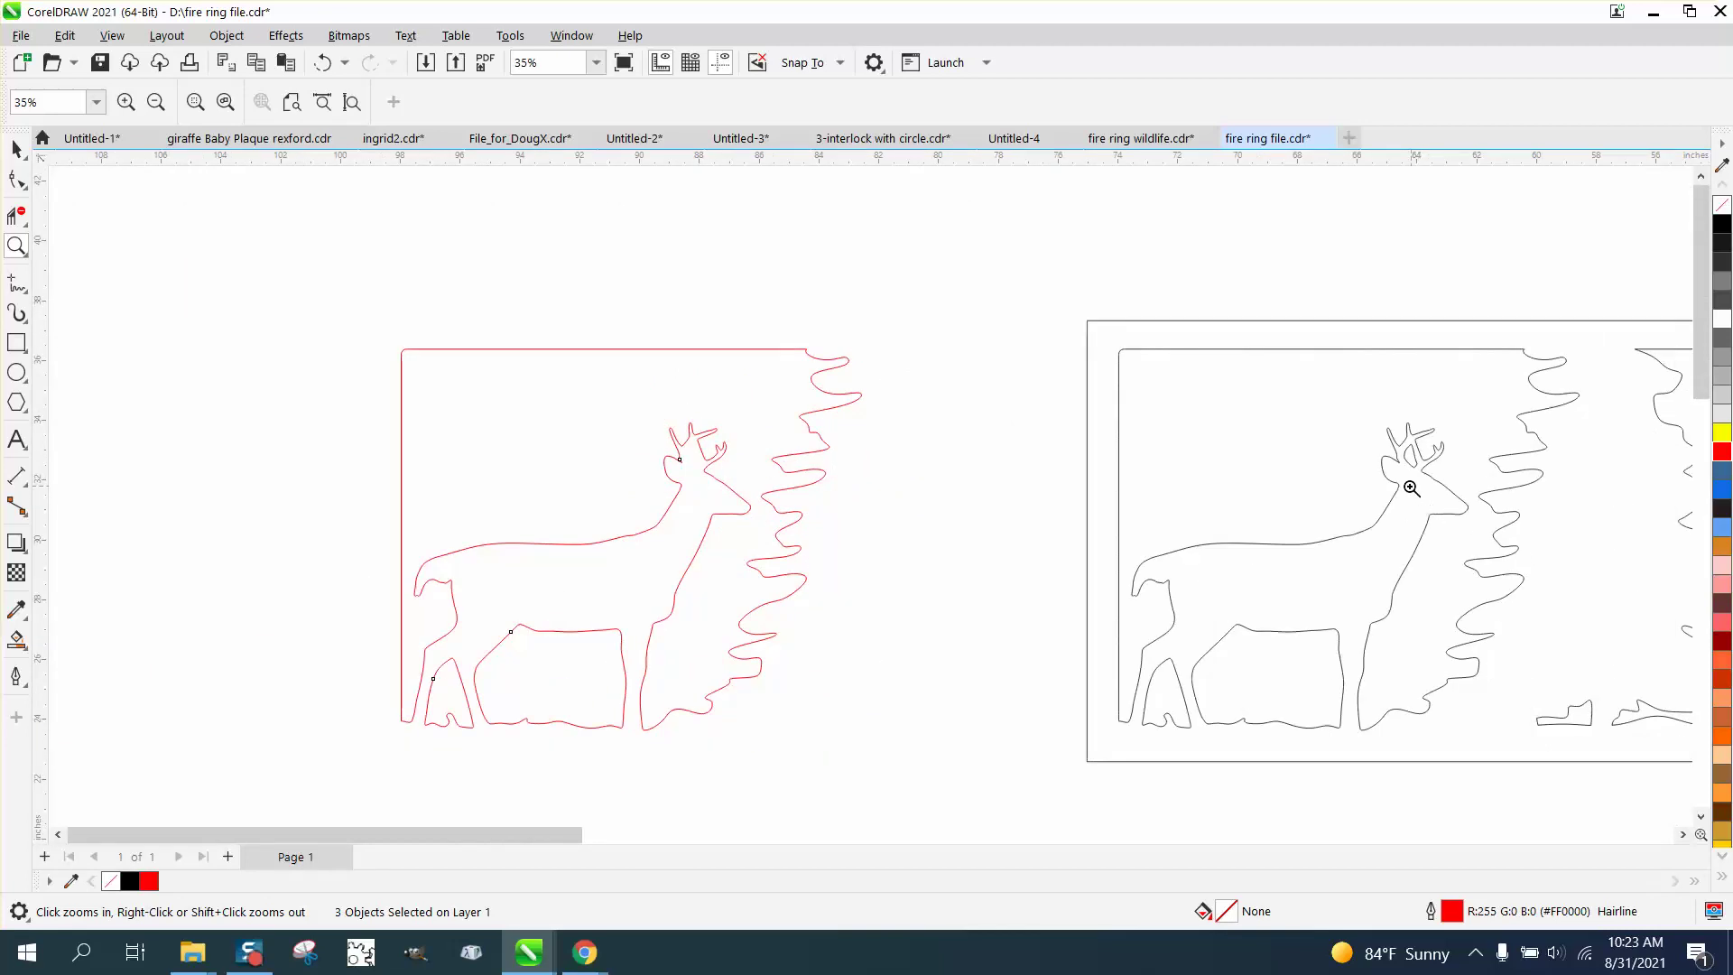
{"action": "left_click", "coordinate": [16, 149]}
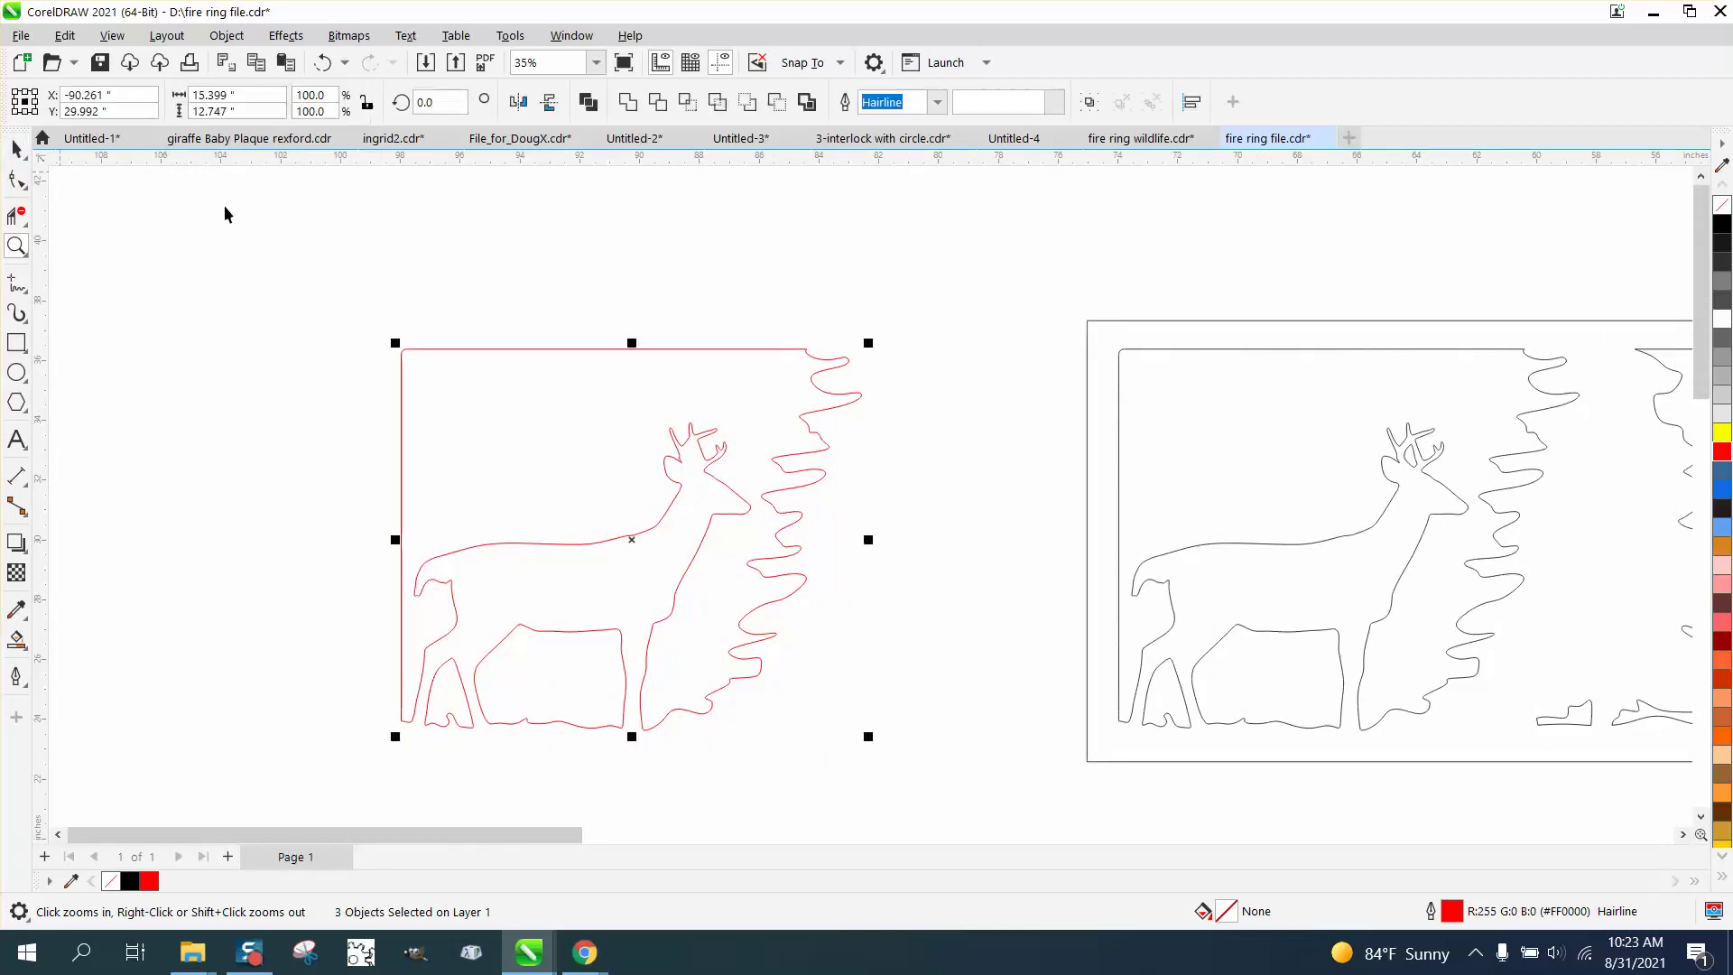
{"action": "left_click", "coordinate": [1307, 468]}
{"action": "left_click", "coordinate": [1415, 470]}
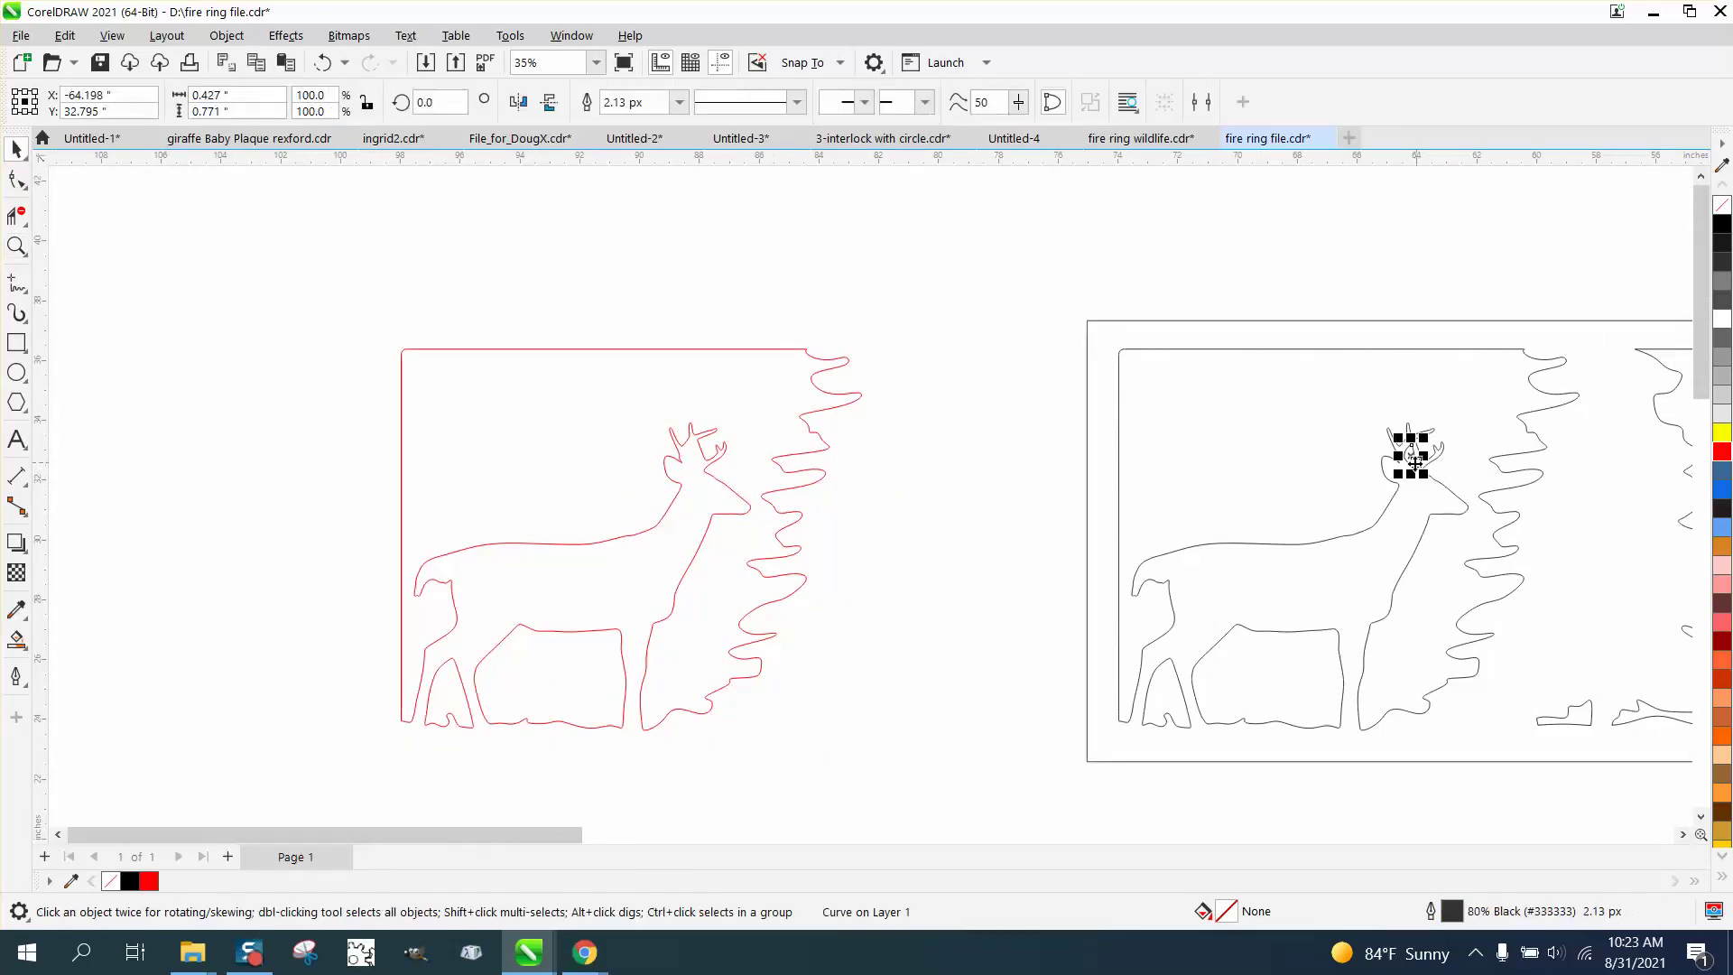
{"action": "key", "text": "Left"}
{"action": "key", "text": "Left"}
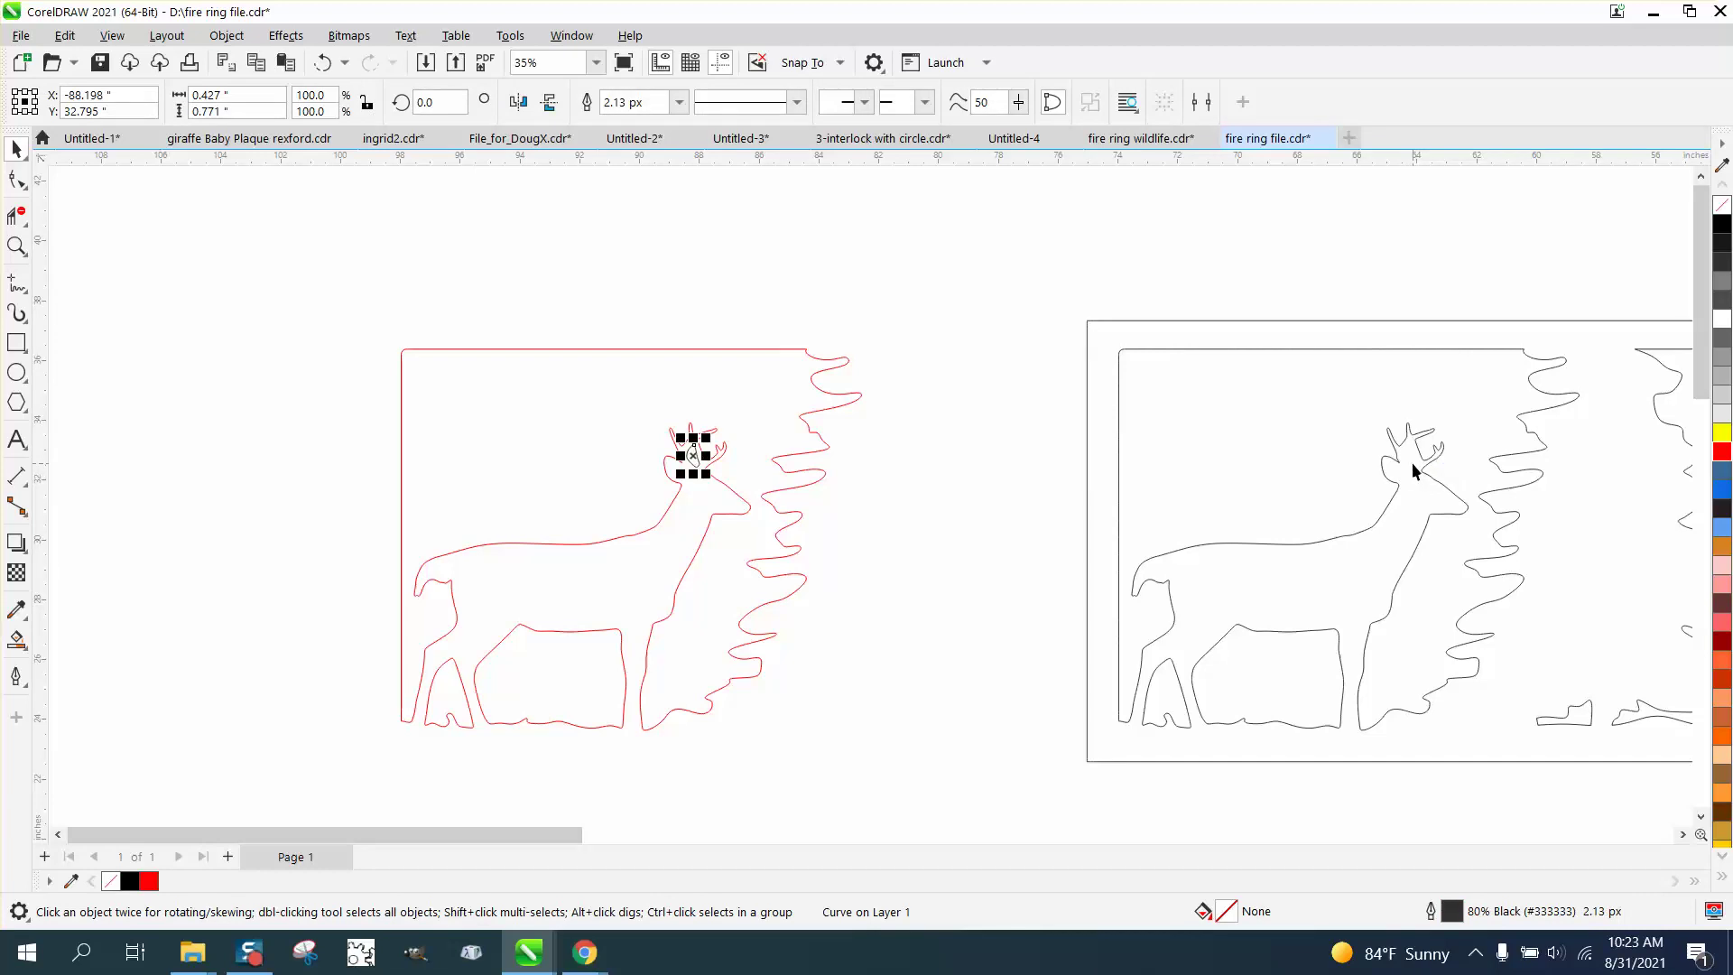
Lengthen the red deer's rear, middle and upper front antler tines by moving their tip nodes outward with the Shape tool
{"action": "left_click", "coordinate": [16, 245]}
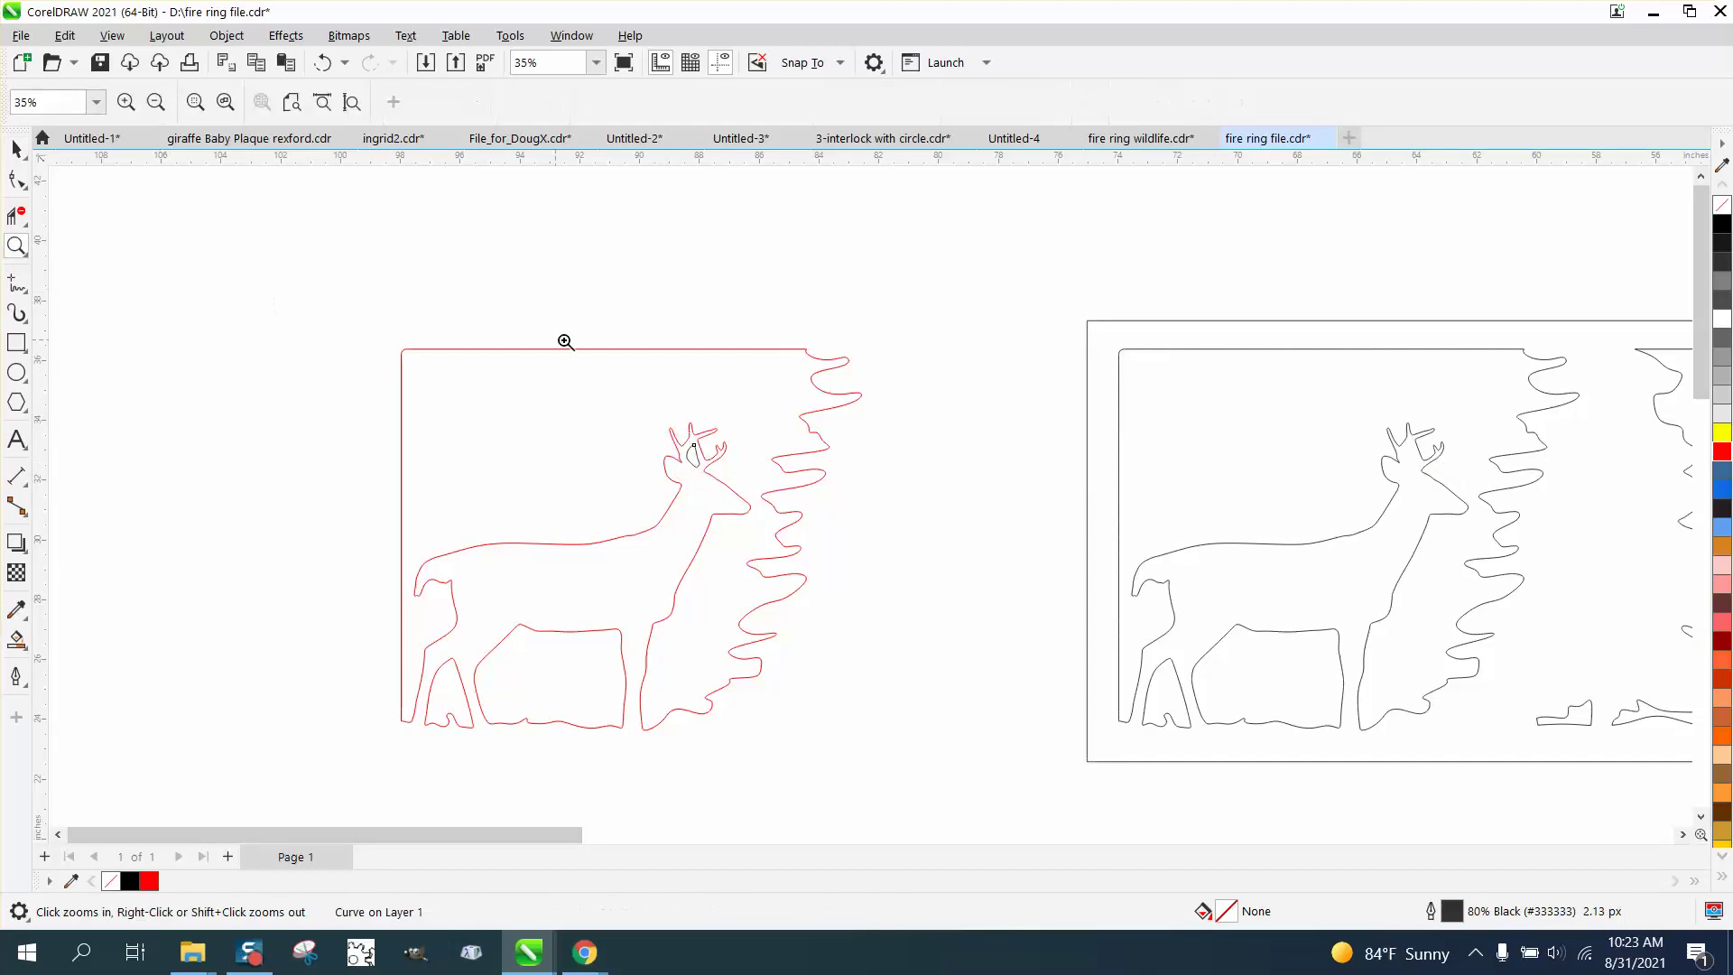
{"action": "left_click_drag", "start_coordinate": [565, 343], "coordinate": [994, 615]}
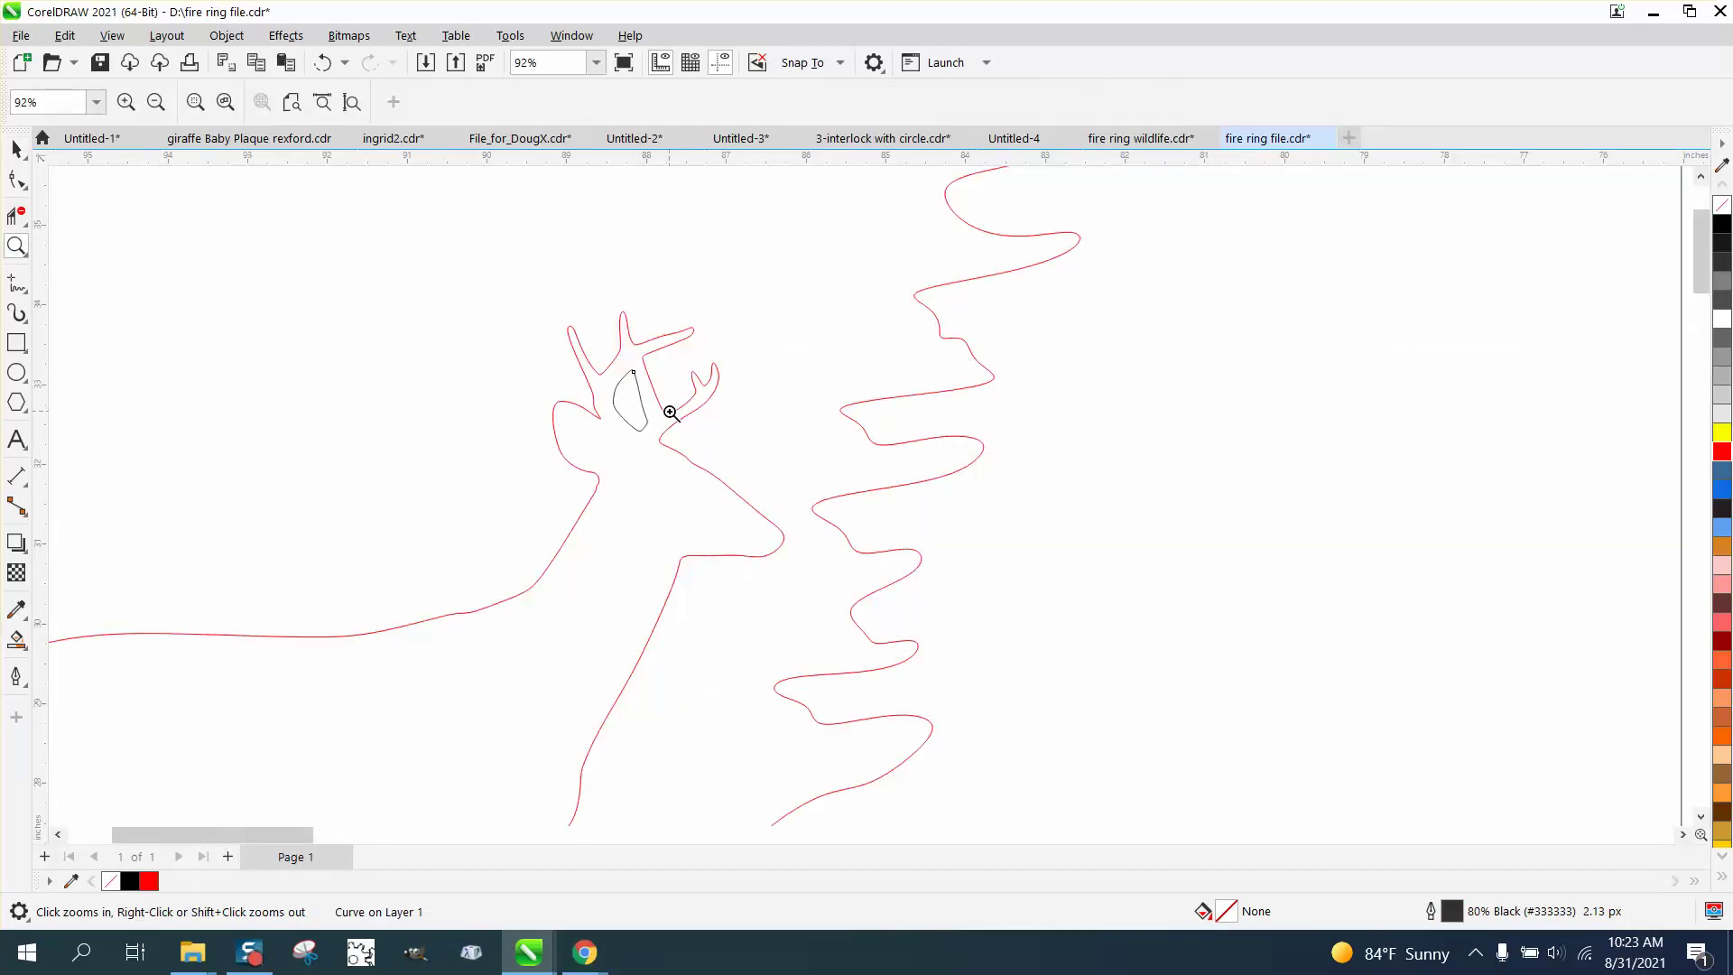
{"action": "left_click", "coordinate": [16, 179]}
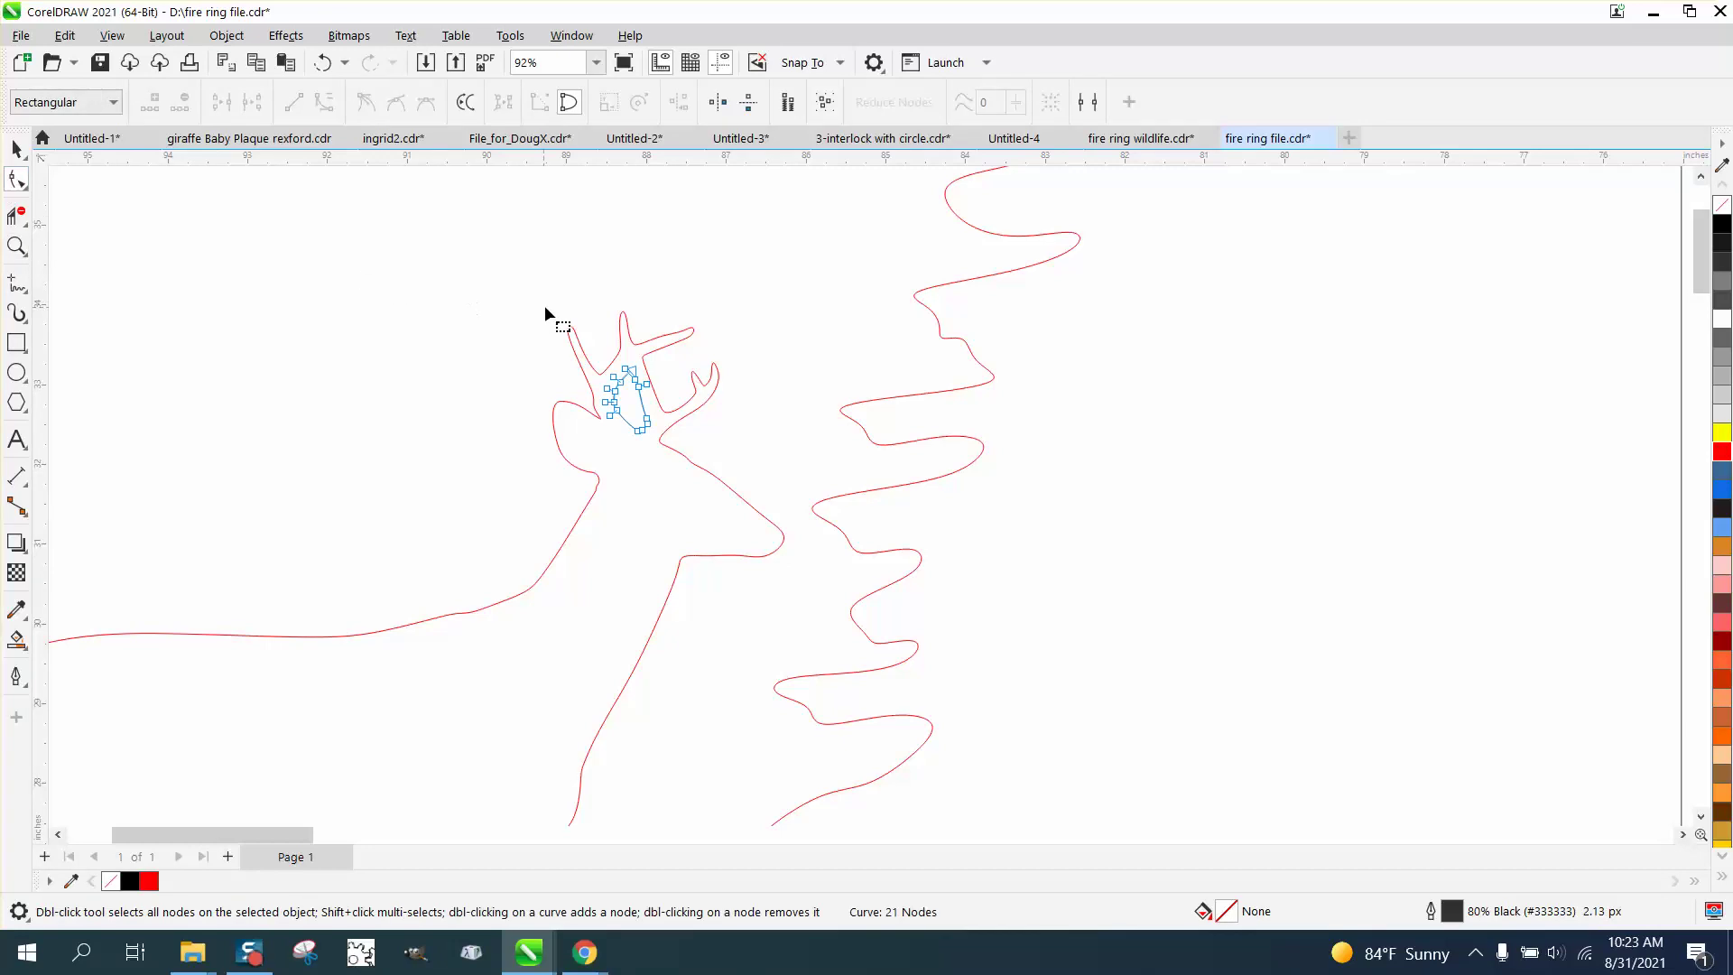
{"action": "left_click", "coordinate": [567, 329]}
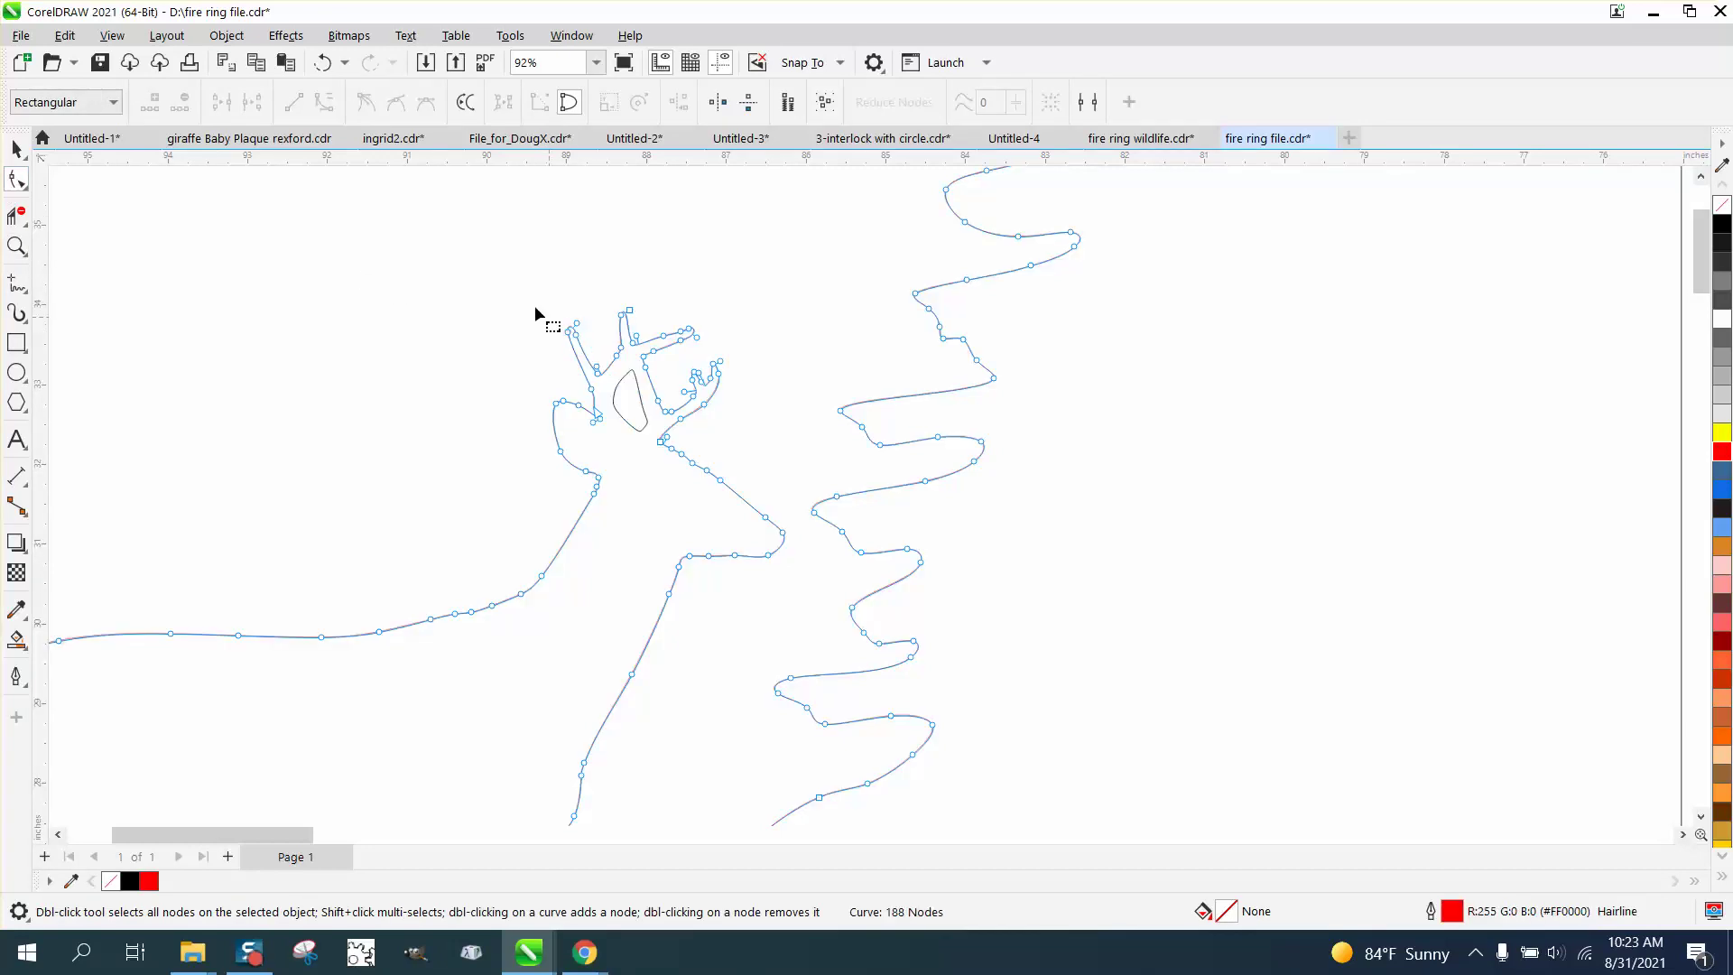
{"action": "left_click_drag", "start_coordinate": [533, 310], "coordinate": [632, 251]}
{"action": "left_click_drag", "start_coordinate": [668, 309], "coordinate": [755, 318]}
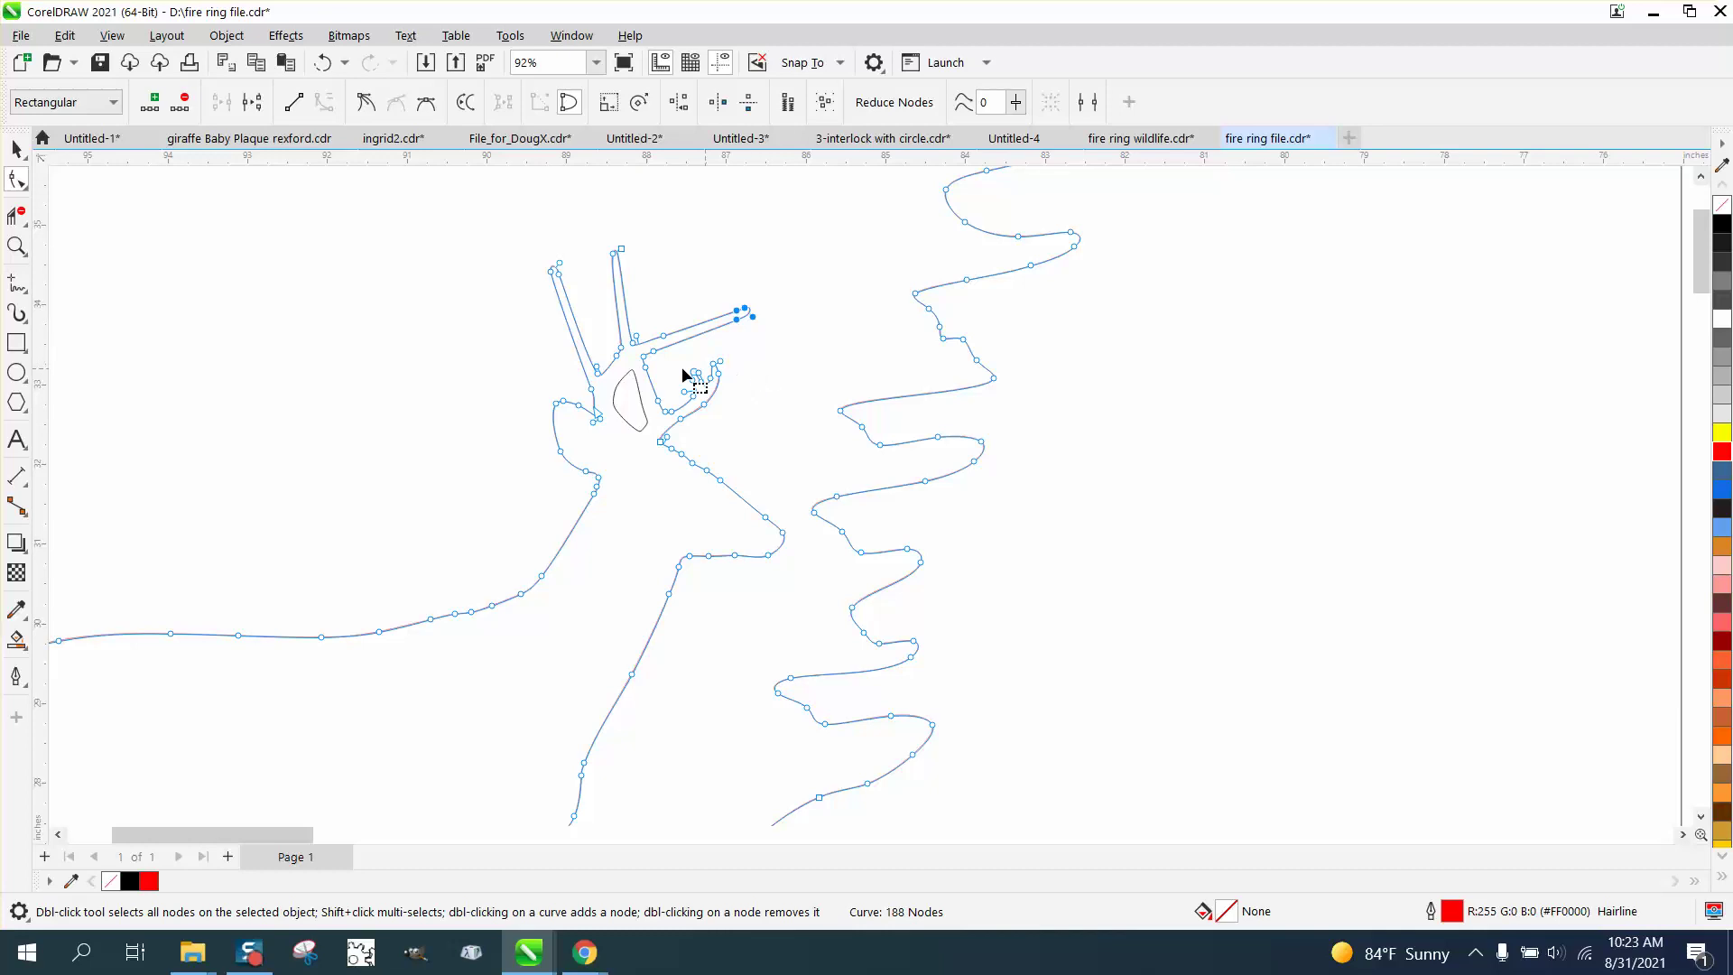
Extend the deer's lower front antler by moving its nodes about 0.5 inches outward and upward
{"action": "left_click", "coordinate": [16, 246]}
{"action": "left_click_drag", "start_coordinate": [581, 356], "coordinate": [871, 473]}
{"action": "left_click", "coordinate": [16, 179]}
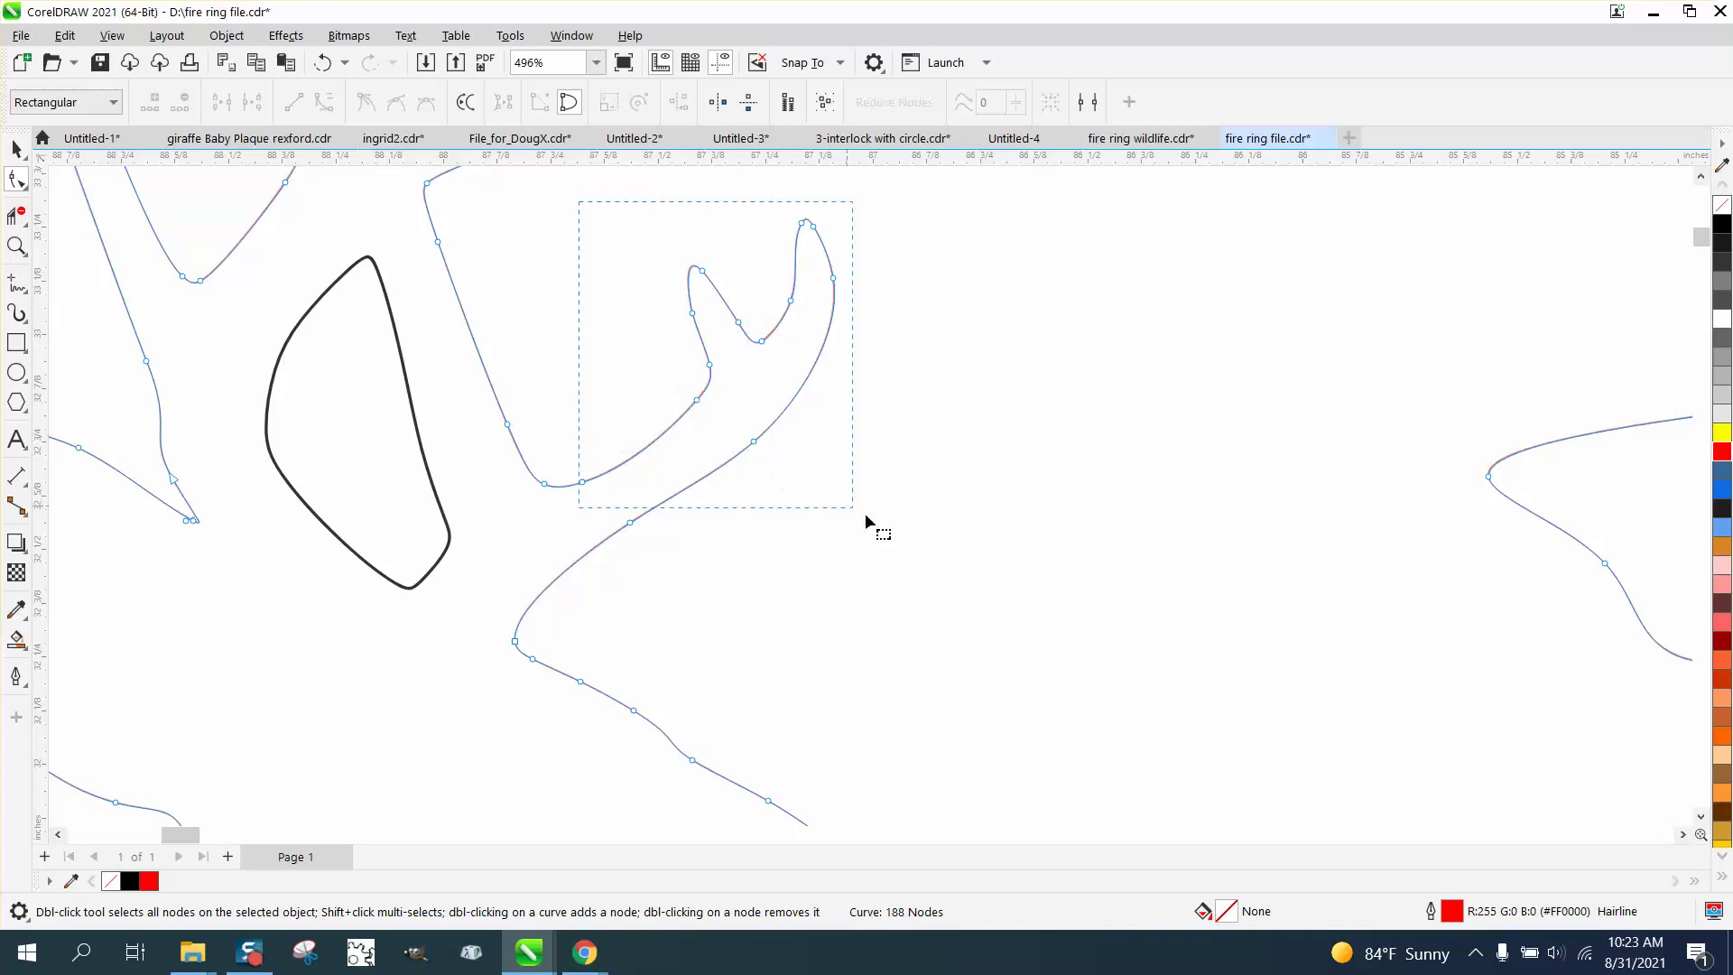
{"action": "left_click_drag", "start_coordinate": [865, 513], "coordinate": [908, 555]}
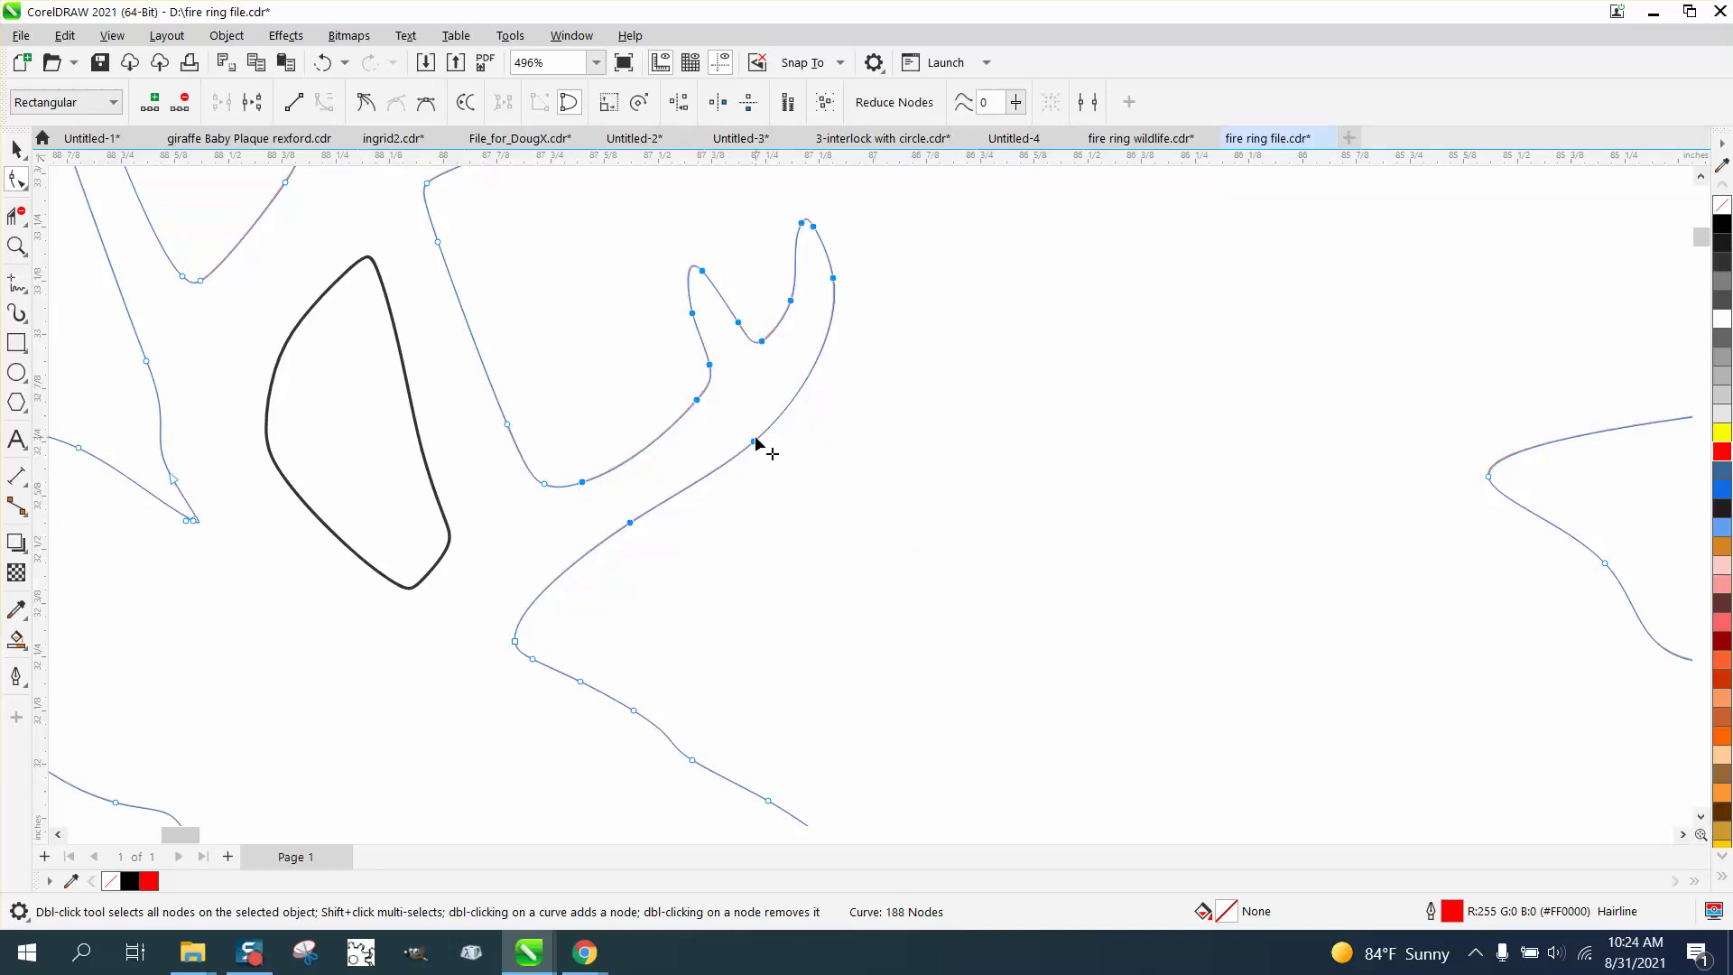
{"action": "left_click_drag", "start_coordinate": [755, 440], "coordinate": [956, 365]}
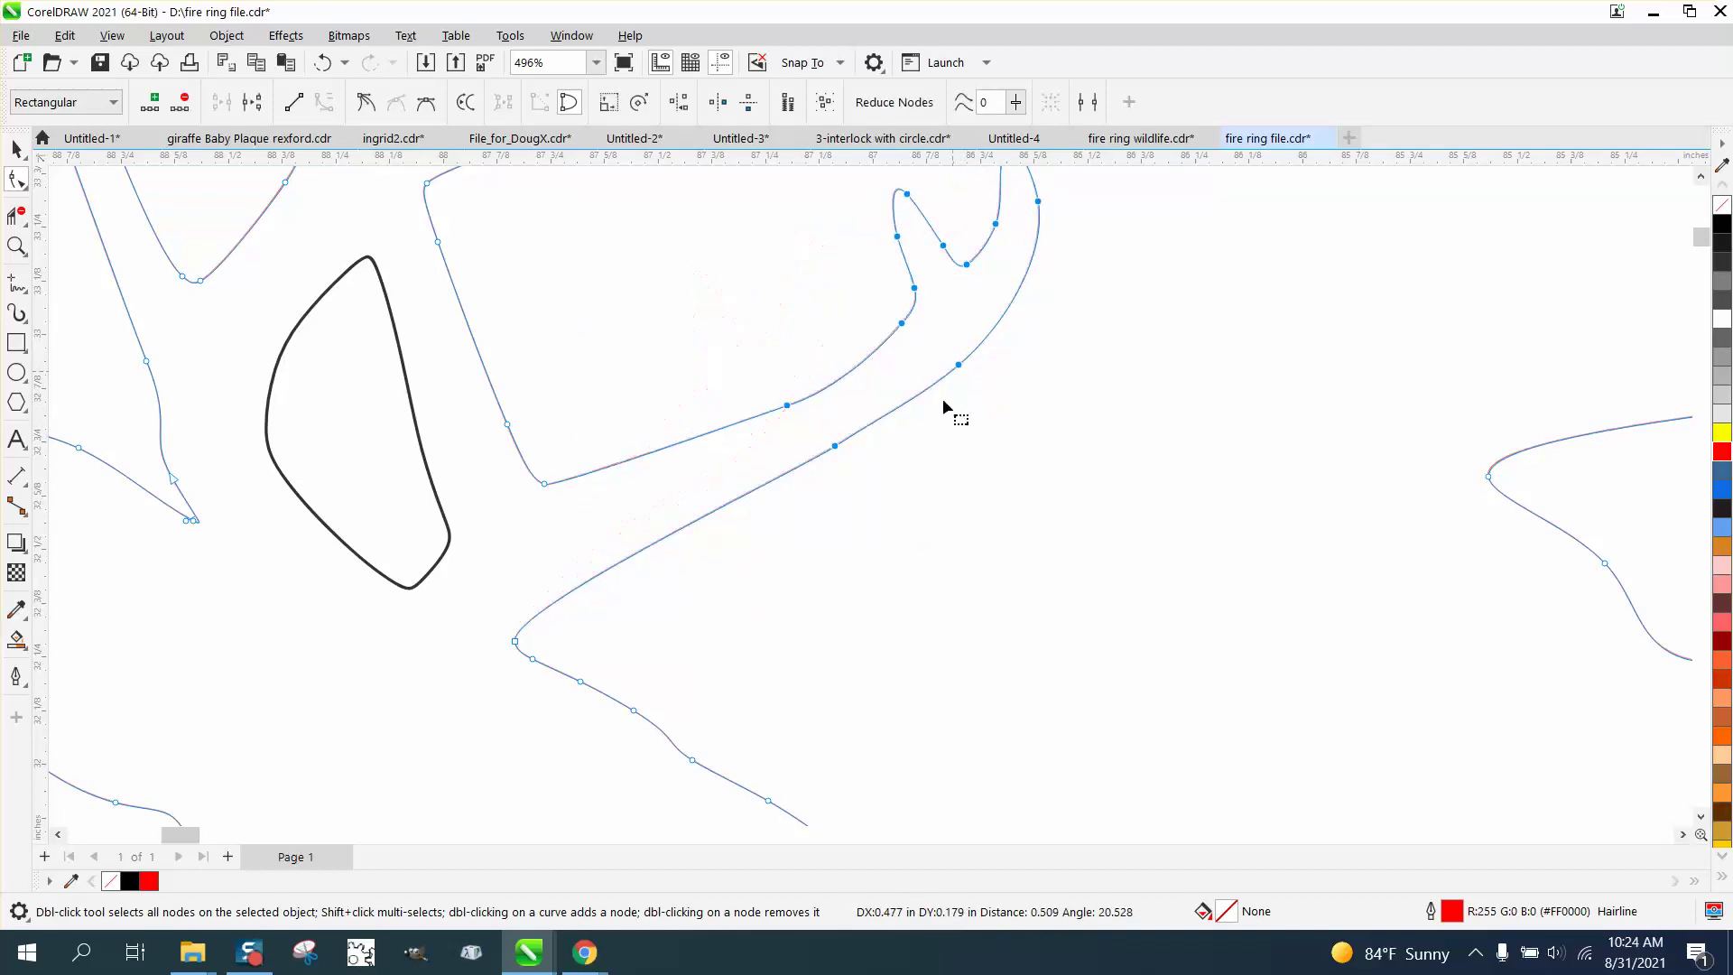
Scale the small closed curve between the red deer's antlers to 79.8 percent and move it slightly up into the antler base
{"action": "scroll", "coordinate": [944, 408], "scroll_direction": "down", "scroll_amount": 4}
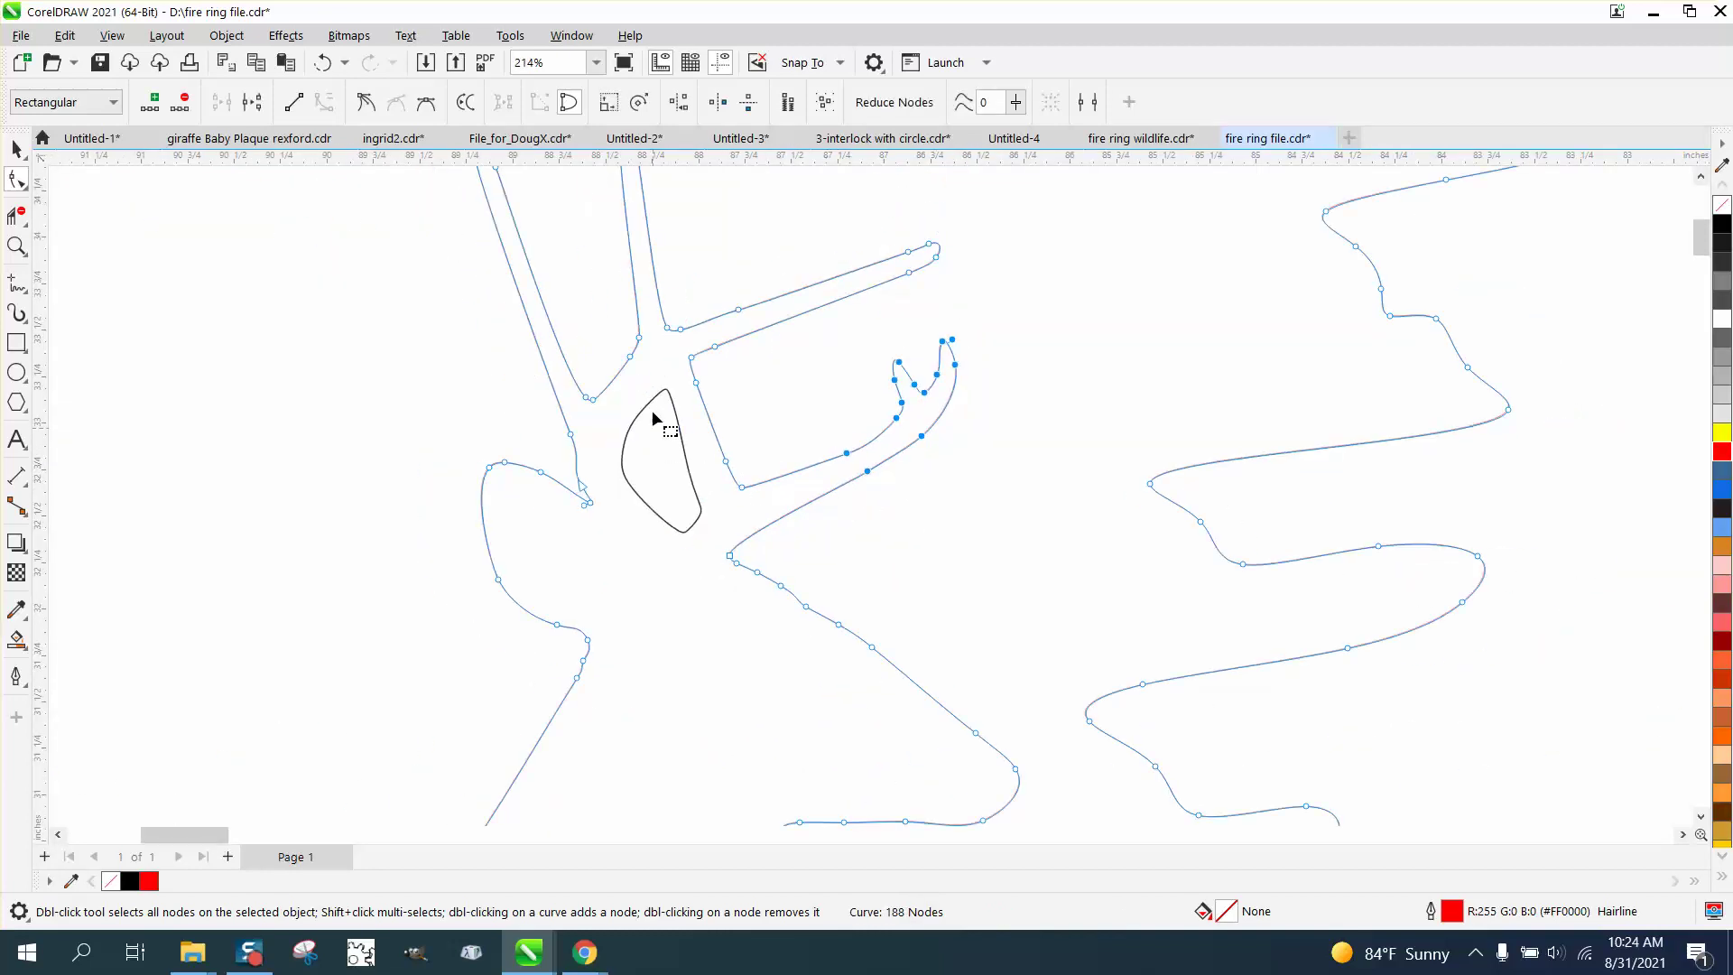
{"action": "left_click", "coordinate": [664, 393]}
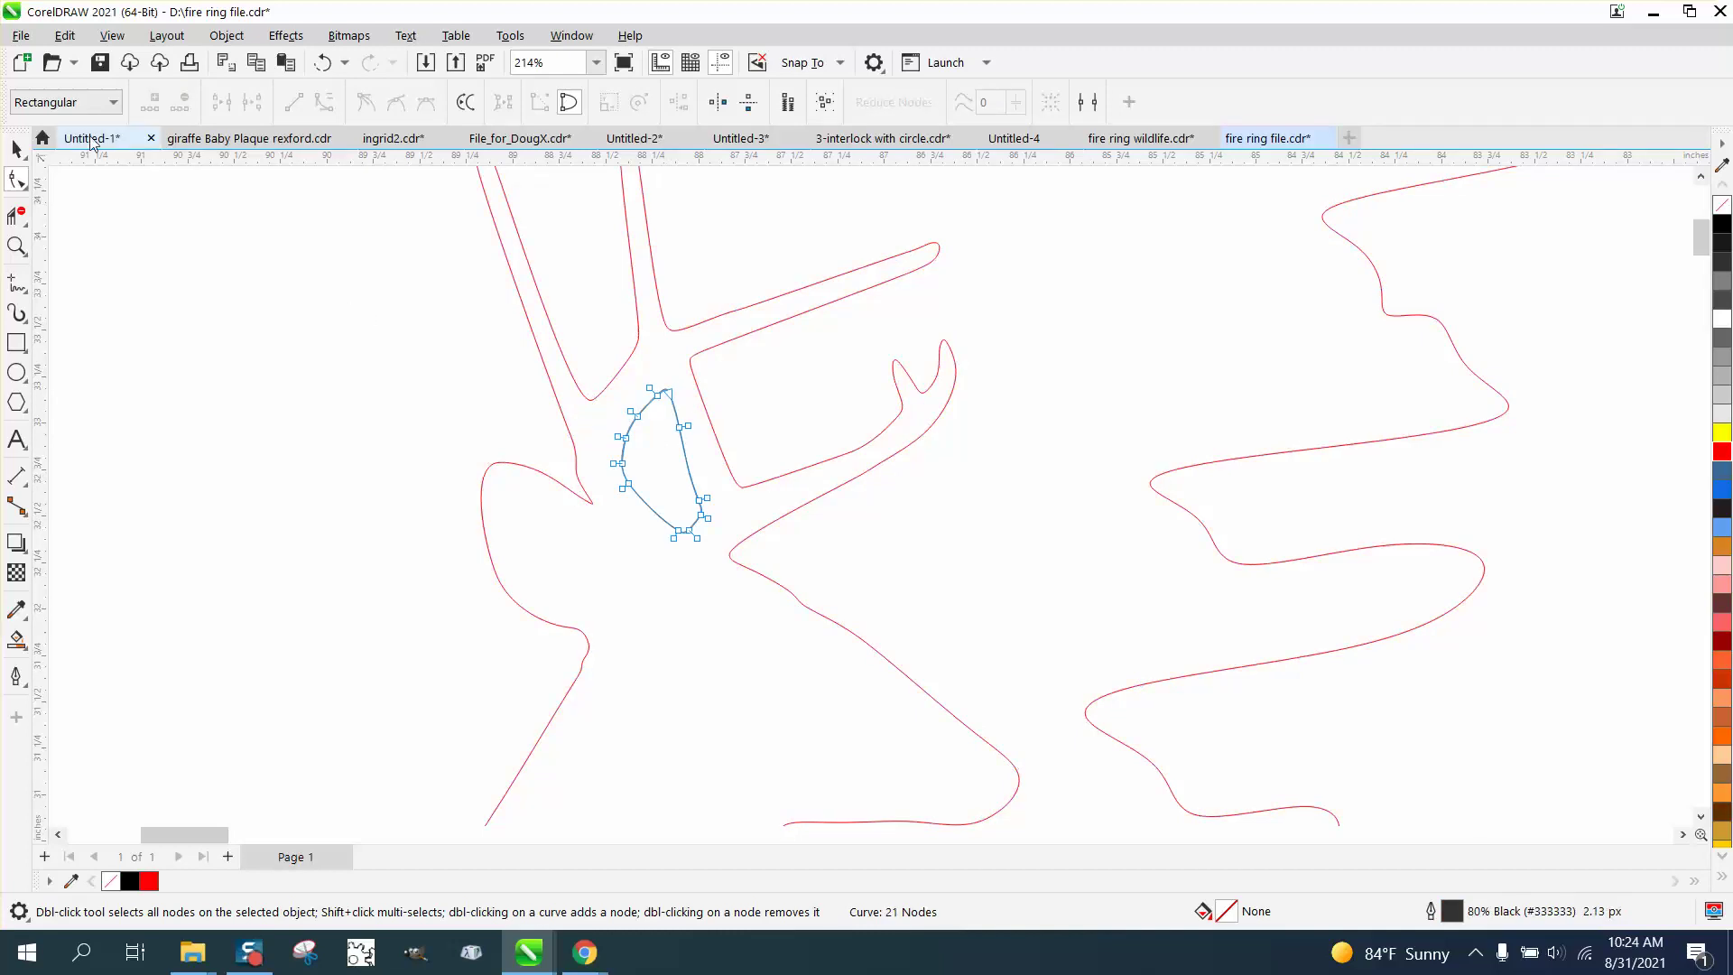
{"action": "left_click", "coordinate": [16, 149]}
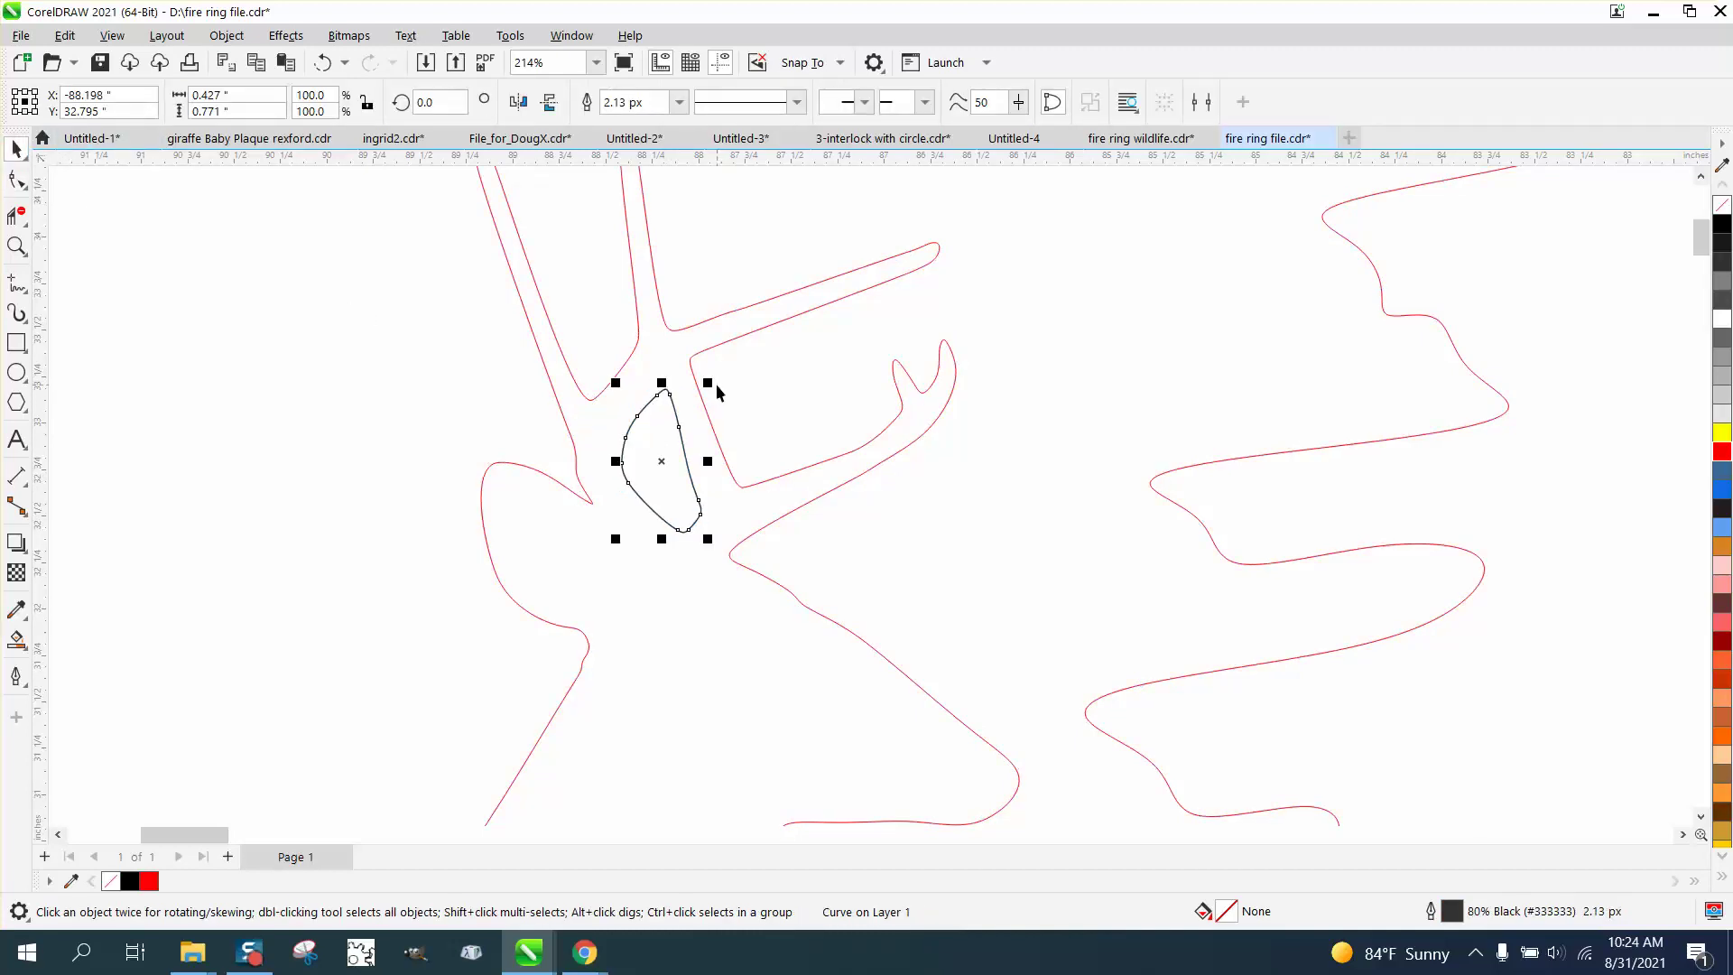
{"action": "left_click_drag", "start_coordinate": [708, 383], "coordinate": [691, 412]}
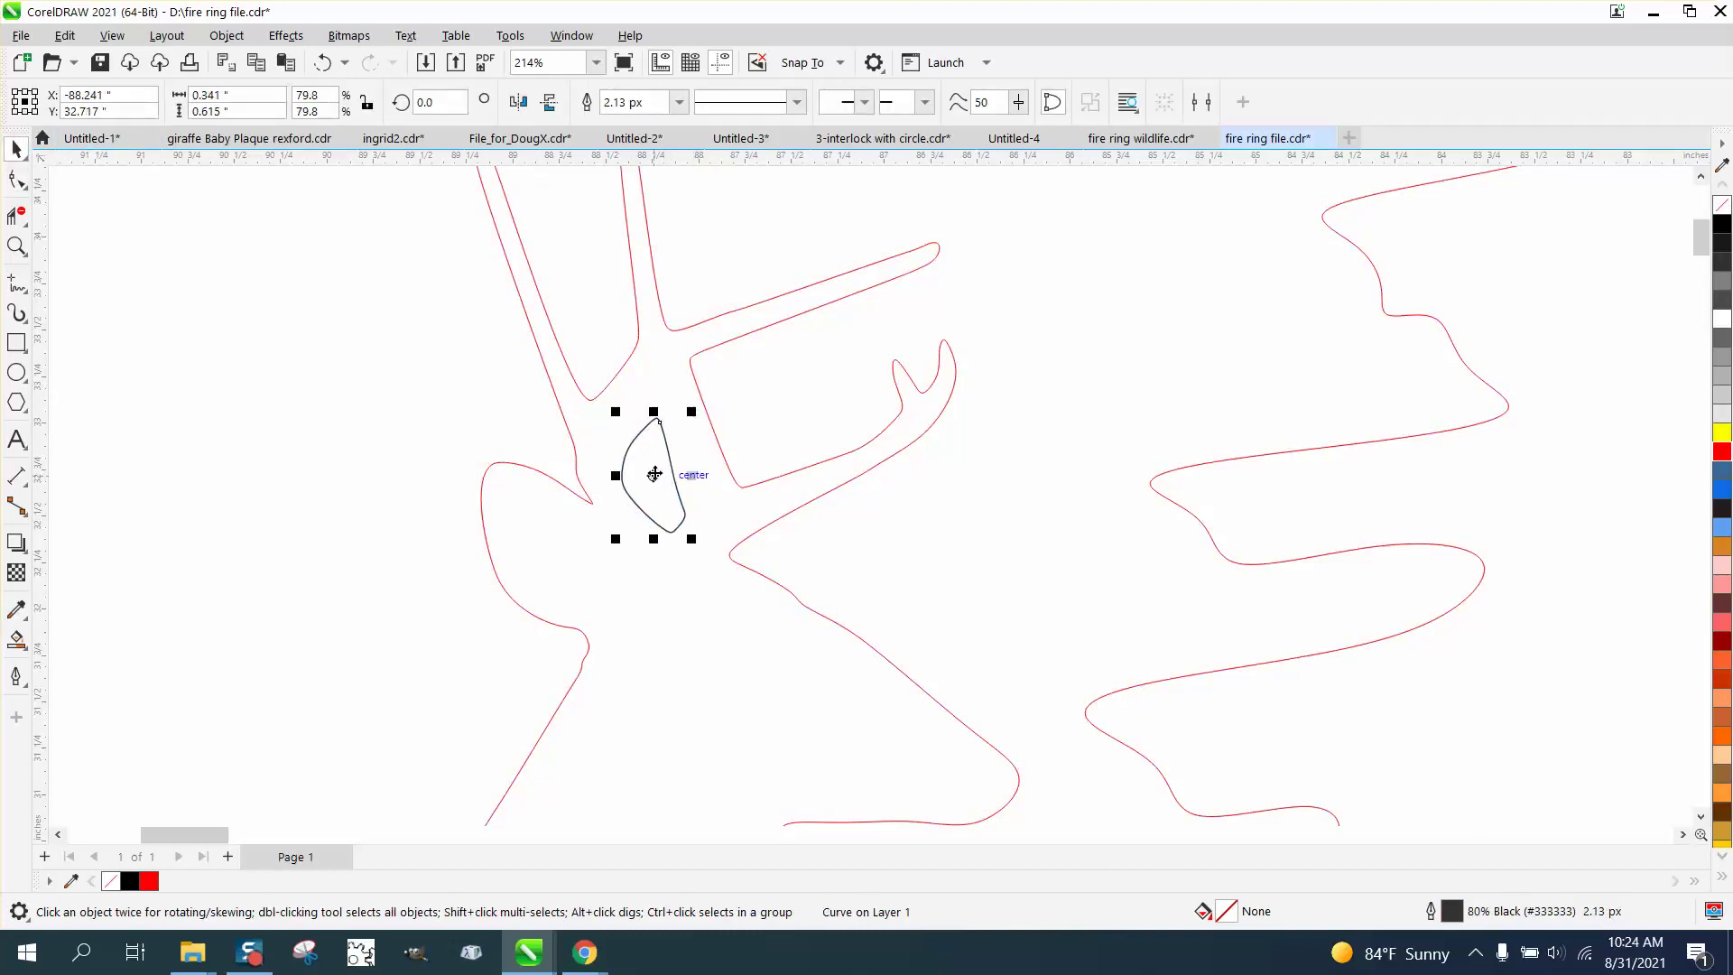
{"action": "left_click_drag", "start_coordinate": [654, 474], "coordinate": [658, 459]}
{"action": "scroll", "coordinate": [445, 383], "scroll_direction": "down", "scroll_amount": 4}
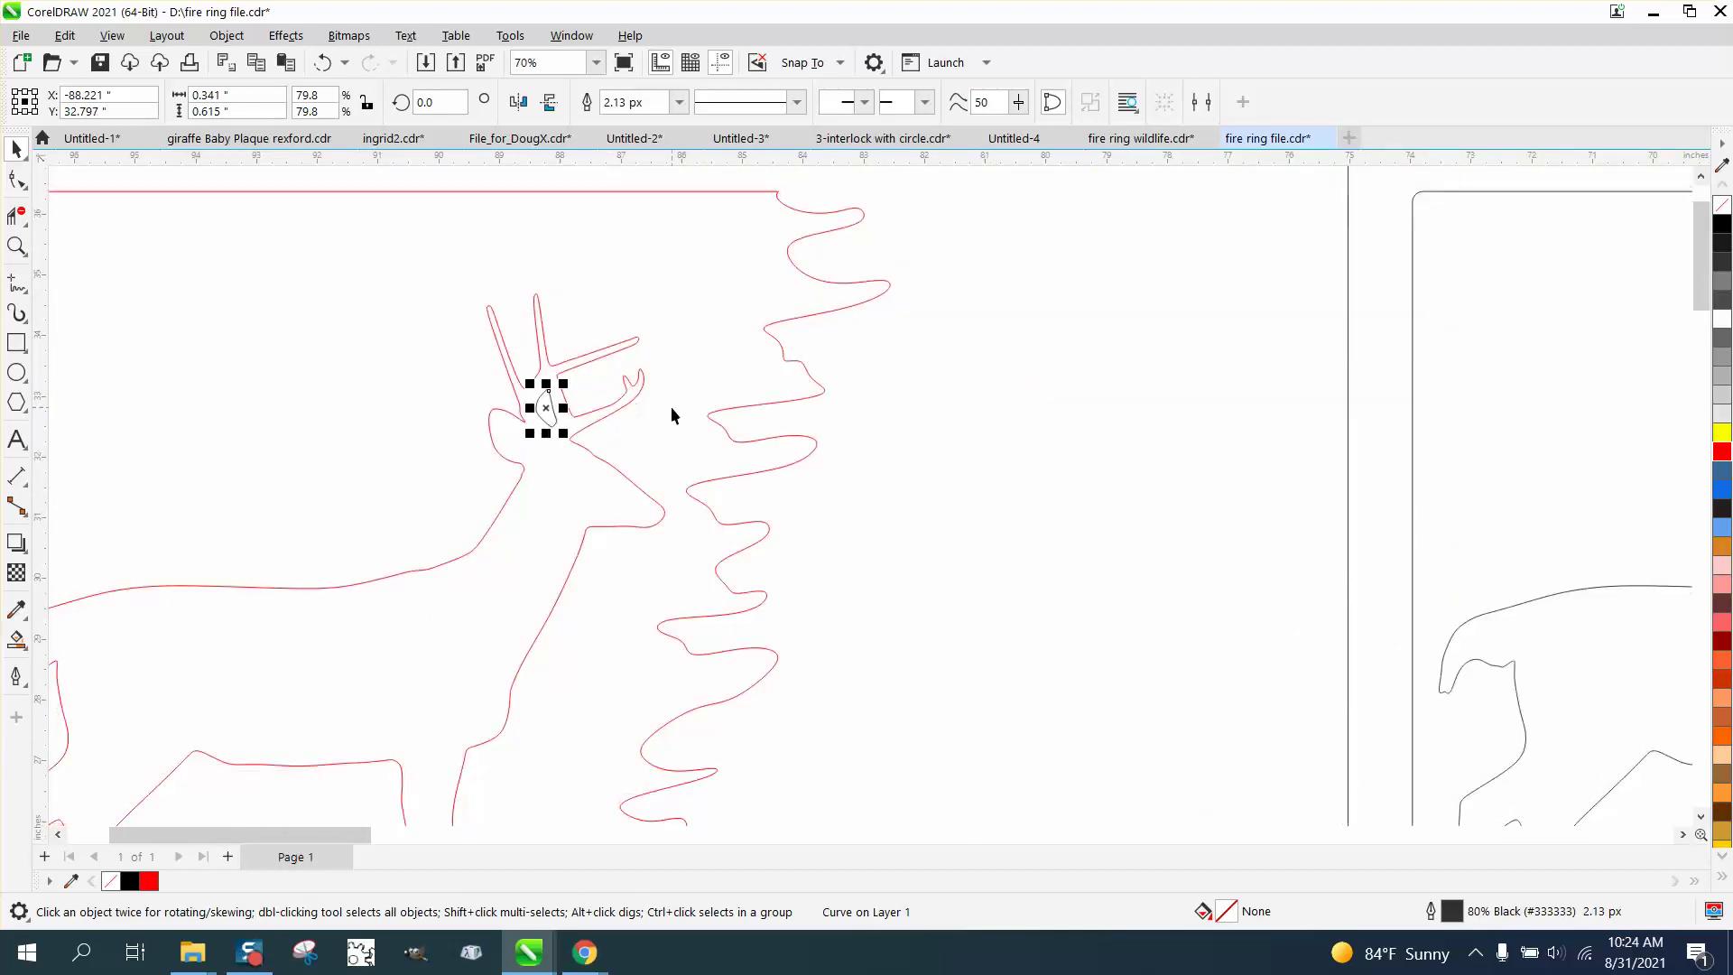
{"action": "scroll", "coordinate": [674, 413], "scroll_direction": "down", "scroll_amount": 2}
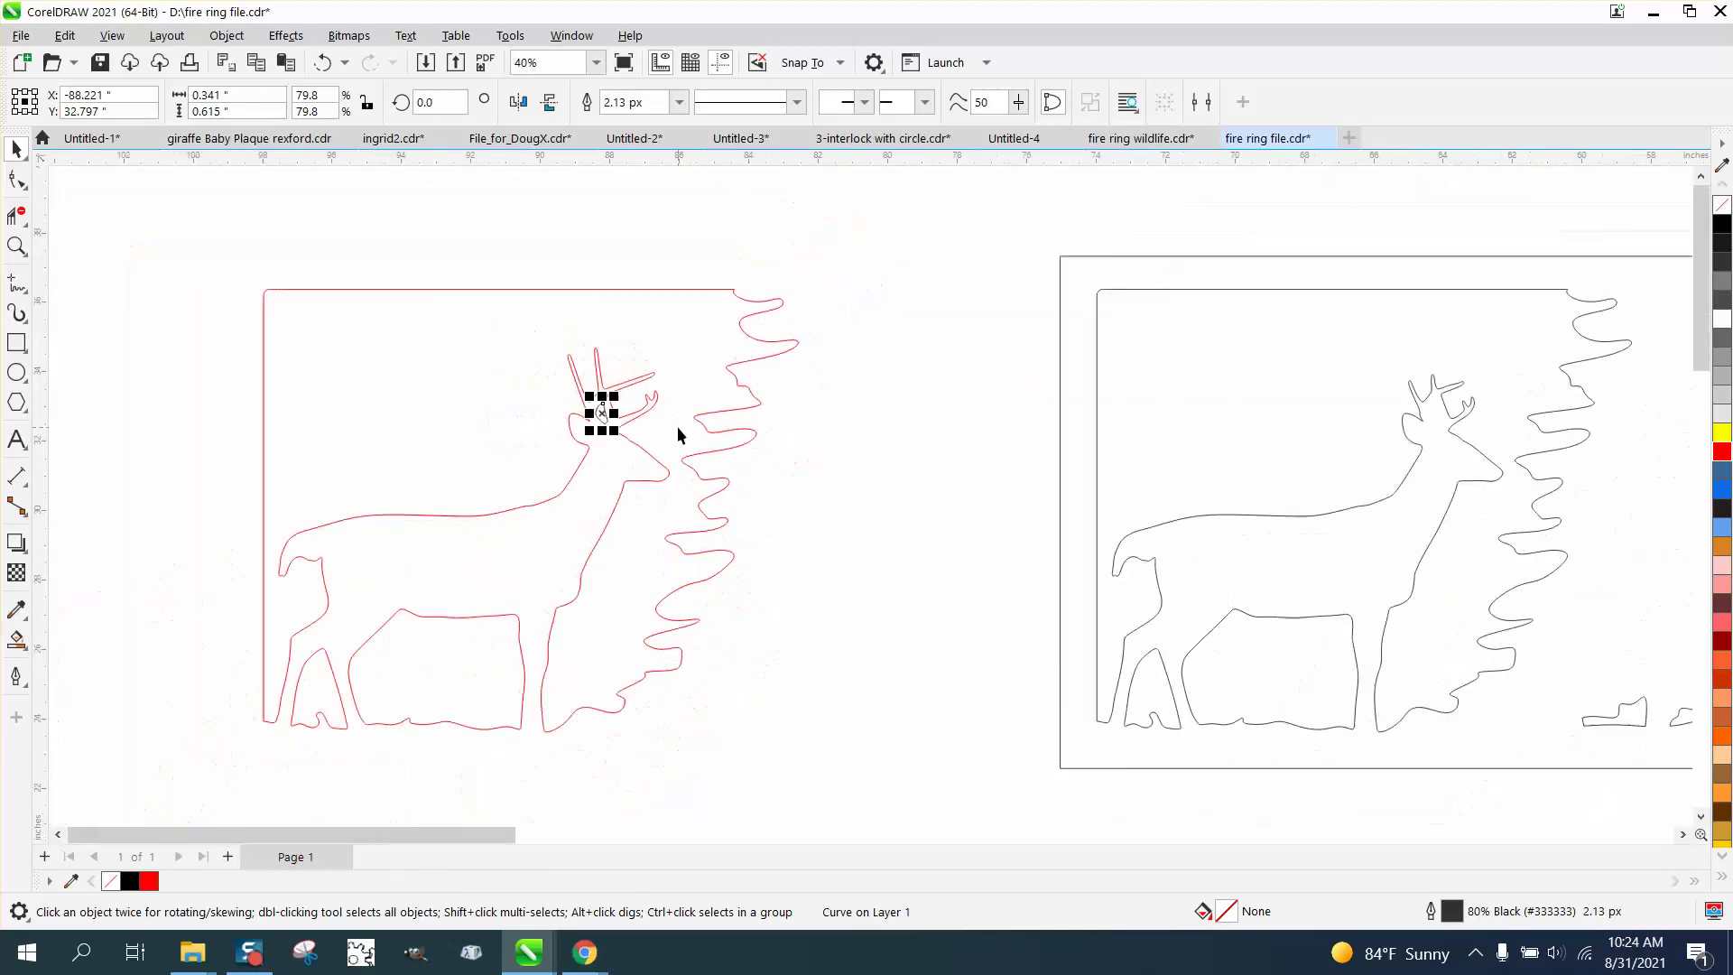
Draw short freehand lines across the lower ends of the red deer's rear, middle and front legs, bridging the outline gaps
{"action": "left_click", "coordinate": [16, 246]}
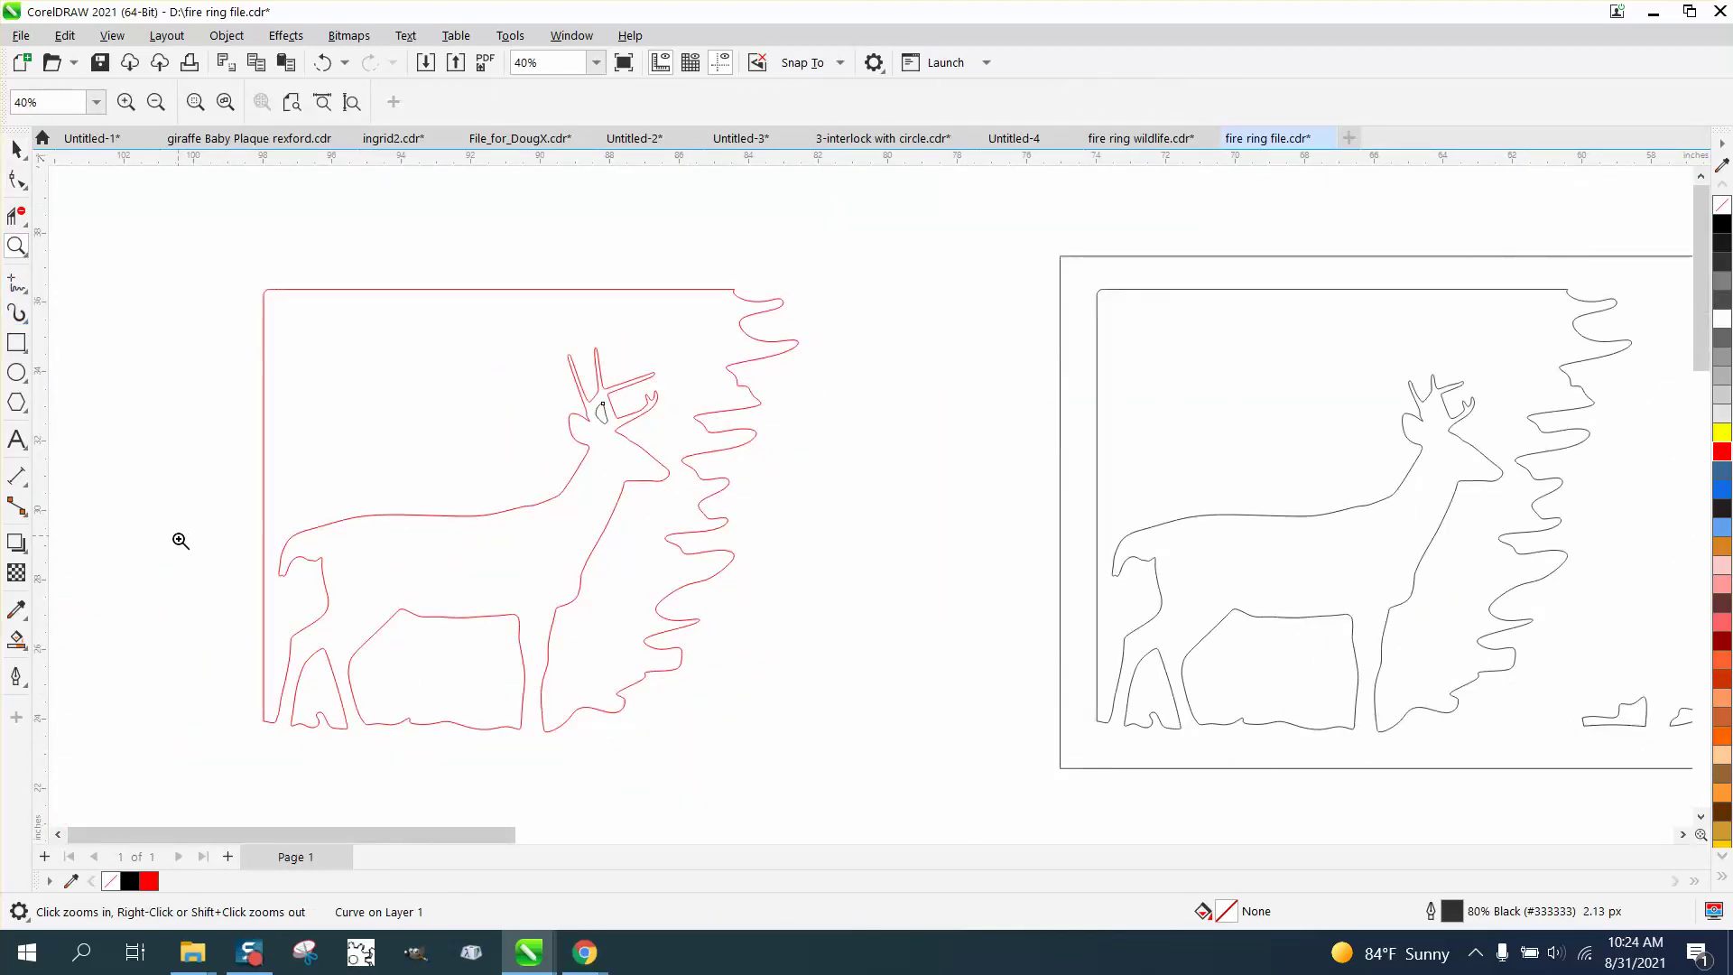
{"action": "left_click_drag", "start_coordinate": [181, 540], "coordinate": [801, 799]}
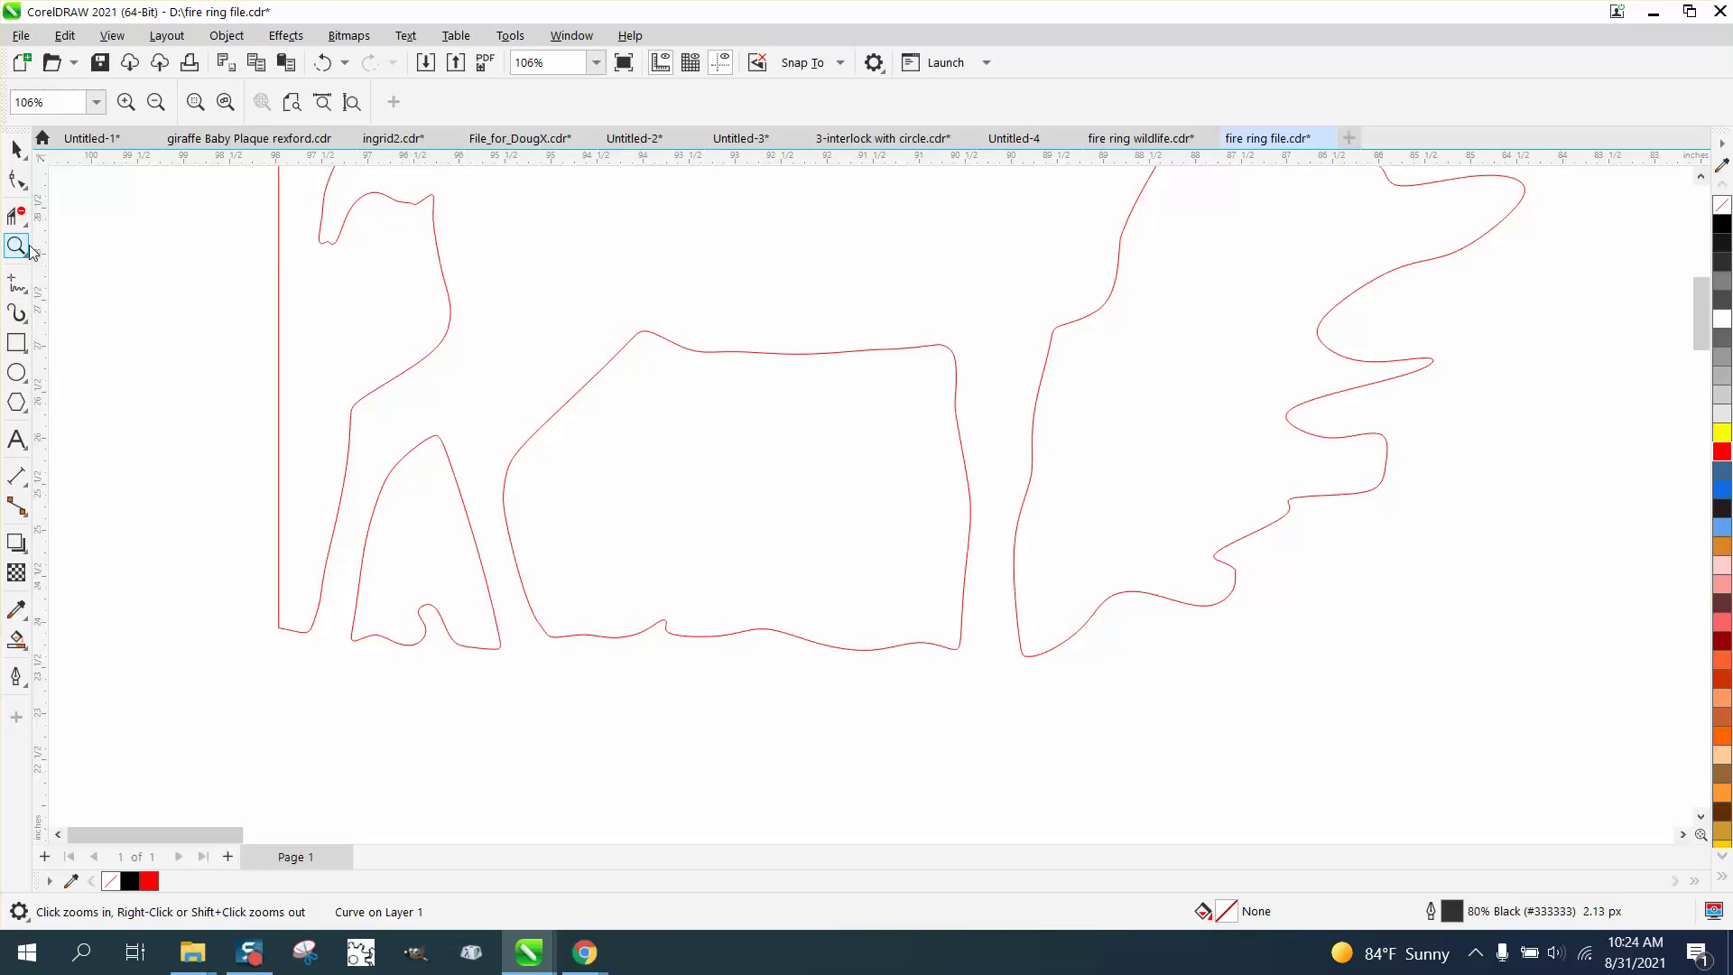
{"action": "left_click", "coordinate": [20, 284]}
{"action": "left_click", "coordinate": [306, 593]}
{"action": "left_click", "coordinate": [358, 614]}
{"action": "left_click", "coordinate": [465, 609]}
{"action": "left_click", "coordinate": [544, 609]}
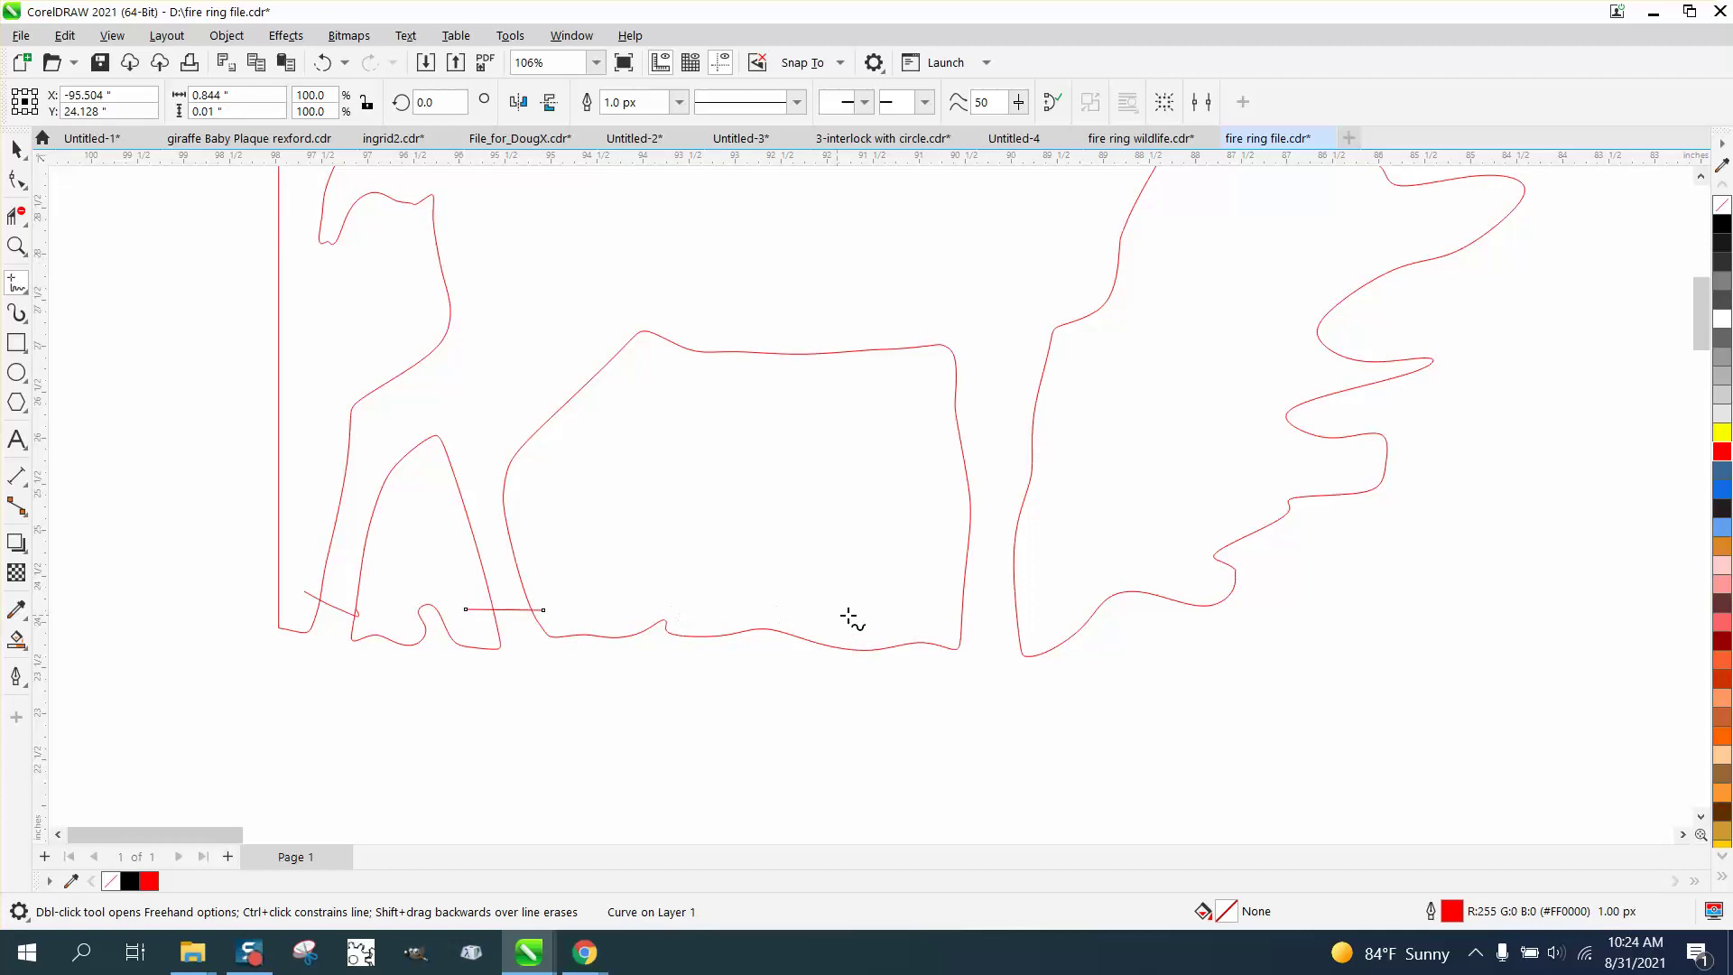
{"action": "left_click", "coordinate": [974, 604]}
{"action": "left_click", "coordinate": [1048, 611]}
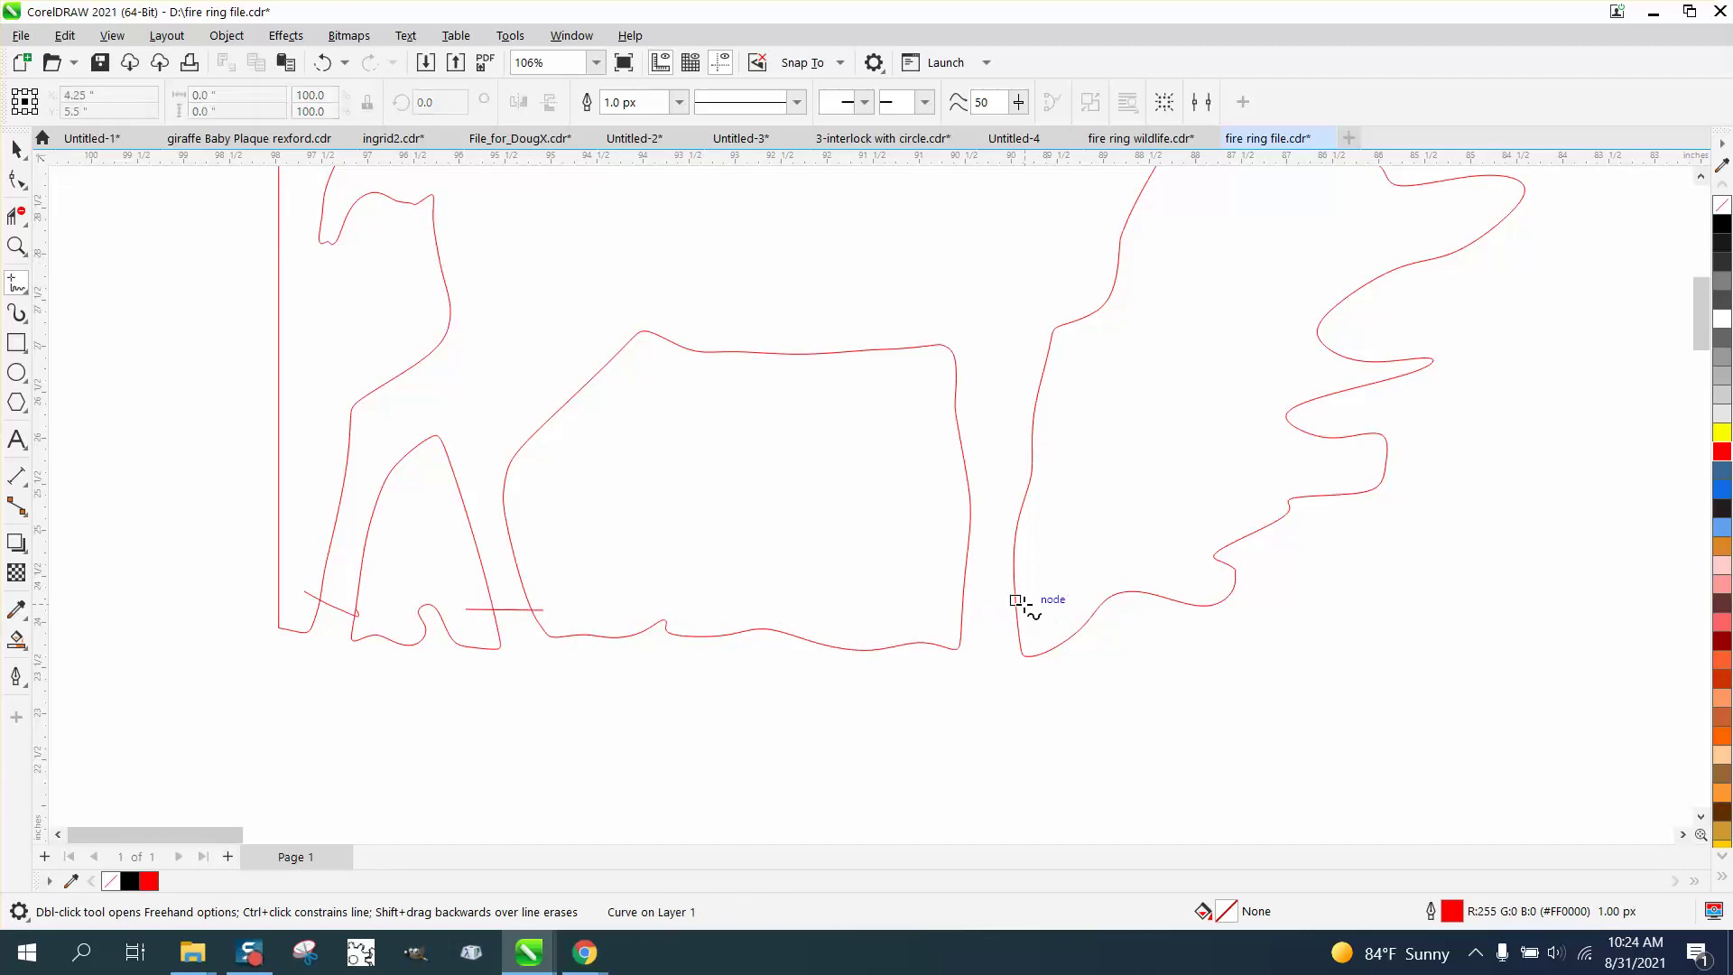
{"action": "left_click", "coordinate": [974, 604]}
{"action": "left_click", "coordinate": [876, 614]}
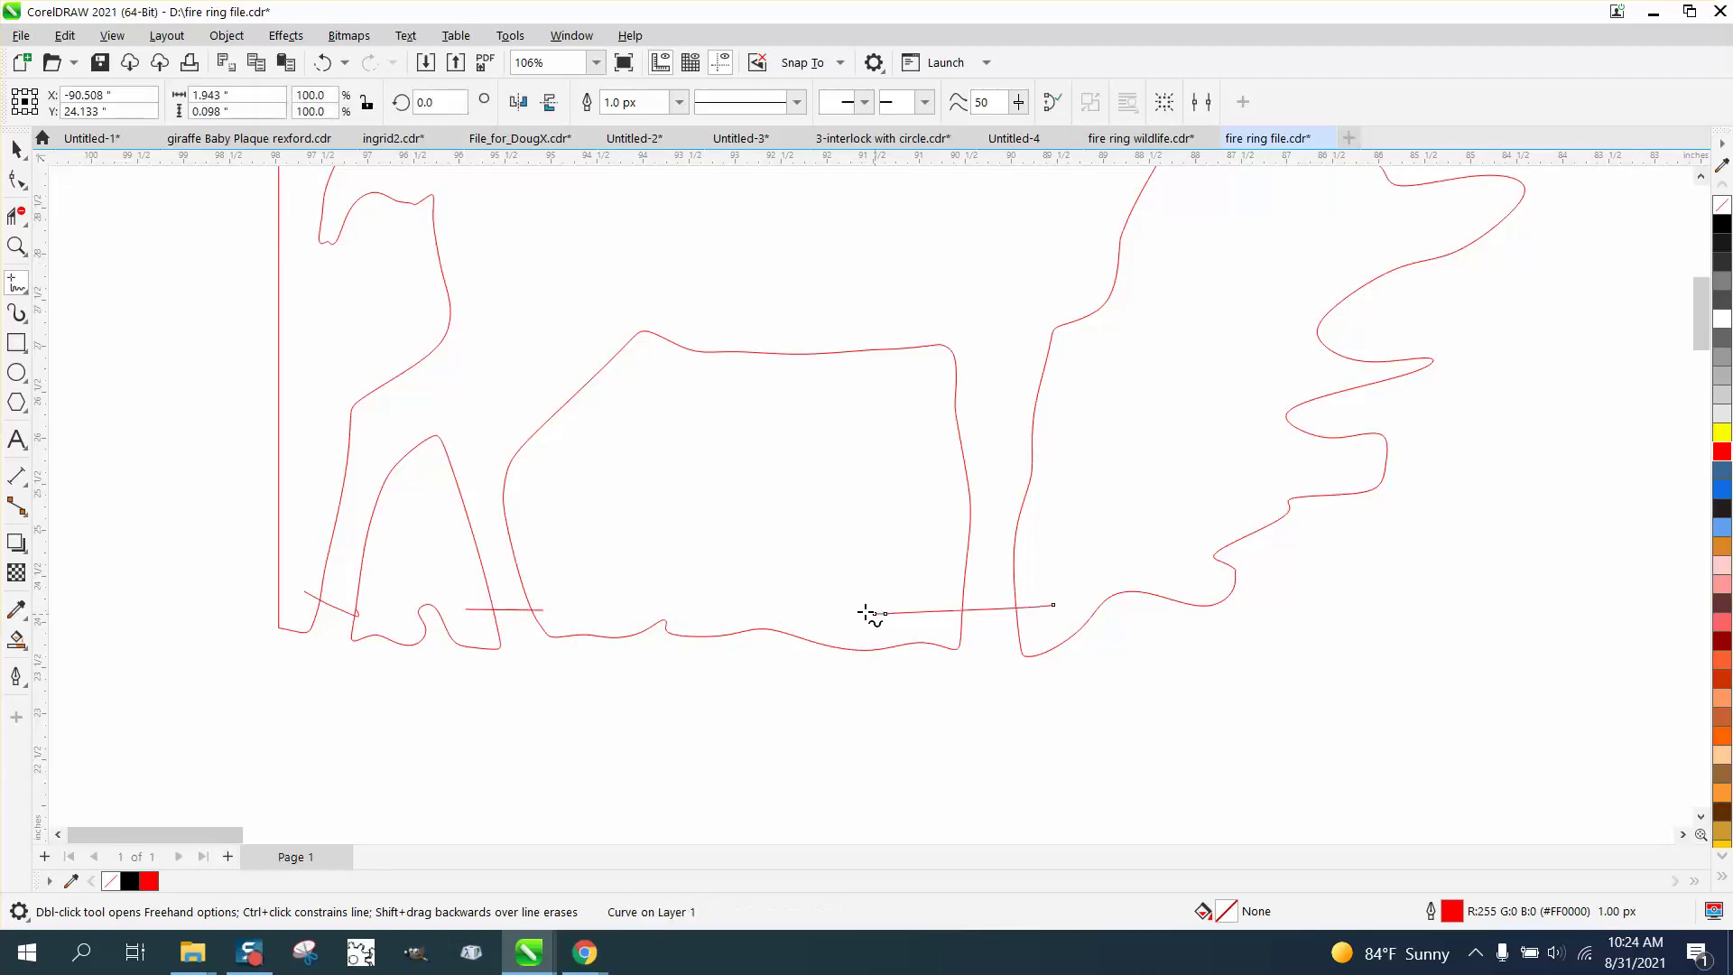
Smart Fill the enclosed deer body in black and move the resulting silhouette left, clear of the red scene
{"action": "left_click", "coordinate": [16, 640]}
{"action": "scroll", "coordinate": [519, 425], "scroll_direction": "down", "scroll_amount": 3}
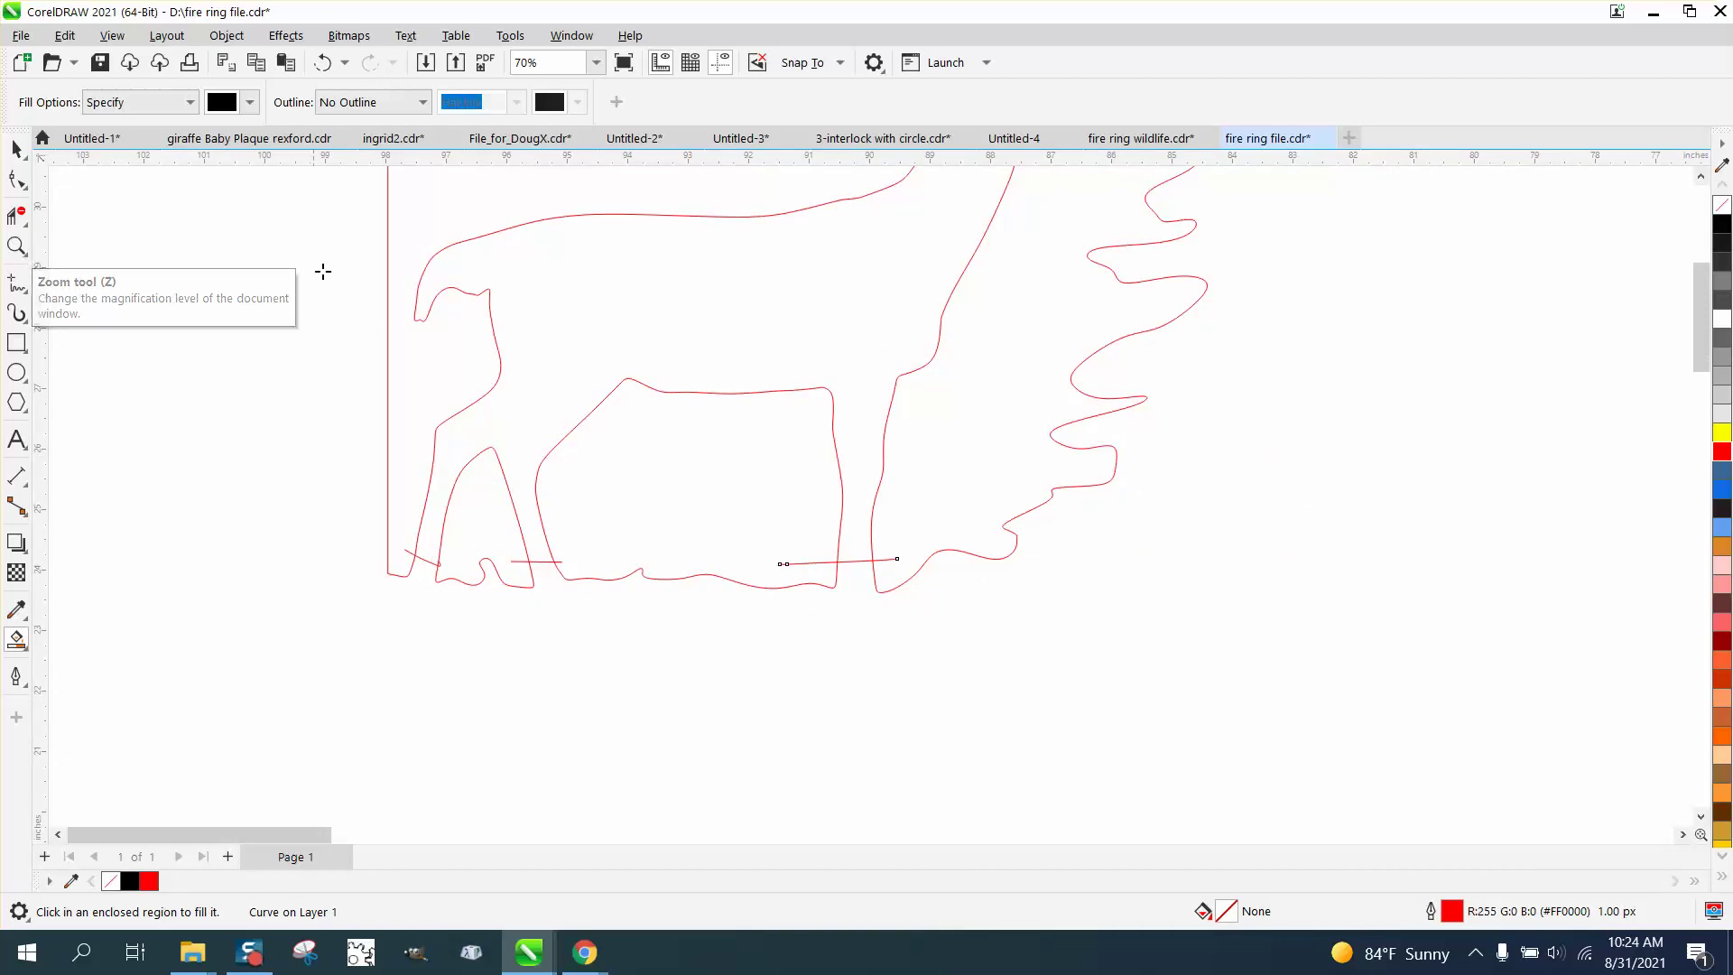
{"action": "left_click", "coordinate": [617, 347]}
{"action": "scroll", "coordinate": [1029, 539], "scroll_direction": "down", "scroll_amount": 2}
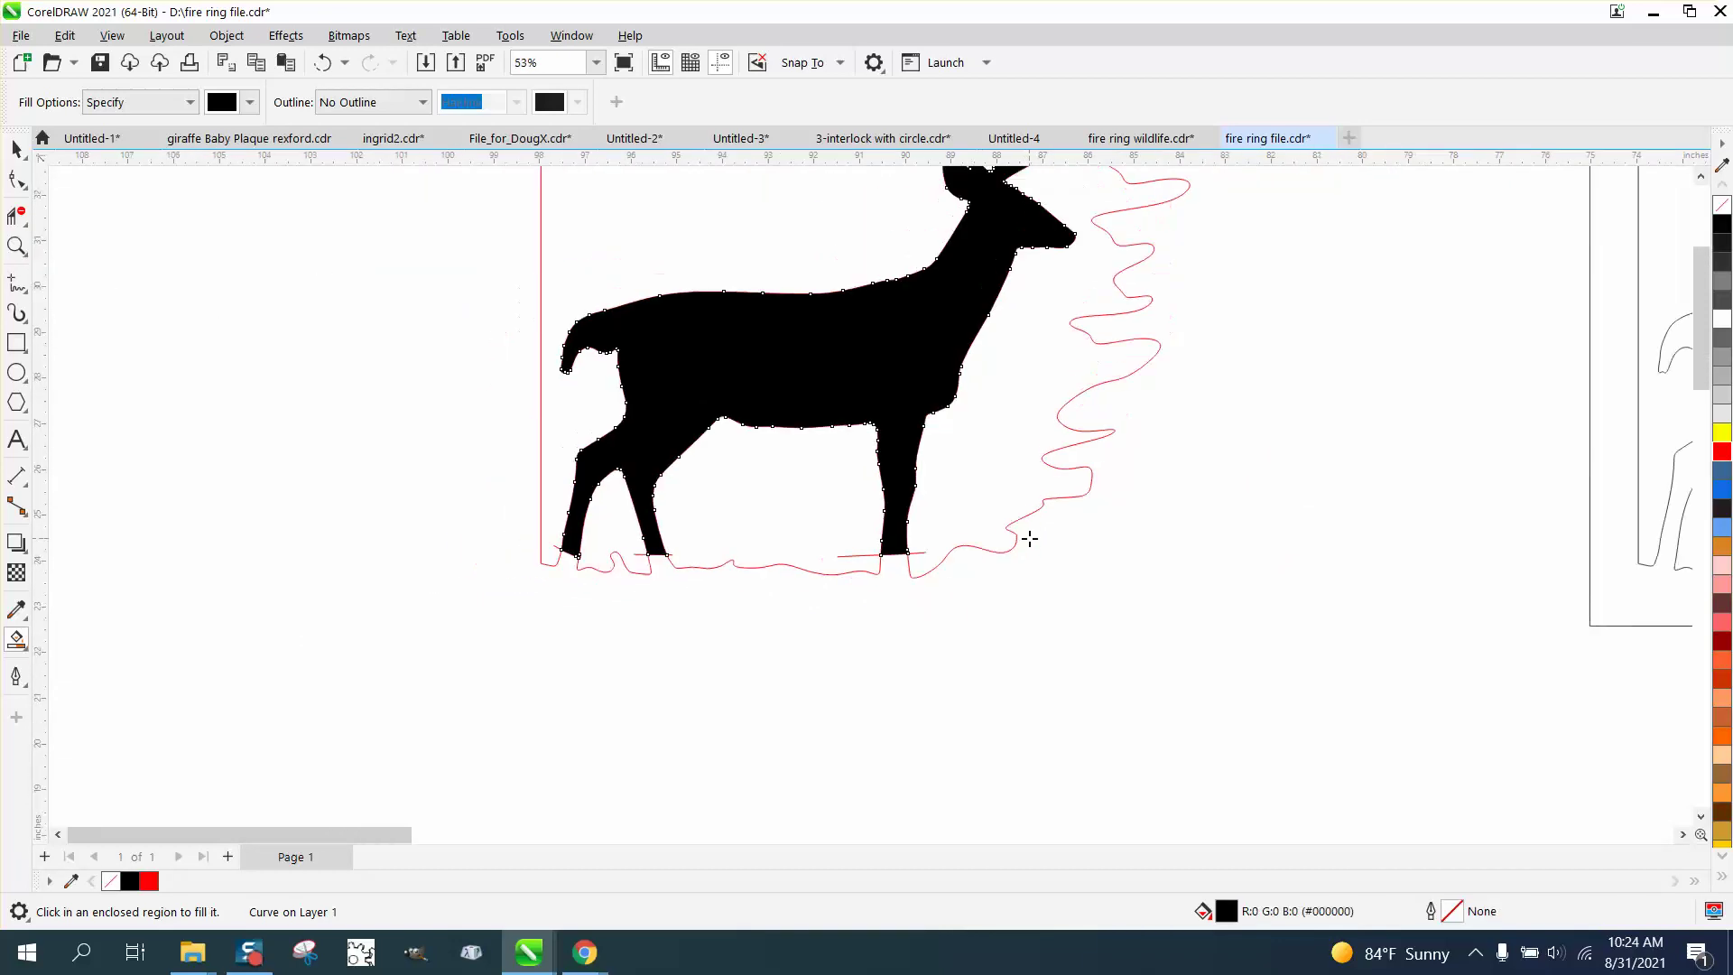
{"action": "key", "text": "p"}
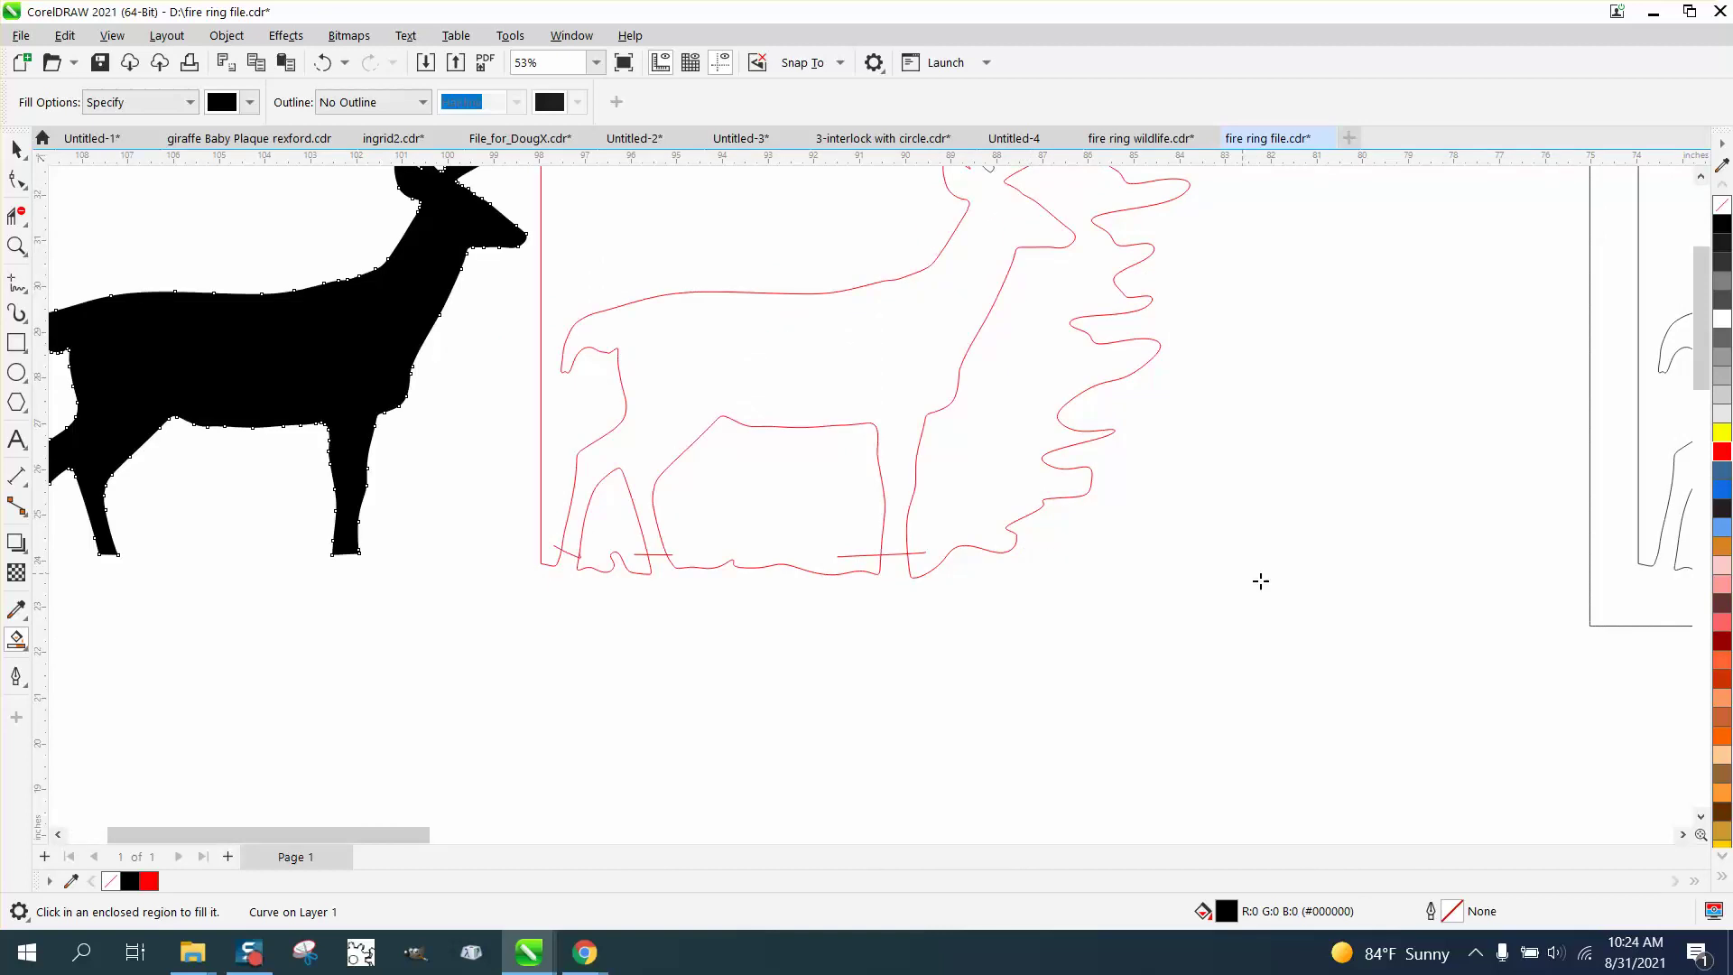
Remove the fill from the deer silhouette and give it a black outline
{"action": "left_click", "coordinate": [1722, 205]}
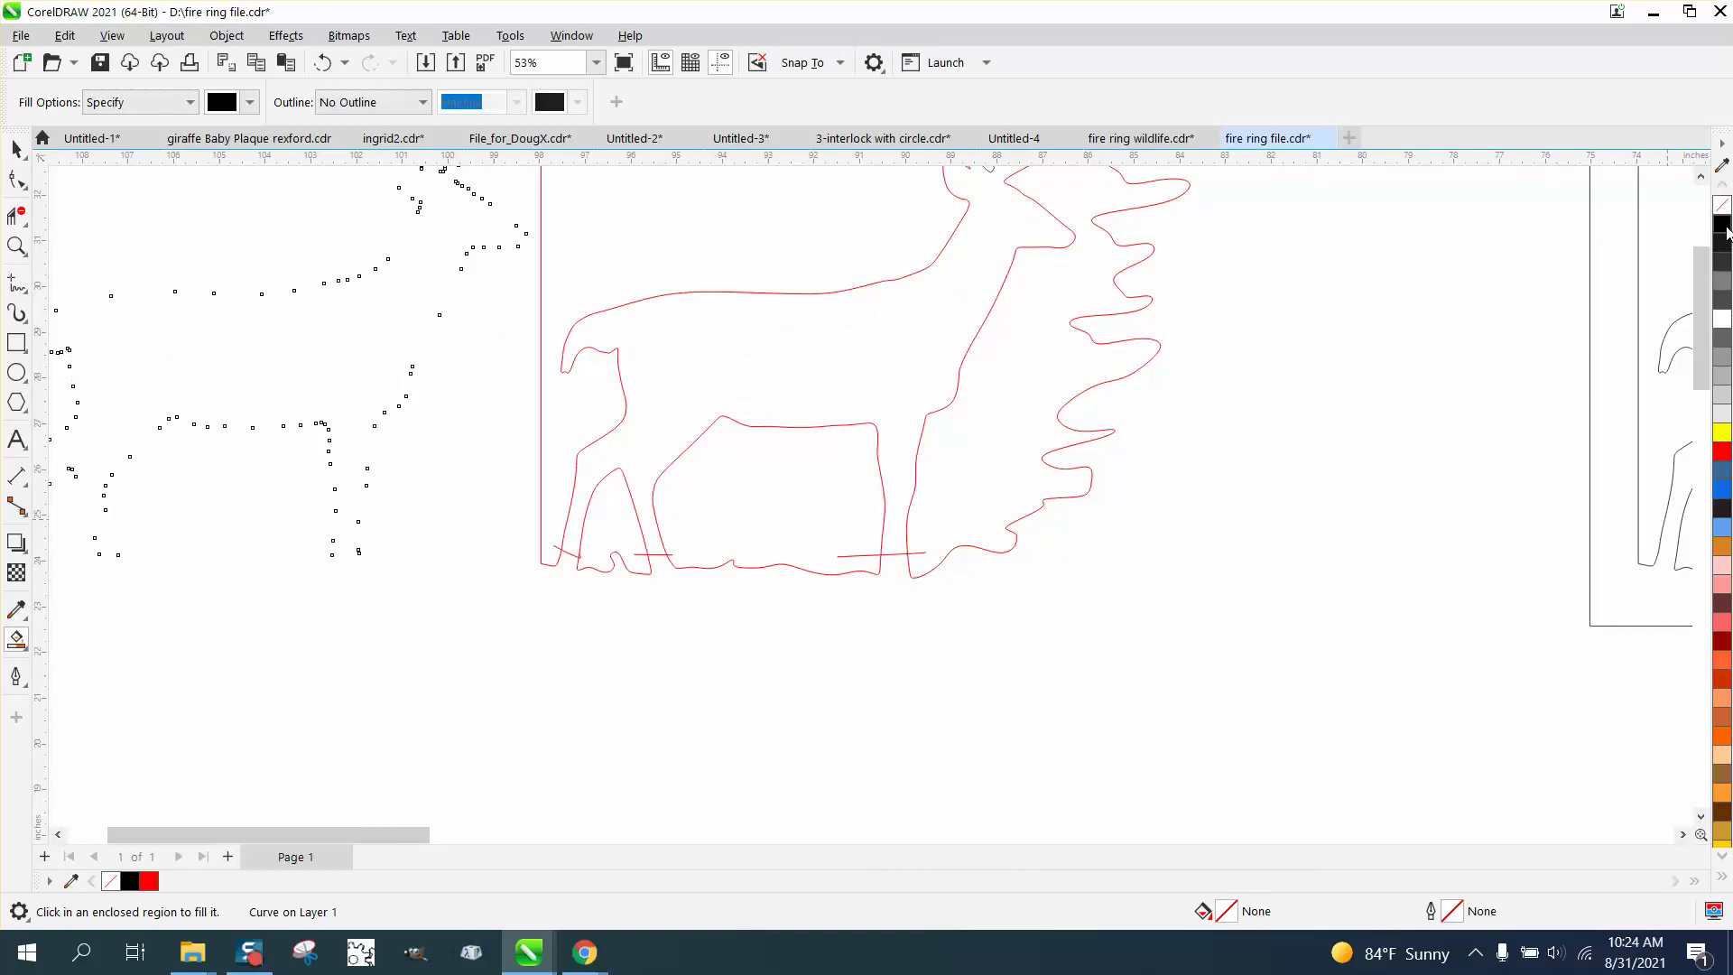
{"action": "right_click", "coordinate": [1723, 224]}
{"action": "scroll", "coordinate": [987, 593], "scroll_direction": "down", "scroll_amount": 1}
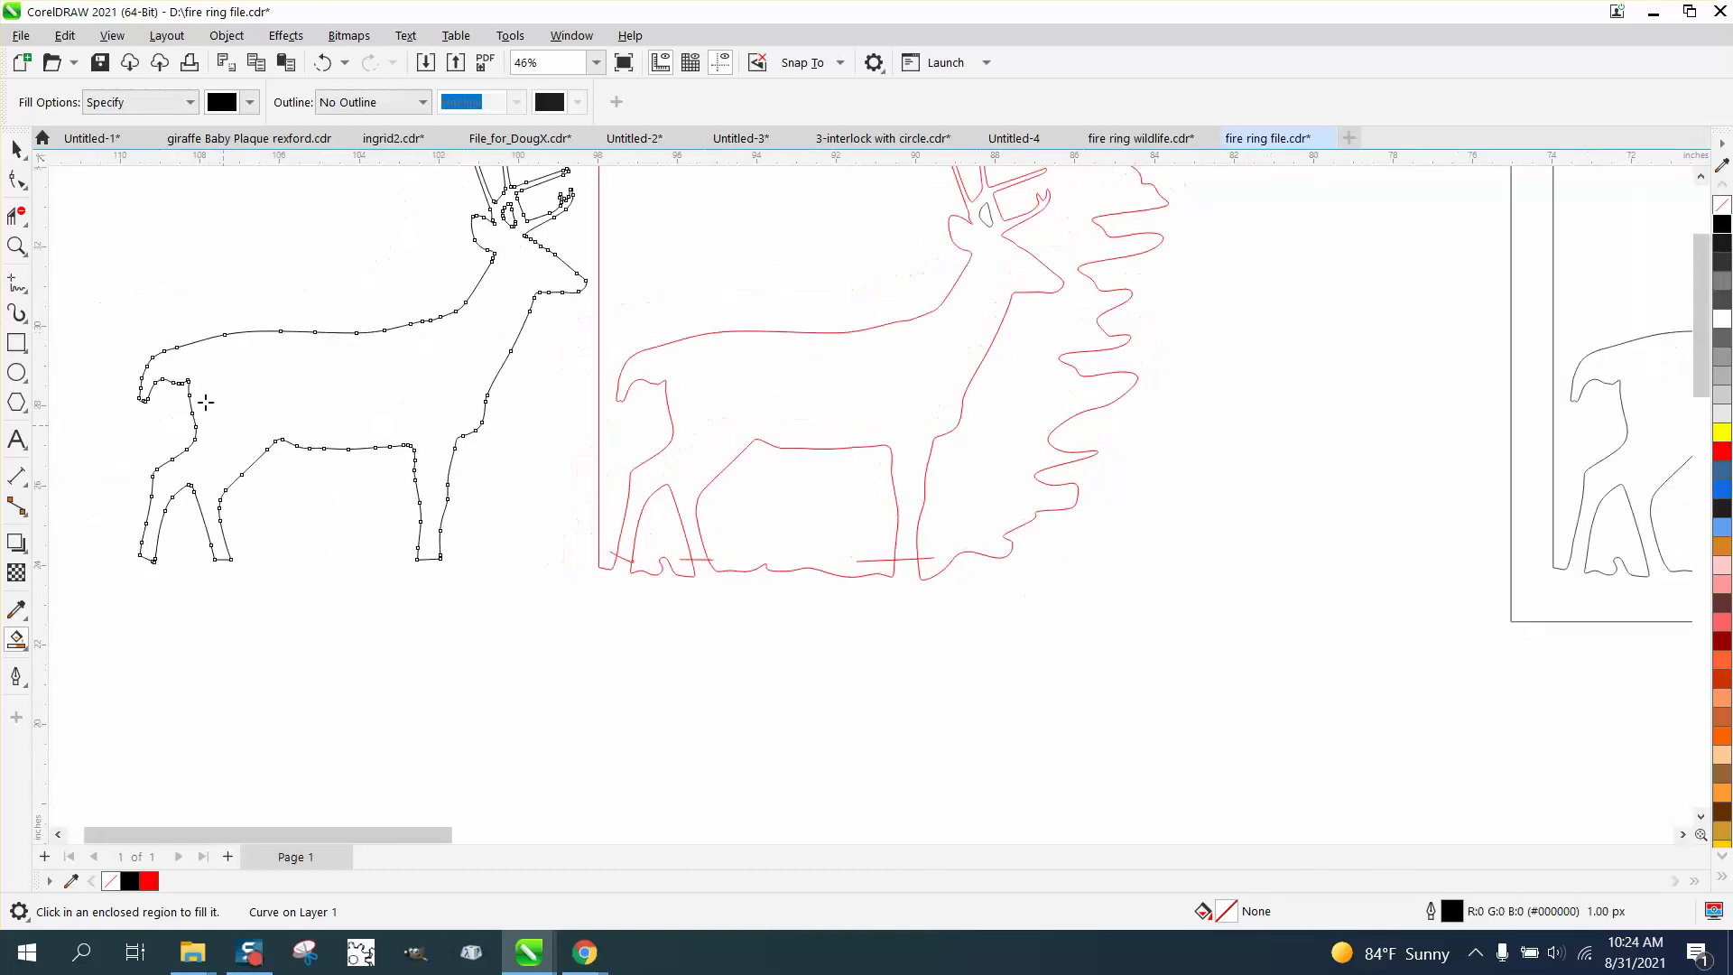
Break the black deer curve apart at the nodes on the lower ends of all three legs
{"action": "left_click", "coordinate": [16, 246]}
{"action": "left_click_drag", "start_coordinate": [96, 463], "coordinate": [640, 615]}
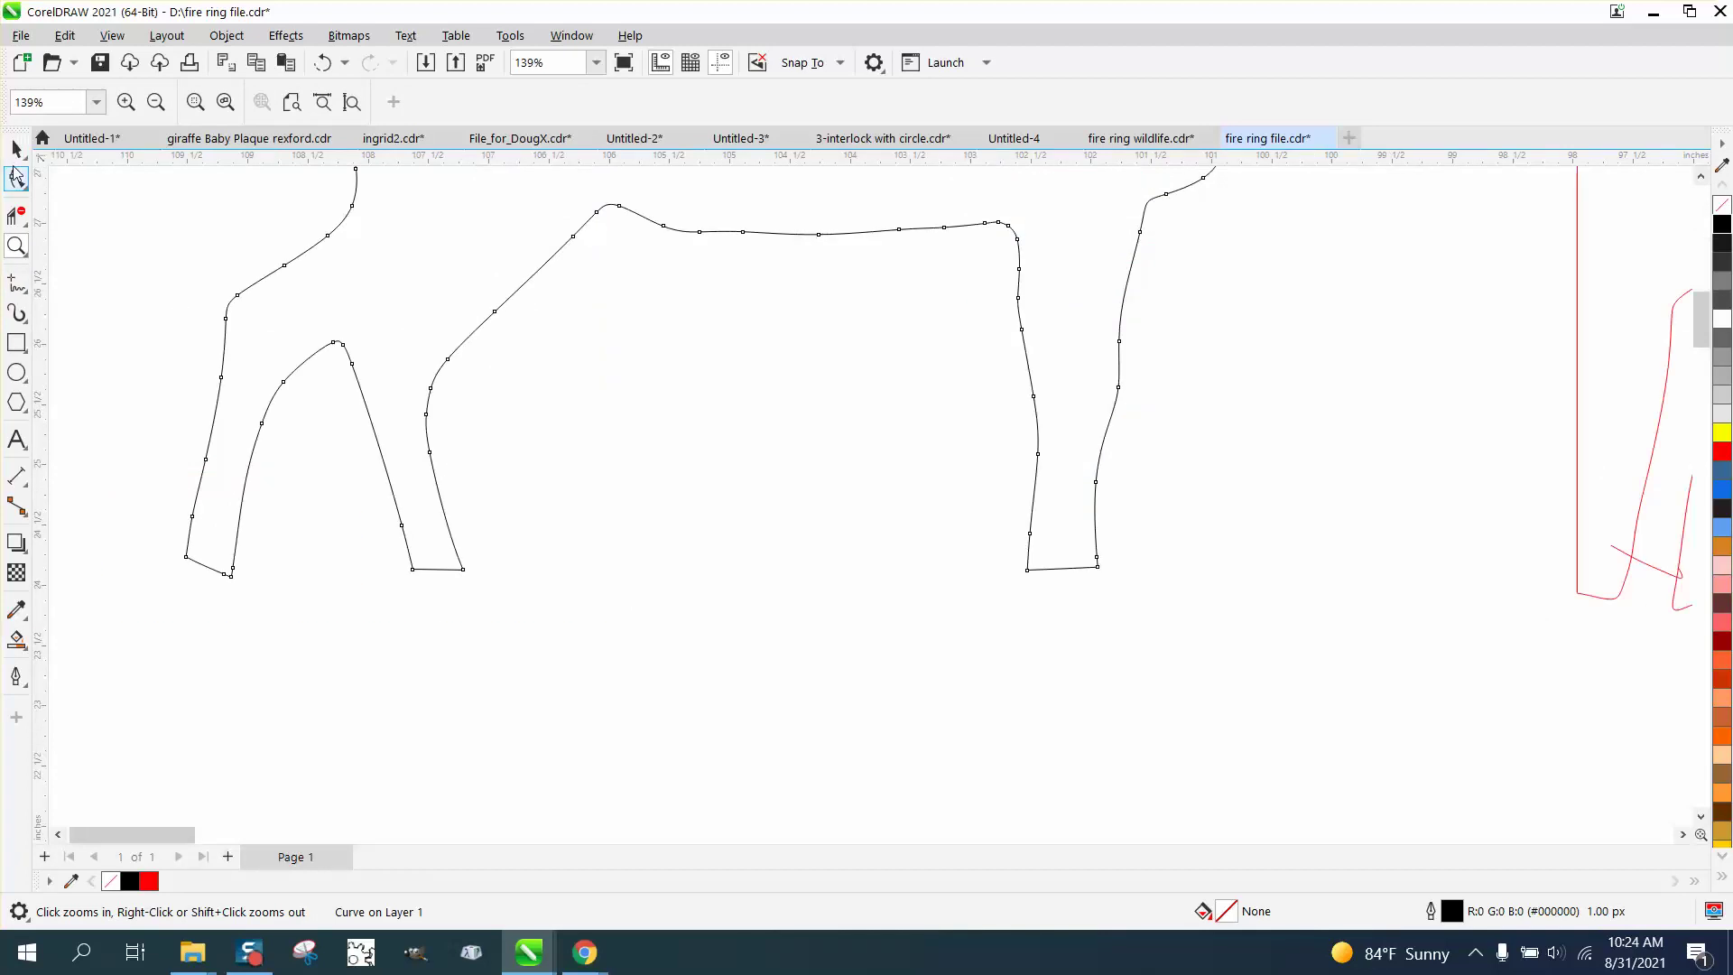
{"action": "key", "text": "F10"}
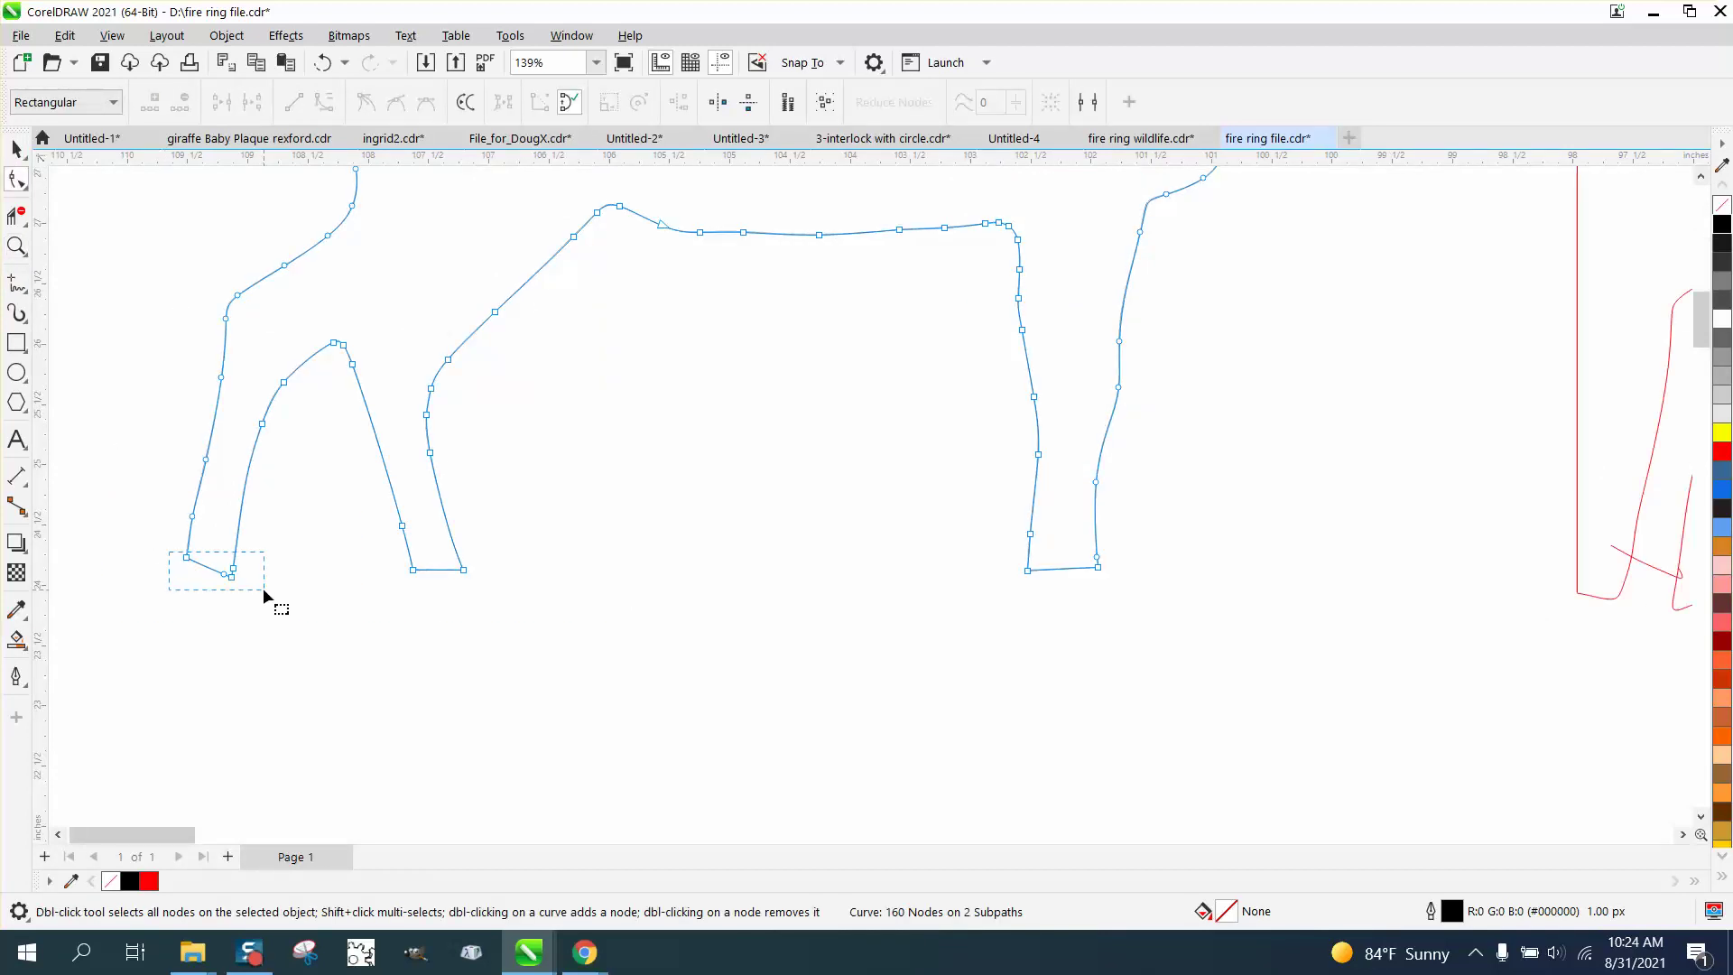
{"action": "left_click_drag", "start_coordinate": [263, 590], "coordinate": [267, 589]}
{"action": "left_click", "coordinate": [340, 552]}
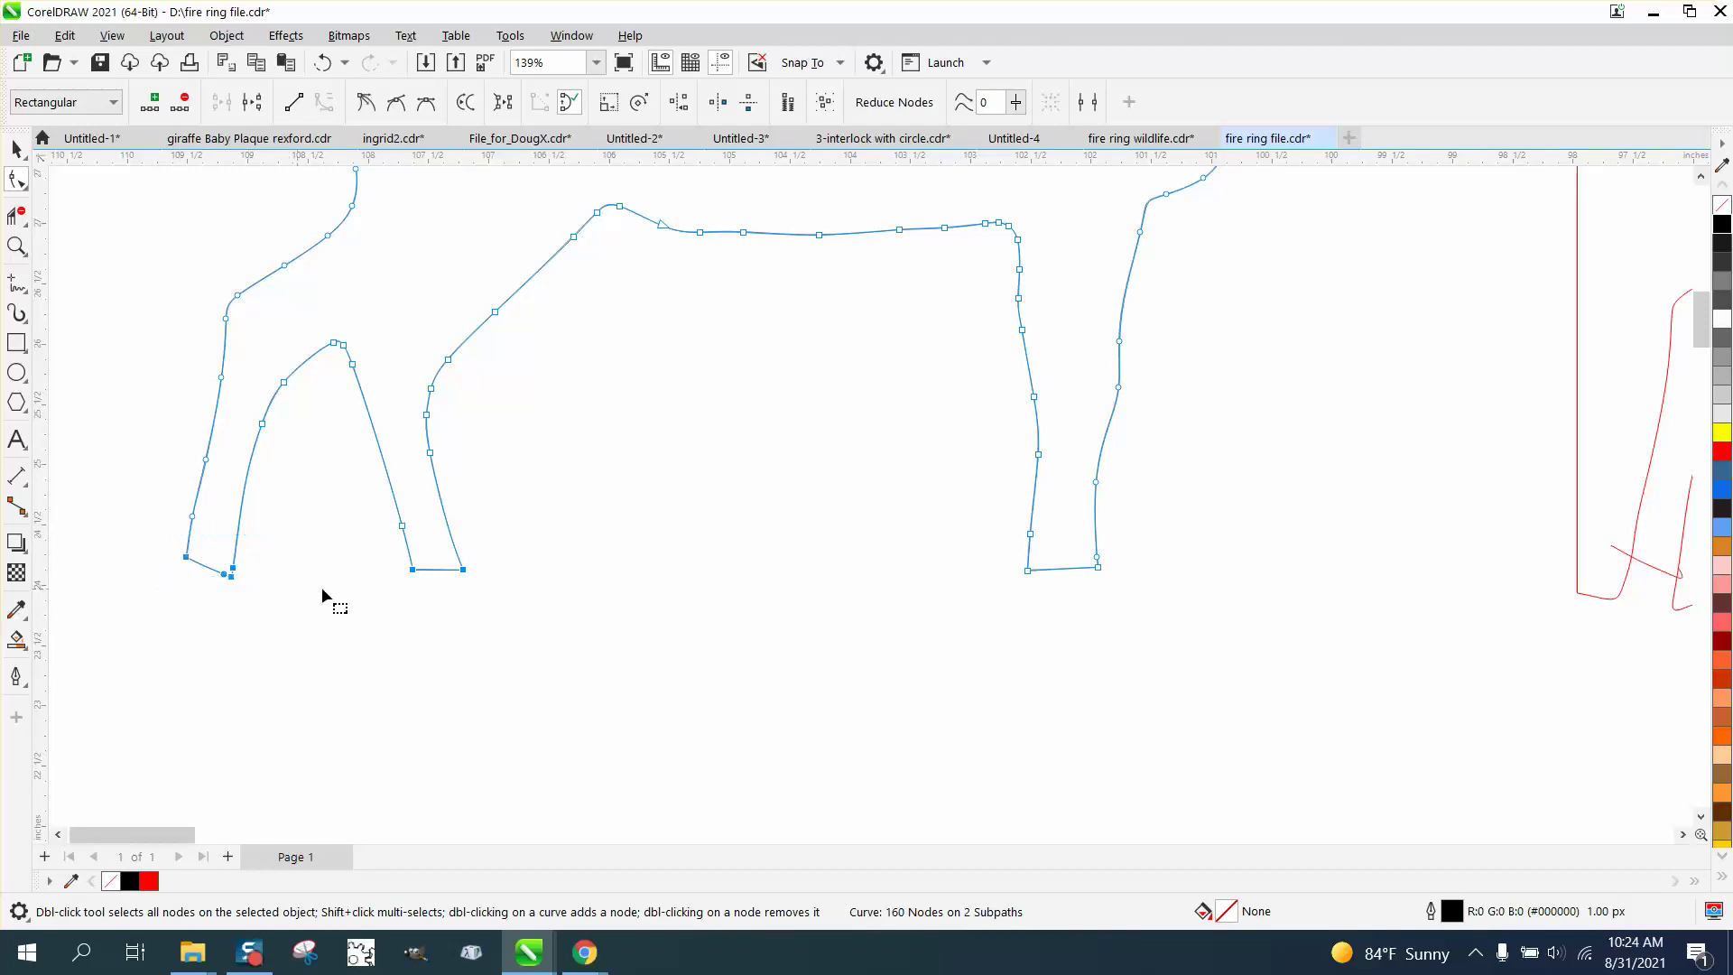
{"action": "left_click_drag", "start_coordinate": [983, 569], "coordinate": [1143, 591]}
{"action": "right_click", "coordinate": [1061, 582]}
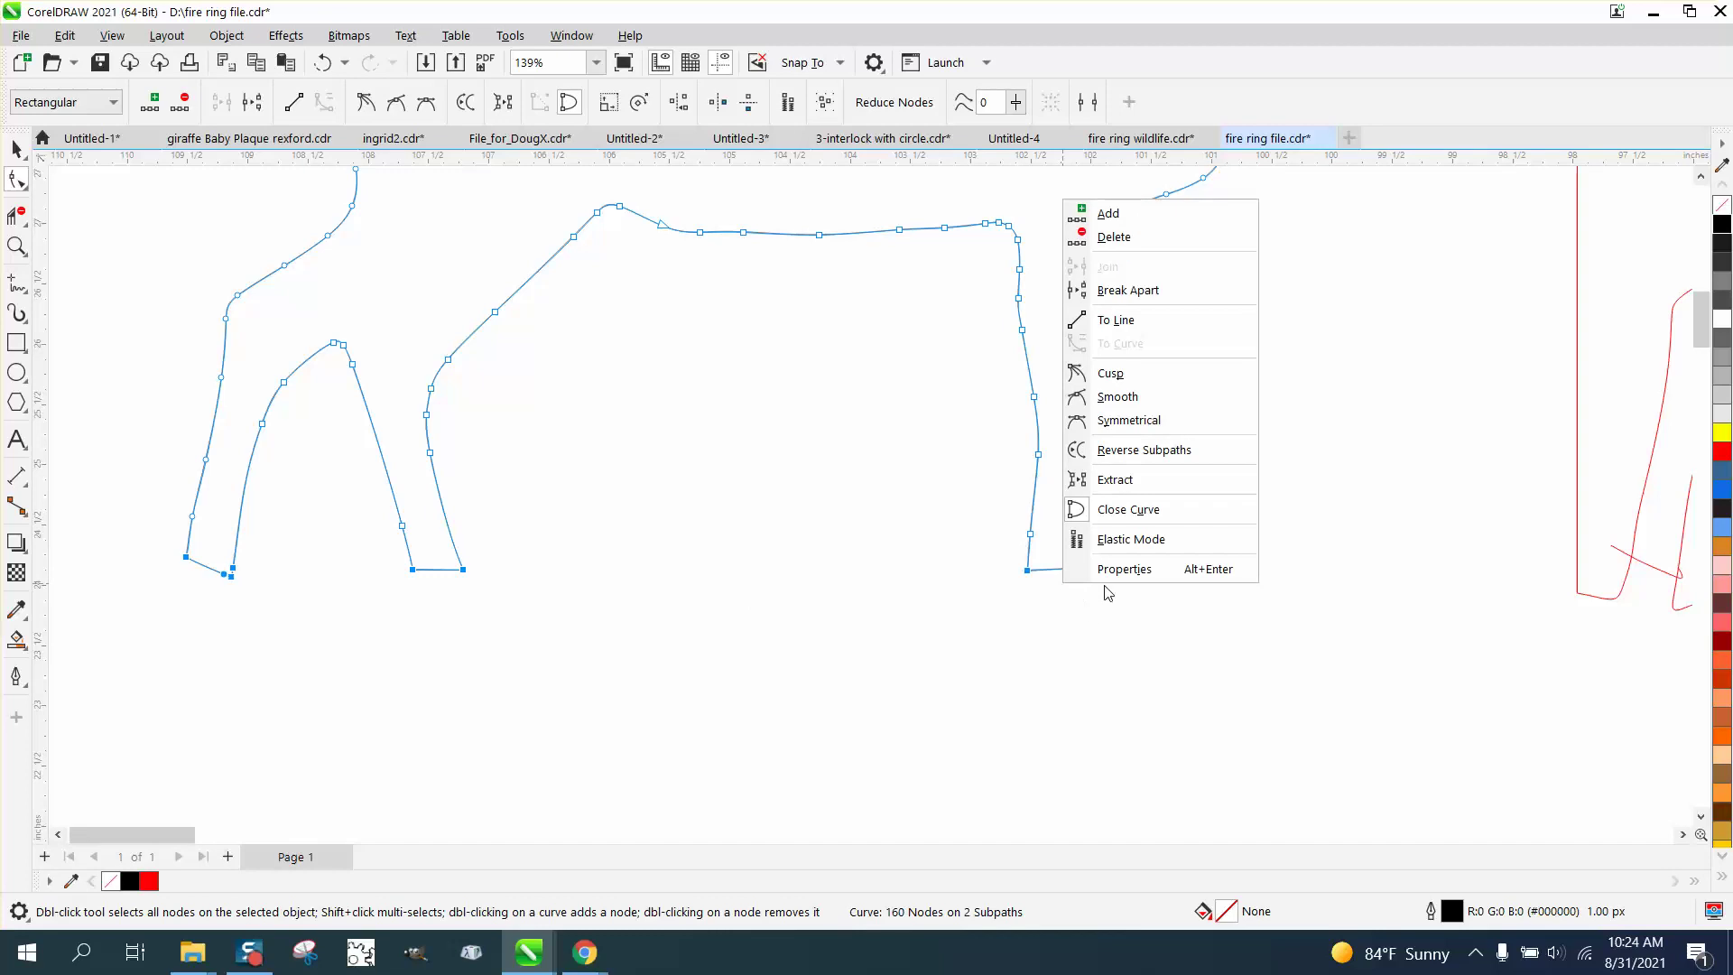
{"action": "left_click", "coordinate": [1128, 289]}
Delete the short segments closing the lower ends of the three legs with the Virtual Segment Delete tool
{"action": "left_click", "coordinate": [16, 215]}
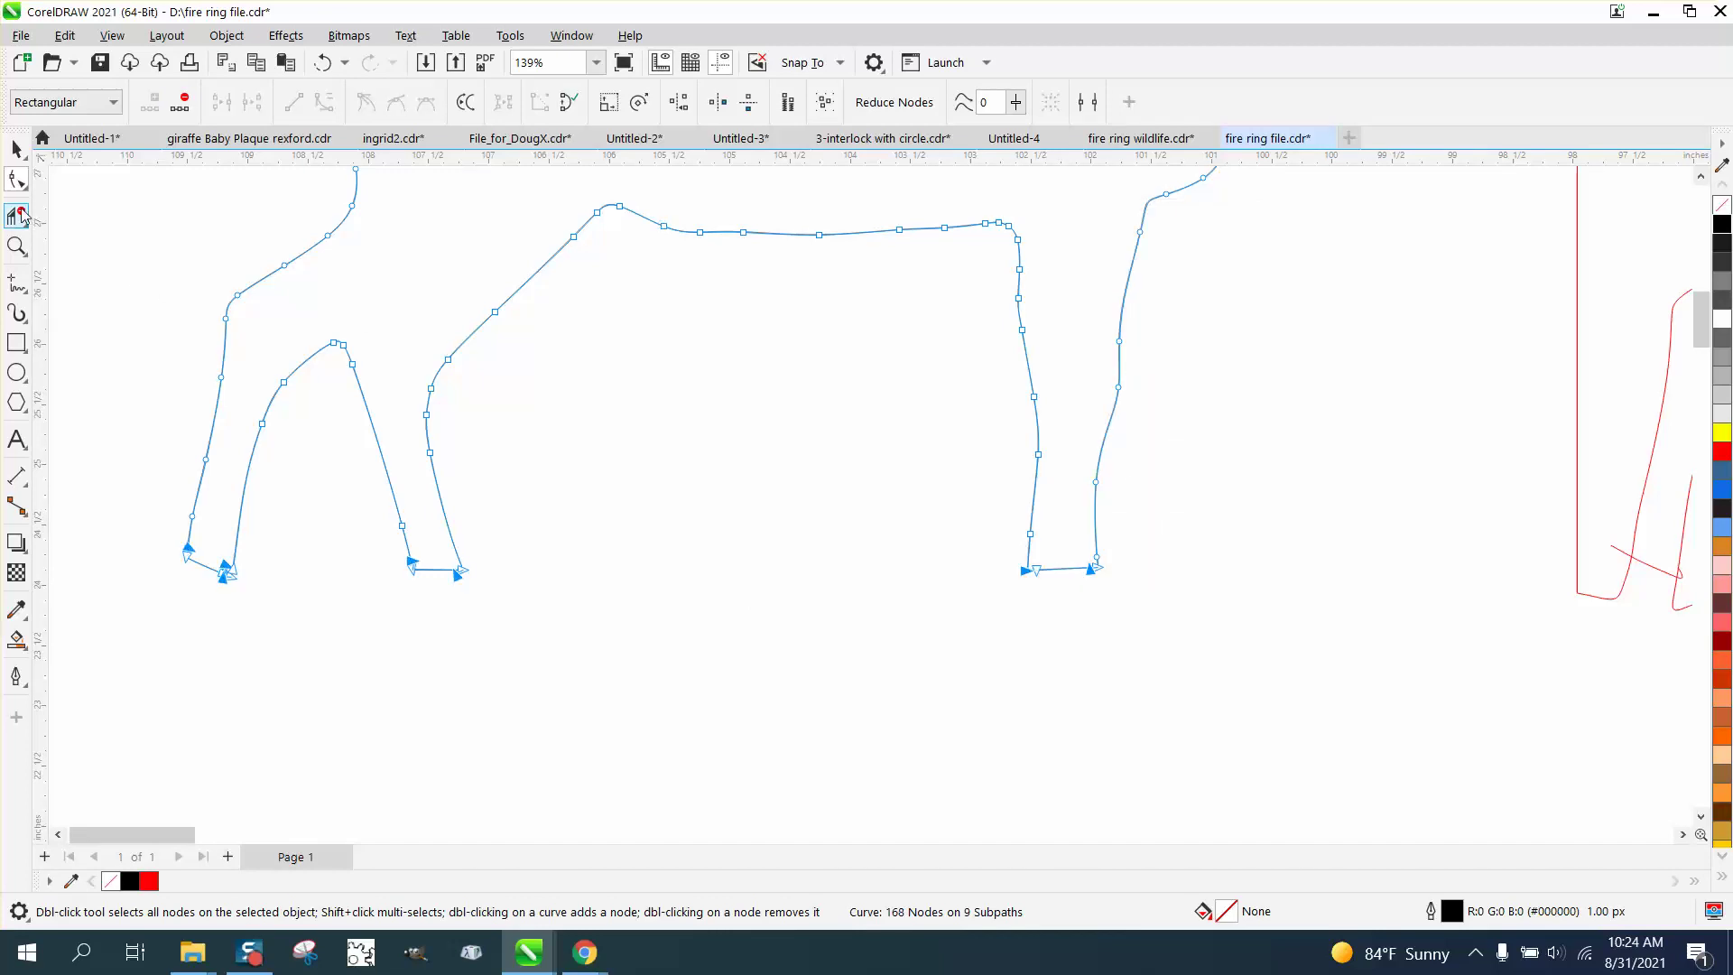
{"action": "left_click", "coordinate": [202, 566]}
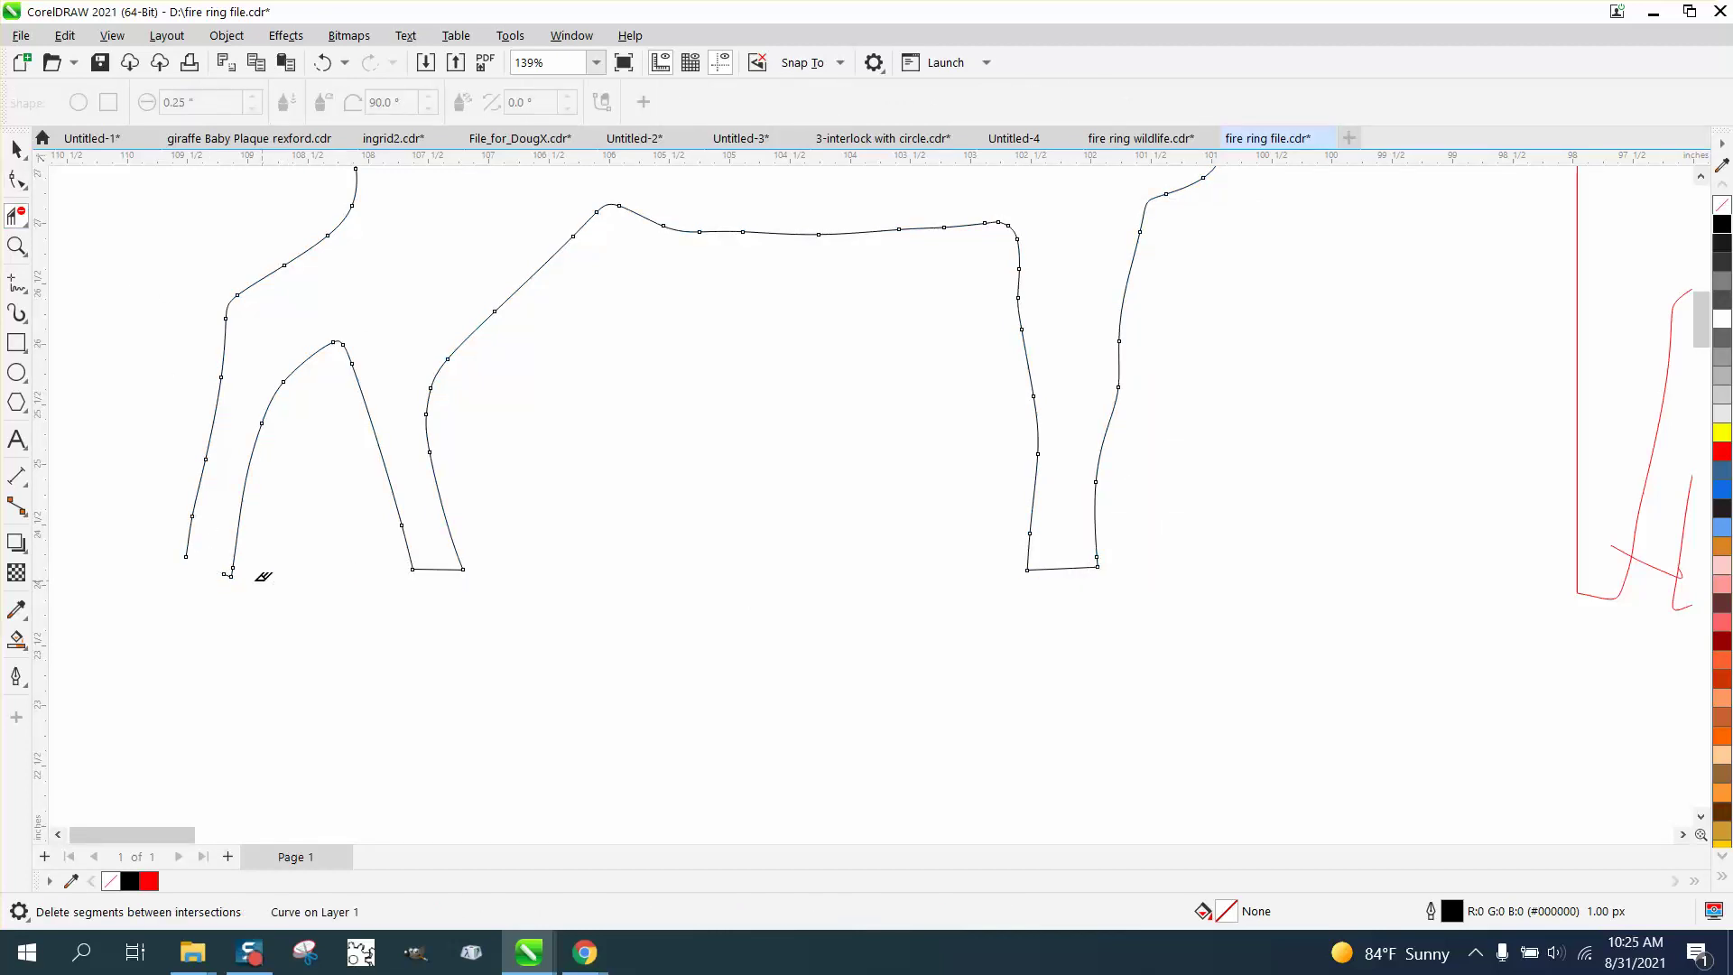
{"action": "left_click", "coordinate": [447, 568]}
{"action": "left_click", "coordinate": [1066, 569]}
{"action": "scroll", "coordinate": [1075, 625], "scroll_direction": "down", "scroll_amount": 2}
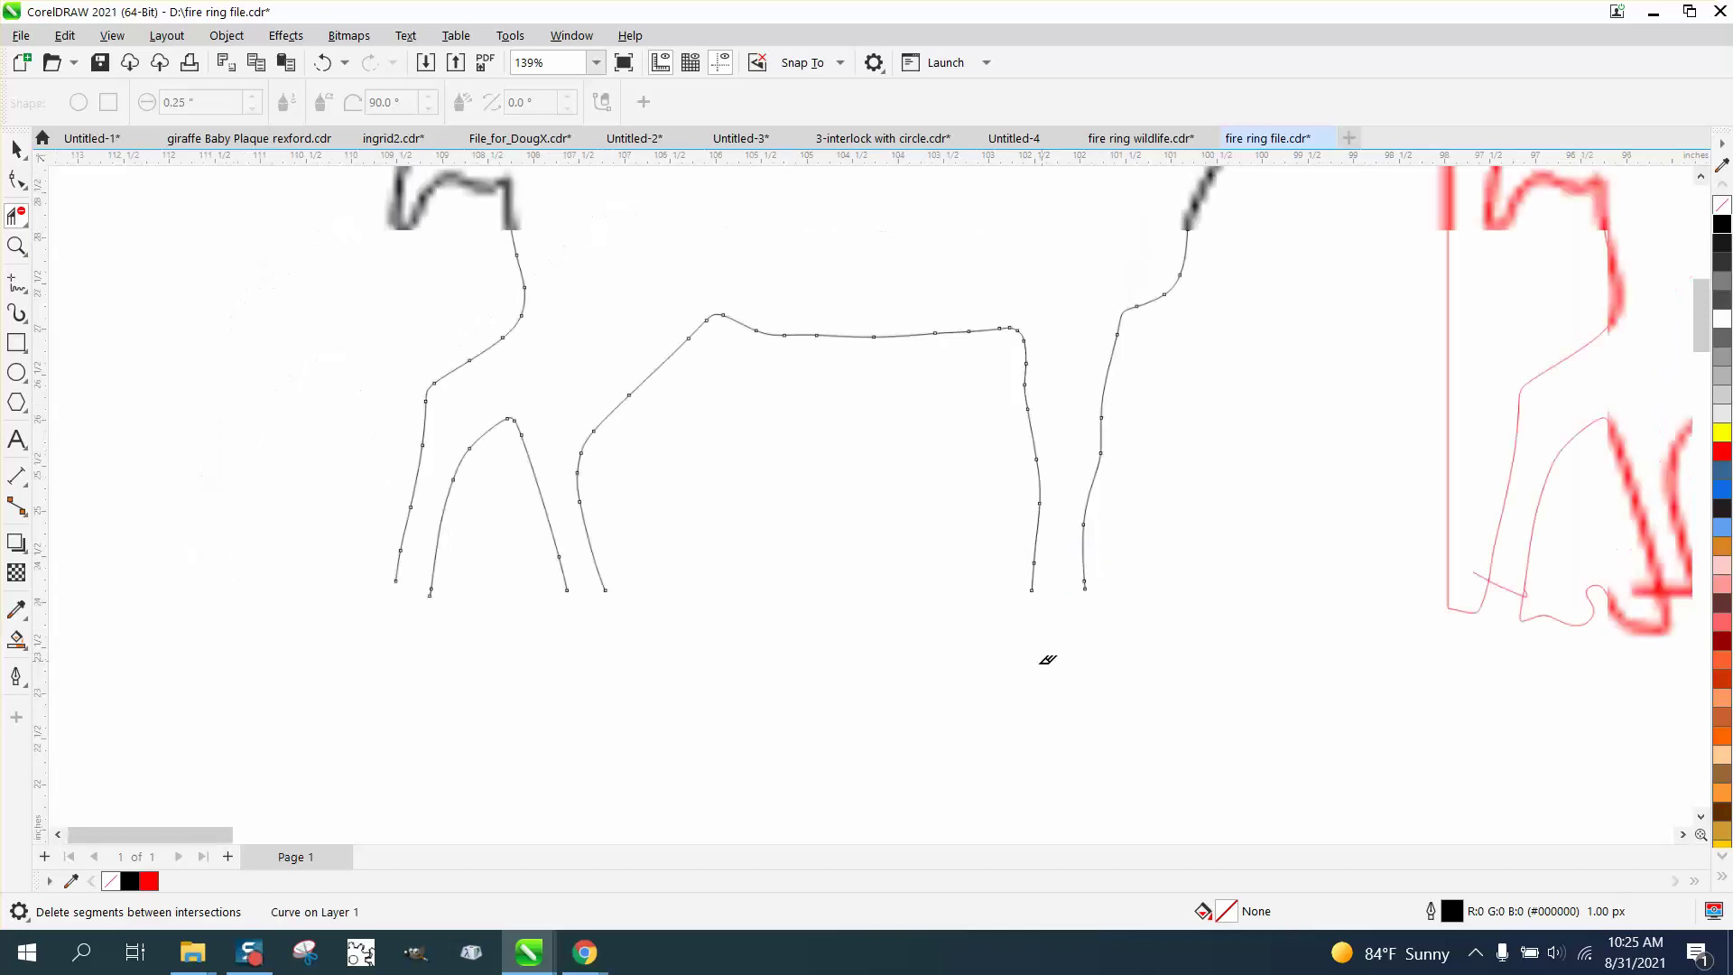
{"action": "left_click", "coordinate": [17, 178]}
{"action": "scroll", "coordinate": [408, 457], "scroll_direction": "down", "scroll_amount": 2}
{"action": "key", "text": "space"}
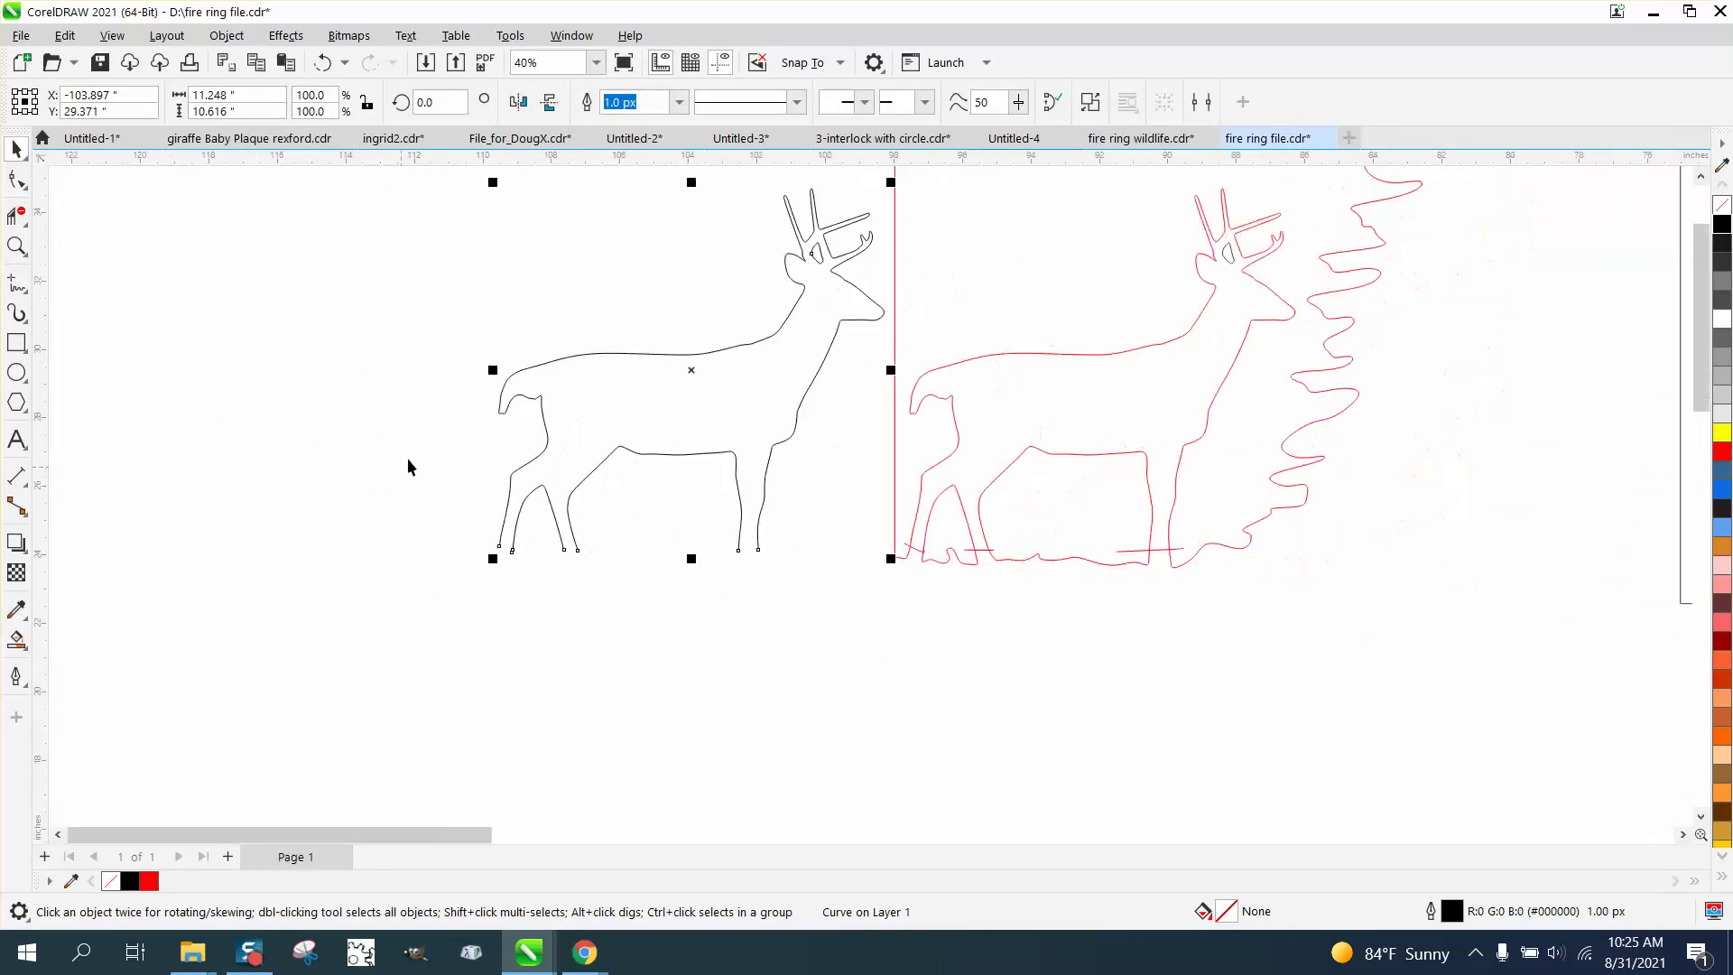
{"action": "left_click_drag", "start_coordinate": [442, 214], "coordinate": [582, 399]}
{"action": "left_click_drag", "start_coordinate": [820, 576], "coordinate": [883, 596]}
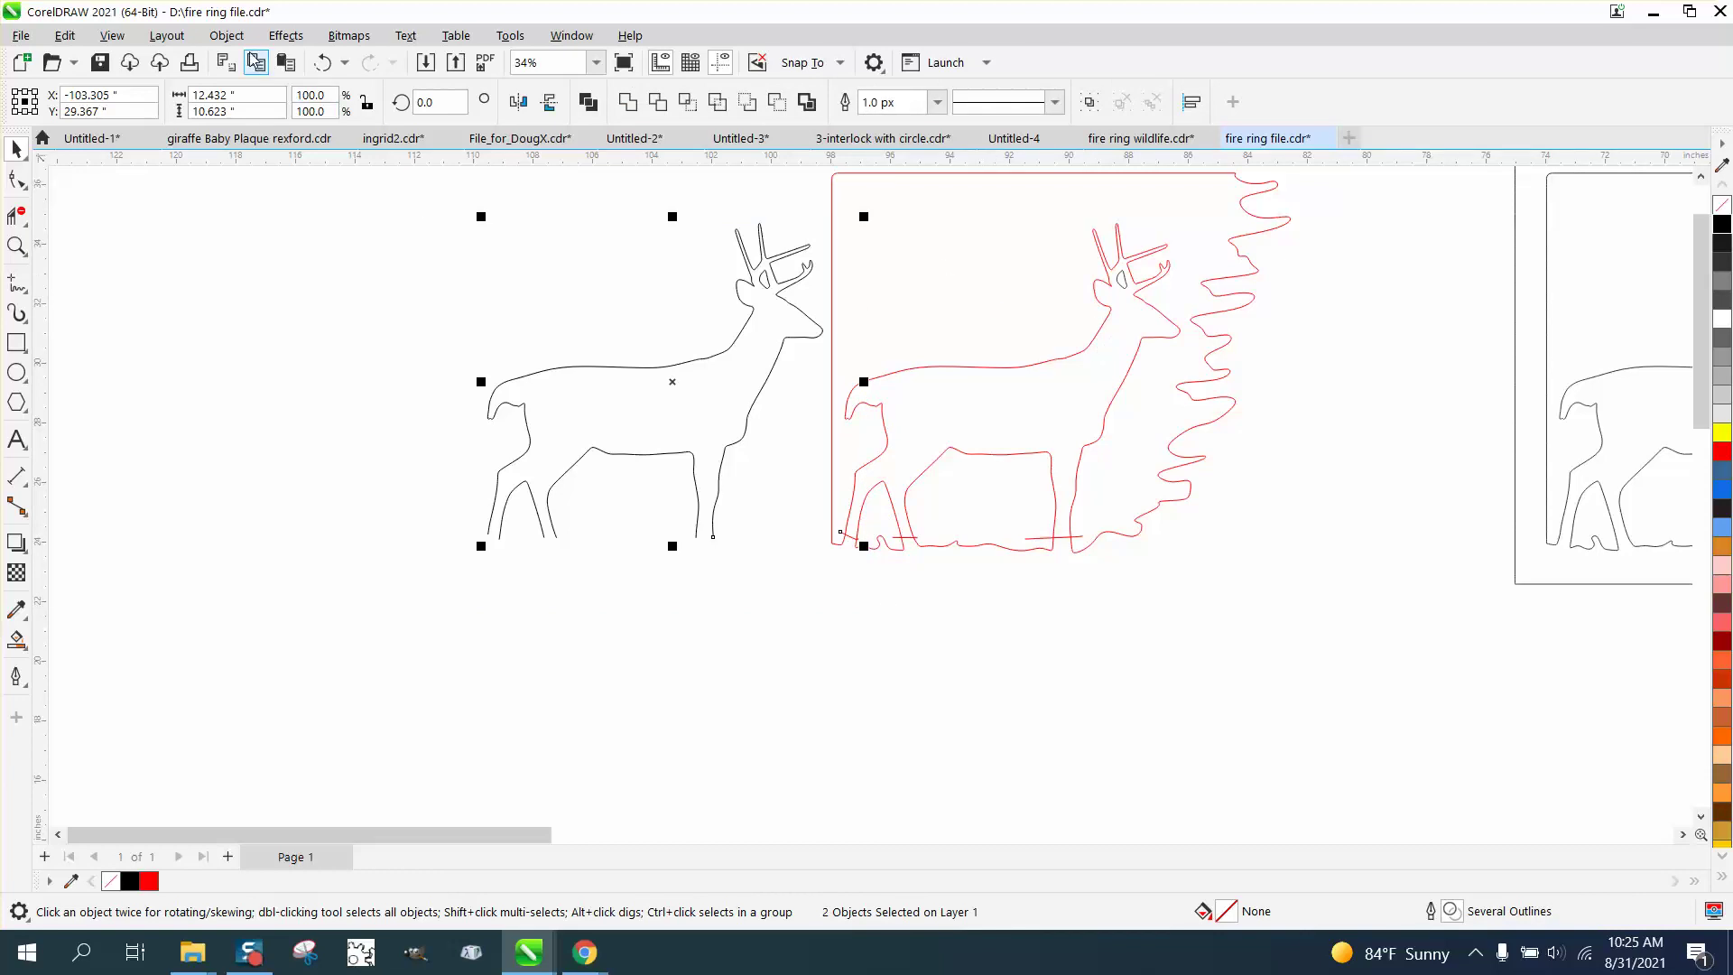
{"action": "left_click", "coordinate": [227, 36]}
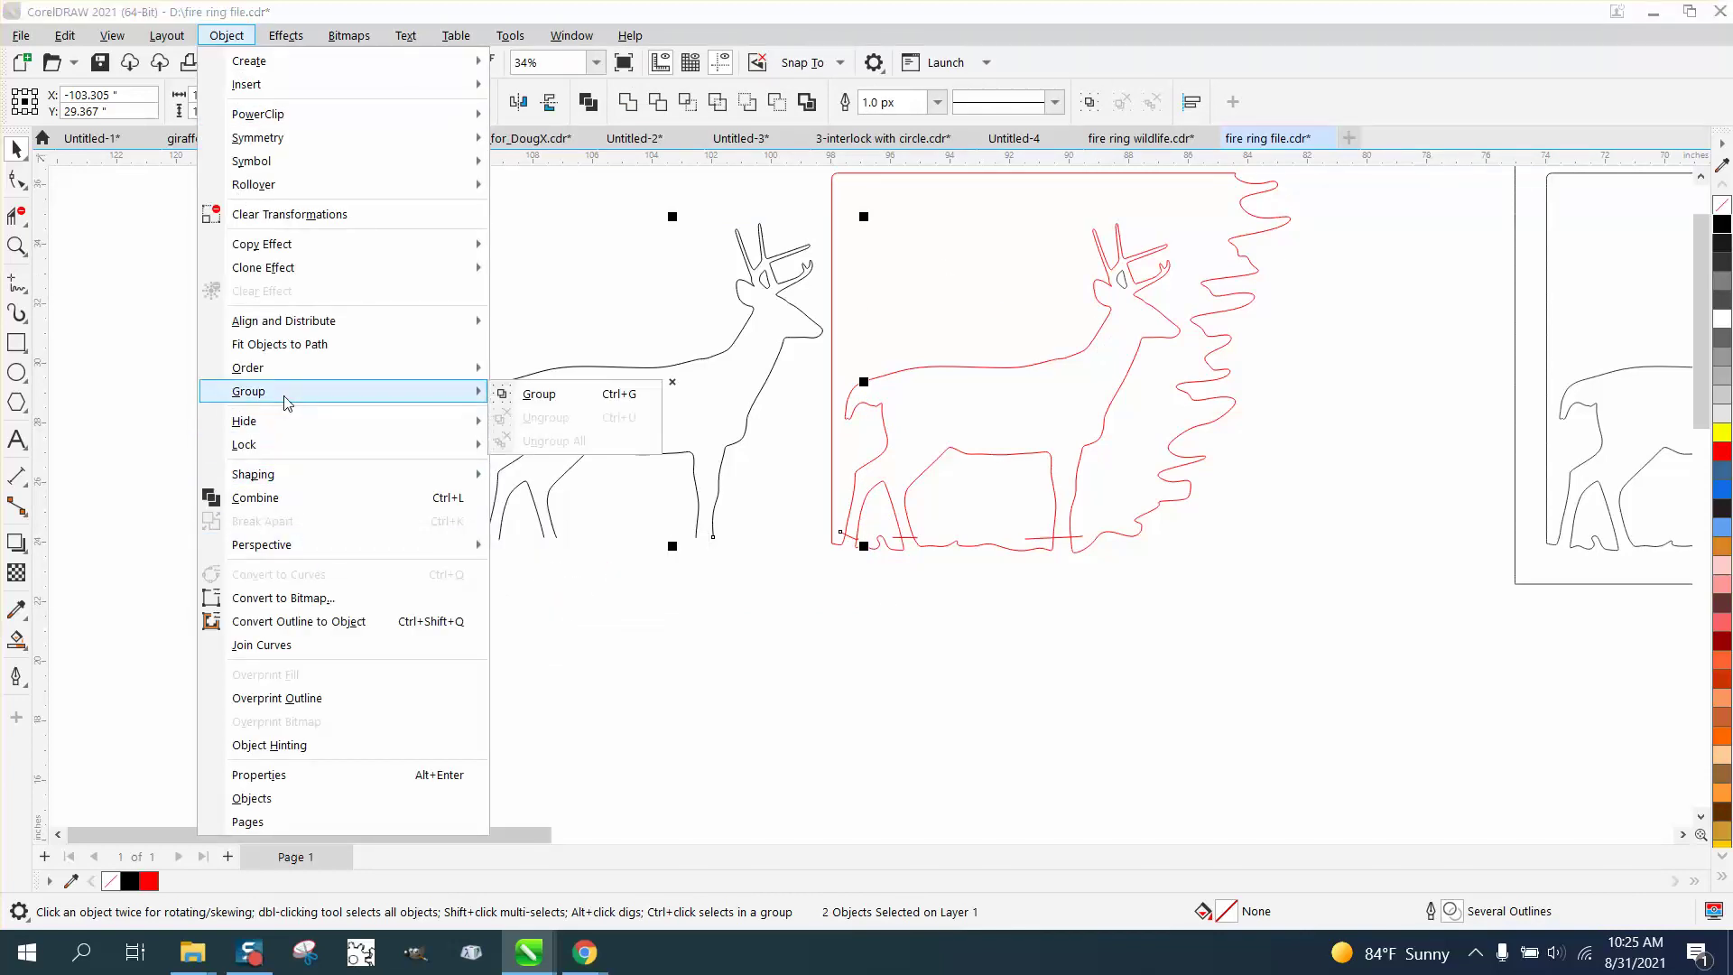
{"action": "left_click", "coordinate": [503, 340]}
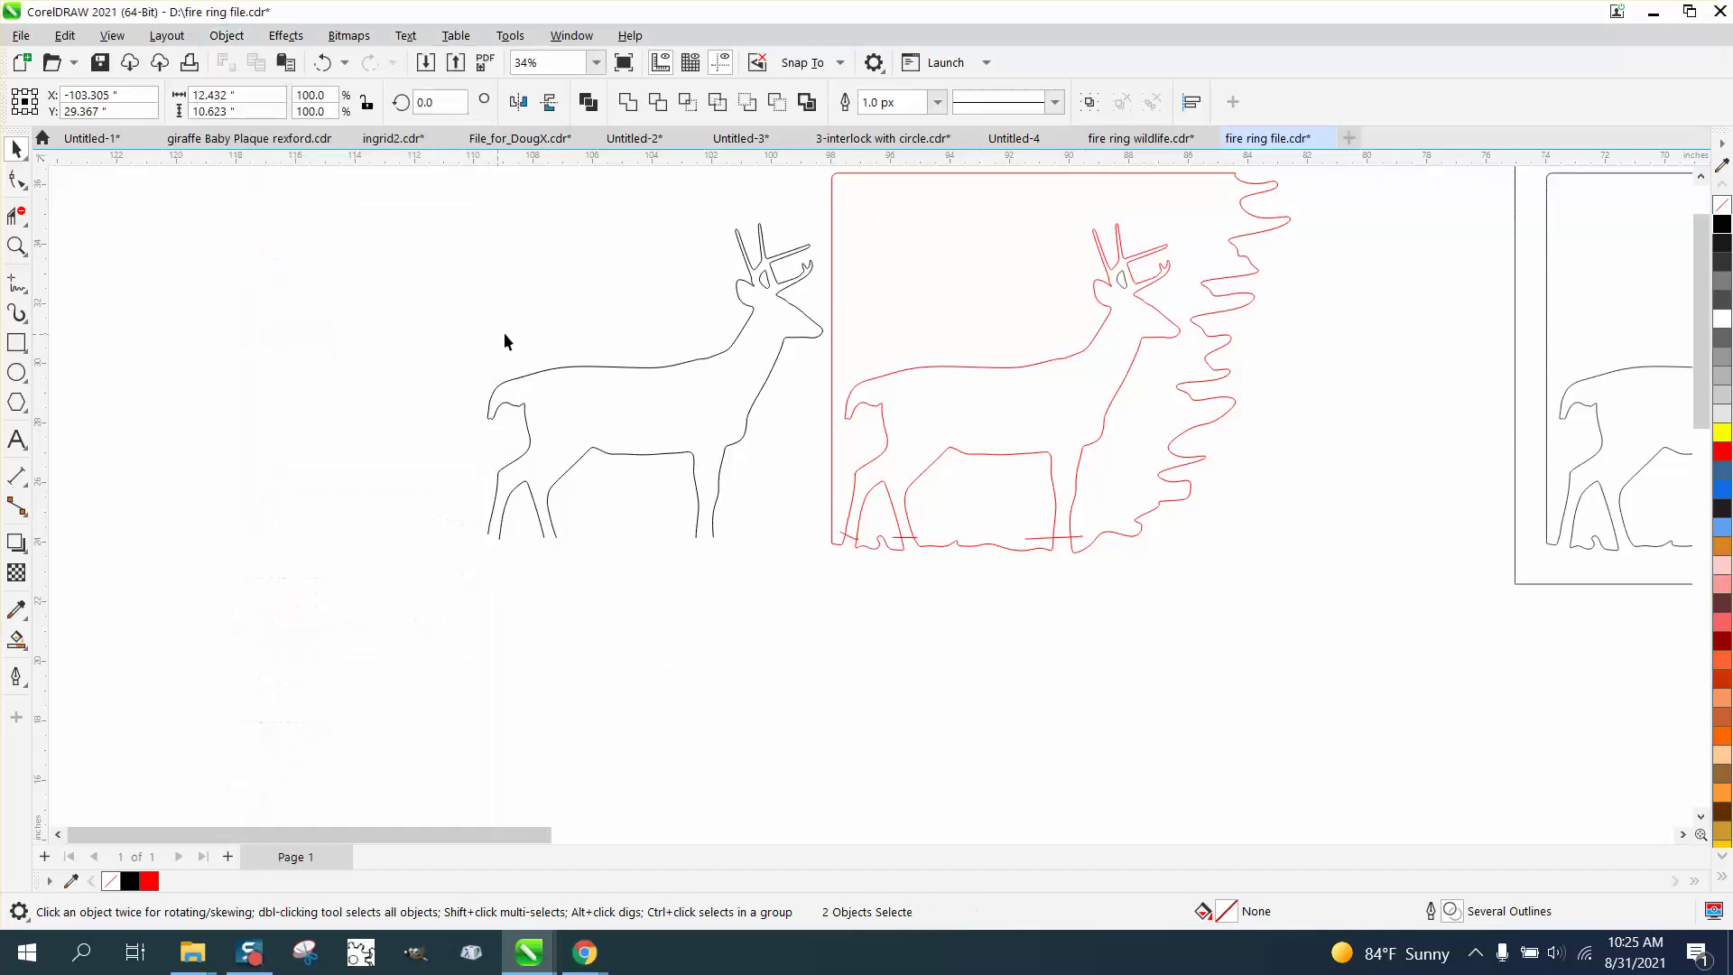
Break the black deer curve apart into separate objects
{"action": "left_click", "coordinate": [608, 449]}
{"action": "left_click", "coordinate": [610, 450]}
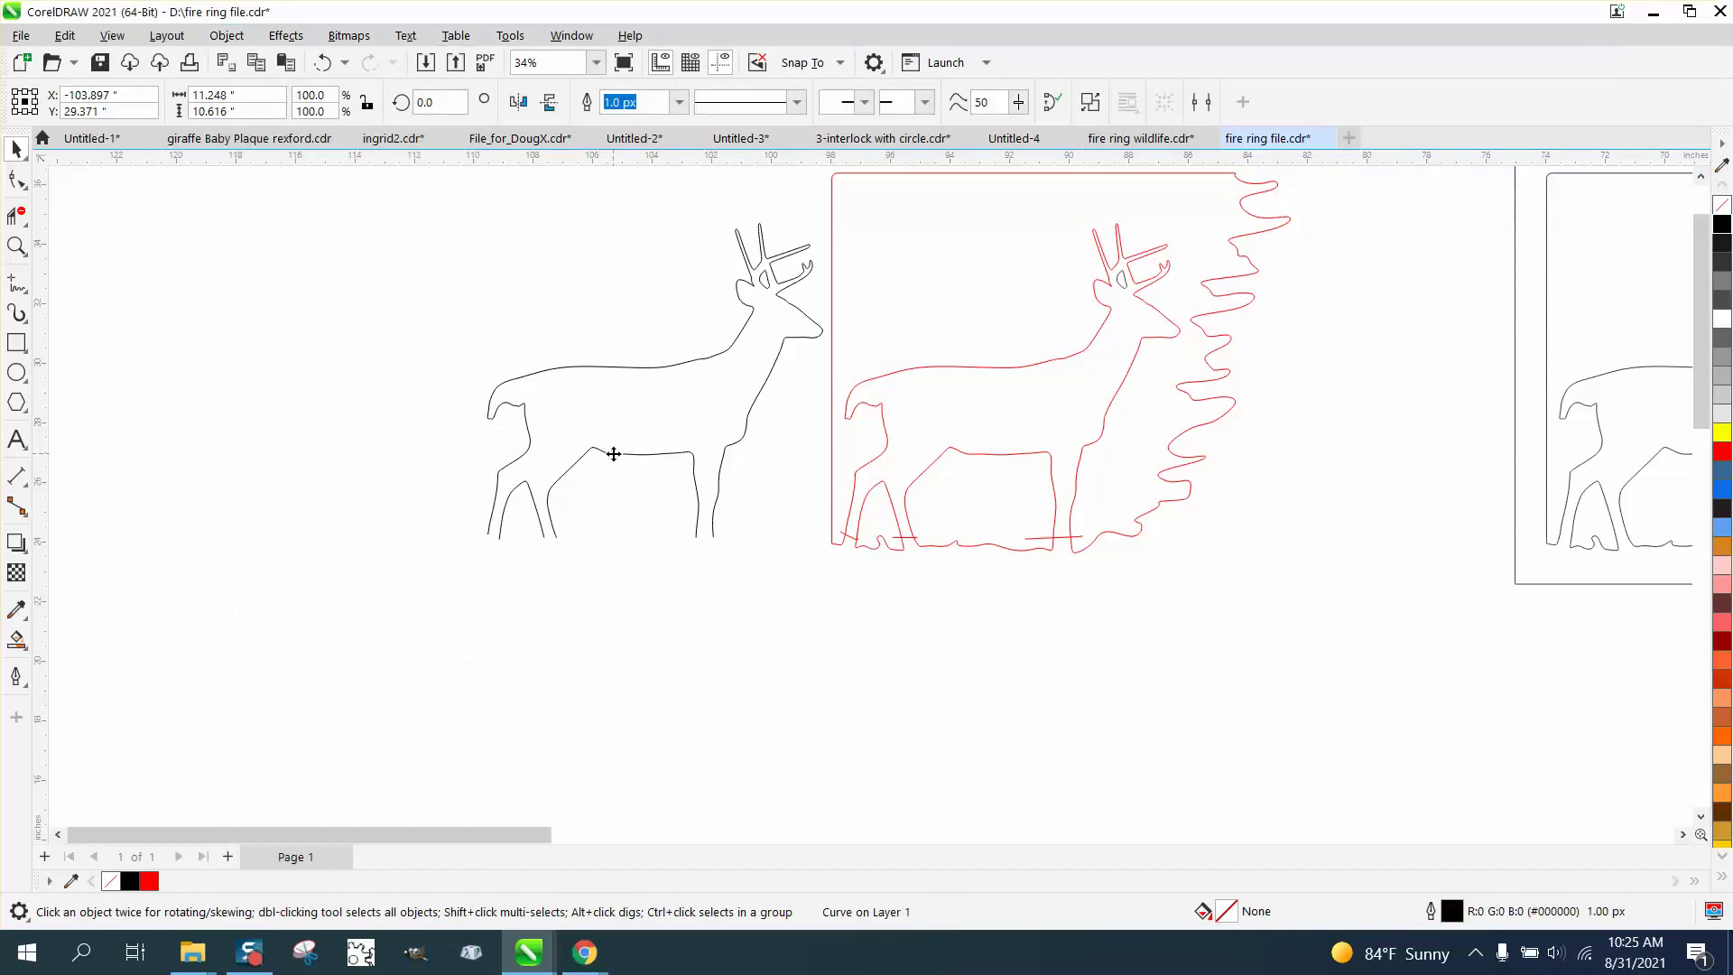
{"action": "left_click", "coordinate": [227, 35]}
{"action": "left_click", "coordinate": [287, 522]}
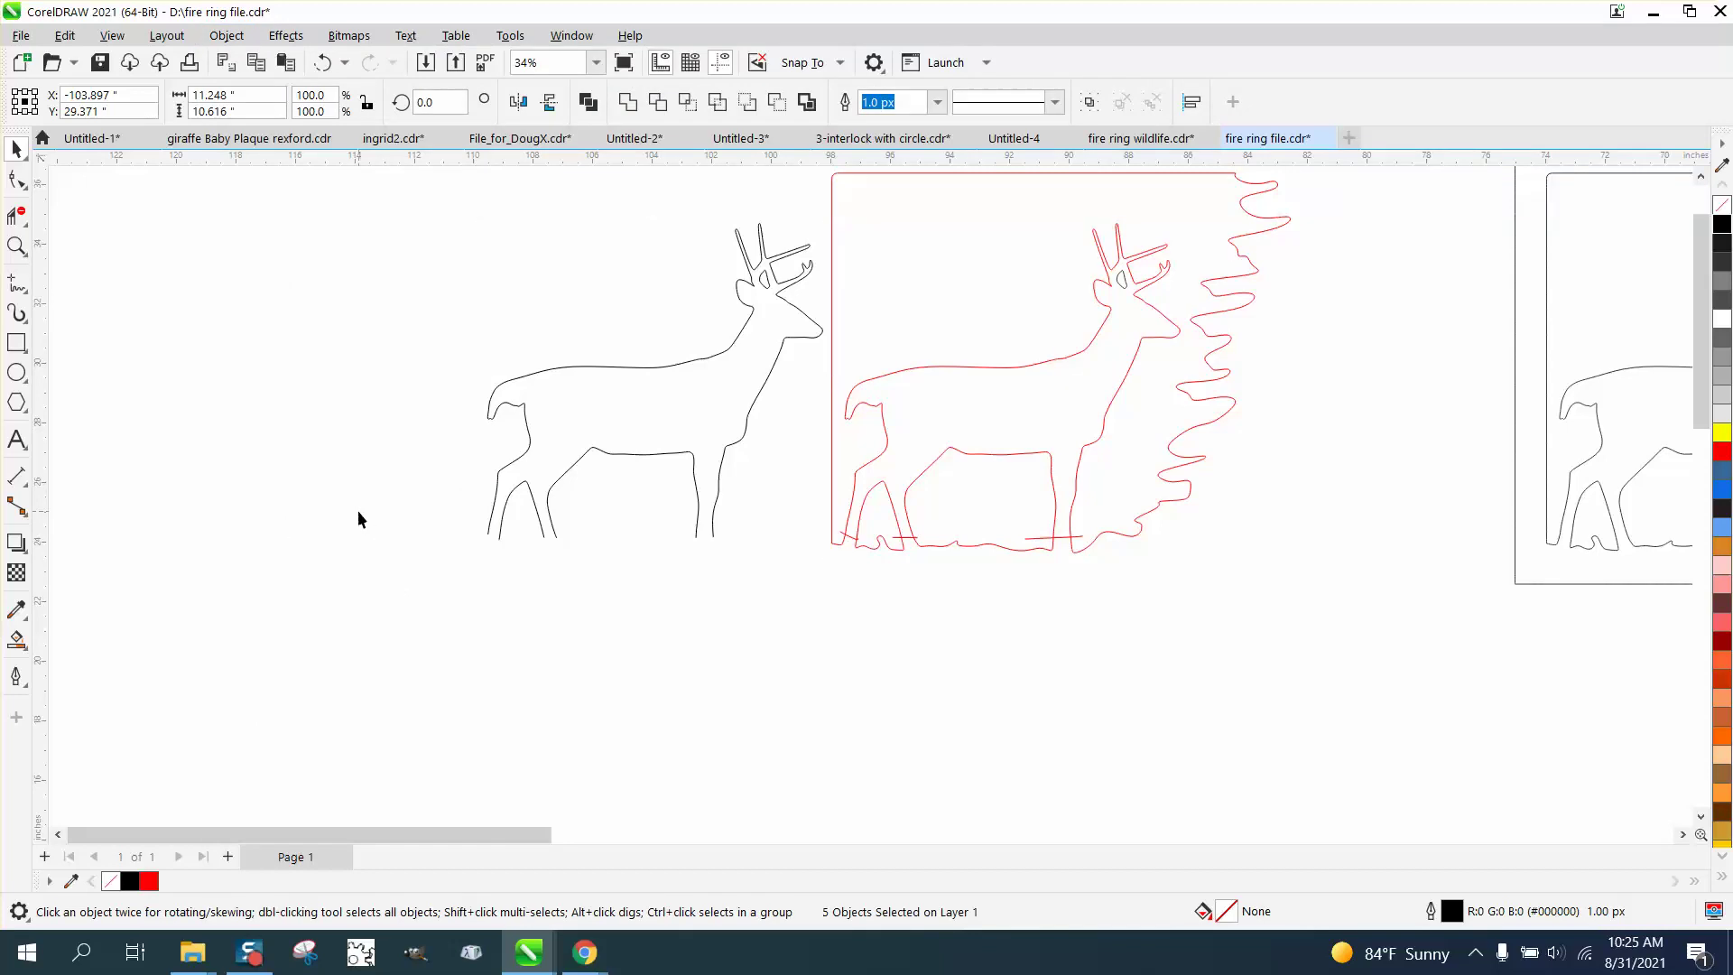
{"action": "left_click", "coordinate": [406, 505]}
Apply a one-step outside contour with a 0.125-inch offset to the deer's belly and inner-leg curve
{"action": "left_click", "coordinate": [619, 454]}
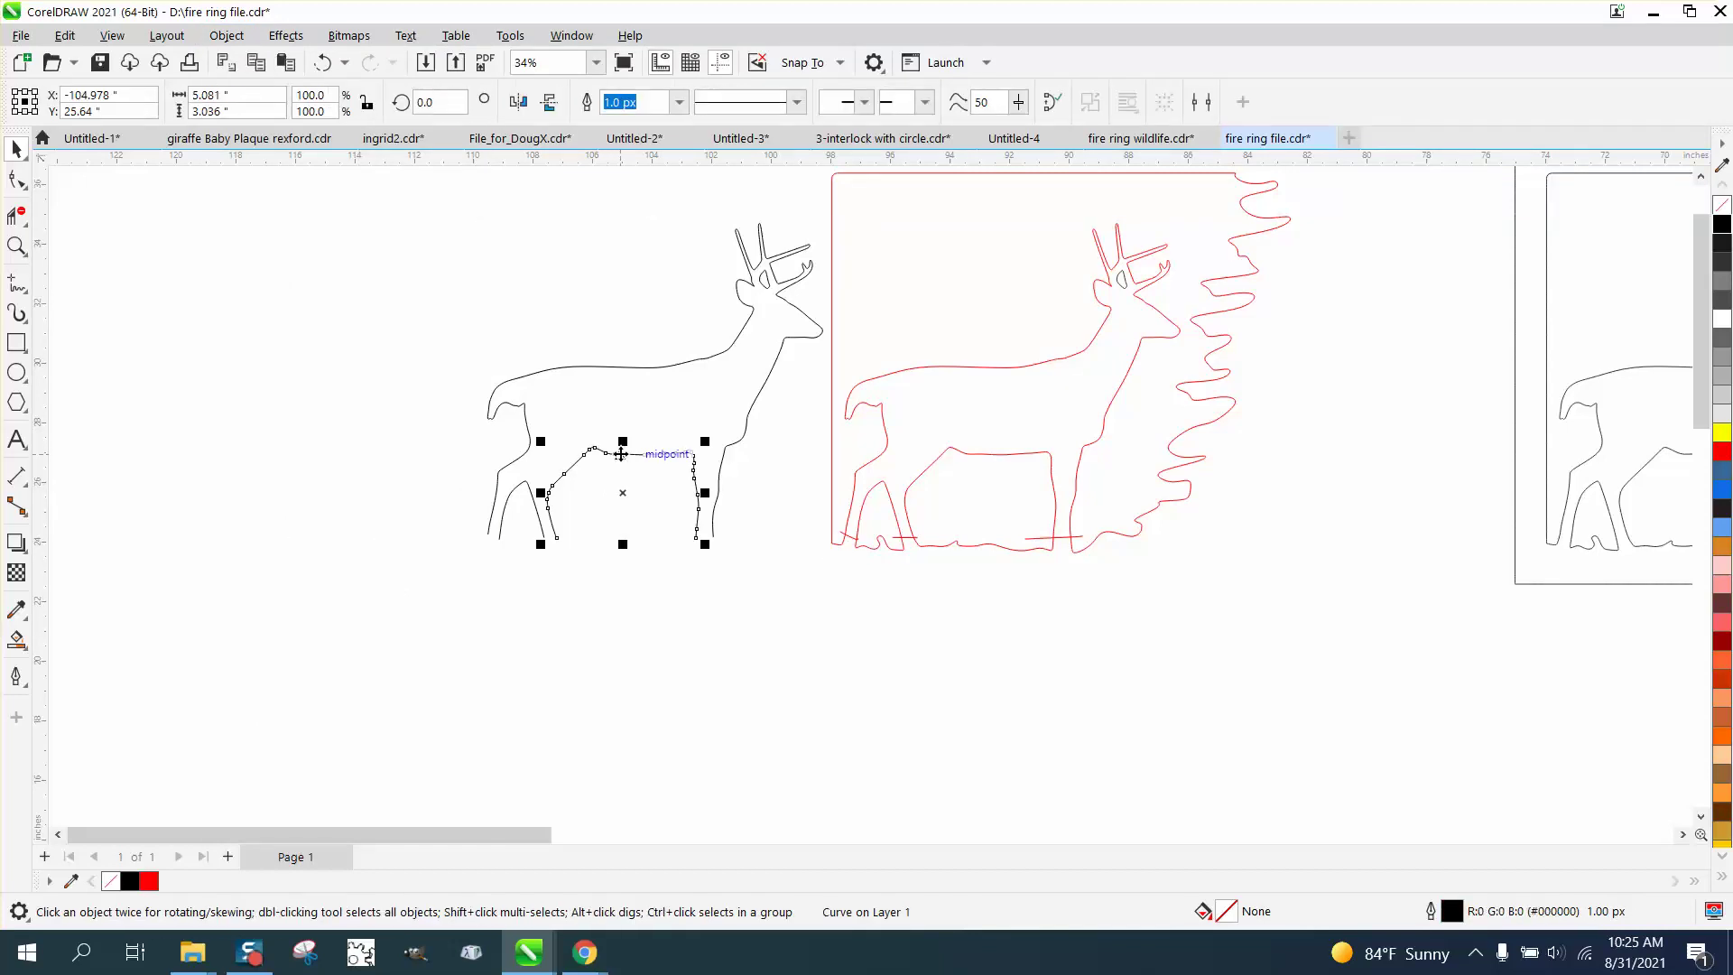
{"action": "left_click", "coordinate": [286, 36]}
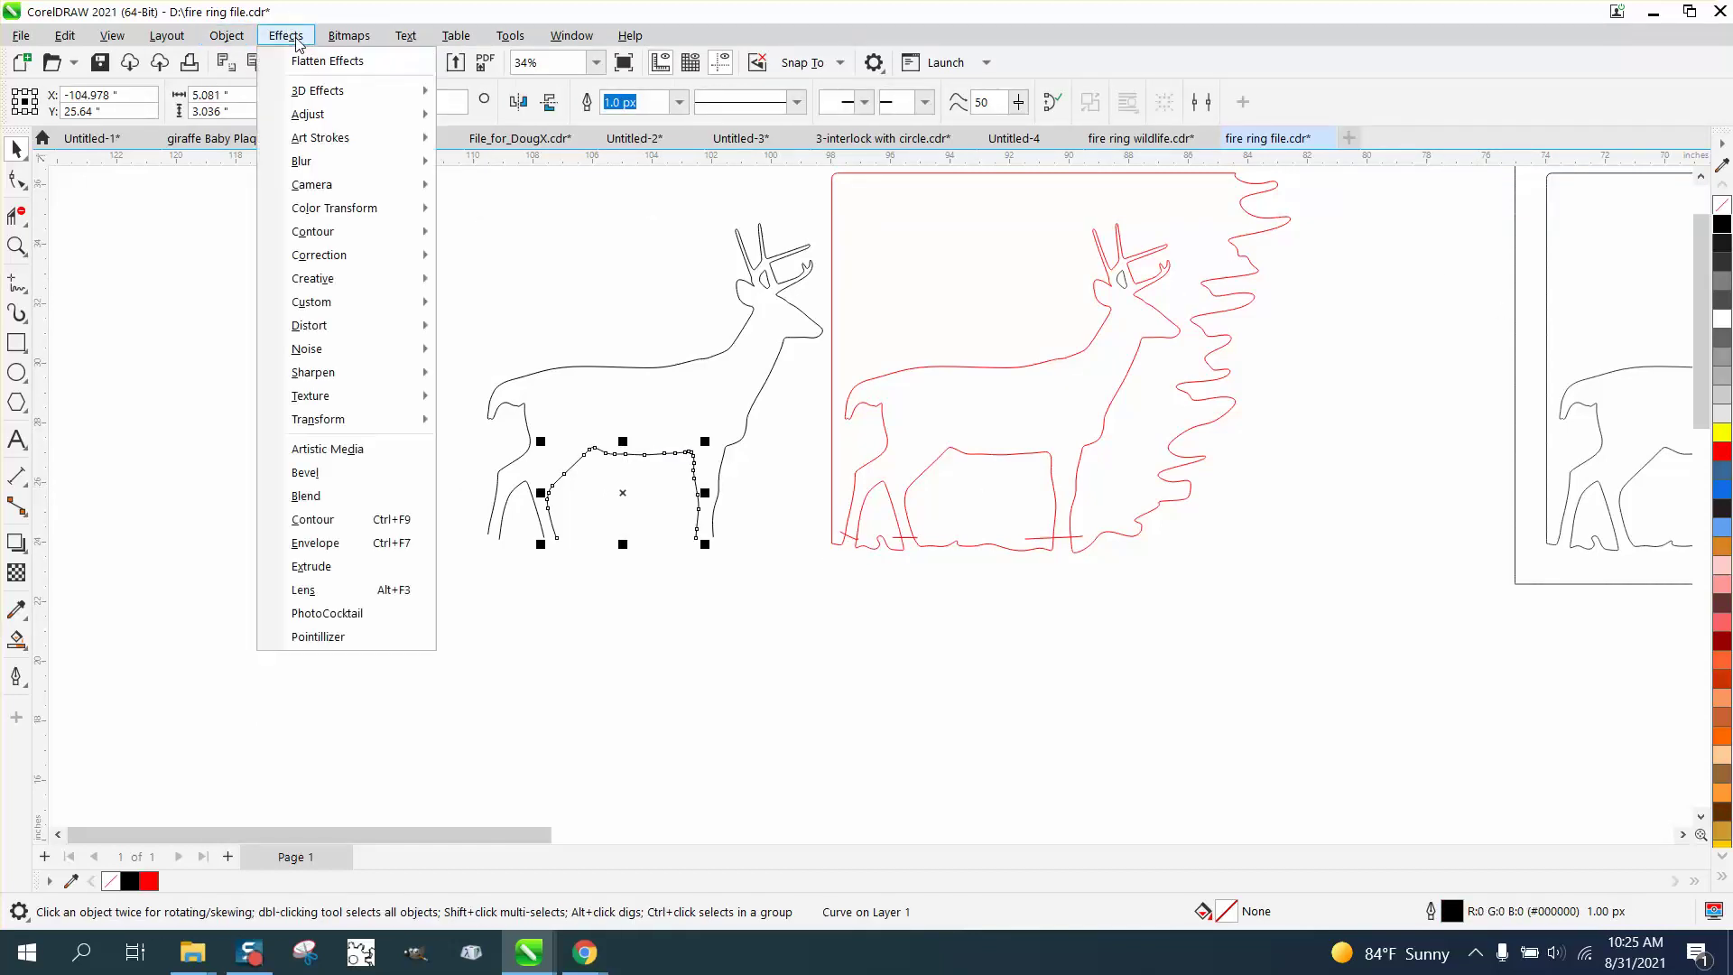
{"action": "left_click", "coordinate": [337, 519]}
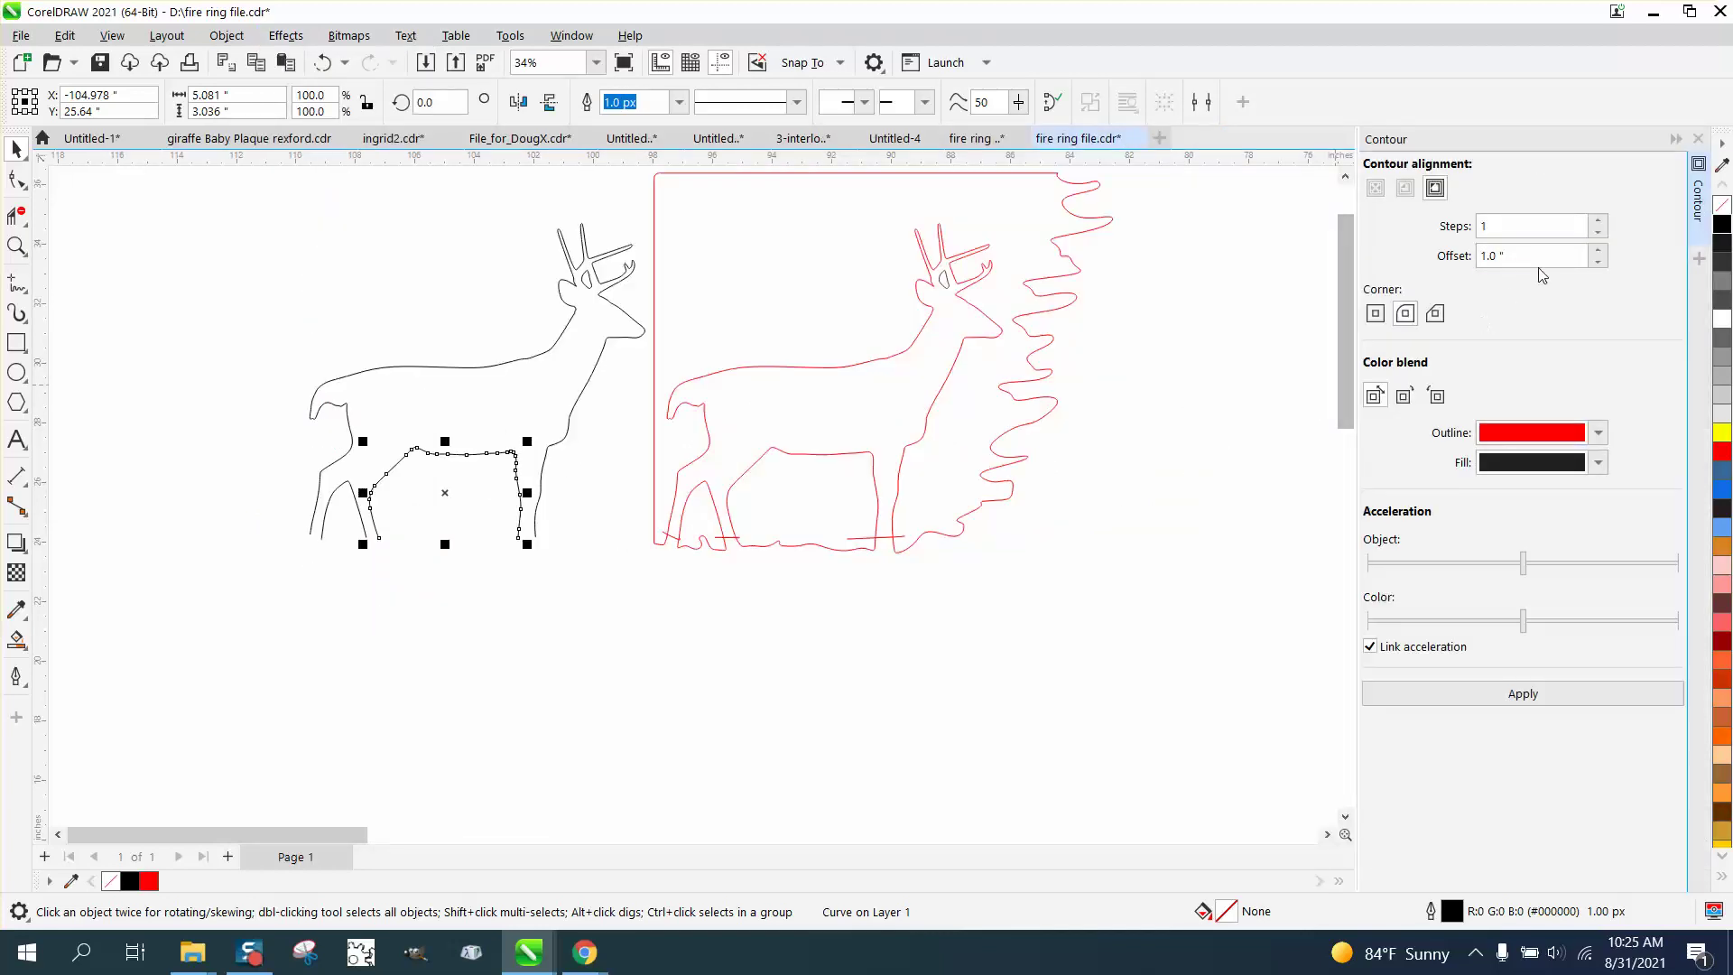
{"action": "left_click_drag", "start_coordinate": [1539, 259], "coordinate": [1464, 276]}
{"action": "type", "text": ".125"}
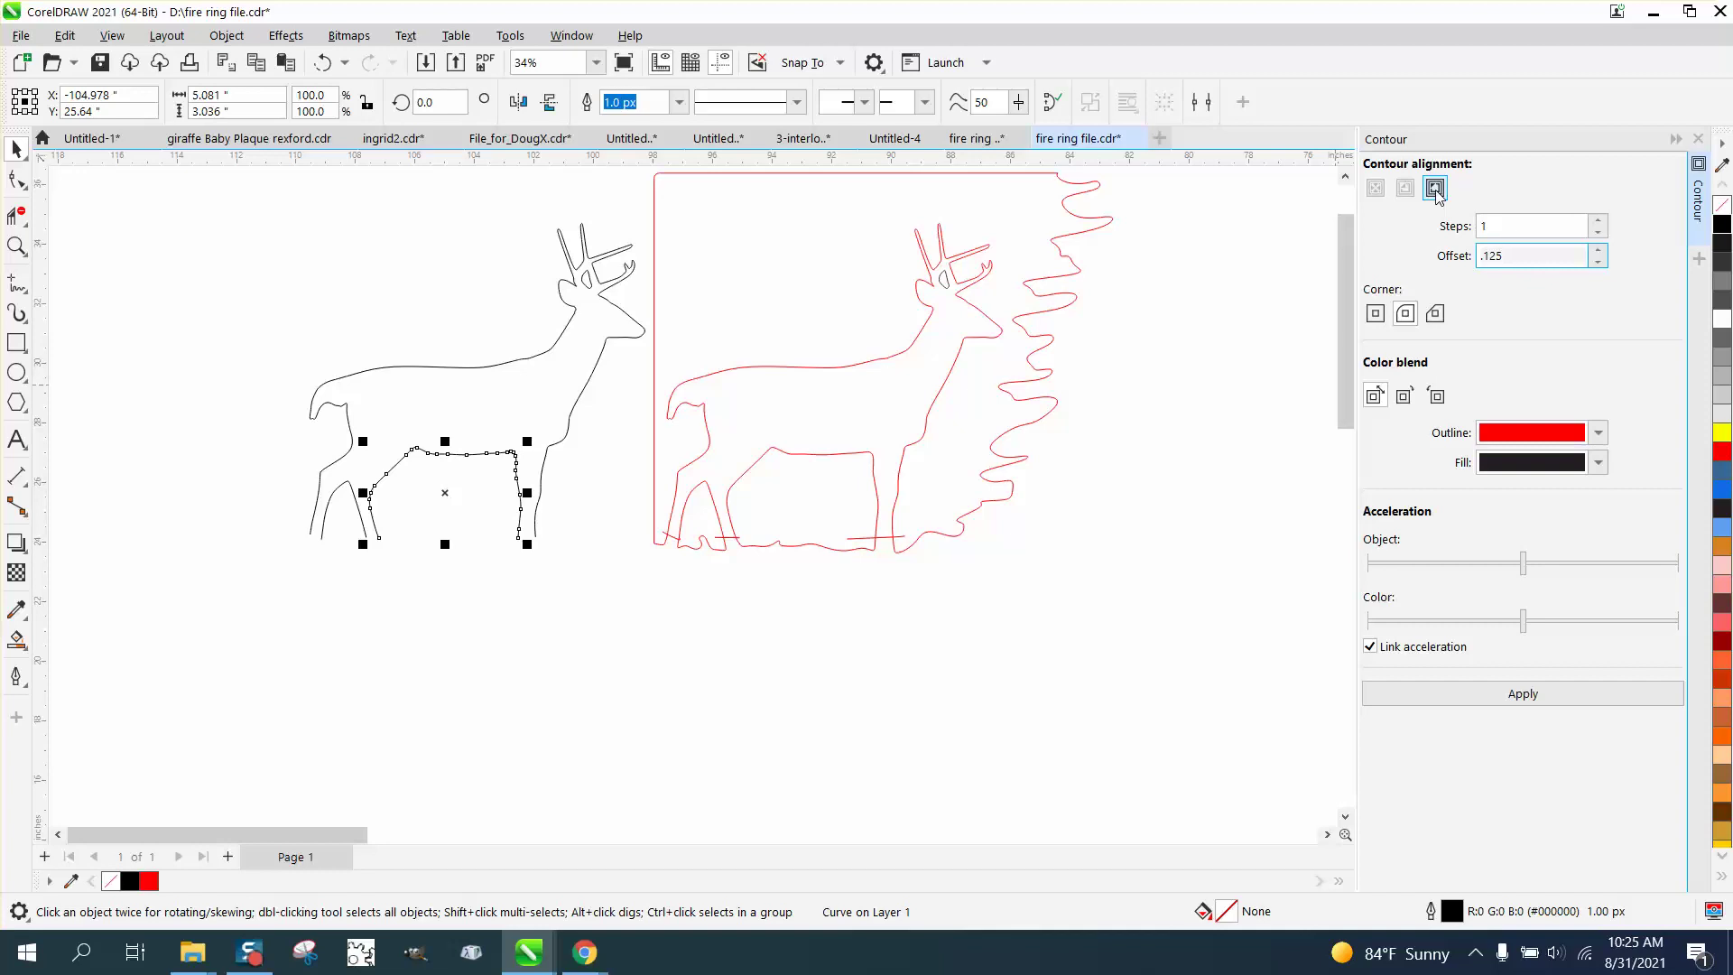
{"action": "left_click", "coordinate": [1525, 693]}
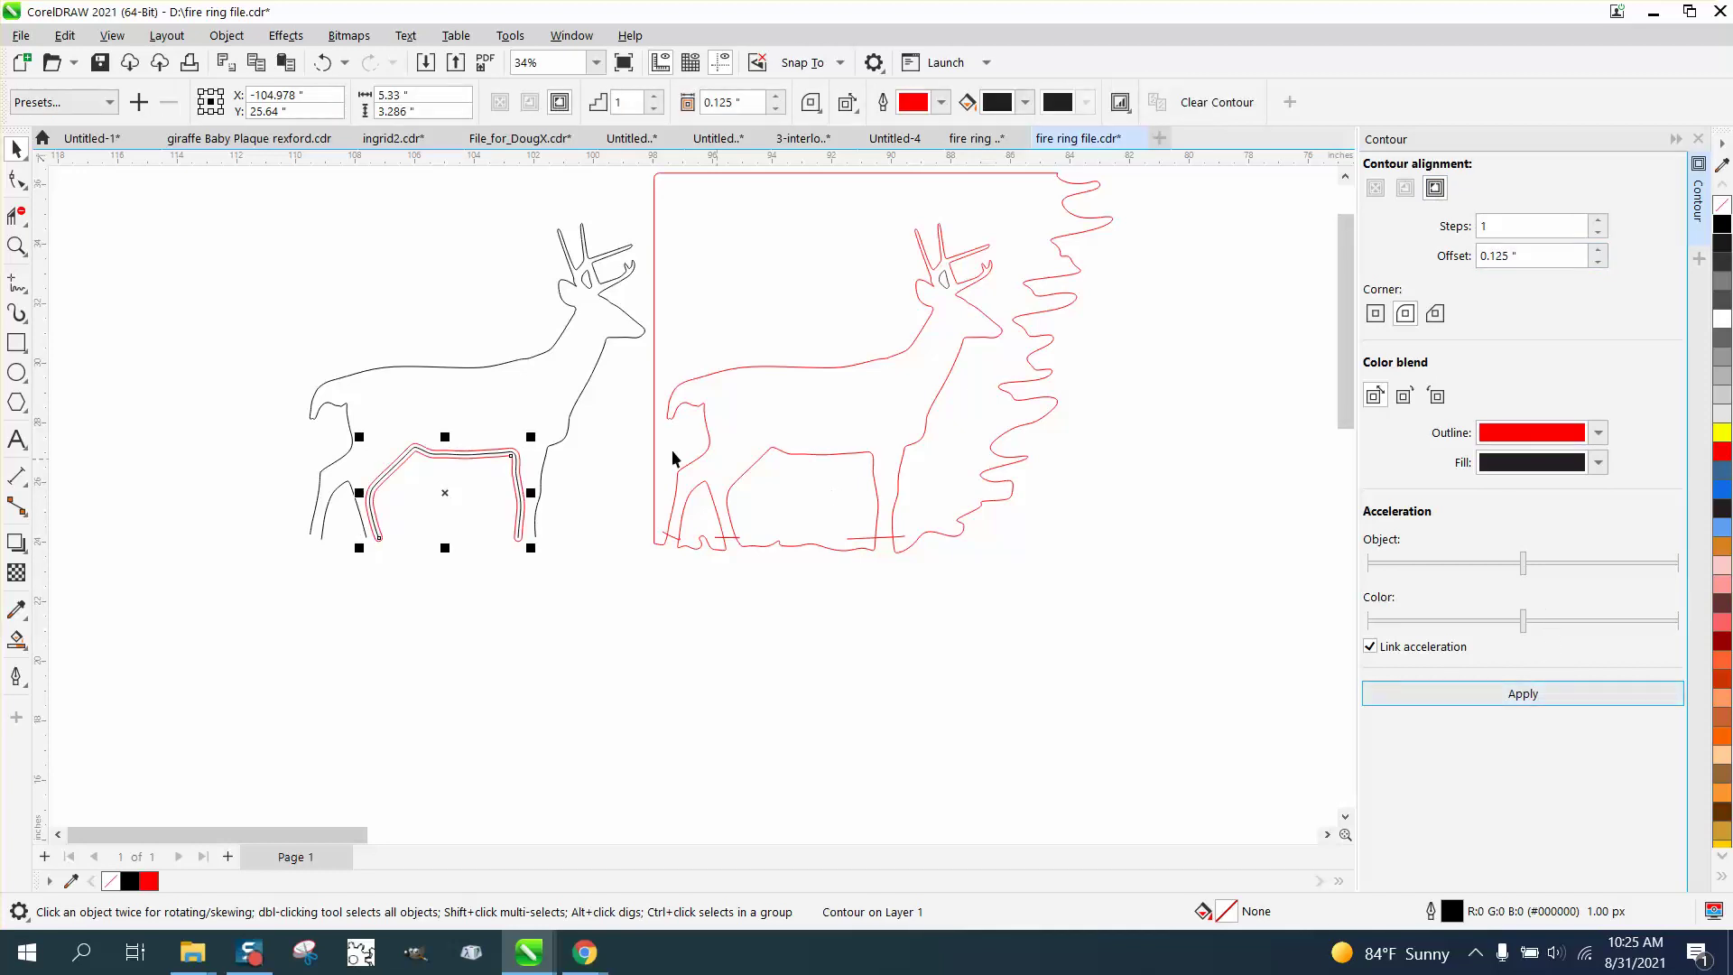
Apply a one-step outside contour with a 0.125-inch offset to the deer's main body curve
{"action": "left_click", "coordinate": [571, 417]}
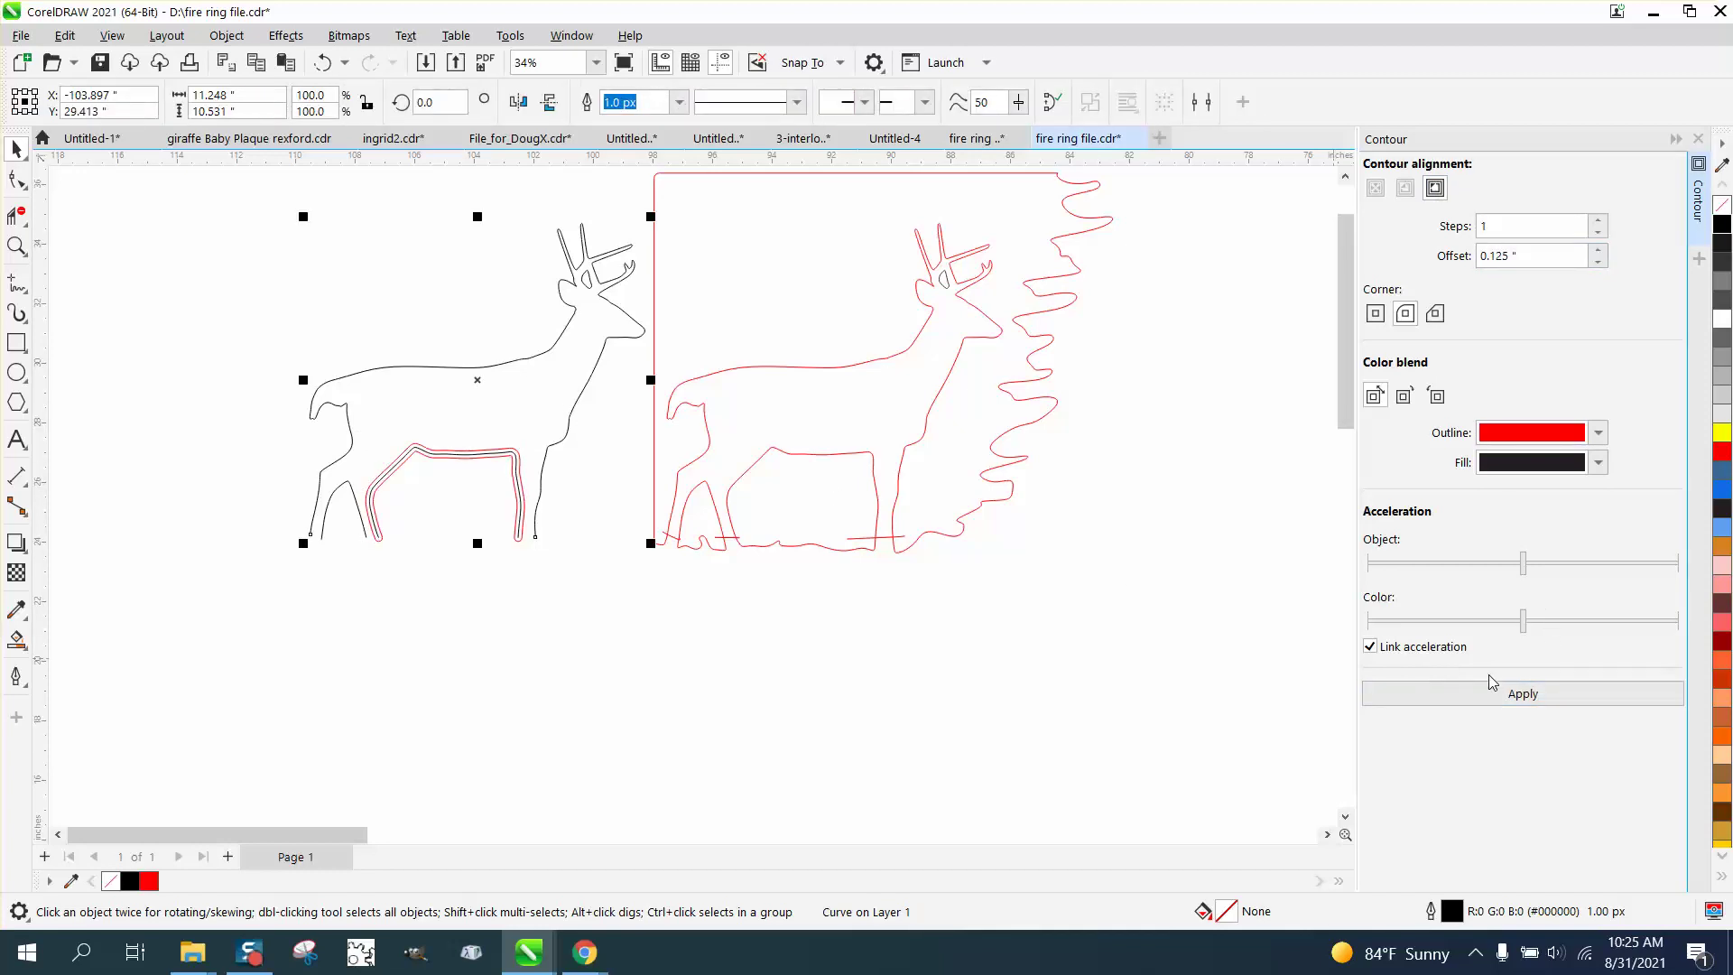
{"action": "left_click", "coordinate": [1517, 695]}
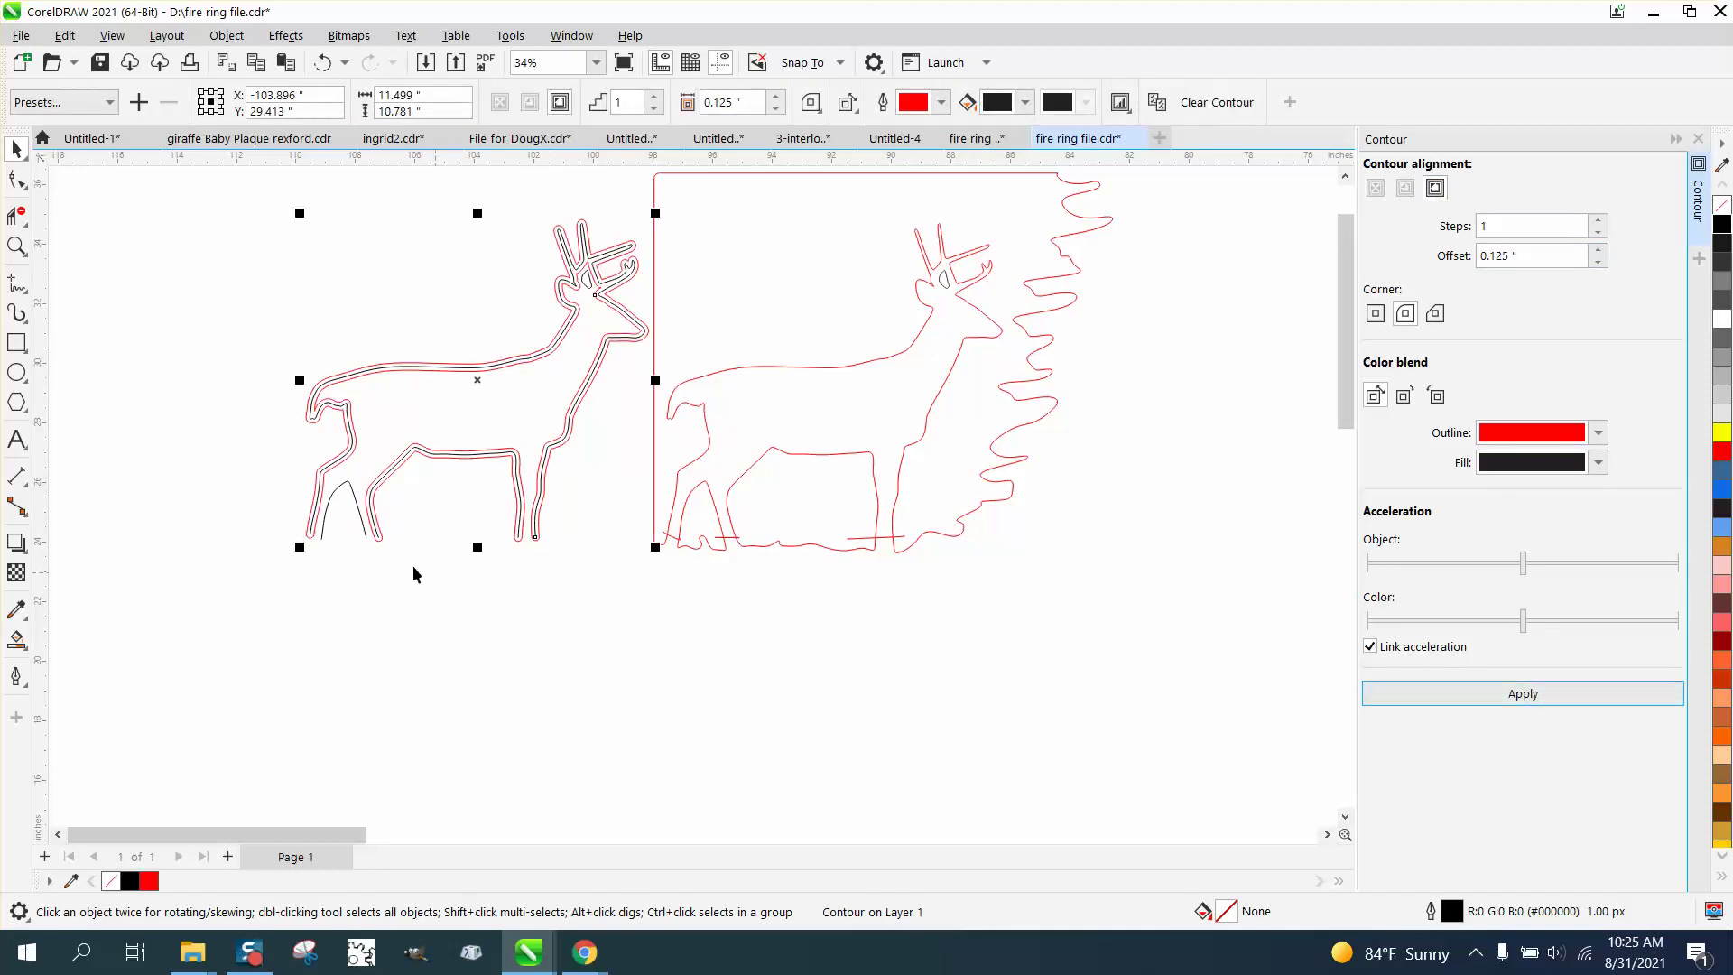
Try a one-step outside contour with a 0.125-inch offset on the black curve between the hind legs
{"action": "left_click", "coordinate": [362, 522]}
{"action": "left_click", "coordinate": [1543, 694]}
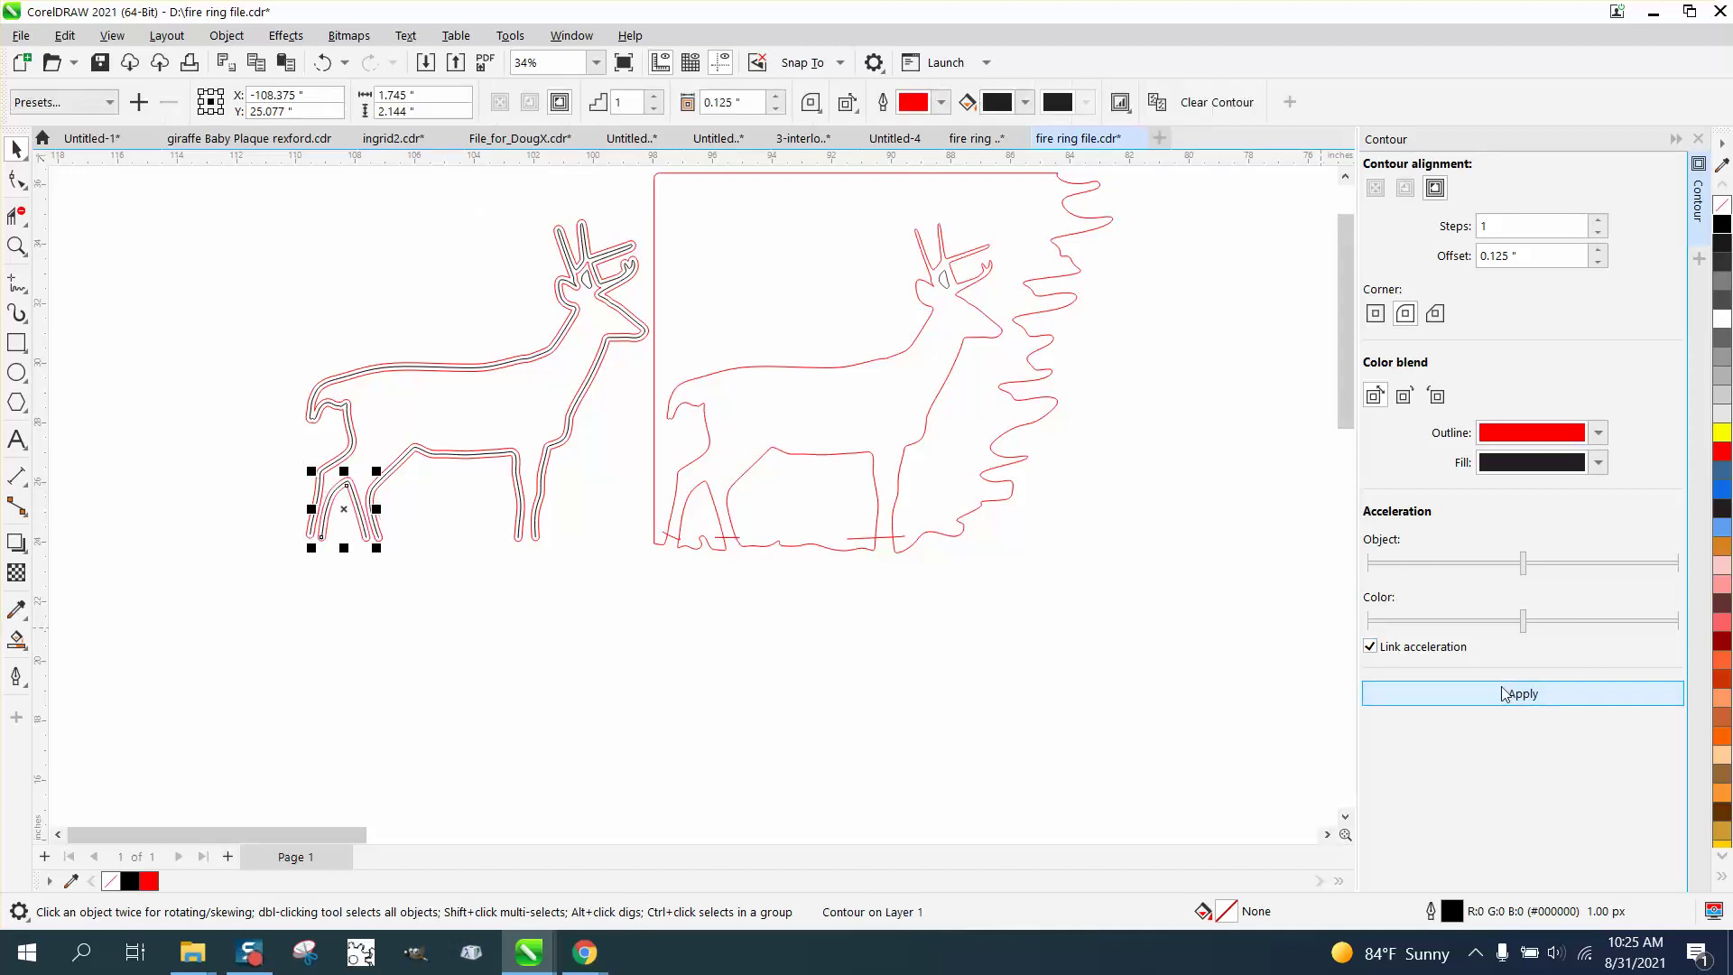
{"action": "left_click", "coordinate": [16, 246]}
{"action": "left_click_drag", "start_coordinate": [238, 341], "coordinate": [813, 623]}
{"action": "left_click", "coordinate": [322, 62]}
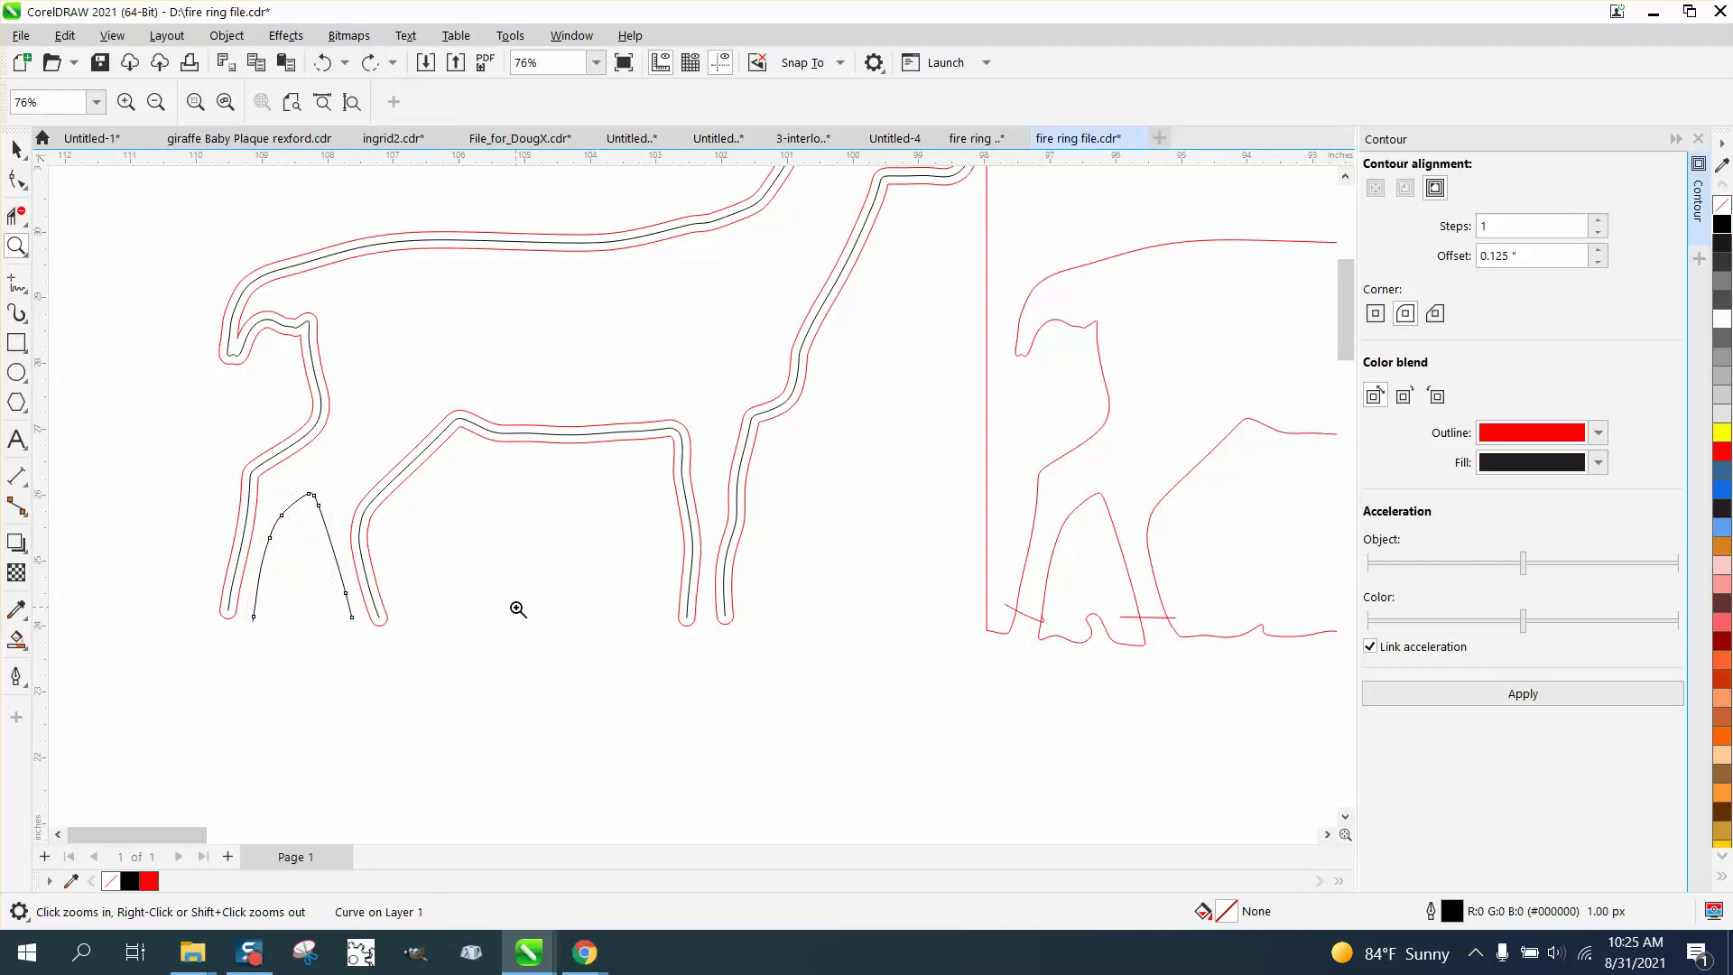
Select the whole left deer and break its contours apart from their source curves
{"action": "left_click", "coordinate": [16, 149]}
{"action": "scroll", "coordinate": [544, 525], "scroll_direction": "down", "scroll_amount": 3}
{"action": "scroll", "coordinate": [321, 233], "scroll_direction": "down", "scroll_amount": 3}
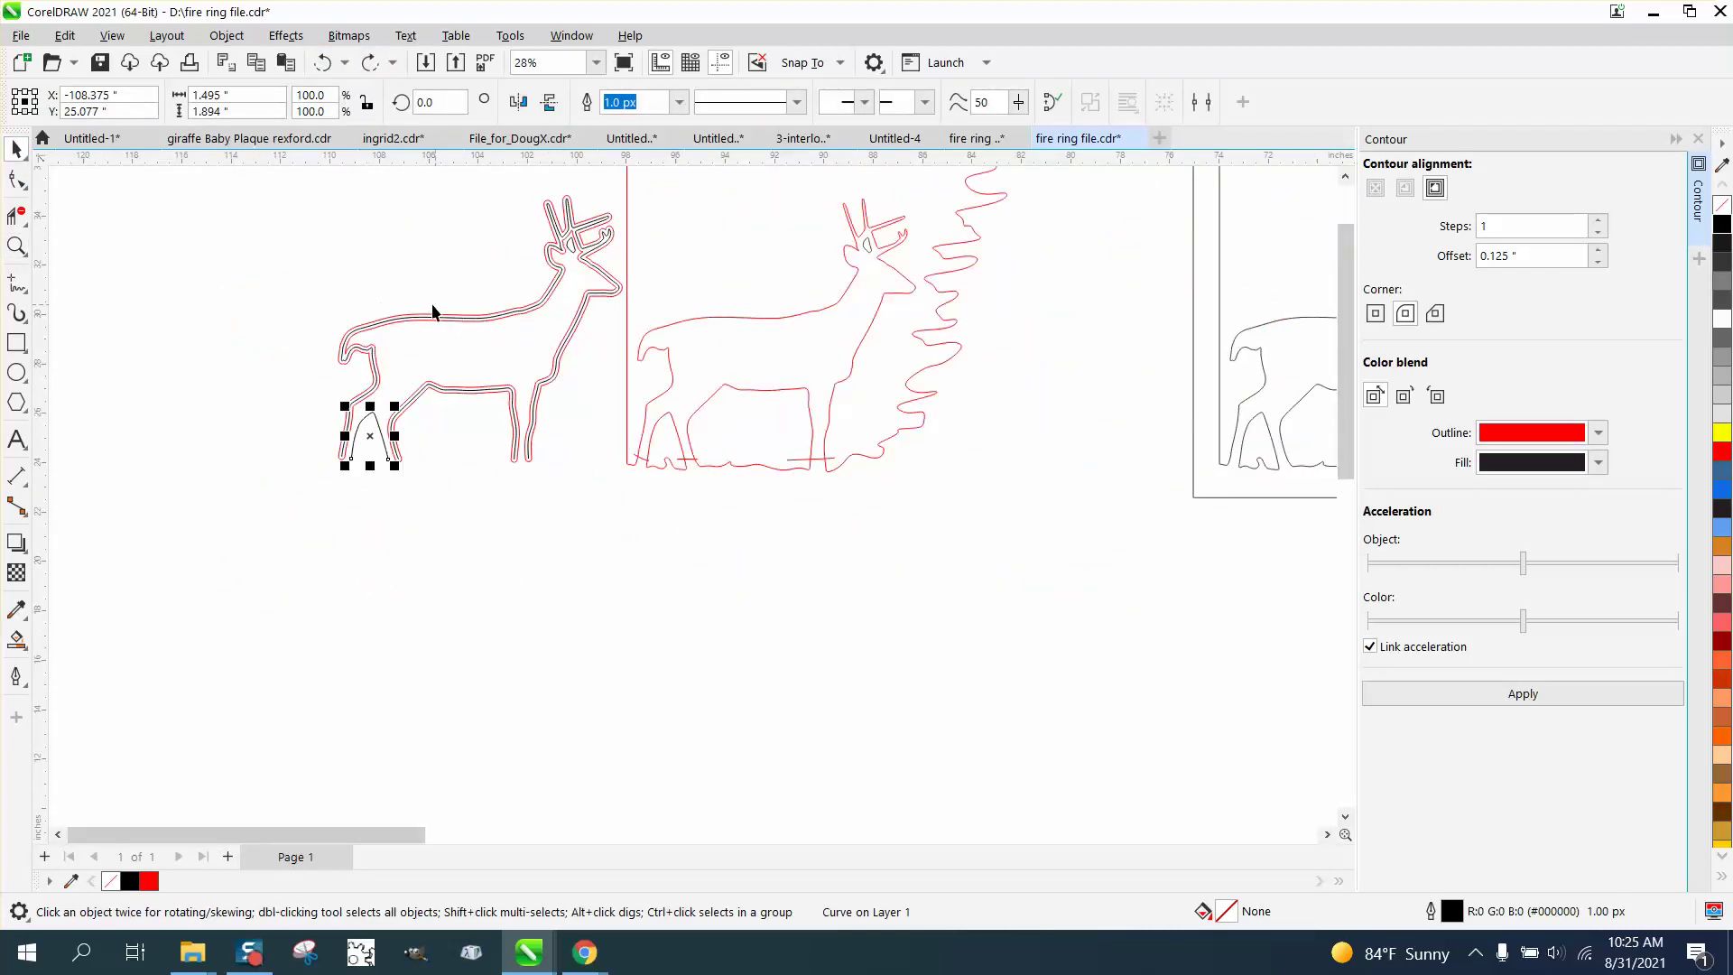
{"action": "left_click_drag", "start_coordinate": [311, 192], "coordinate": [619, 471]}
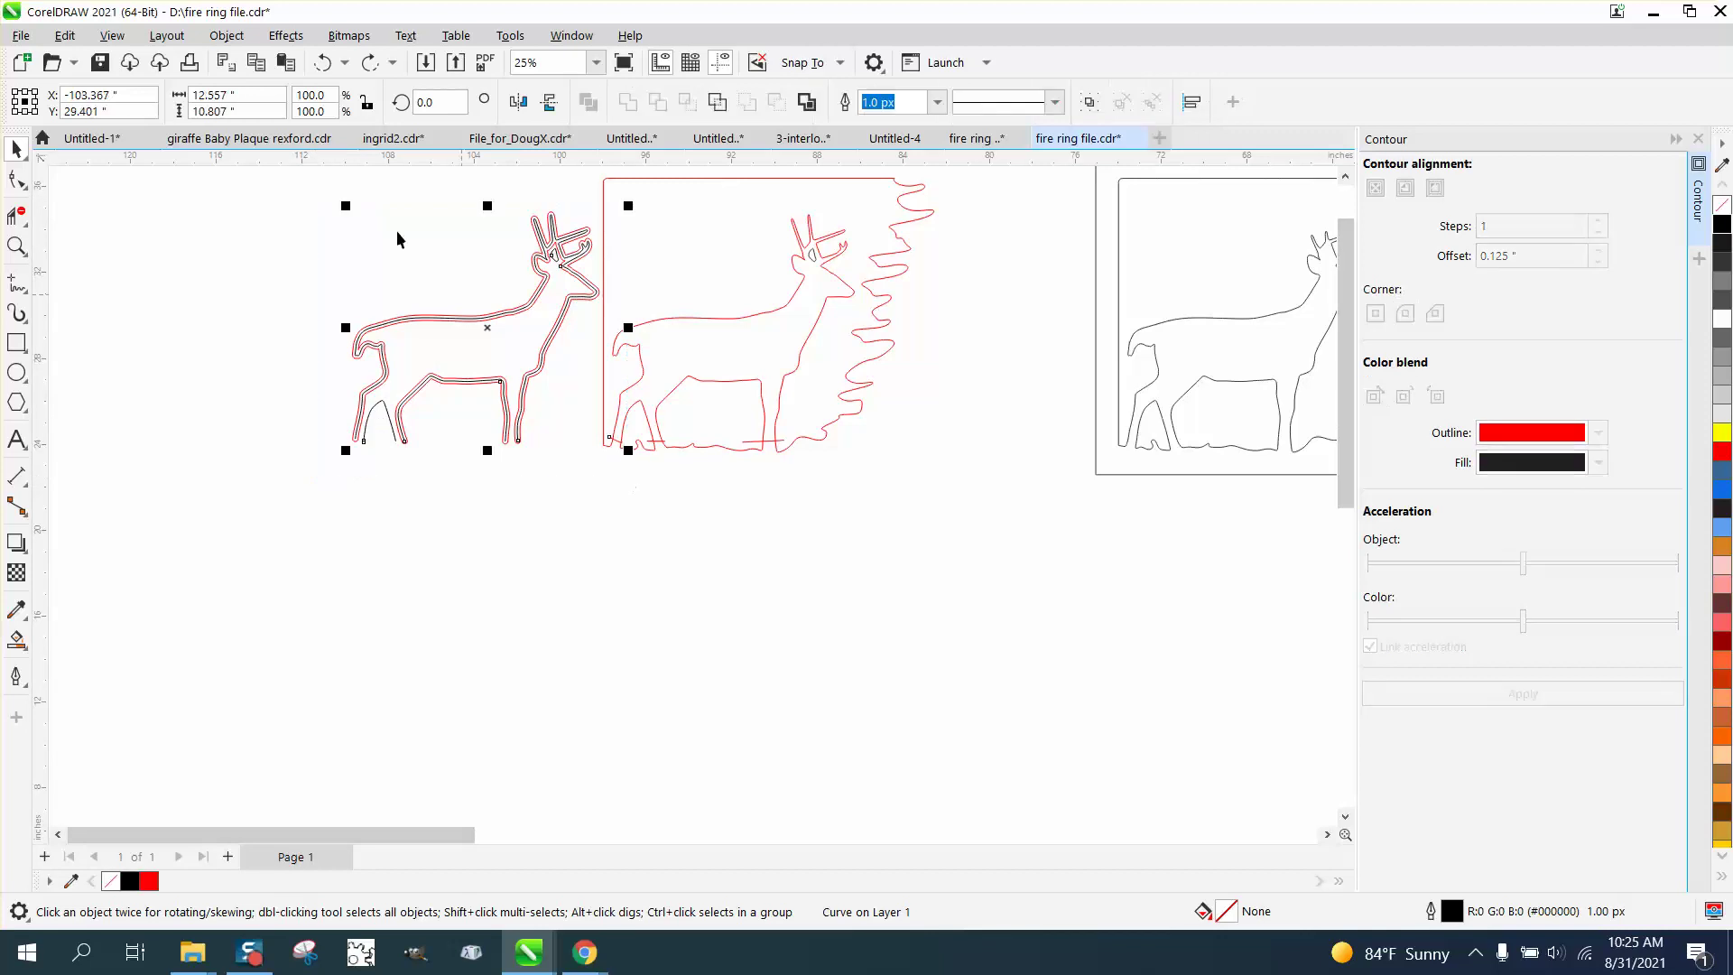
{"action": "left_click", "coordinate": [227, 35]}
{"action": "left_click", "coordinate": [316, 521]}
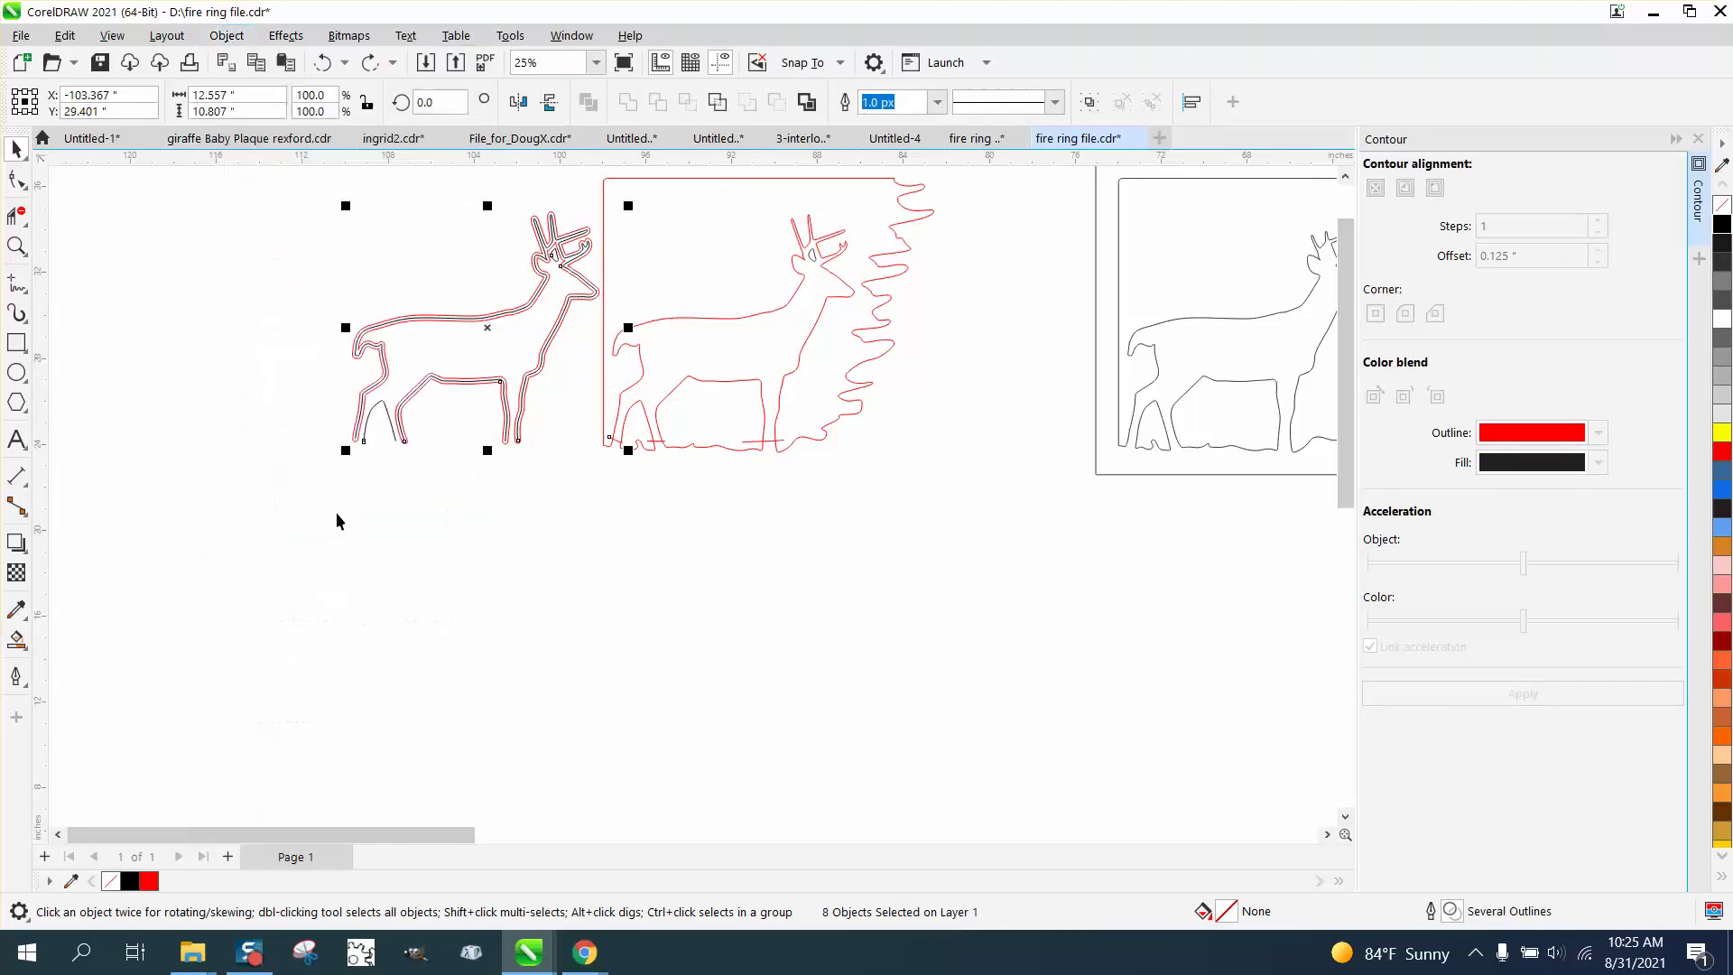
Delete the black centre curves of the main body and the belly, keeping the red contour outlines
{"action": "key", "text": "z"}
{"action": "left_click_drag", "start_coordinate": [346, 341], "coordinate": [566, 522]}
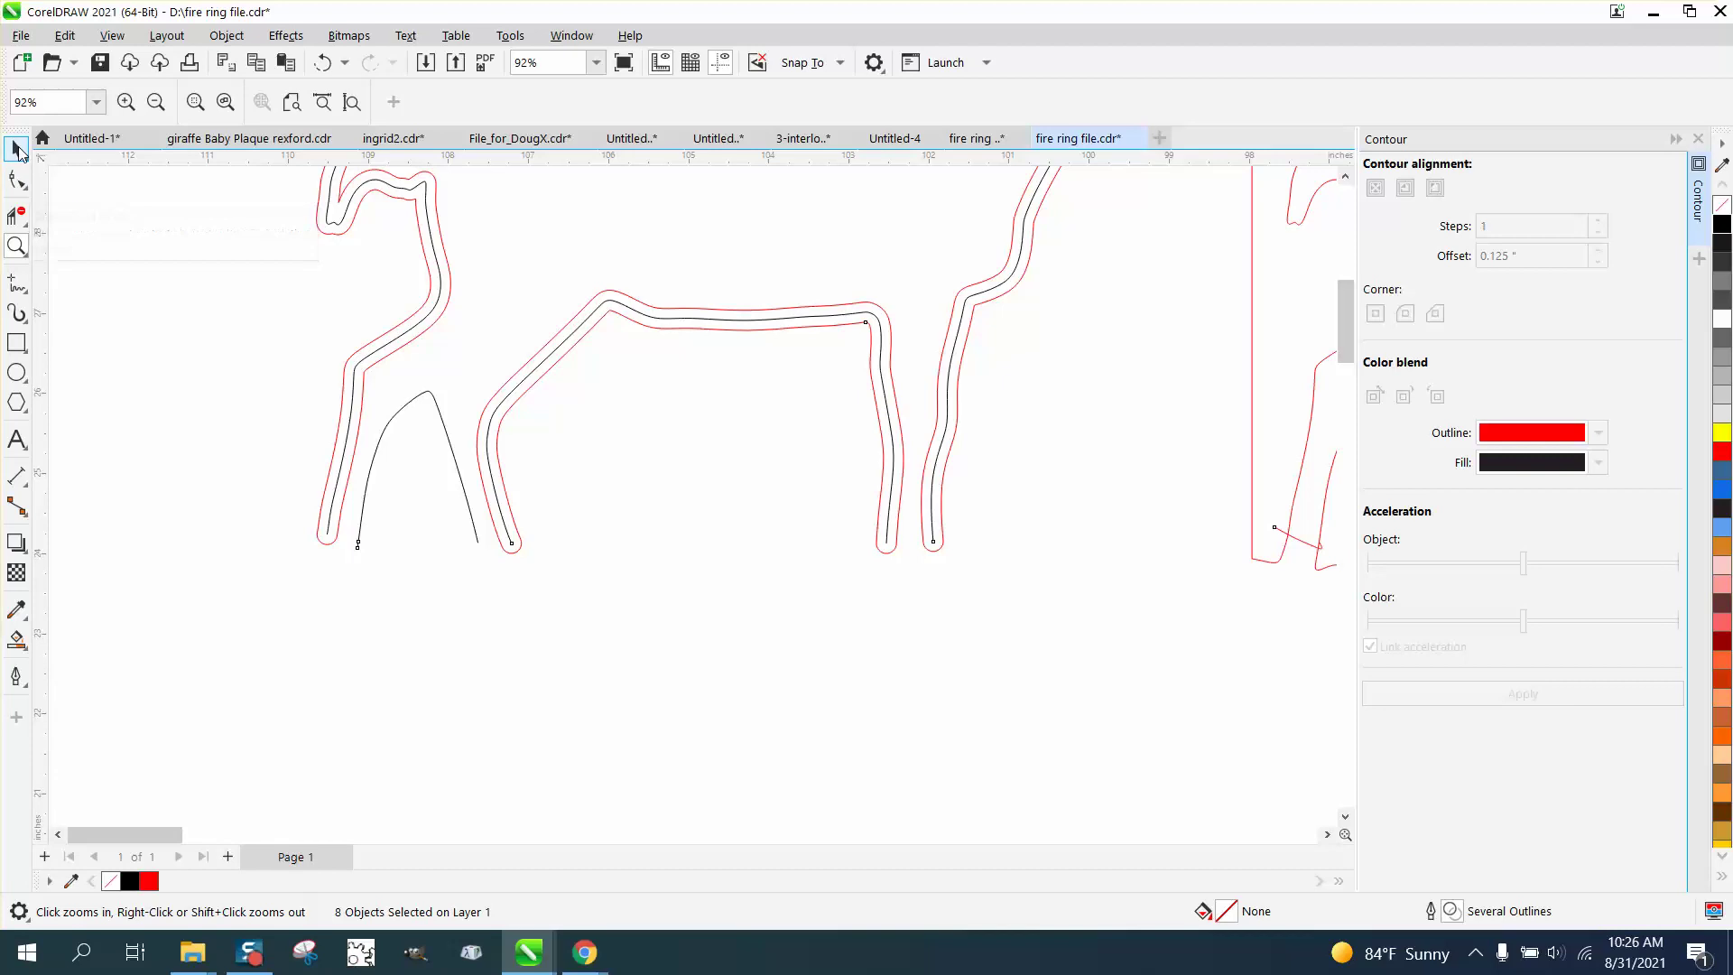
{"action": "left_click", "coordinate": [16, 149]}
{"action": "left_click", "coordinate": [308, 230]}
{"action": "left_click", "coordinate": [412, 191]}
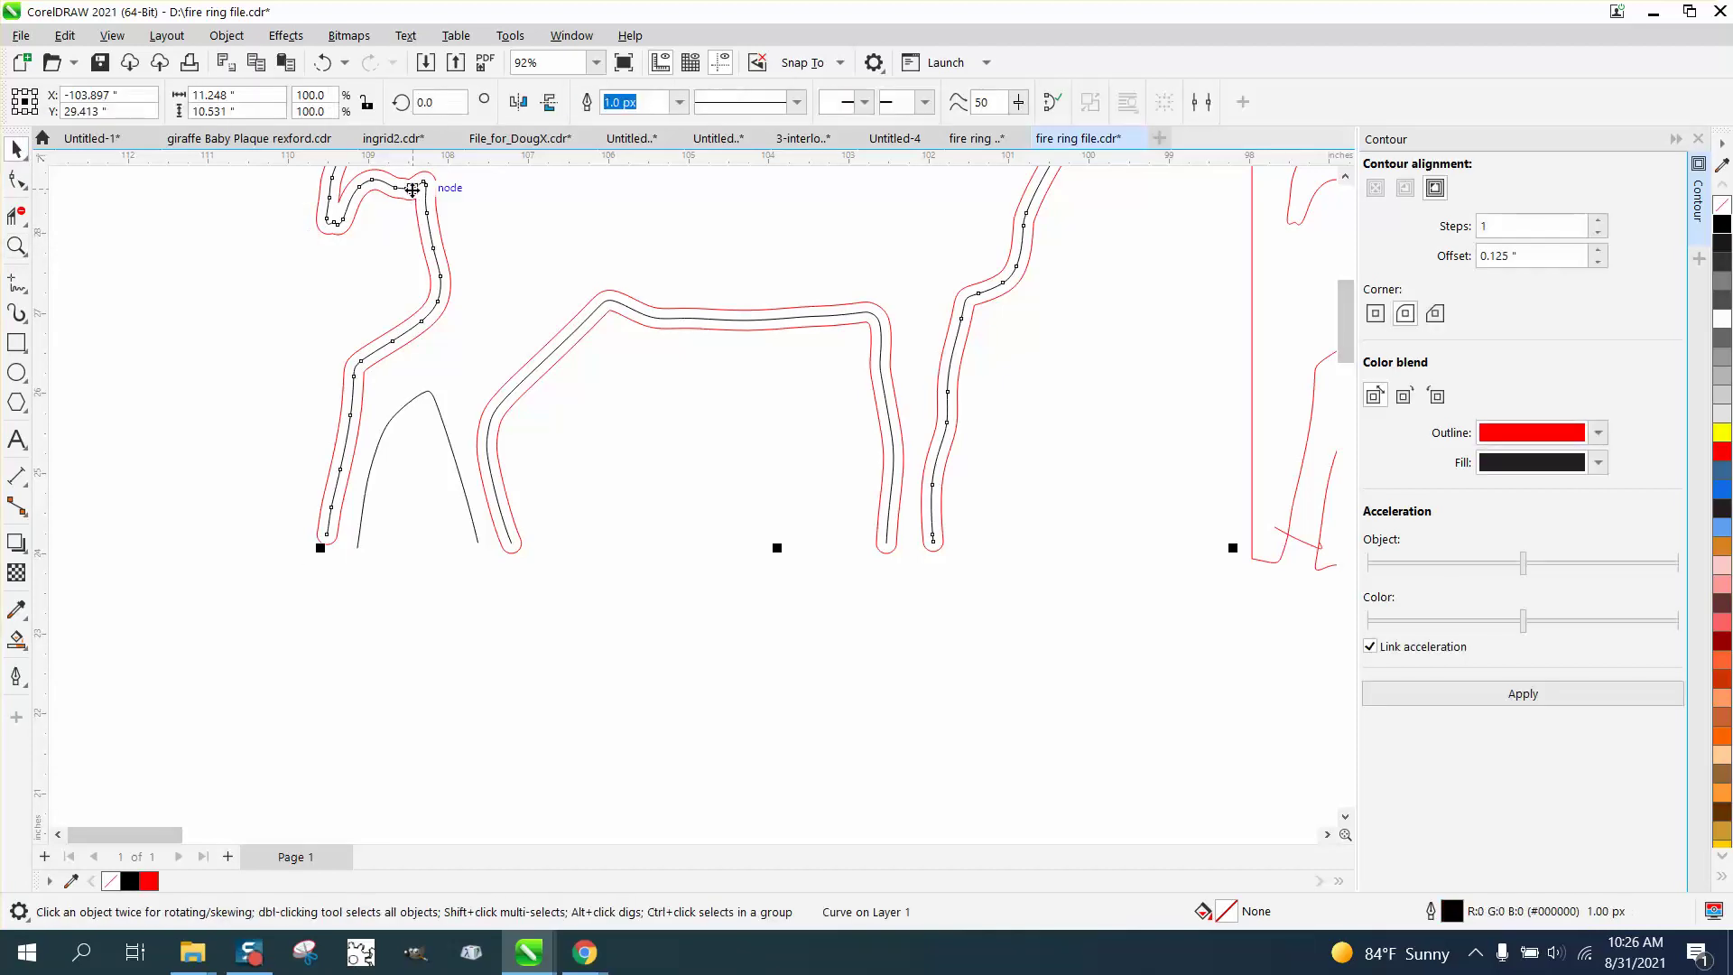
{"action": "key", "text": "Delete"}
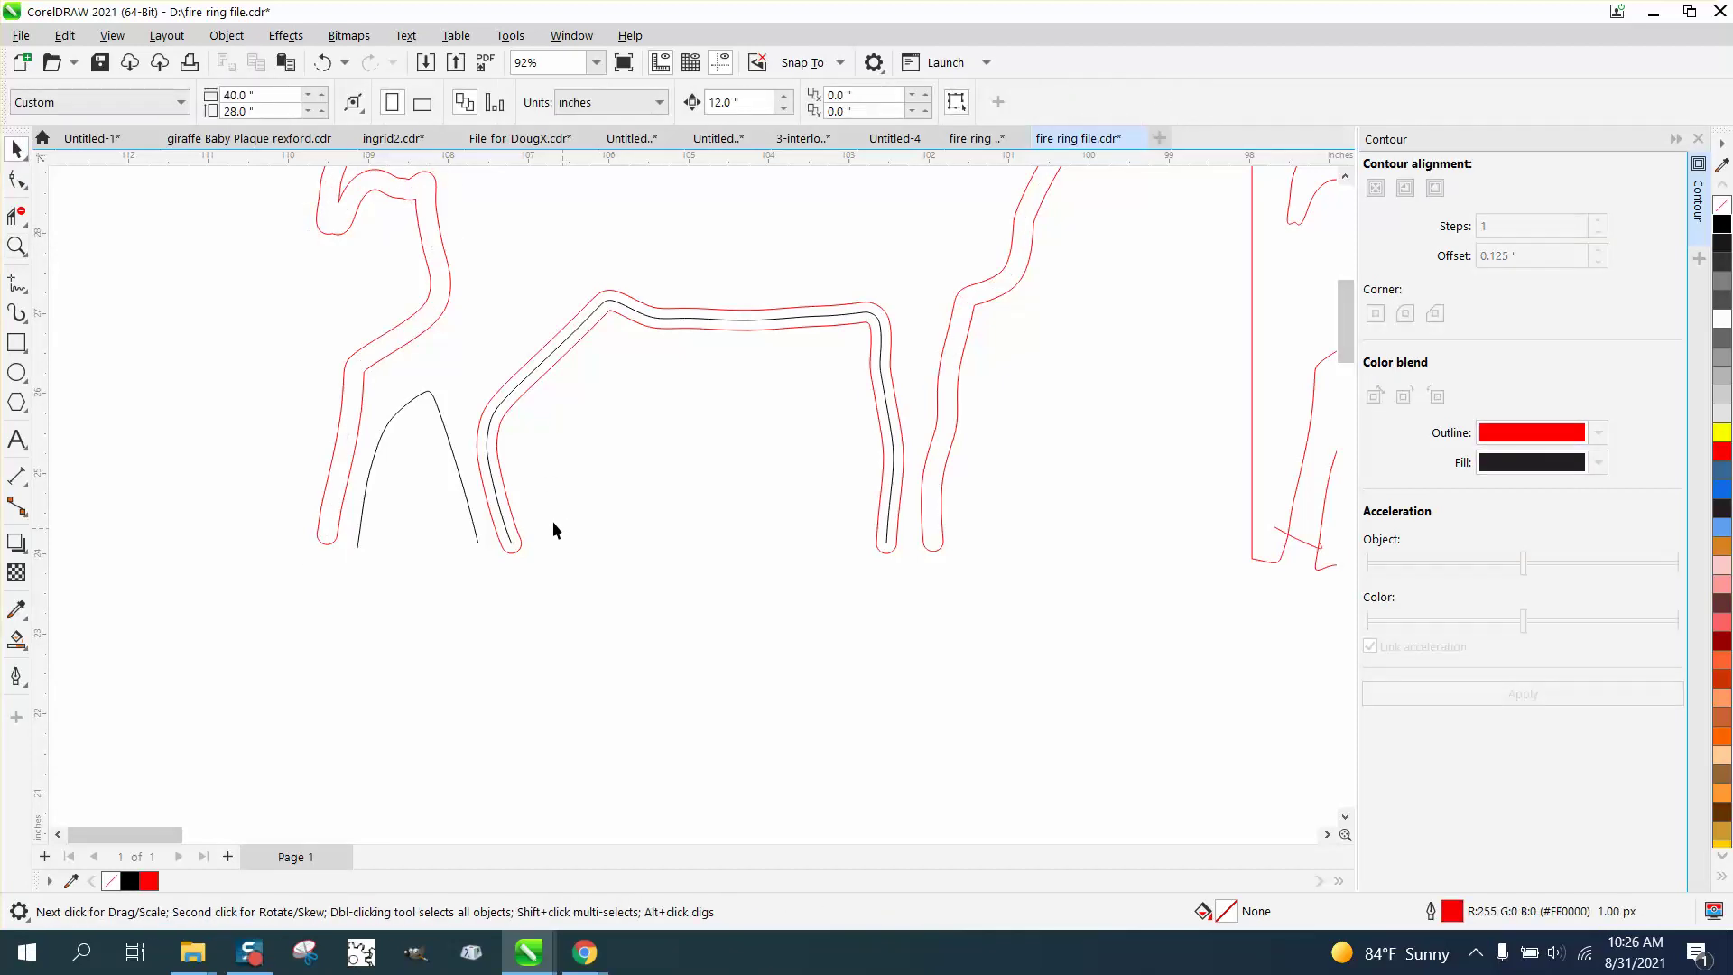
{"action": "left_click", "coordinate": [501, 509]}
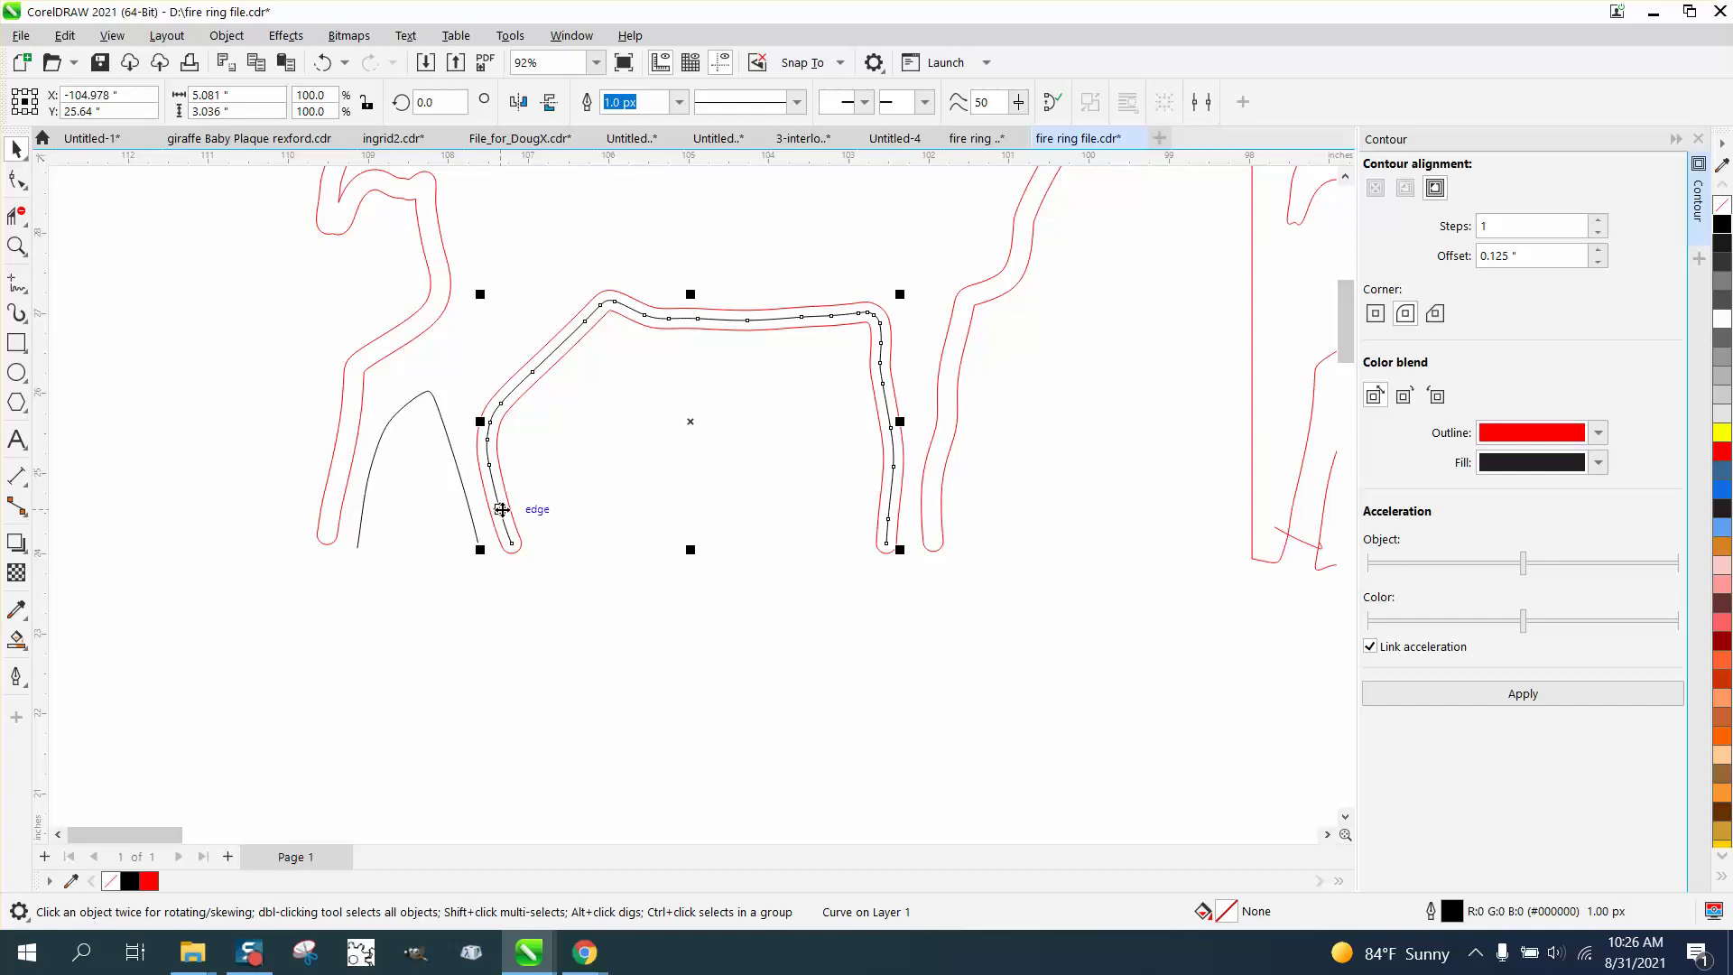
{"action": "key", "text": "Delete"}
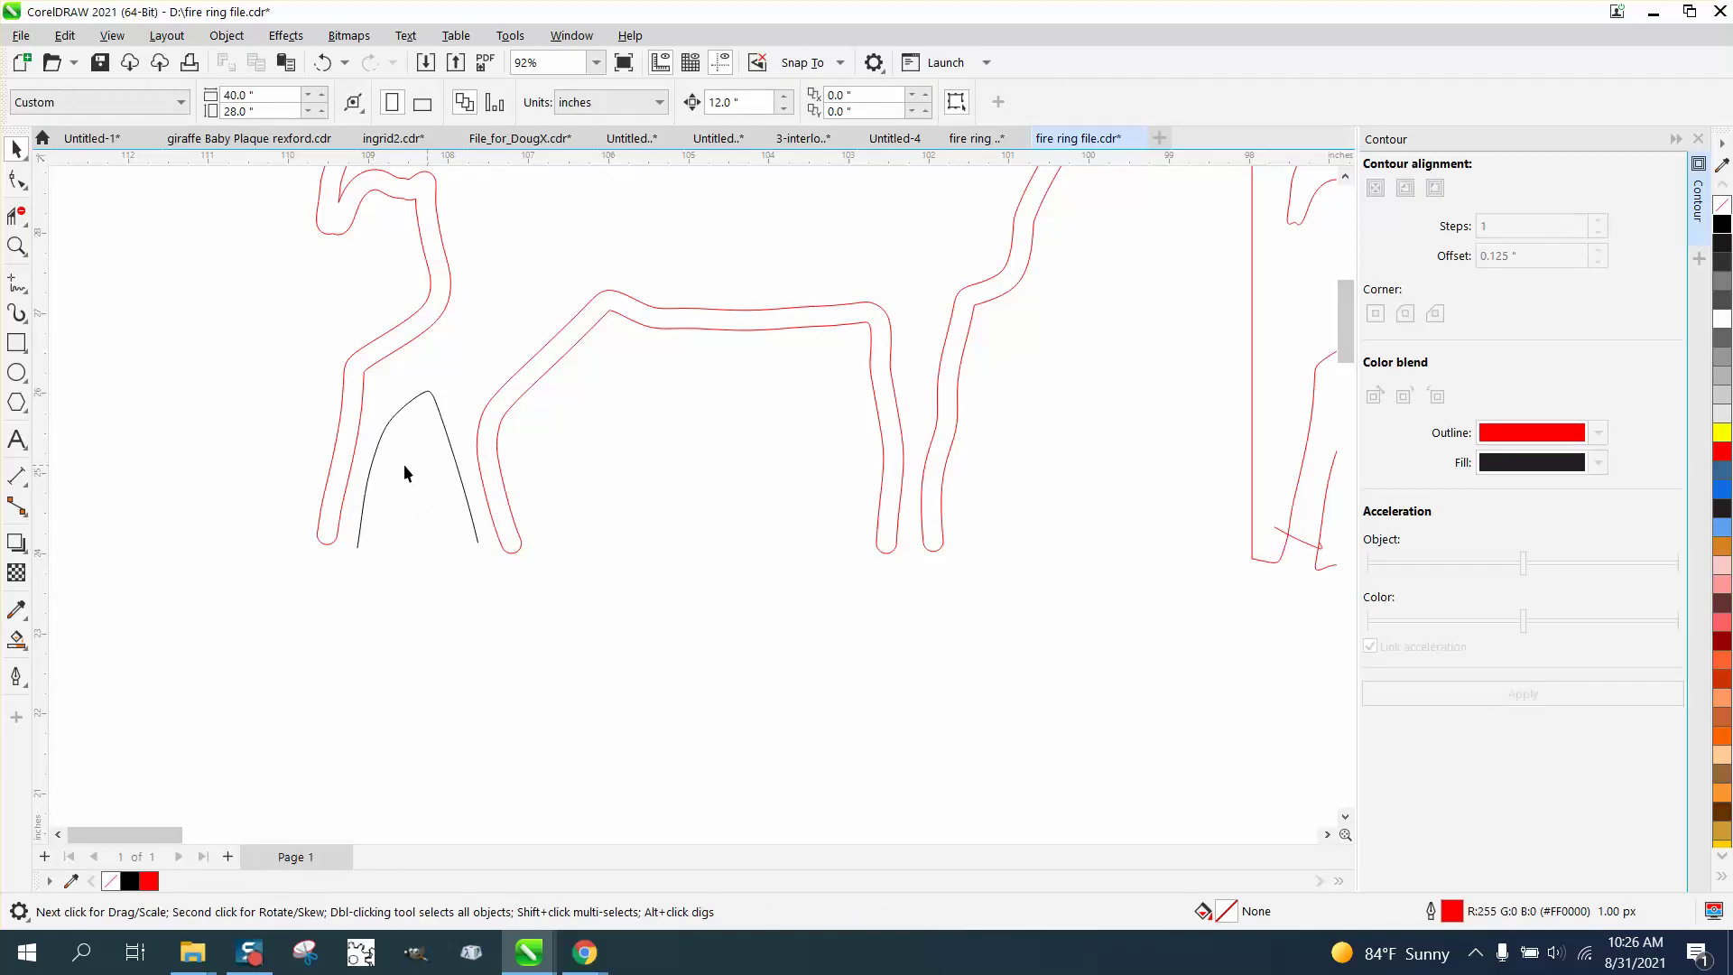
Shift the small black closed curve at the base of the left deer's antlers about 0.05 inch to the left
{"action": "scroll", "coordinate": [404, 464], "scroll_direction": "down", "scroll_amount": 5}
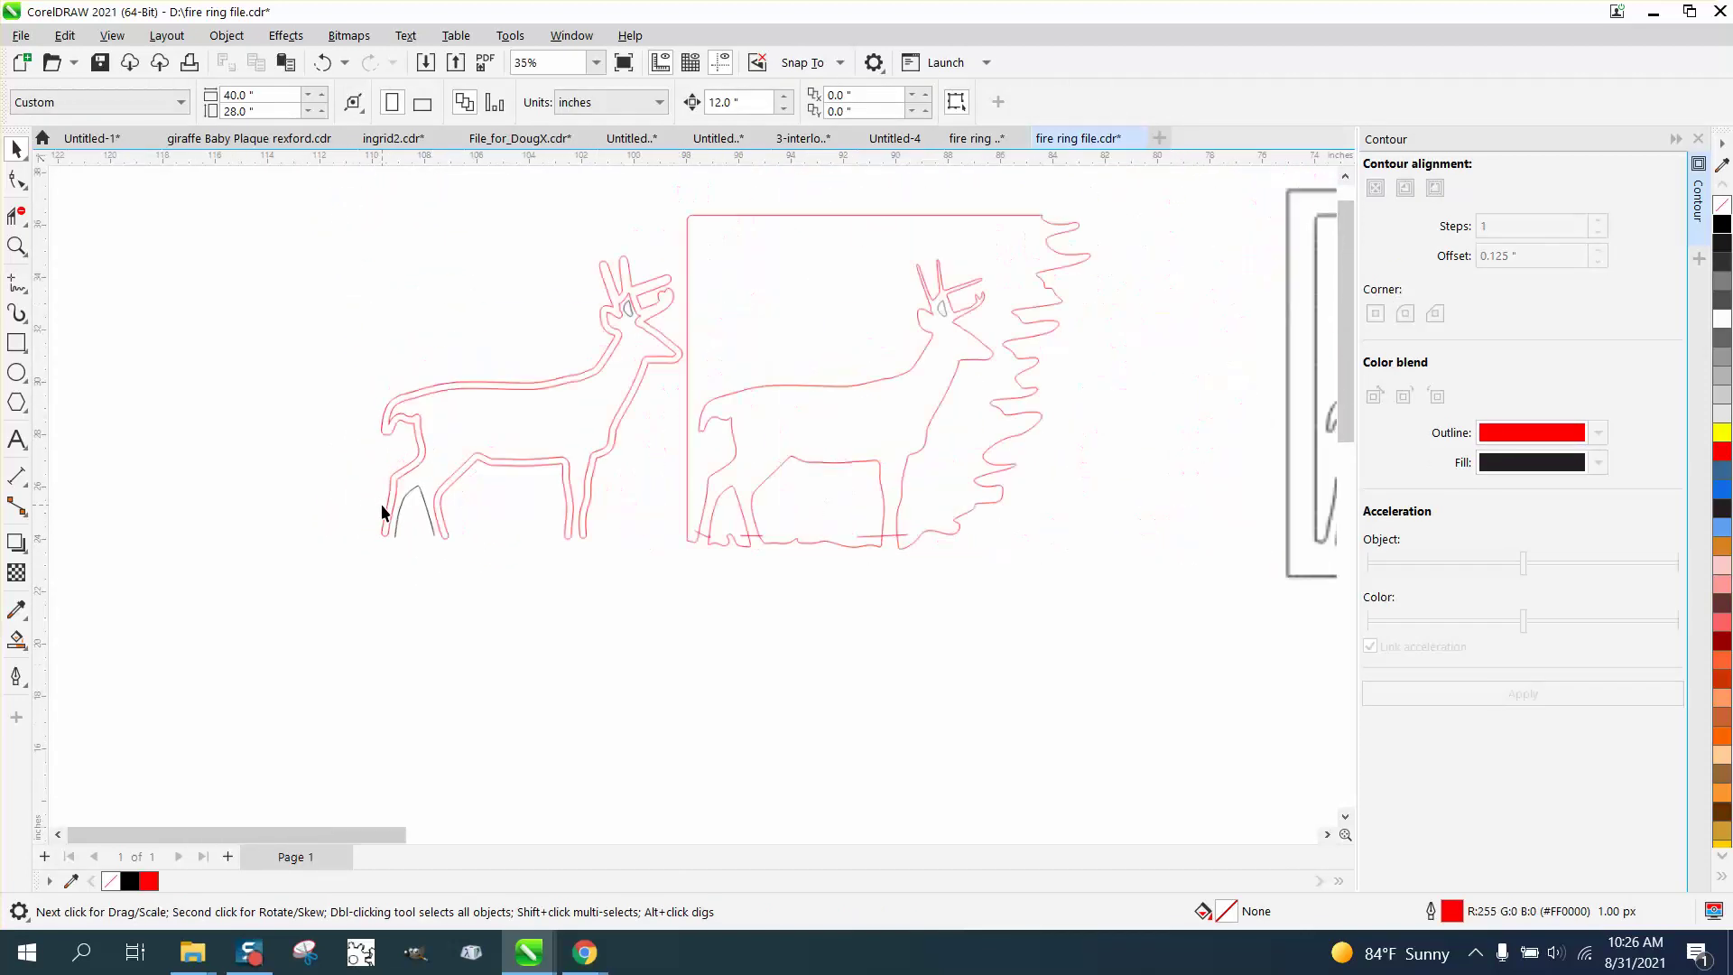
{"action": "left_click", "coordinate": [18, 249]}
{"action": "left_click_drag", "start_coordinate": [576, 274], "coordinate": [761, 377]}
{"action": "left_click", "coordinate": [16, 149]}
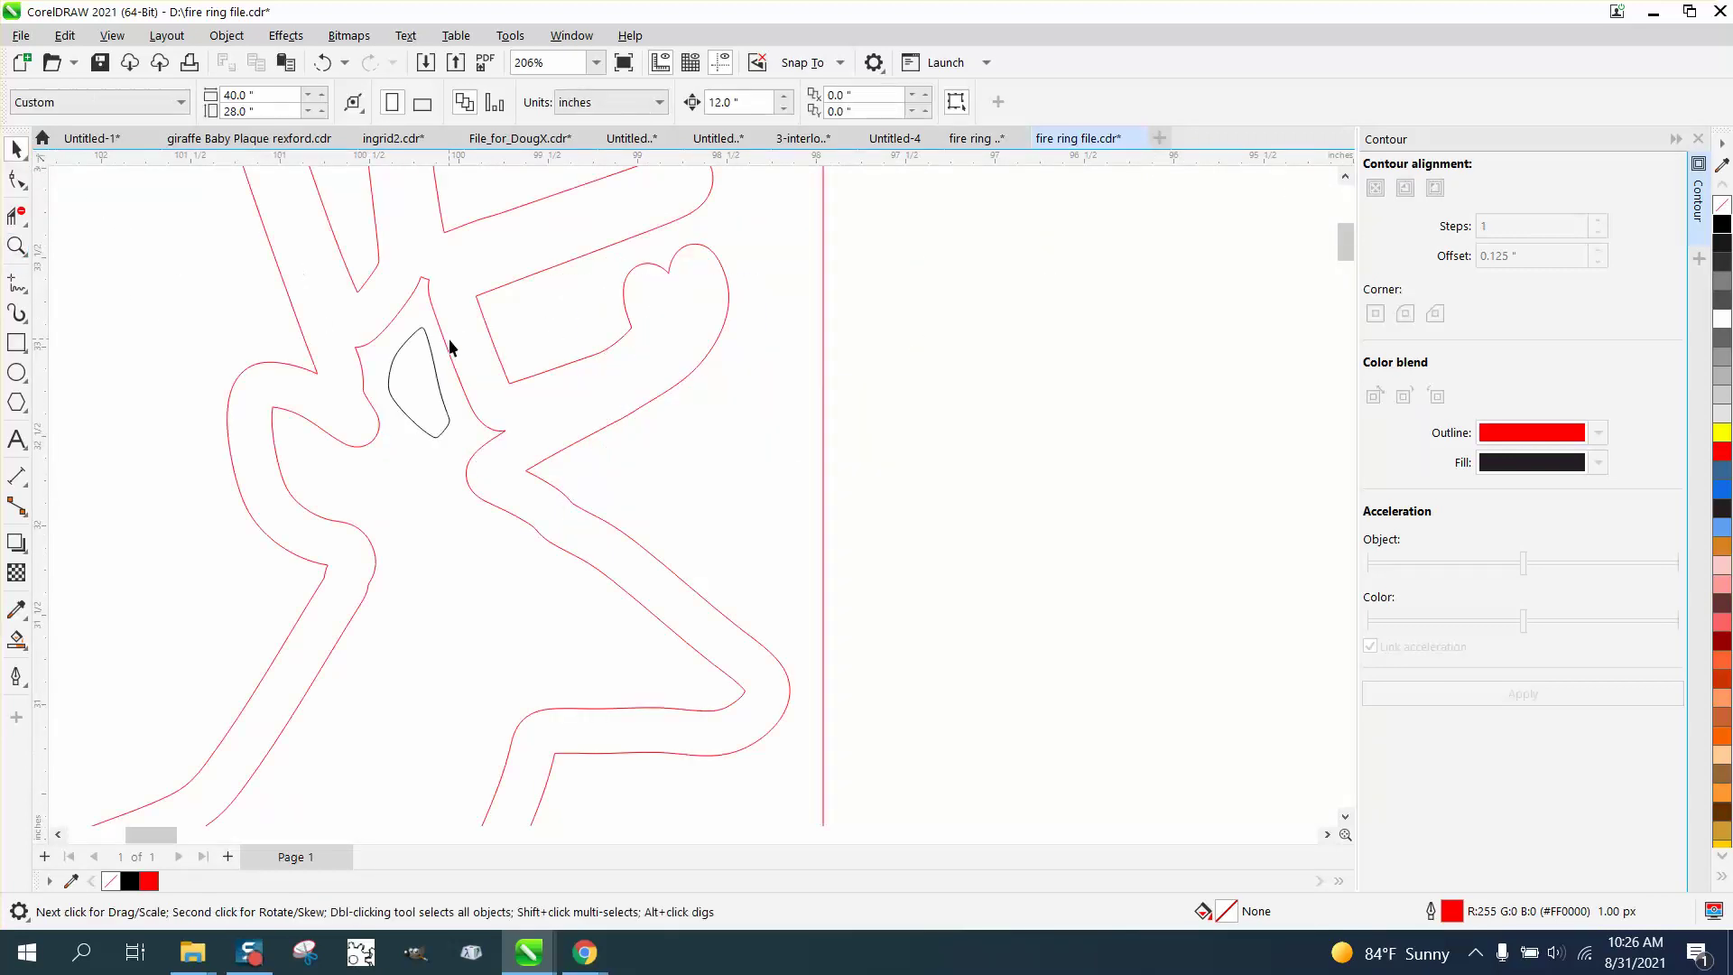
{"action": "left_click", "coordinate": [430, 358]}
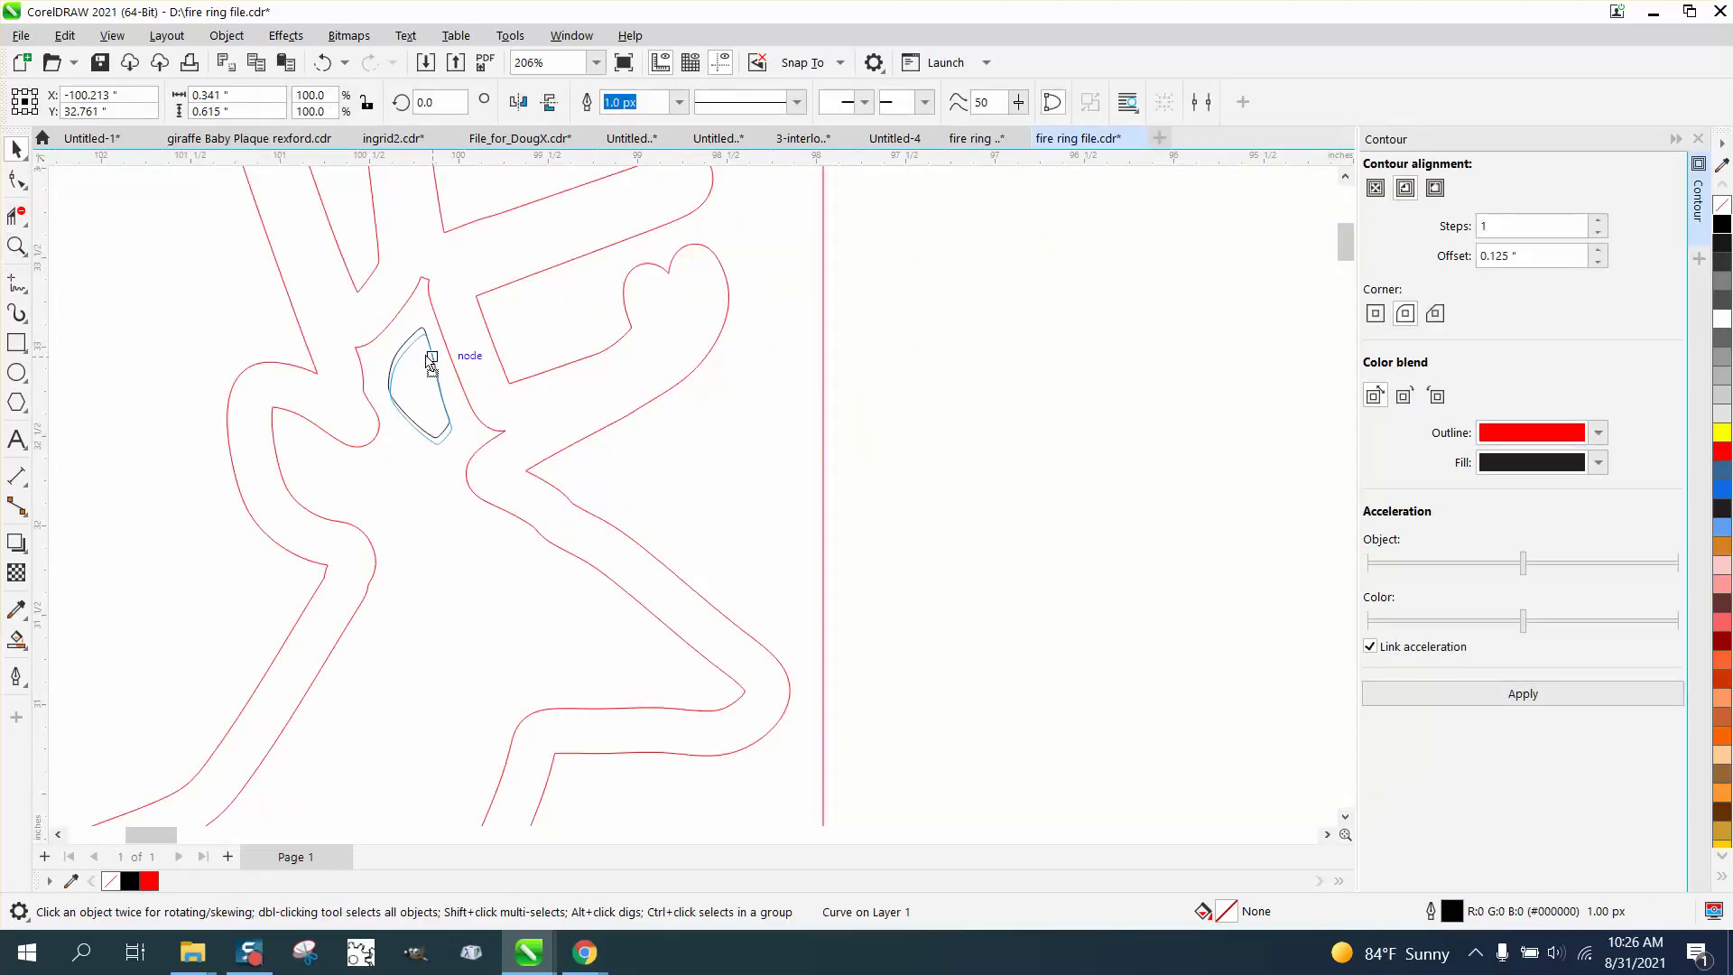
Draw a rectangle about 14.3 by 13.7 inches around the whole left deer
{"action": "scroll", "coordinate": [663, 468], "scroll_direction": "down", "scroll_amount": 3}
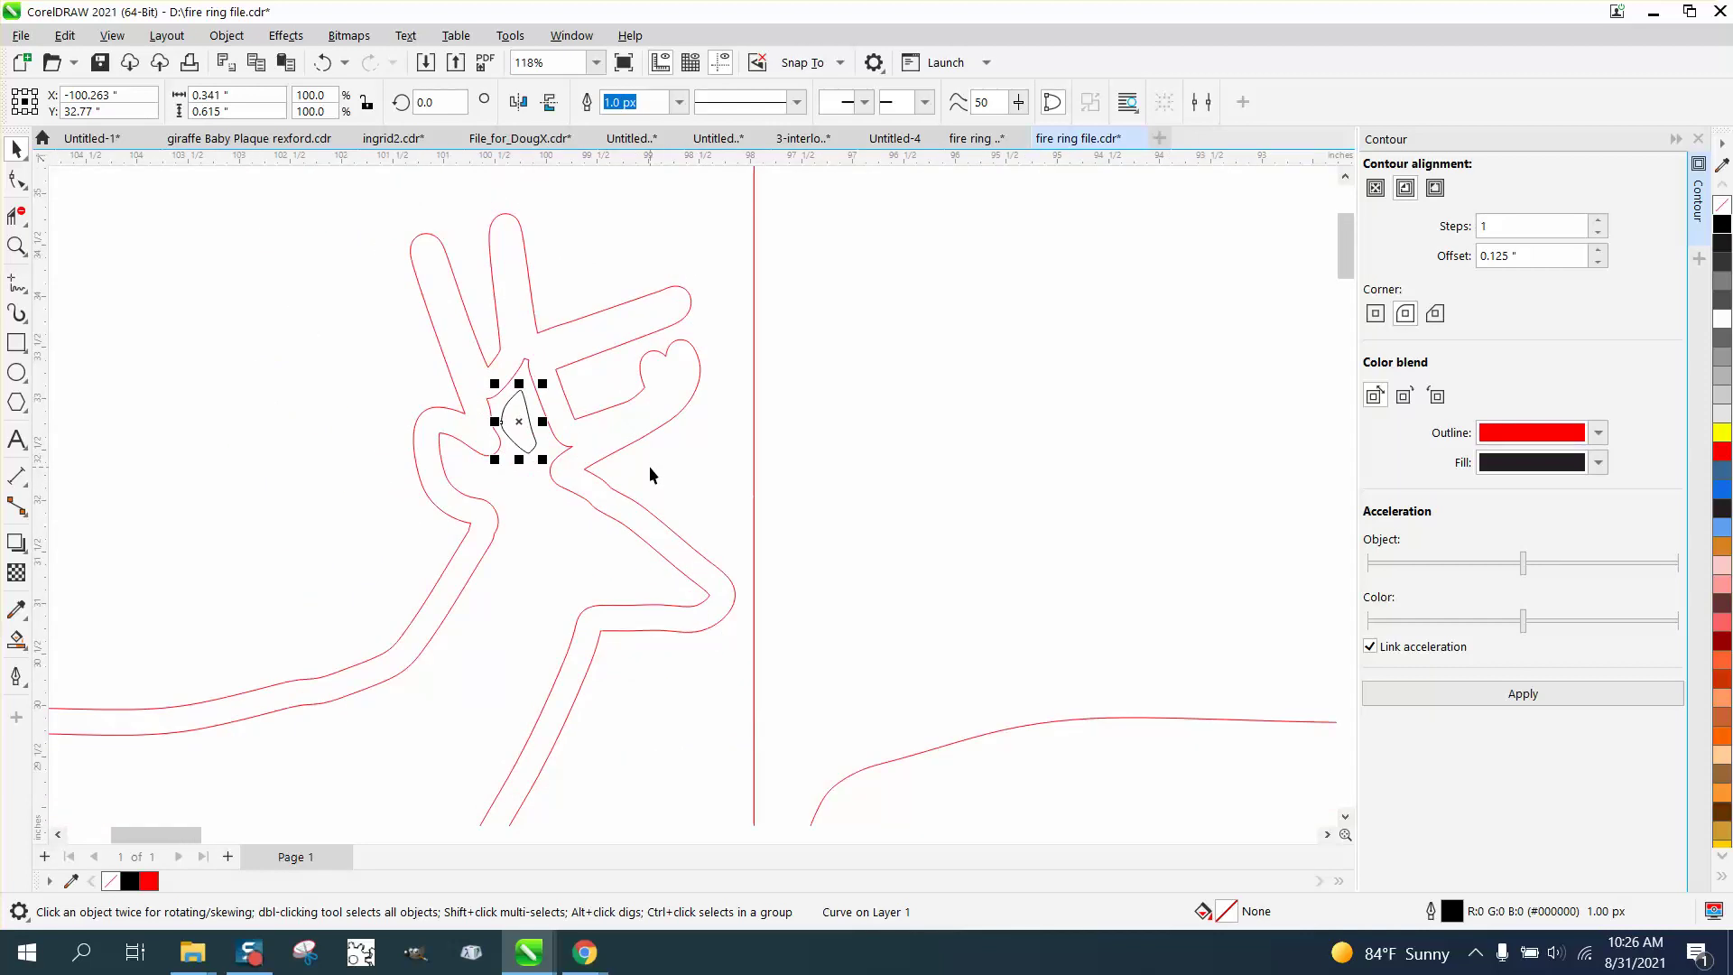
{"action": "scroll", "coordinate": [650, 467], "scroll_direction": "down", "scroll_amount": 3}
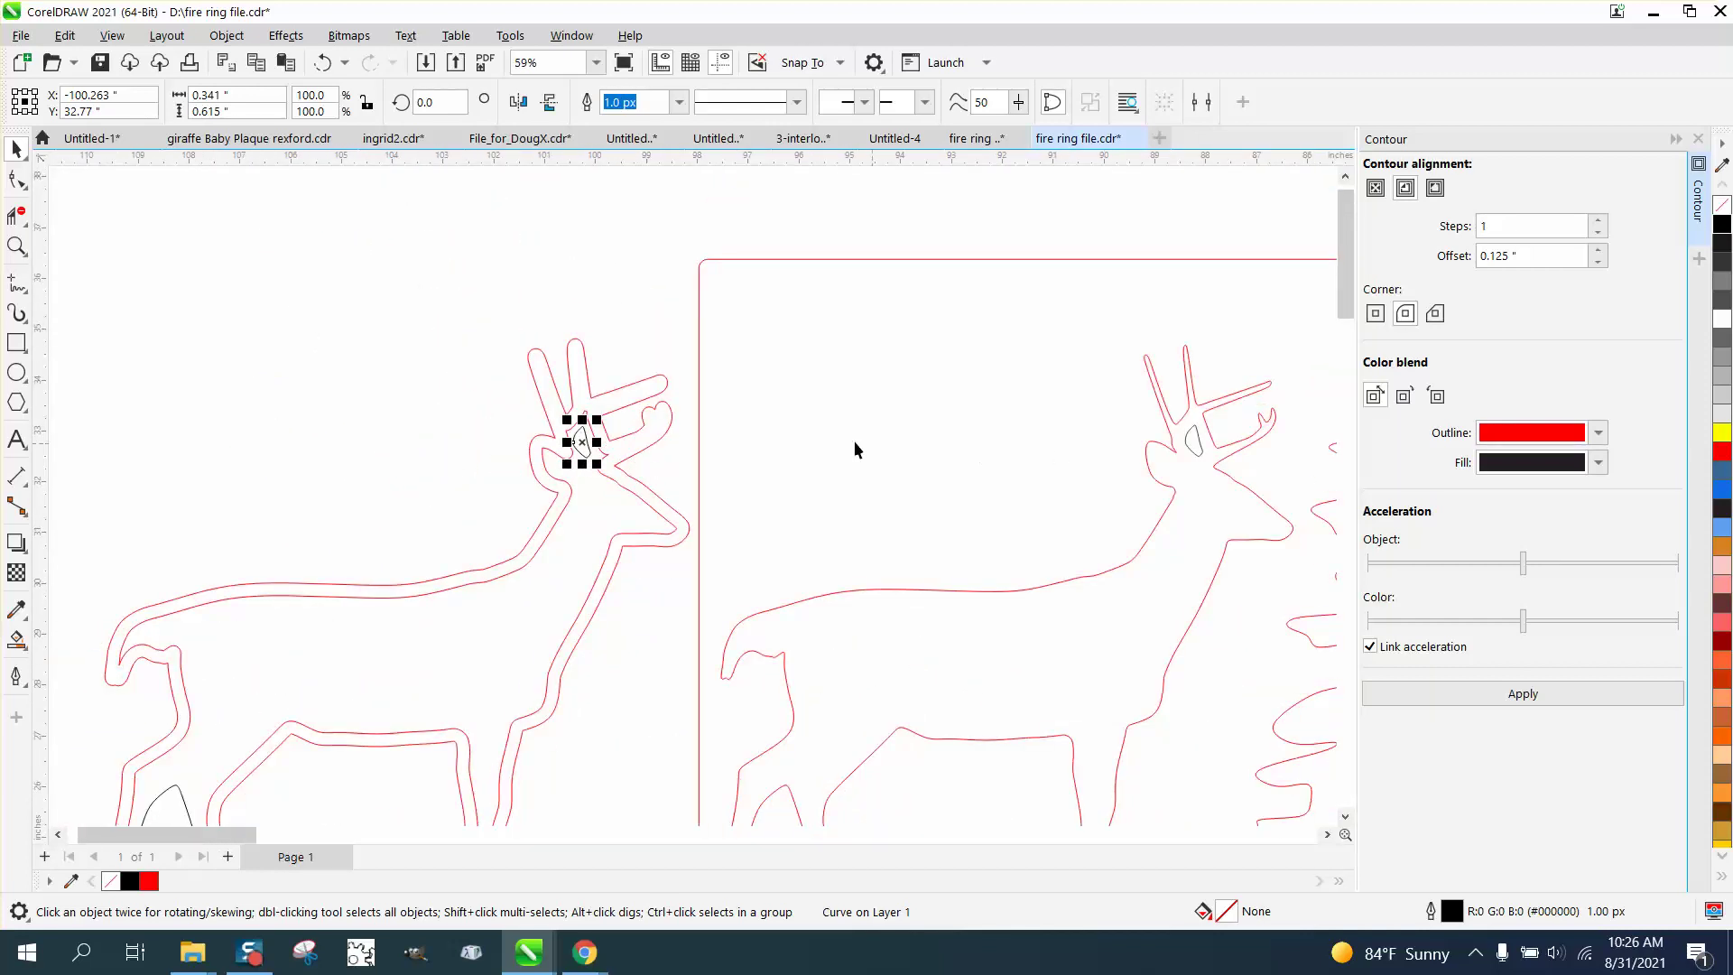
{"action": "scroll", "coordinate": [784, 437], "scroll_direction": "down", "scroll_amount": 1}
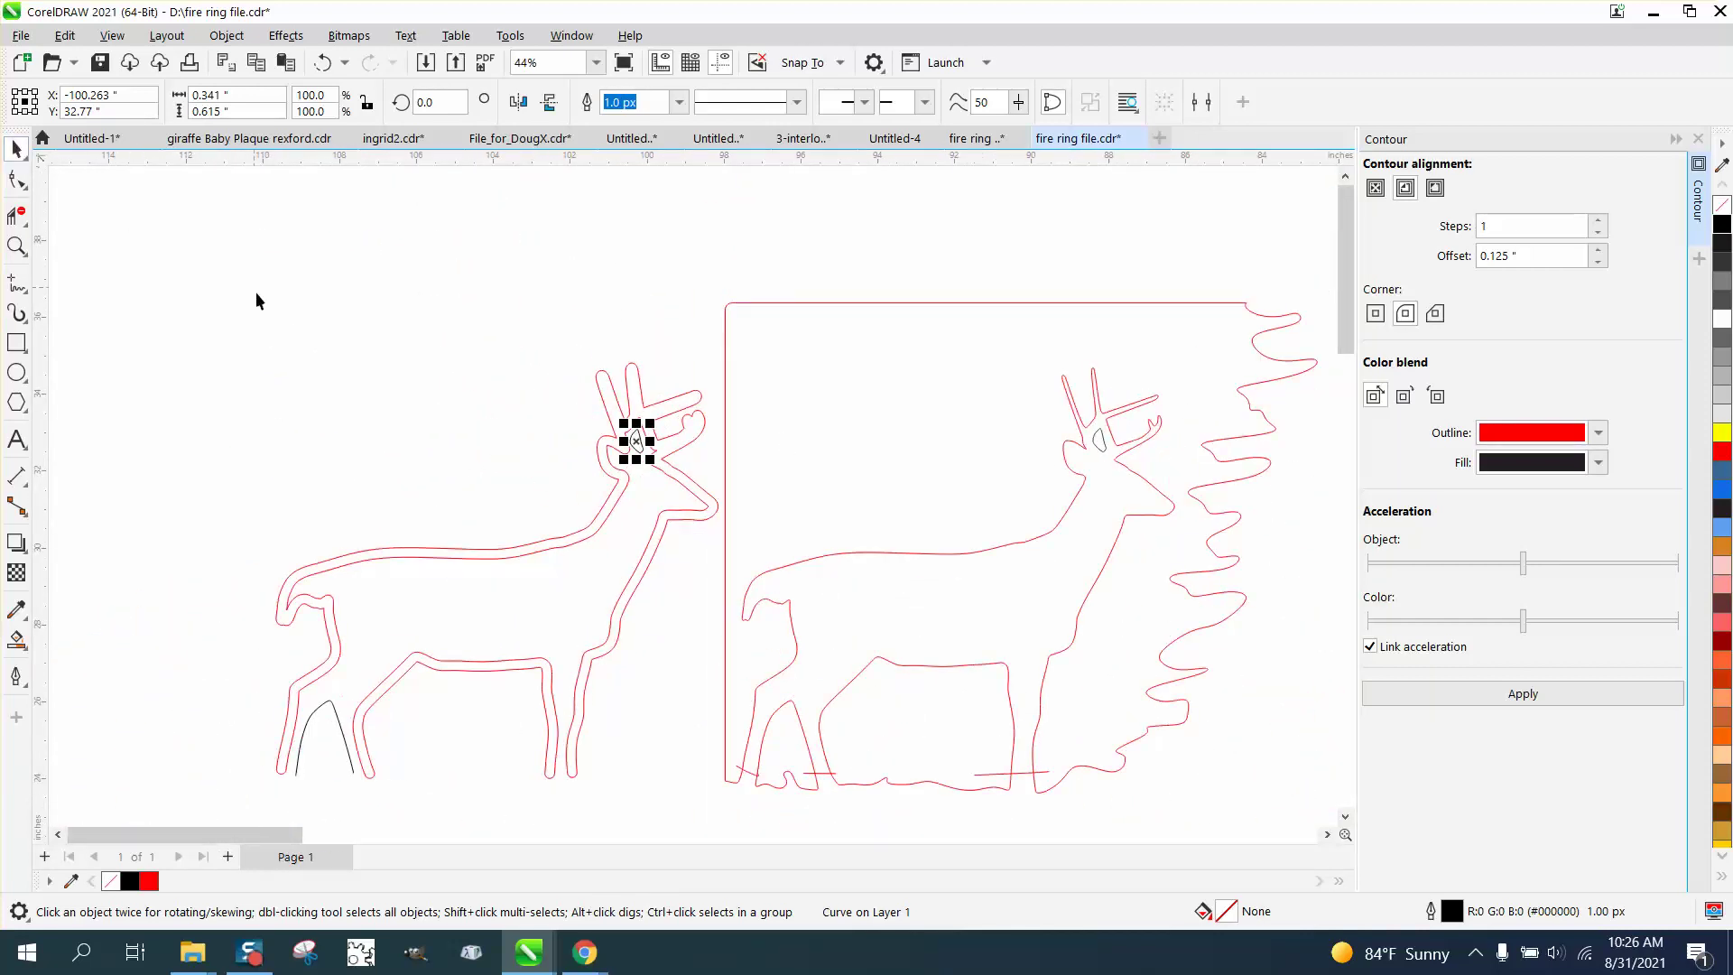
{"action": "scroll", "coordinate": [267, 311], "scroll_direction": "down", "scroll_amount": 1}
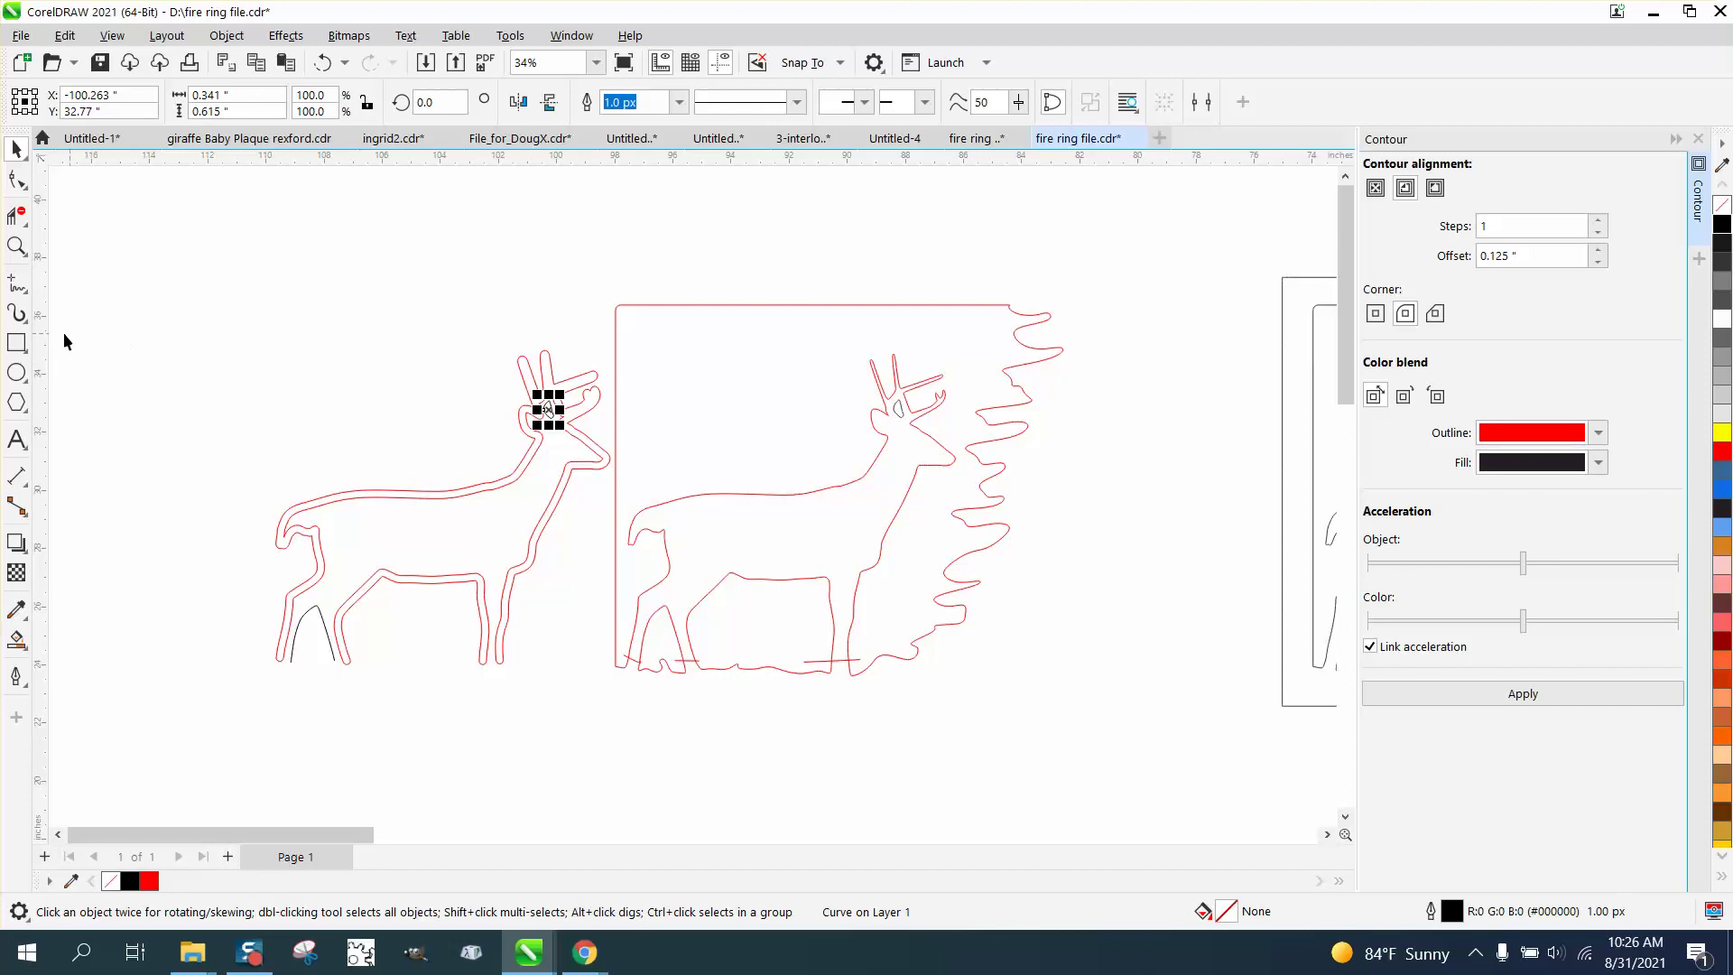
{"action": "left_click", "coordinate": [16, 343]}
{"action": "left_click_drag", "start_coordinate": [200, 298], "coordinate": [615, 696]}
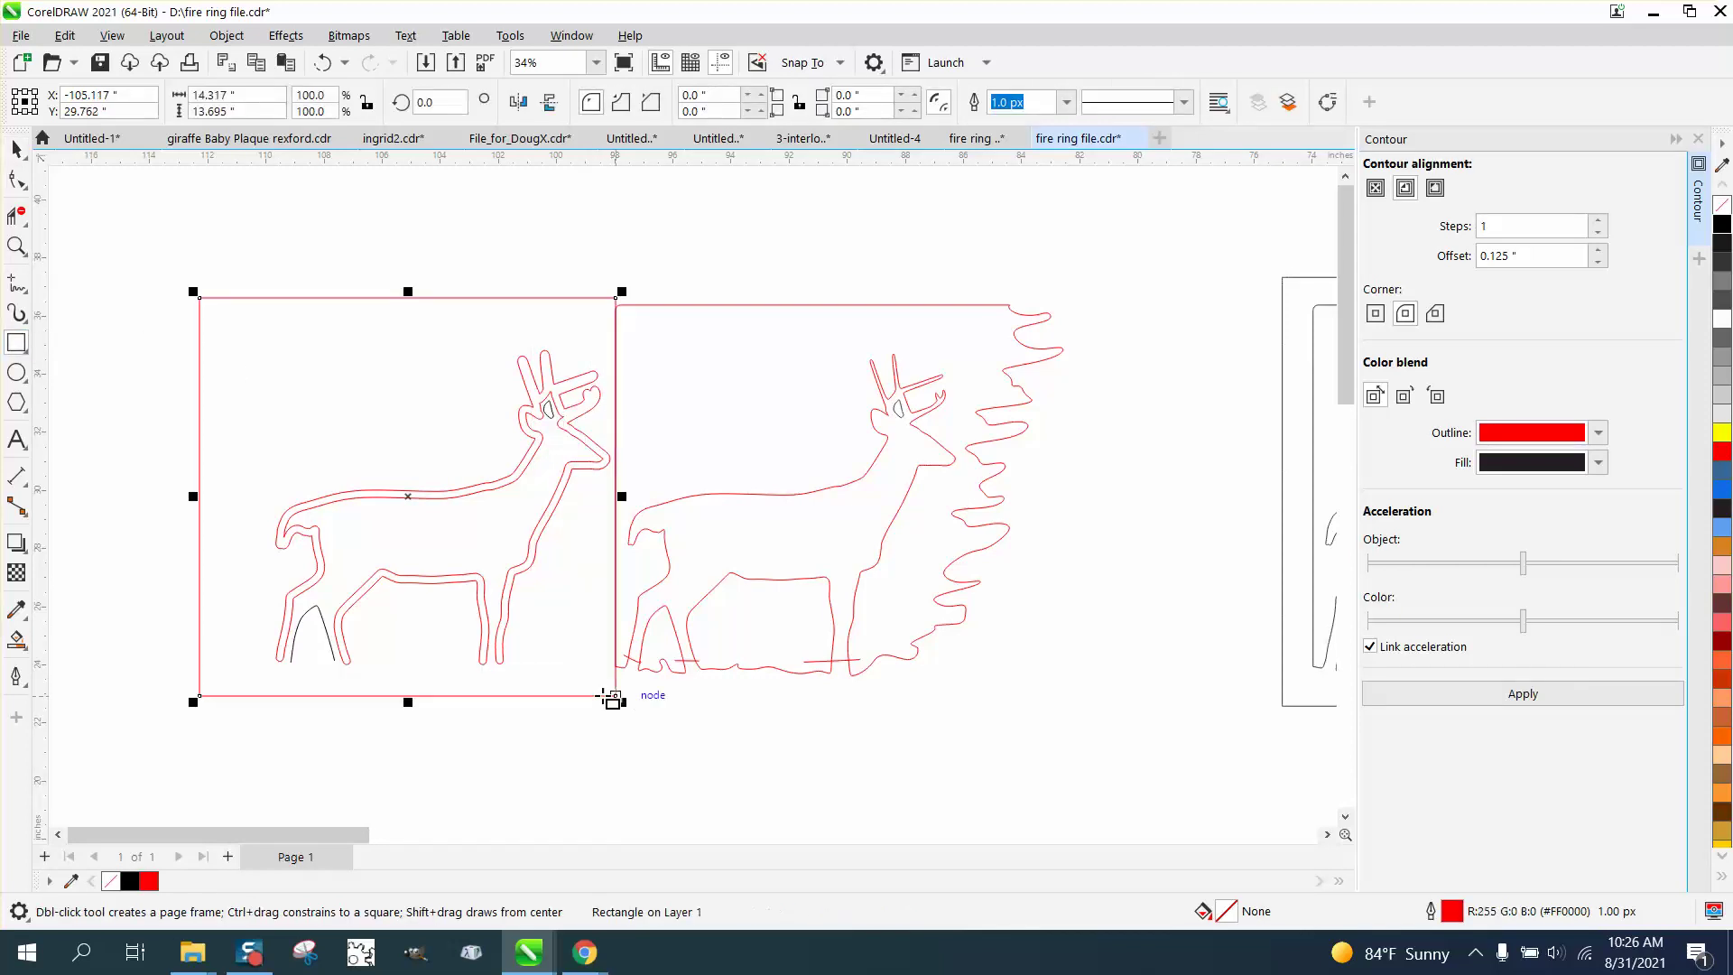
Try filling the area between the rectangle and the deer contours with black using the Smart Fill tool
{"action": "left_click", "coordinate": [16, 641]}
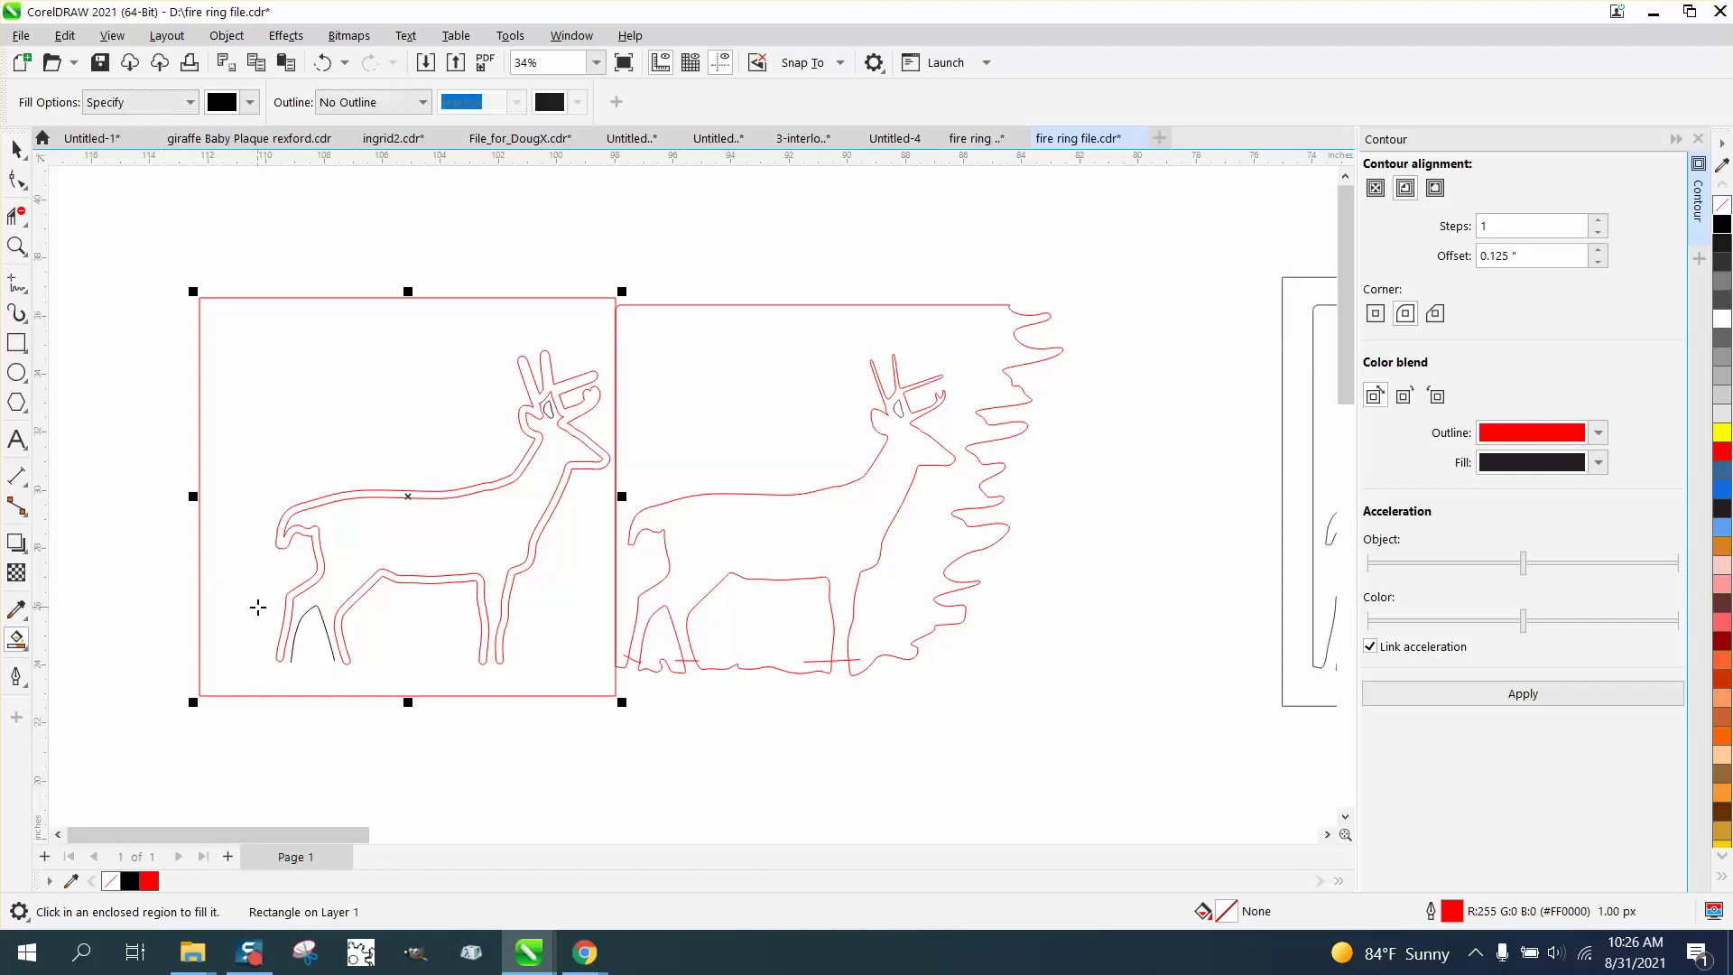
{"action": "left_click", "coordinate": [258, 608]}
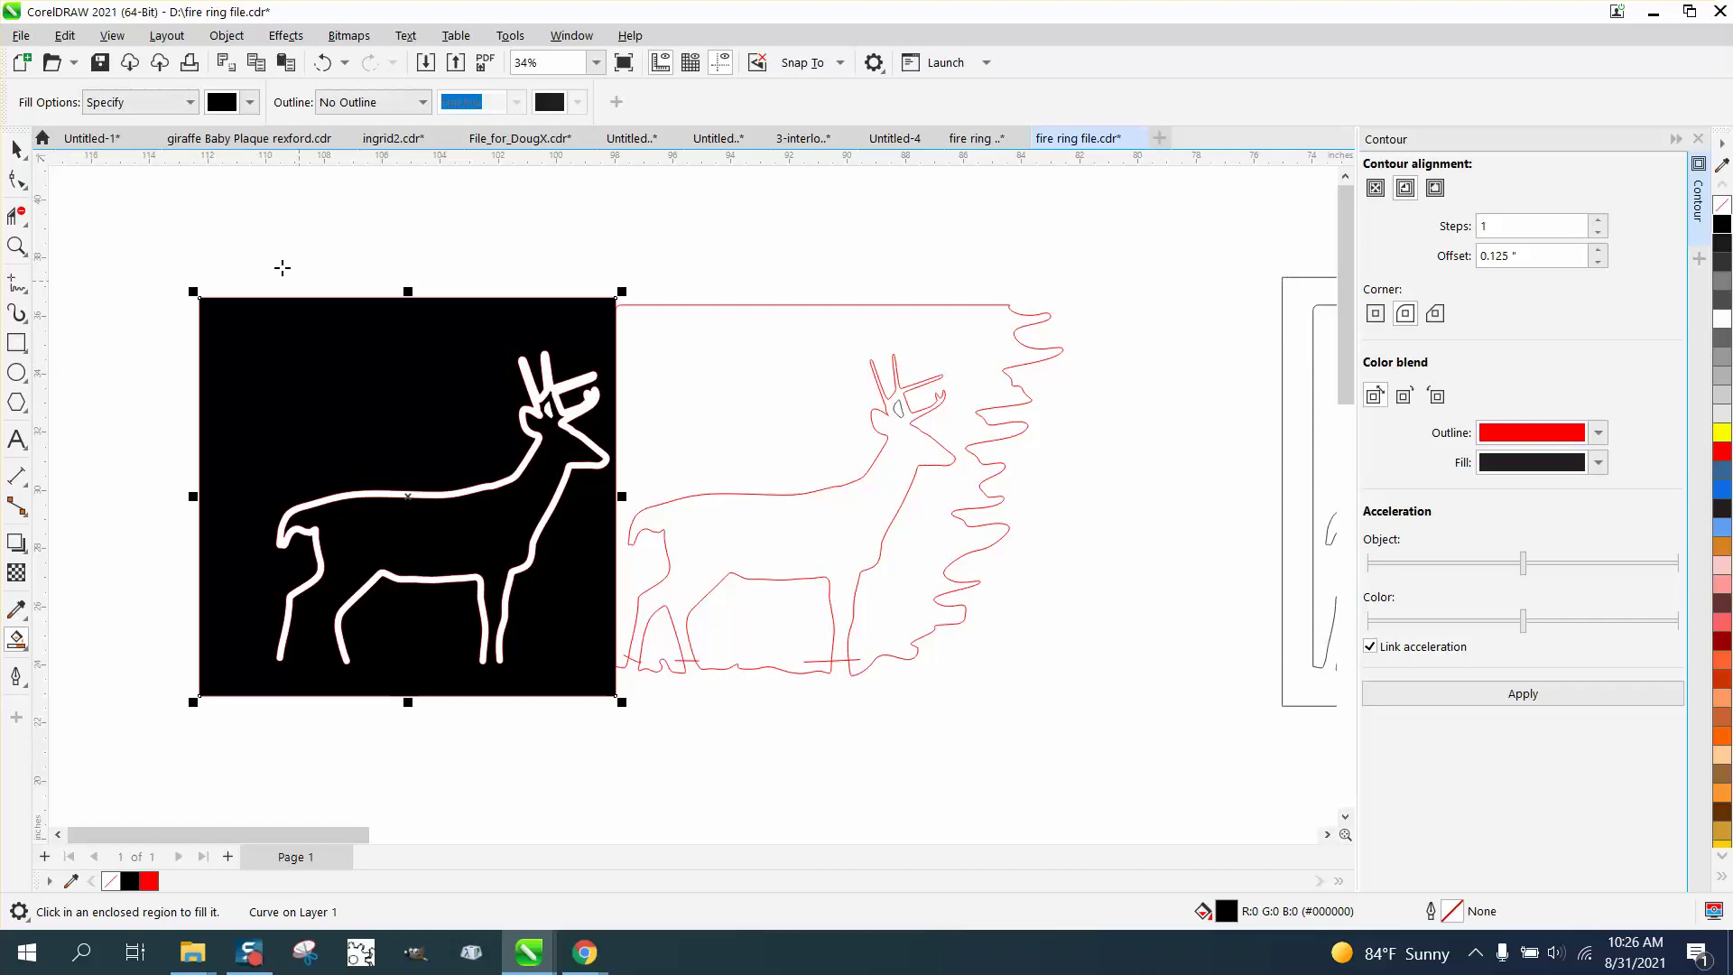
{"action": "left_click", "coordinate": [321, 63]}
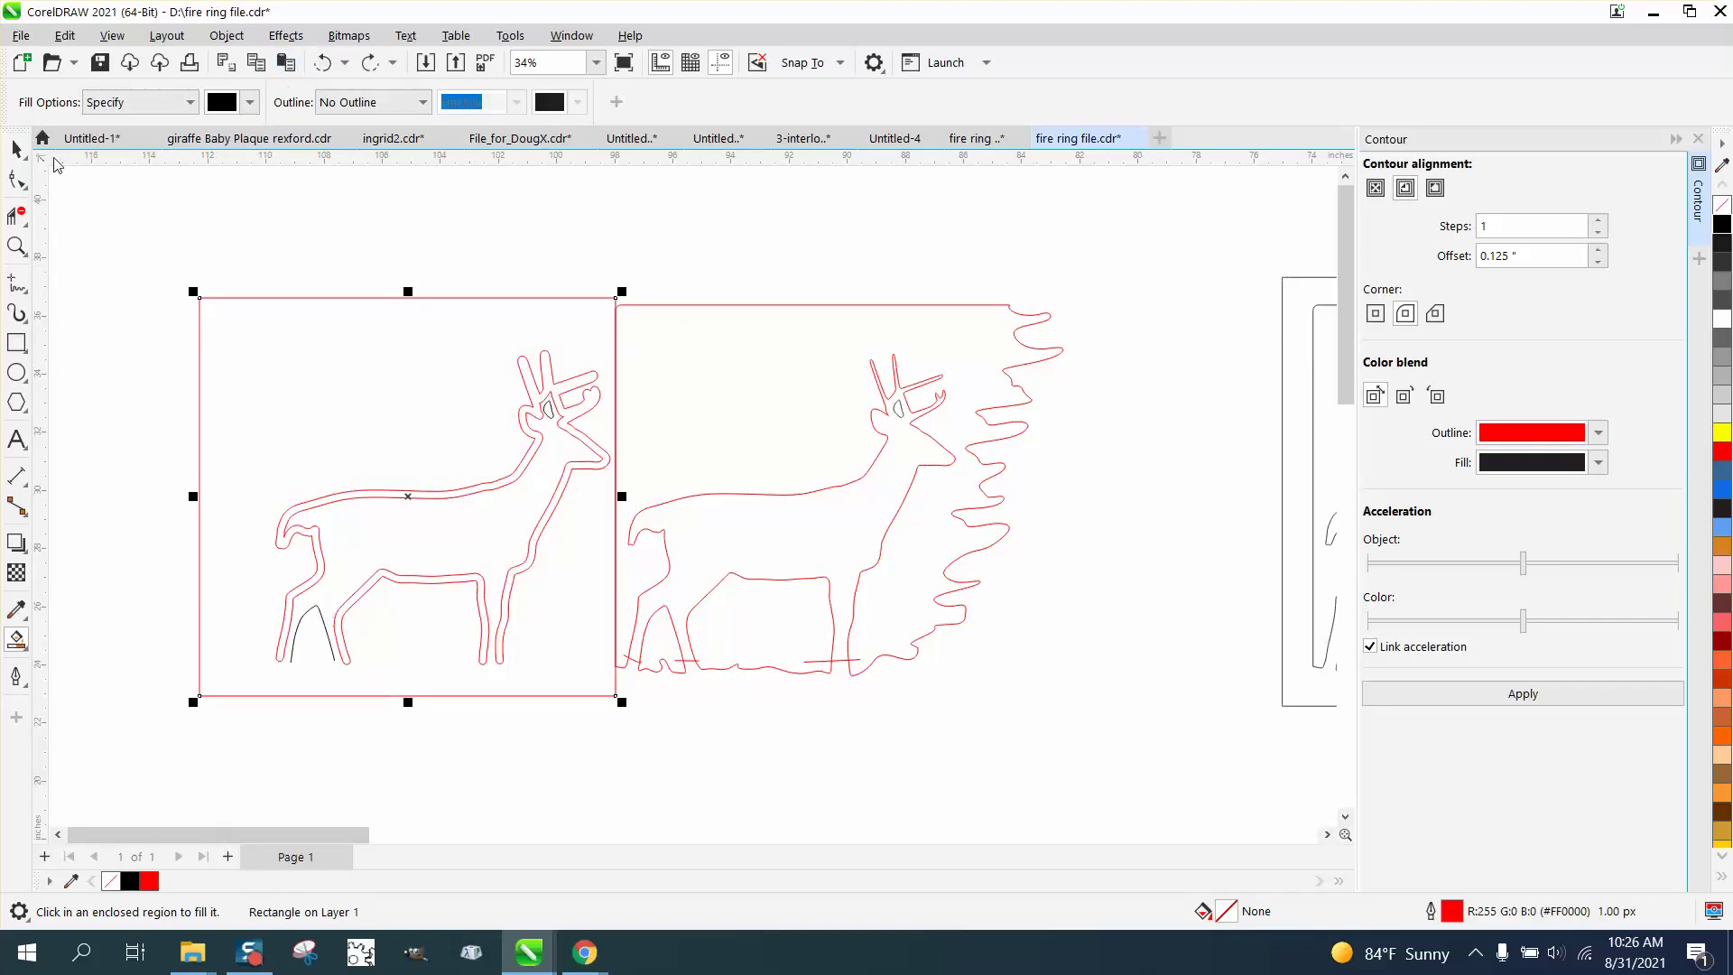
{"action": "left_click", "coordinate": [16, 149]}
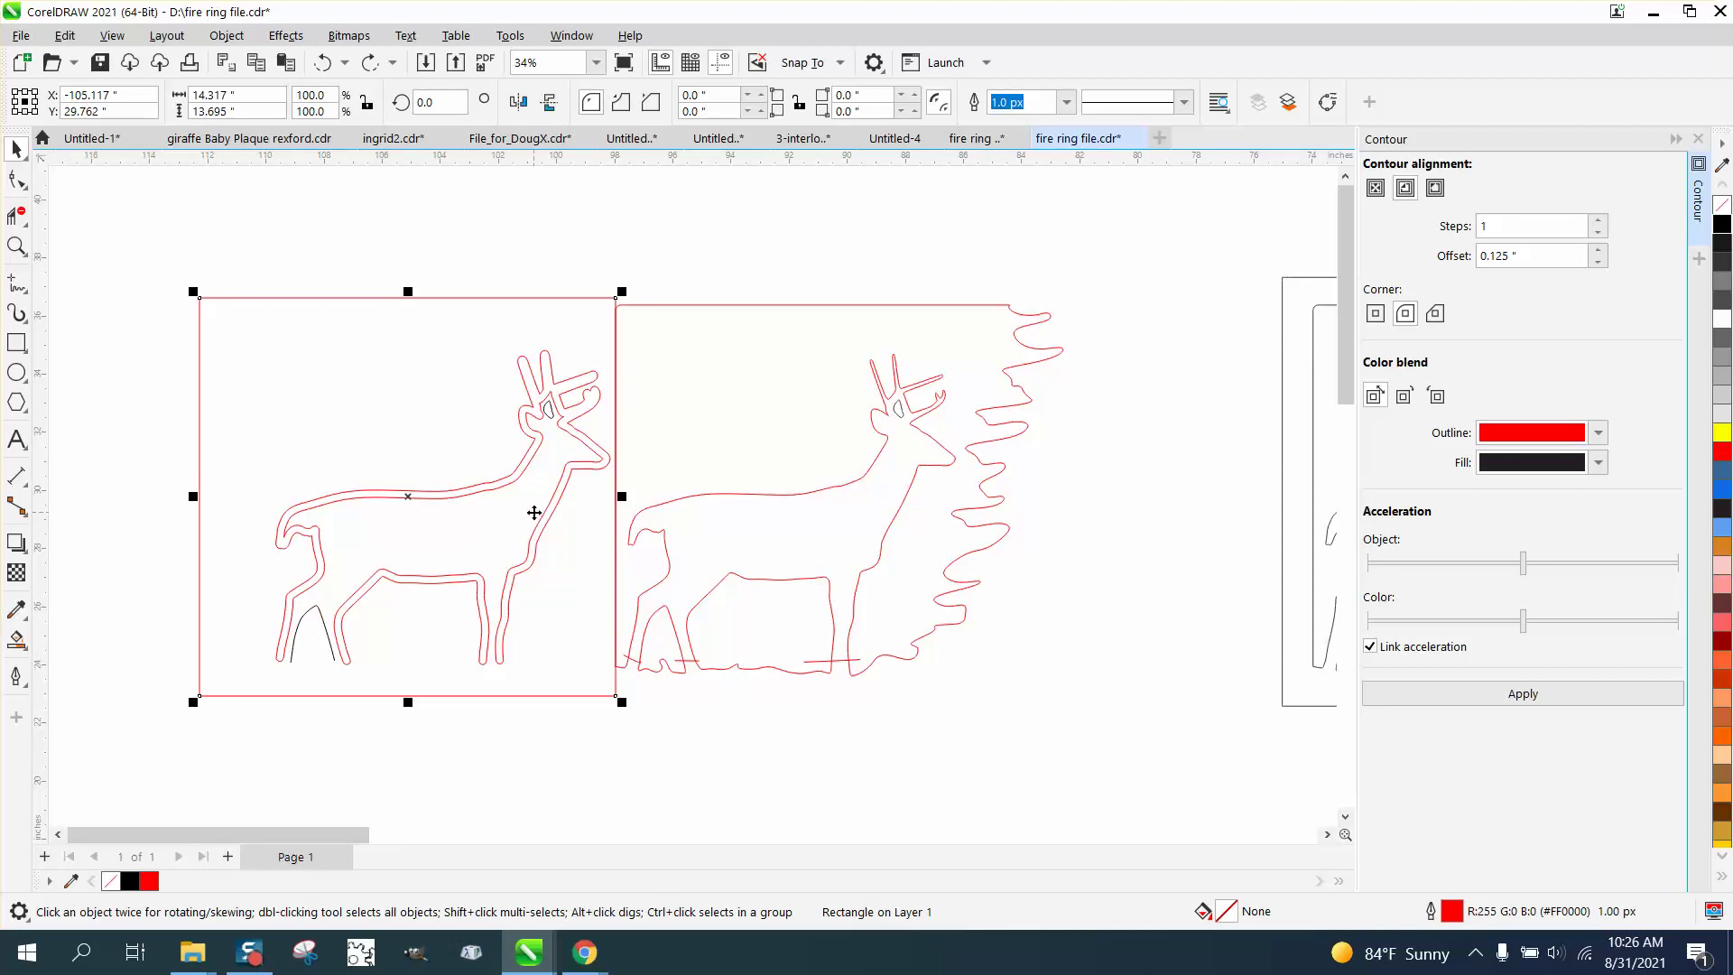
{"action": "left_click", "coordinate": [16, 639]}
{"action": "left_click", "coordinate": [259, 659]}
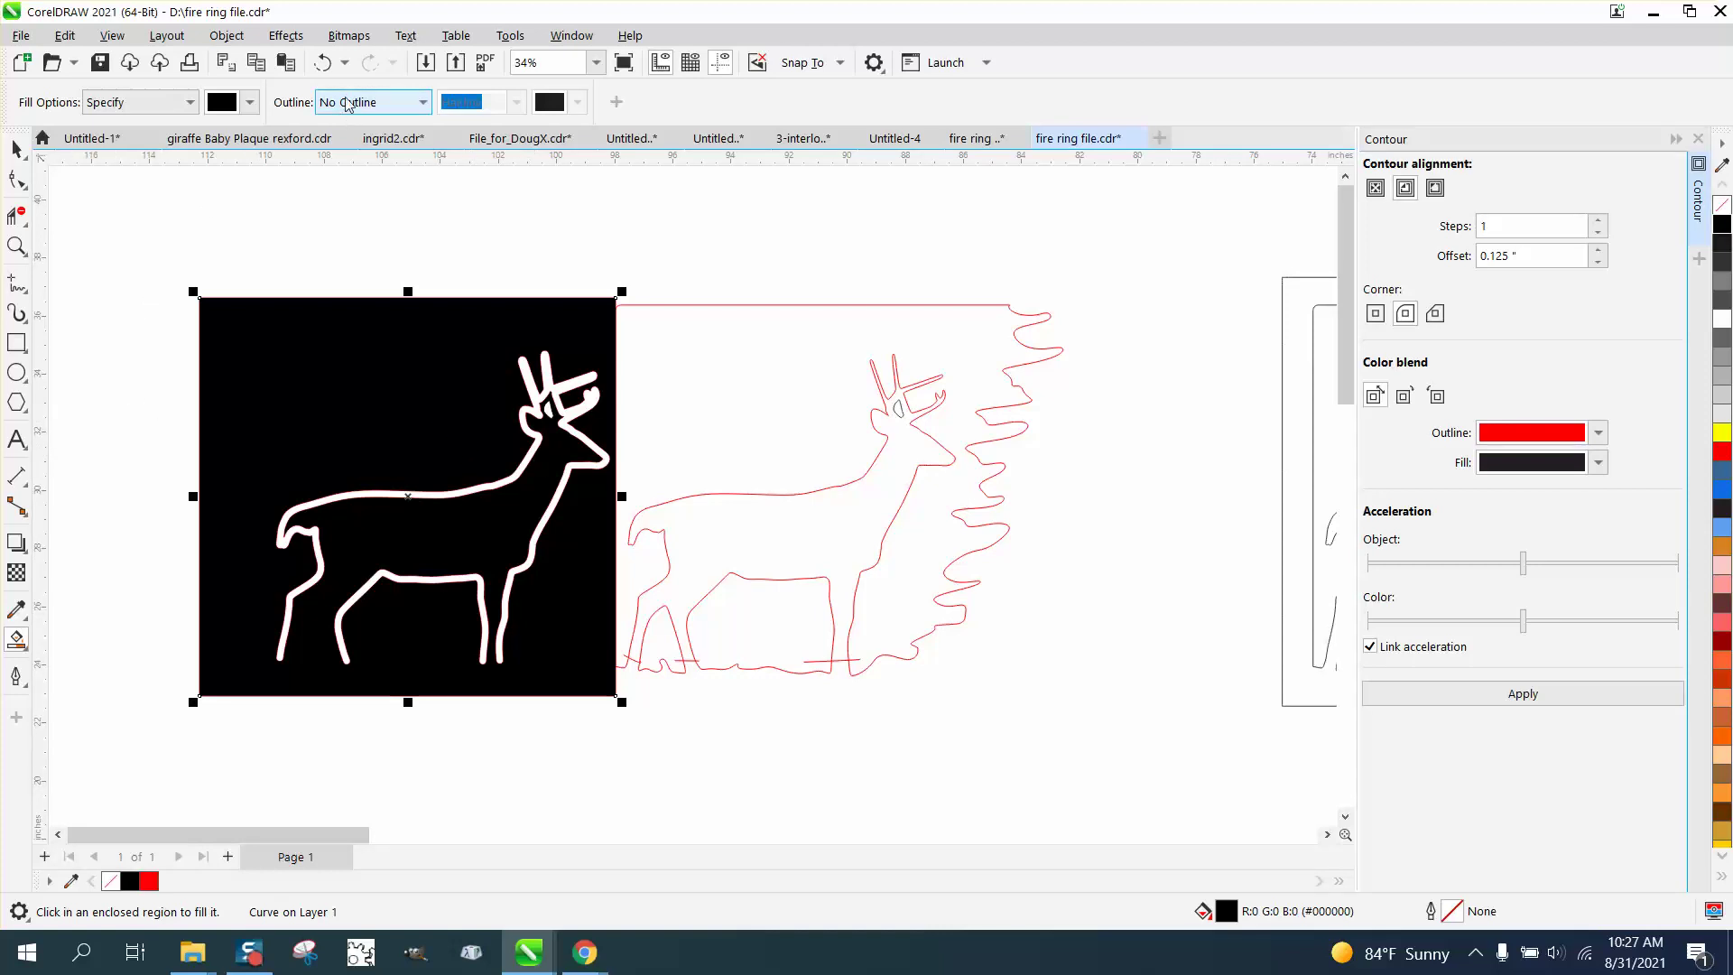
{"action": "left_click", "coordinate": [322, 62]}
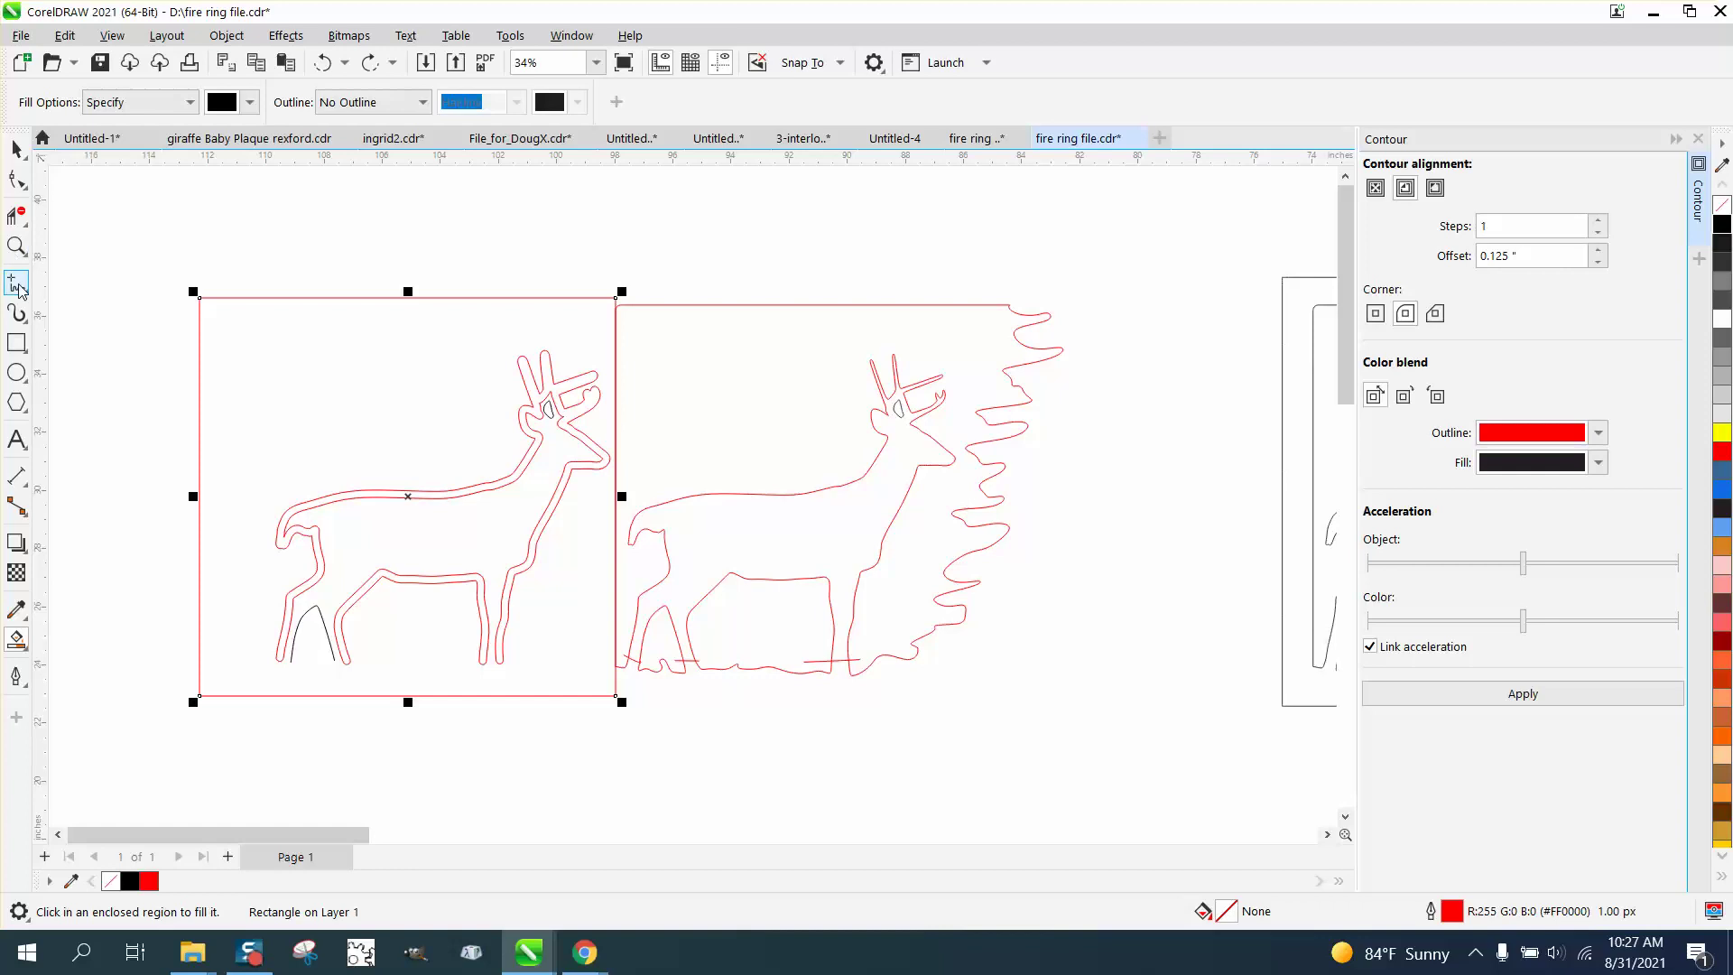
Draw a narrow upright rectangle about 0.15 by 0.85 inches just above the deer's back
{"action": "left_click", "coordinate": [16, 246]}
{"action": "left_click_drag", "start_coordinate": [364, 431], "coordinate": [681, 559]}
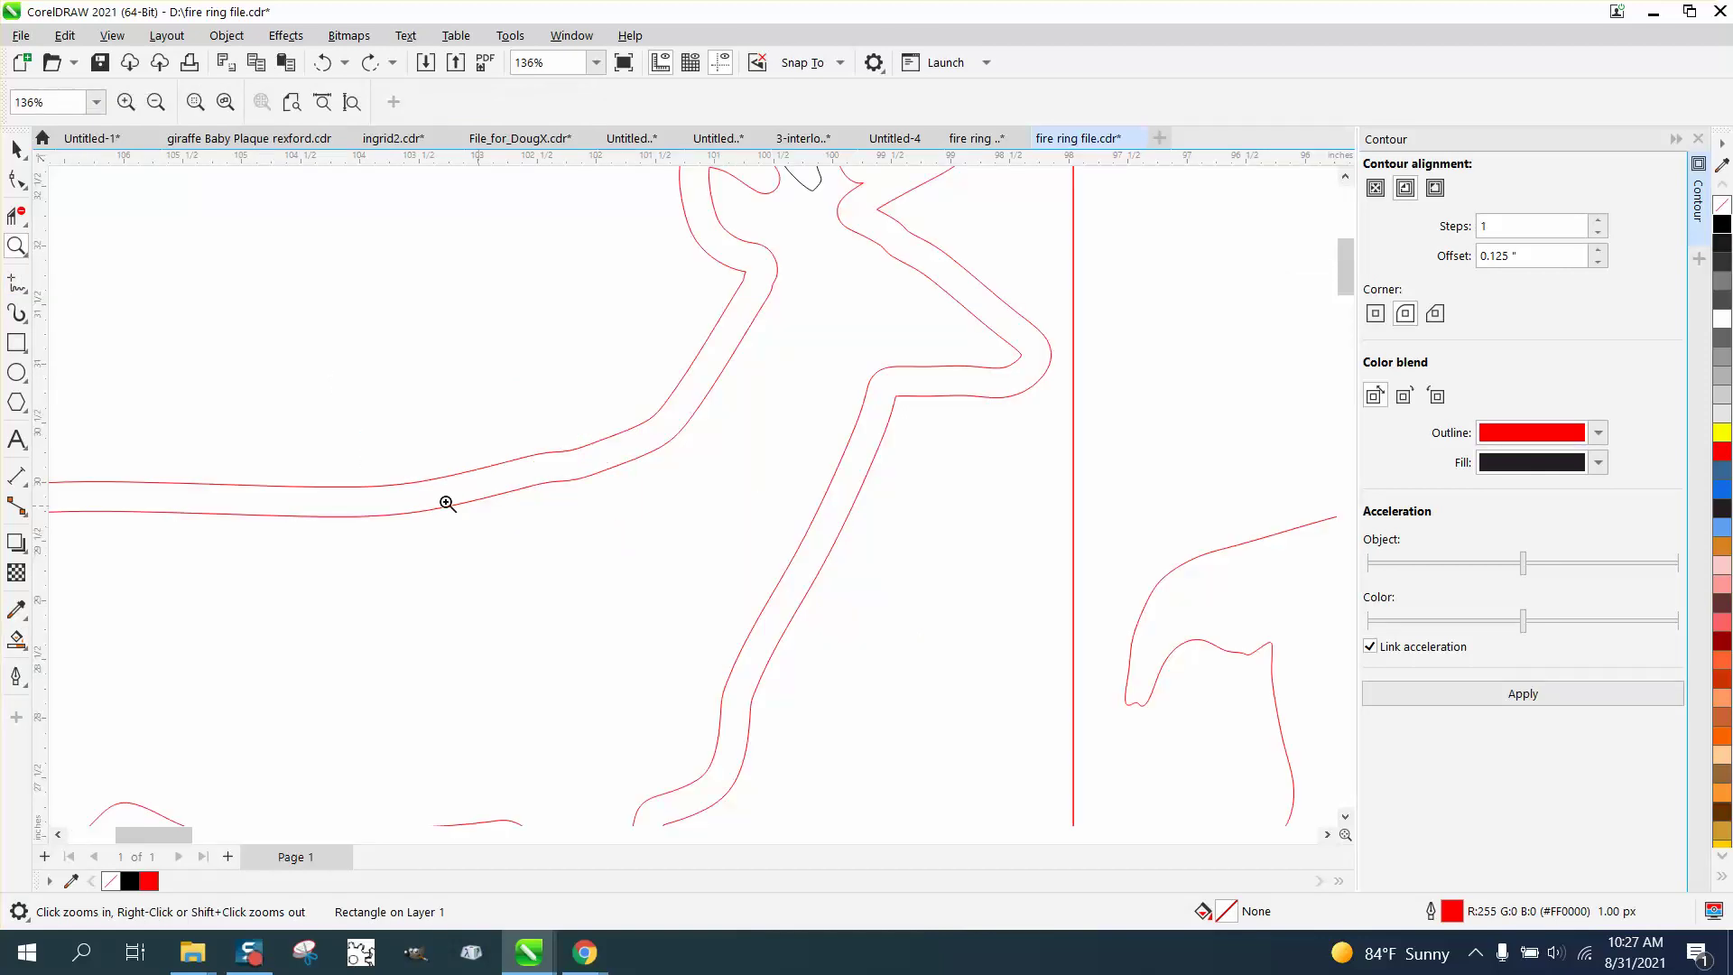
{"action": "left_click", "coordinate": [16, 343]}
{"action": "mouse_move", "coordinate": [409, 305]}
{"action": "left_mouse_down"}
{"action": "mouse_move", "coordinate": [413, 407]}
{"action": "mouse_move", "coordinate": [428, 407]}
{"action": "left_mouse_up"}
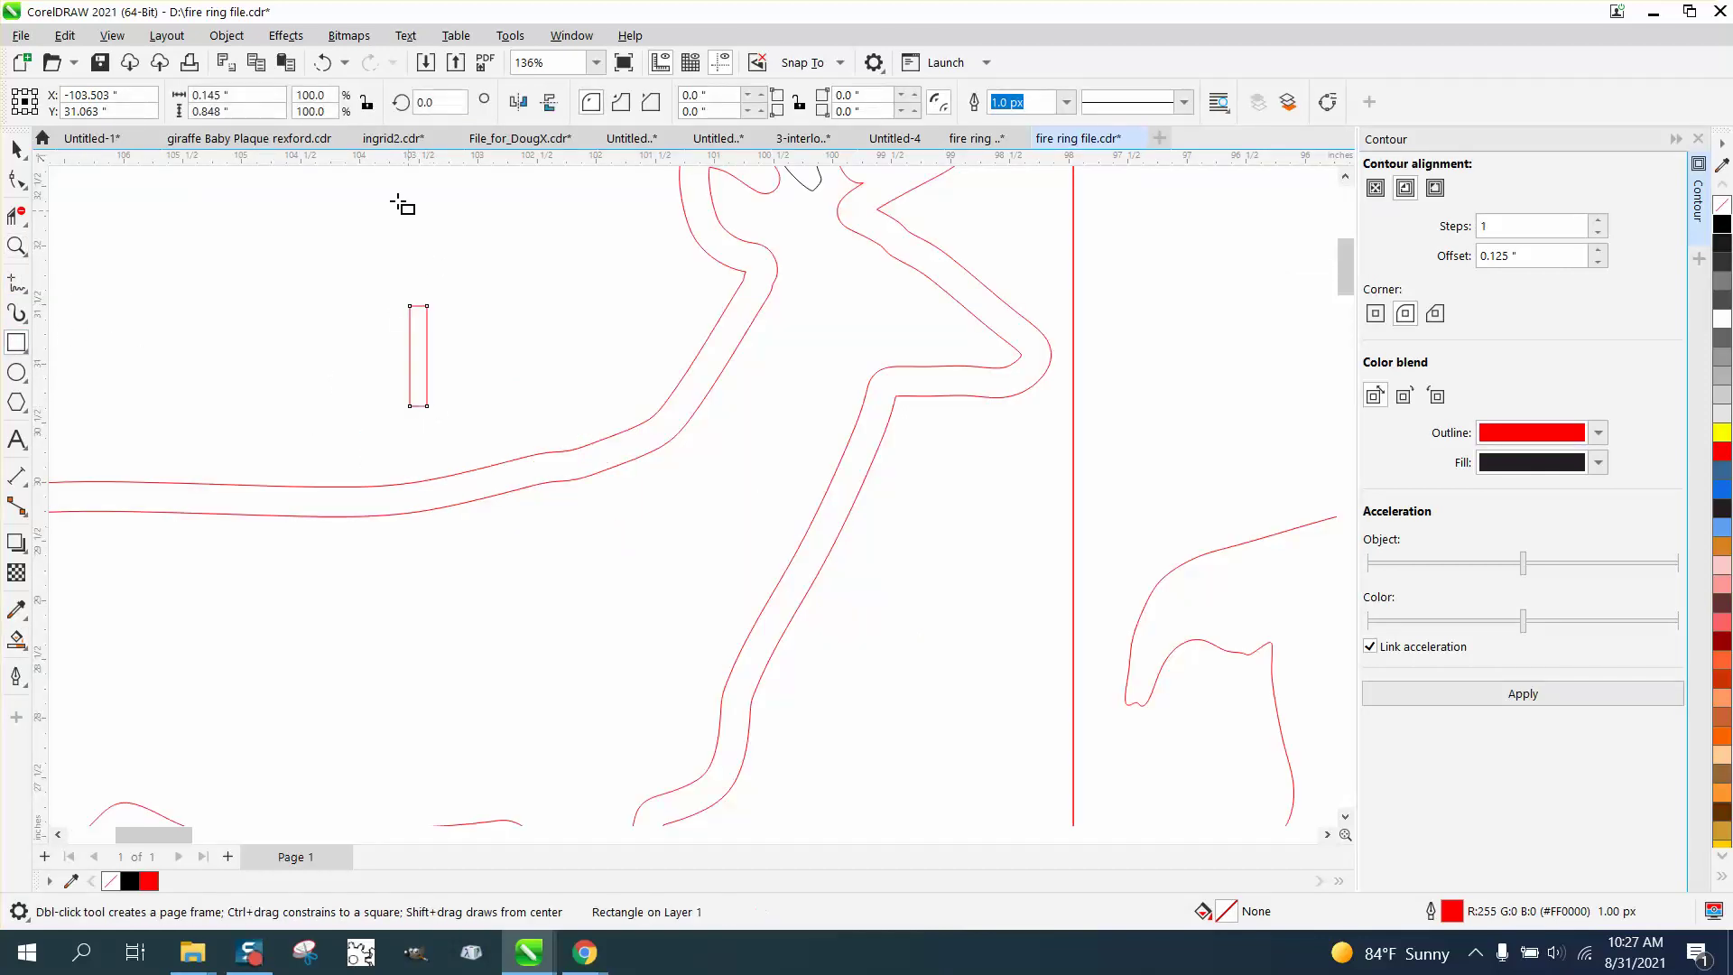
Set the narrow rectangle's width to 0.125 inches
{"action": "triple_click", "coordinate": [236, 94]}
{"action": "type", "text": "1"}
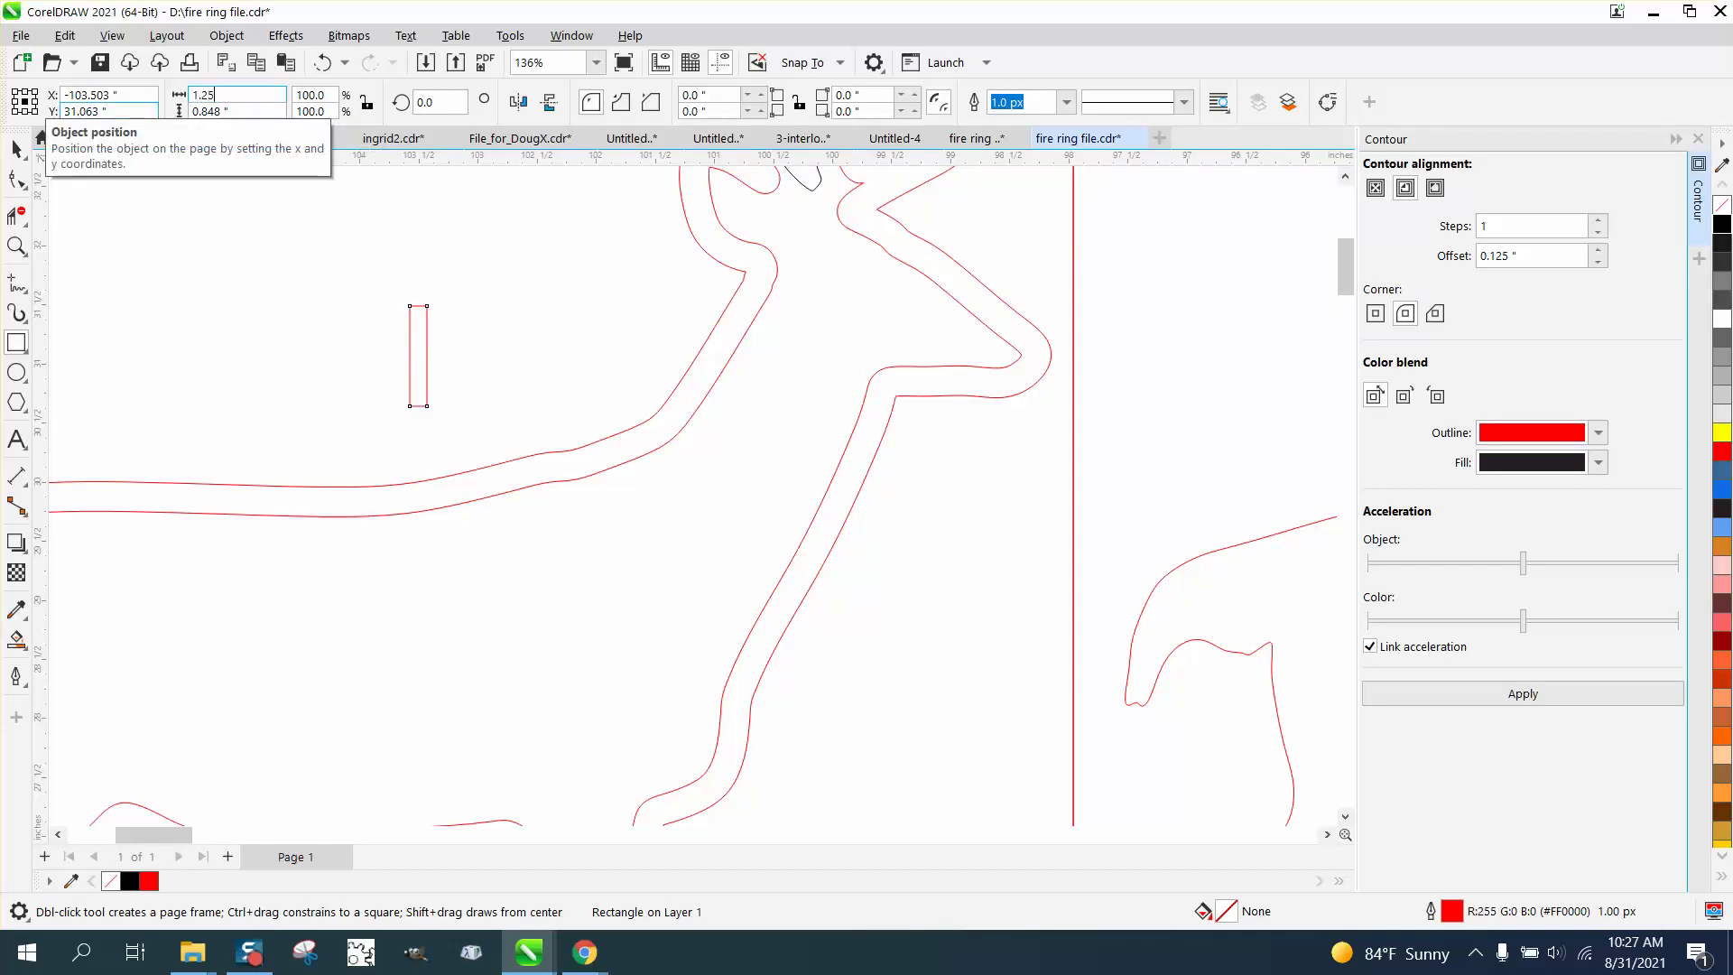
{"action": "type", "text": ".25"}
{"action": "key", "text": "Return"}
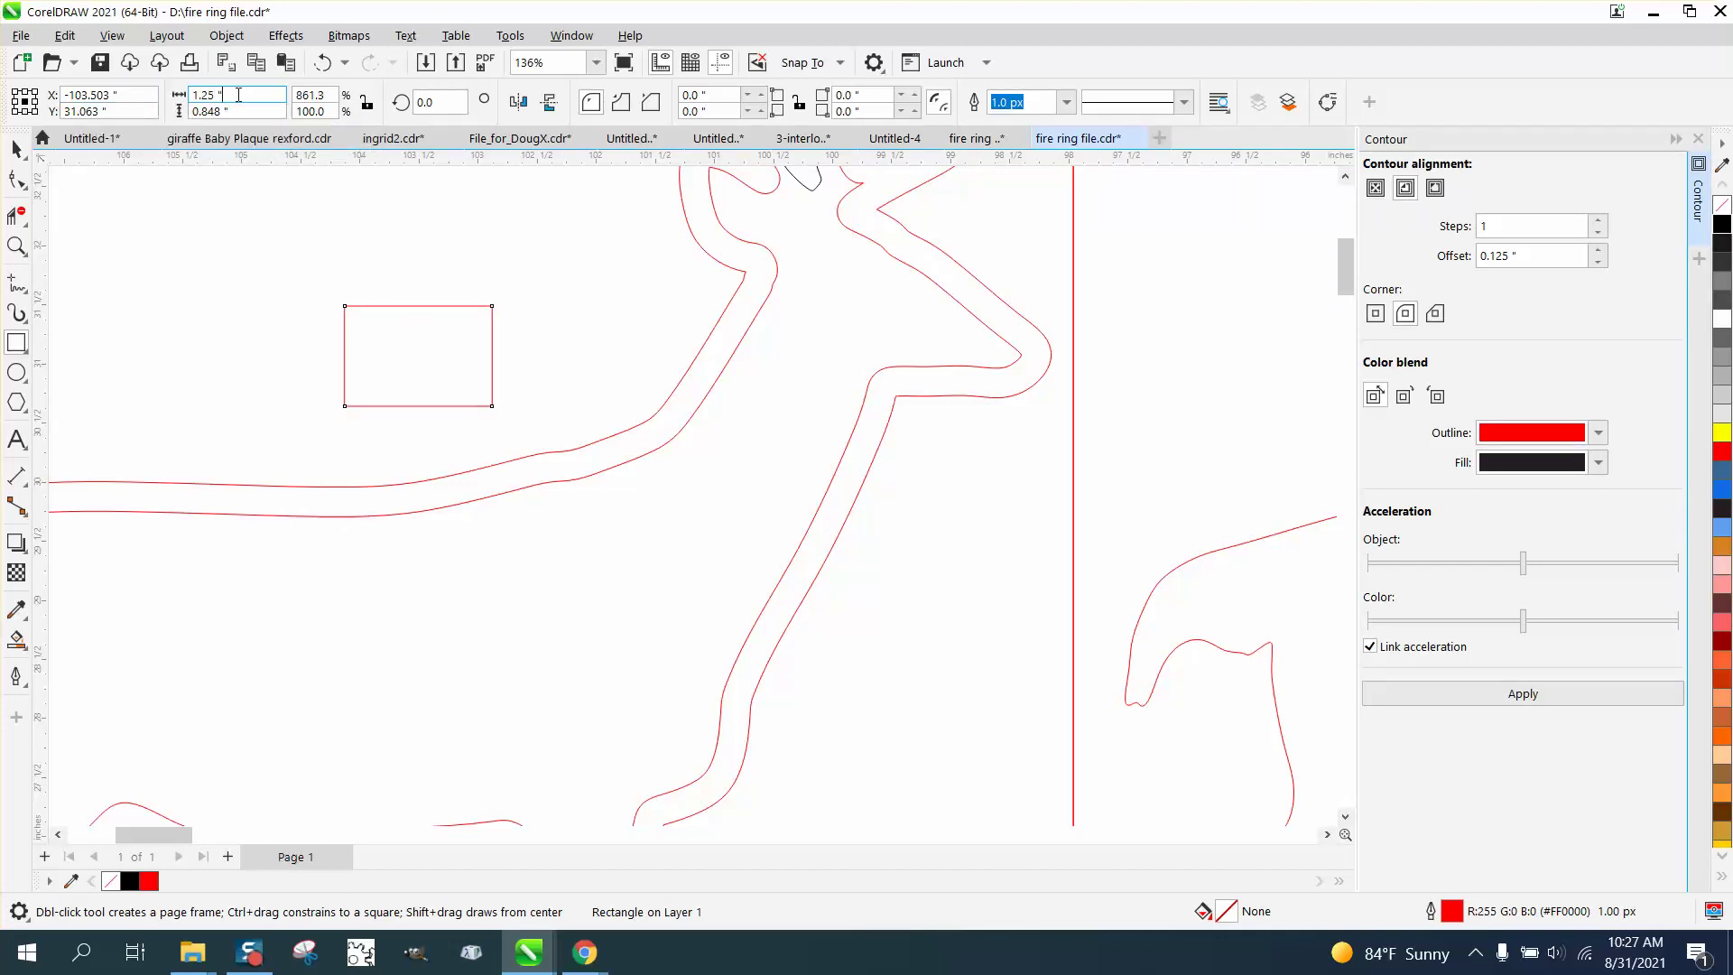
{"action": "type", "text": ".125"}
{"action": "key", "text": "Return"}
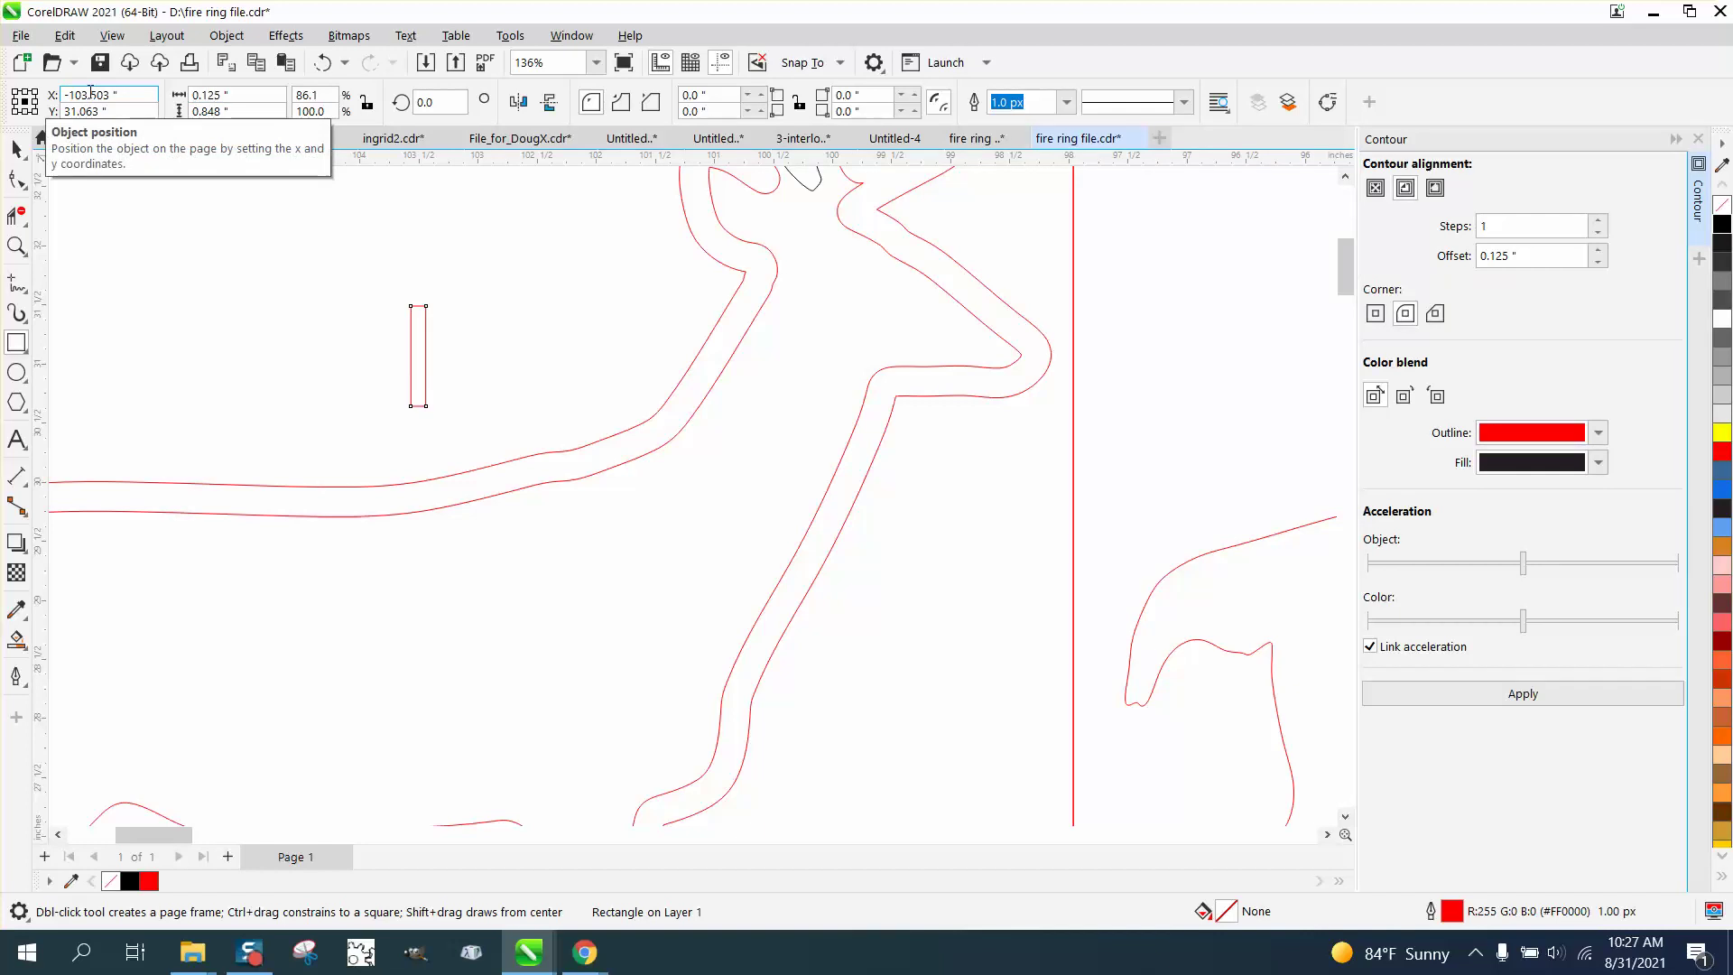
Rotate the narrow rectangle to about 32.7 degrees and place it across both contour lines of the deer's back near the neck
{"action": "left_click", "coordinate": [16, 149]}
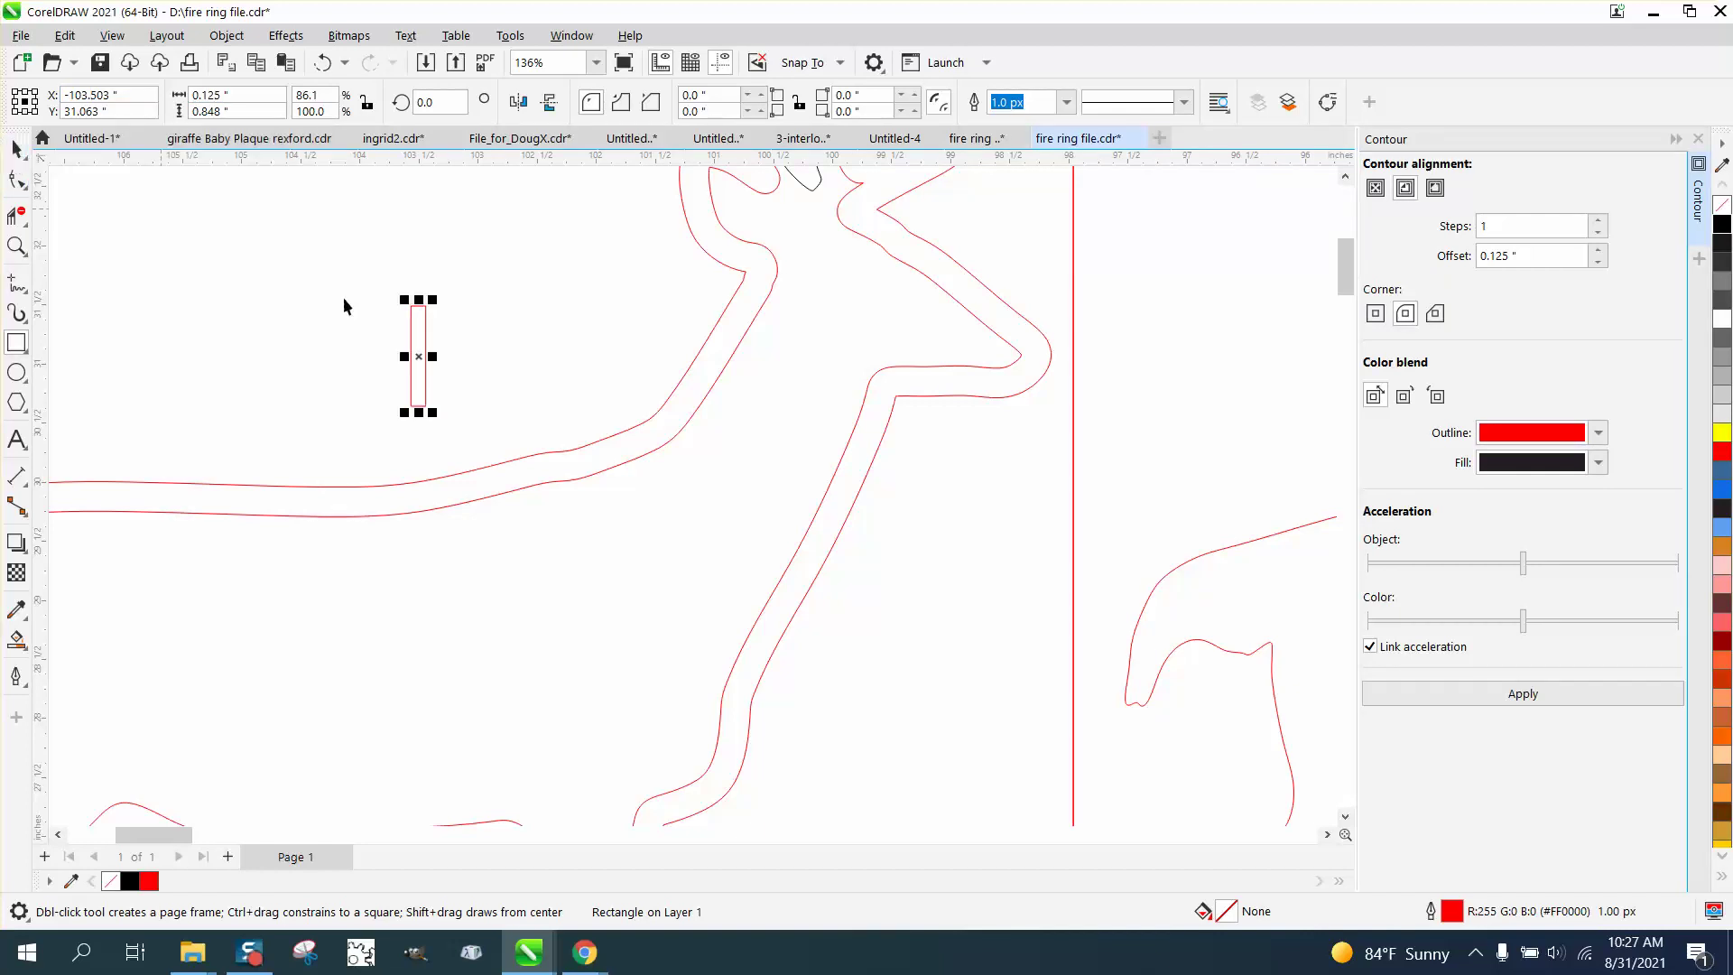
{"action": "left_click", "coordinate": [420, 358]}
{"action": "left_click_drag", "start_coordinate": [437, 408], "coordinate": [537, 473]}
{"action": "left_click", "coordinate": [467, 325]}
{"action": "left_click", "coordinate": [435, 374]}
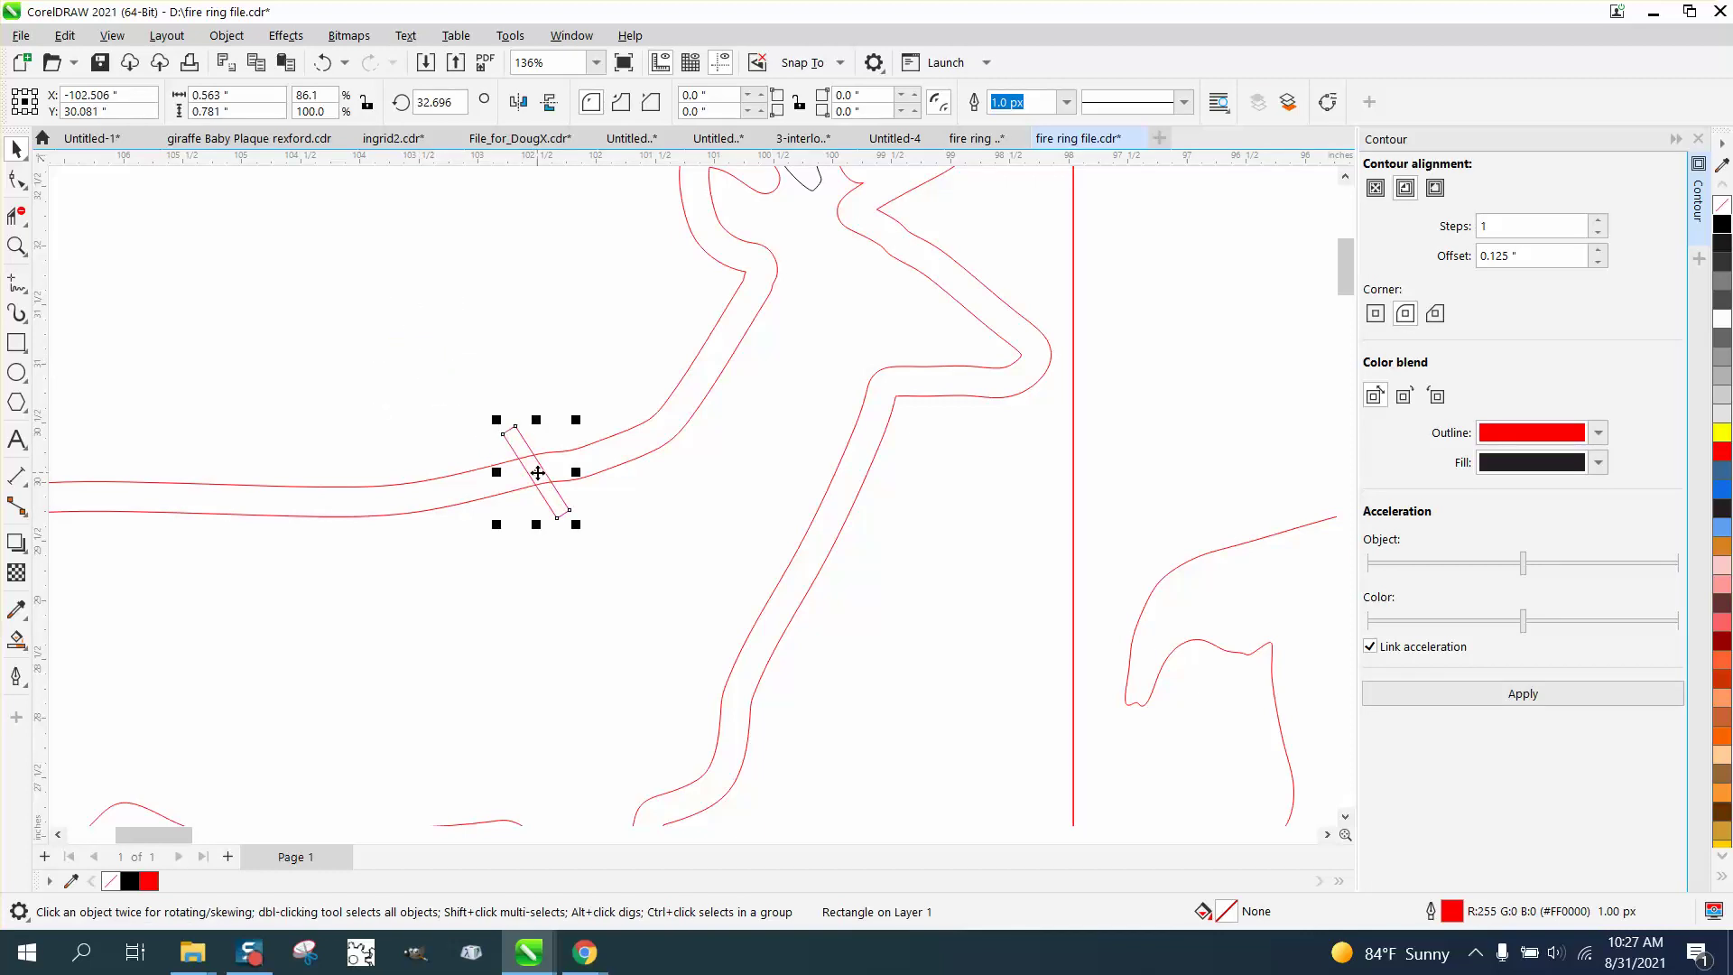
Move the large rectangle around the deer about 2.5 inches right and 1.6 inches down
{"action": "scroll", "coordinate": [538, 473], "scroll_direction": "down", "scroll_amount": 2}
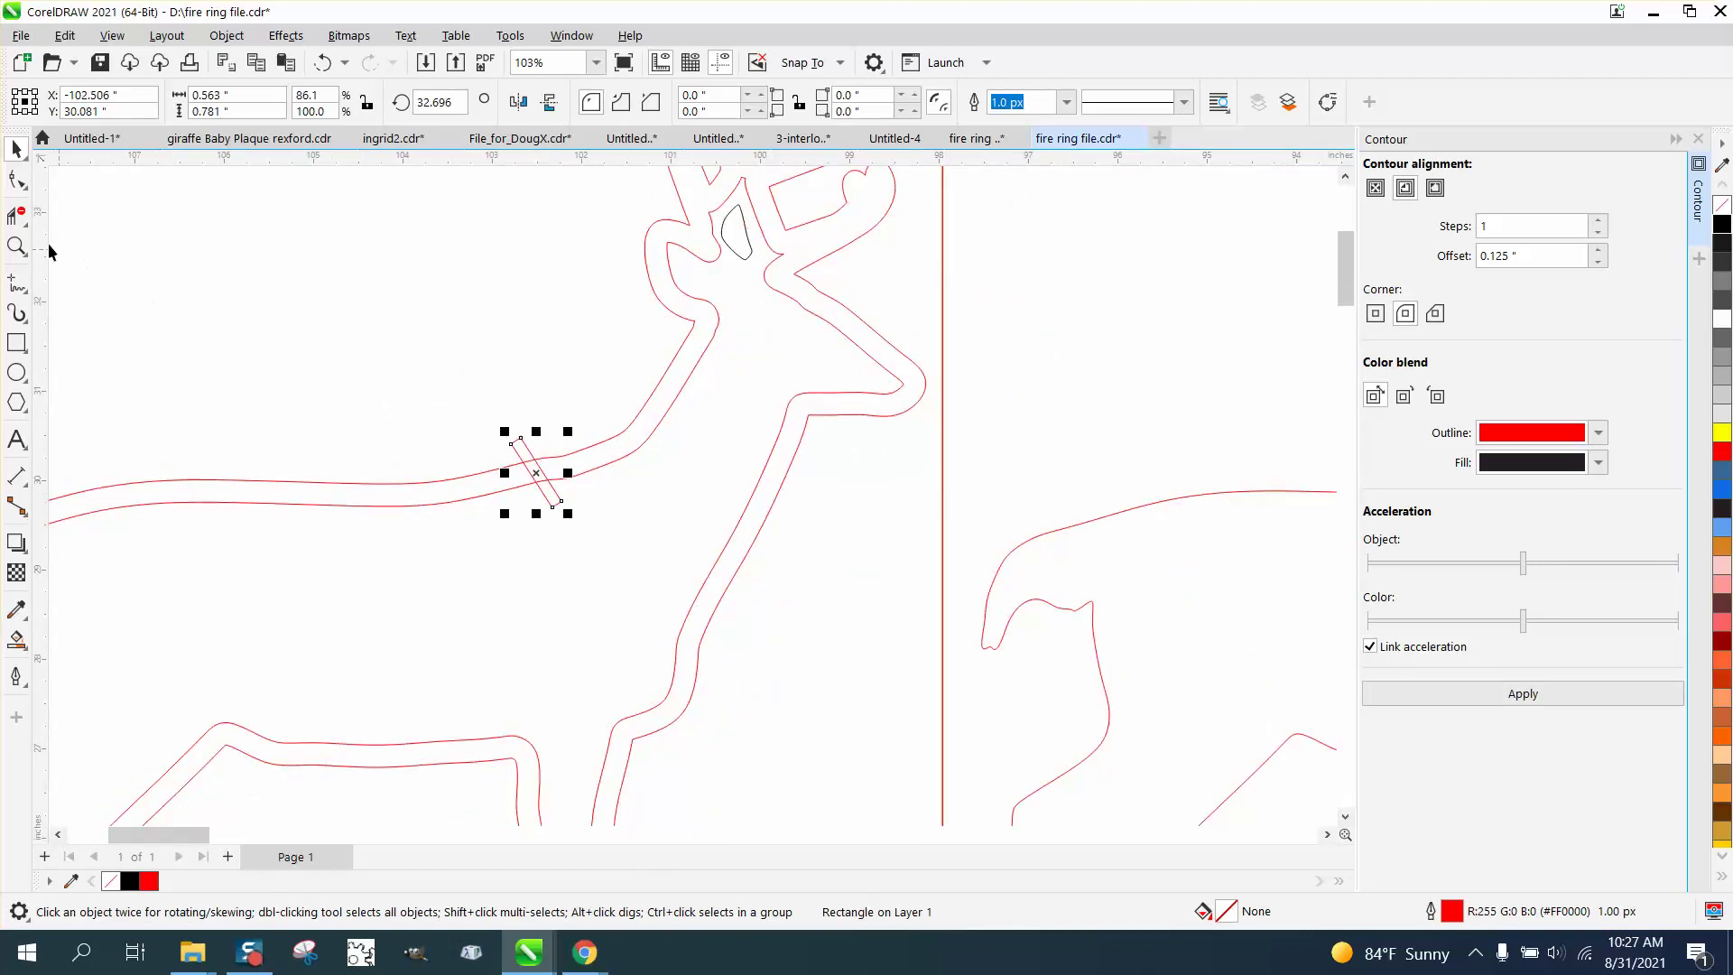
{"action": "left_click", "coordinate": [653, 542]}
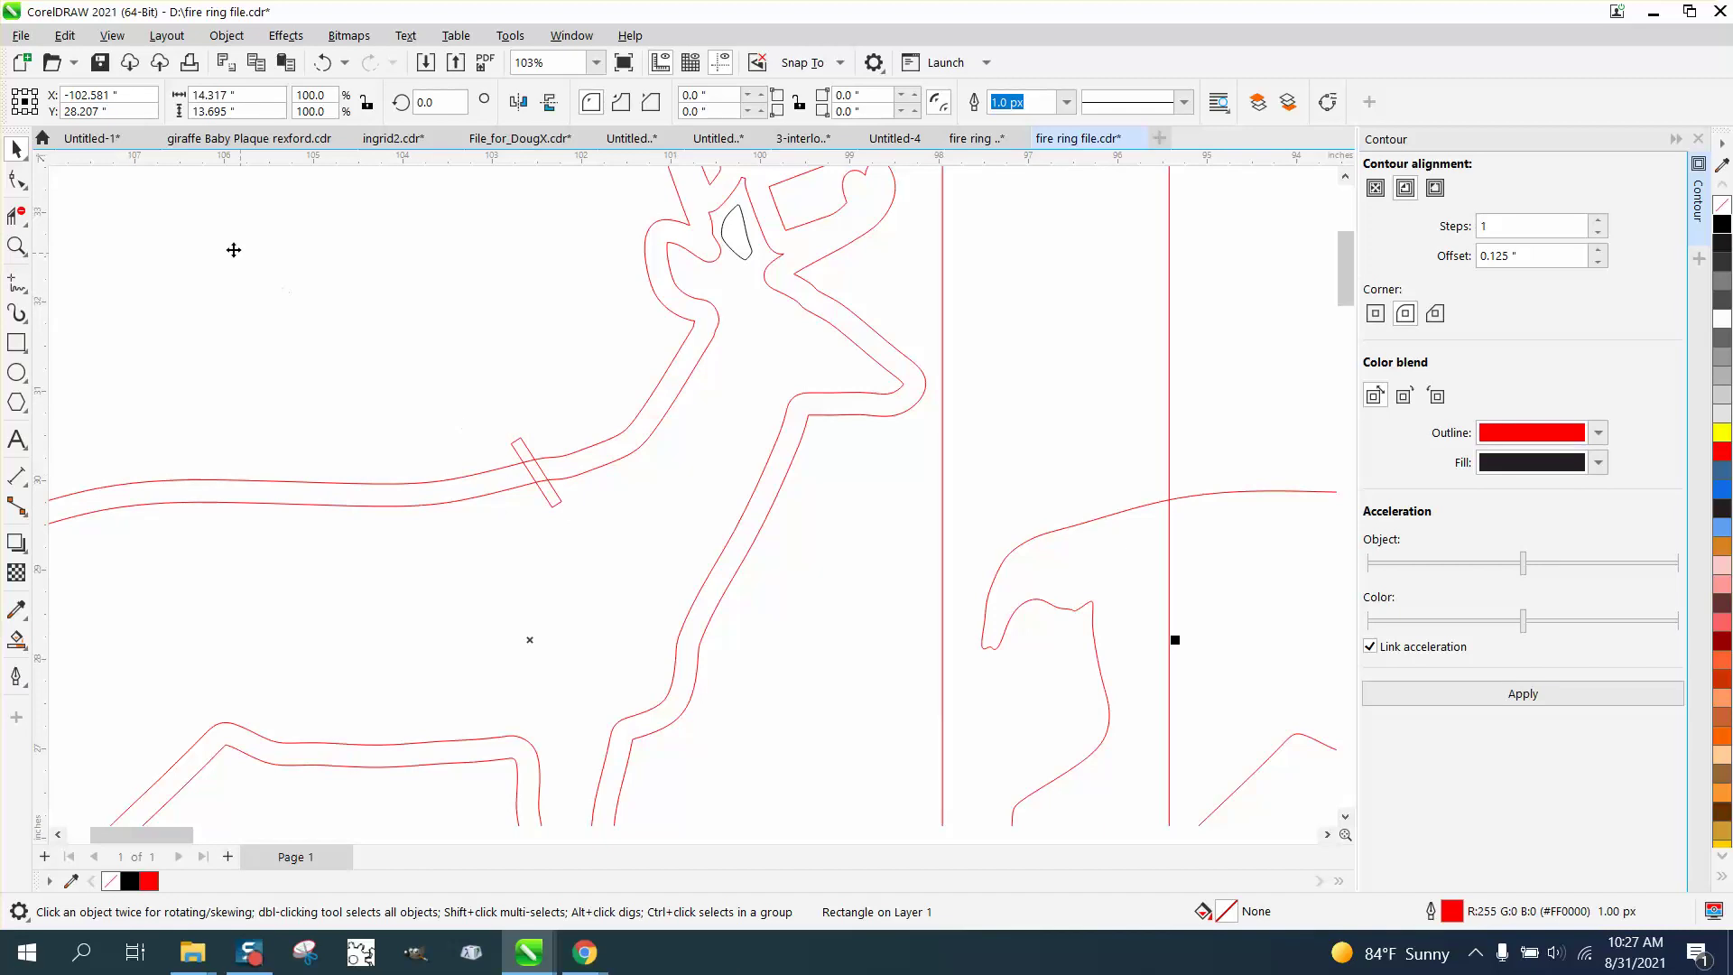
Undo the large rectangle's move and trim the narrow rectangle and back contours with Virtual Segment Delete, leaving an open bridge across them
{"action": "left_click", "coordinate": [325, 63]}
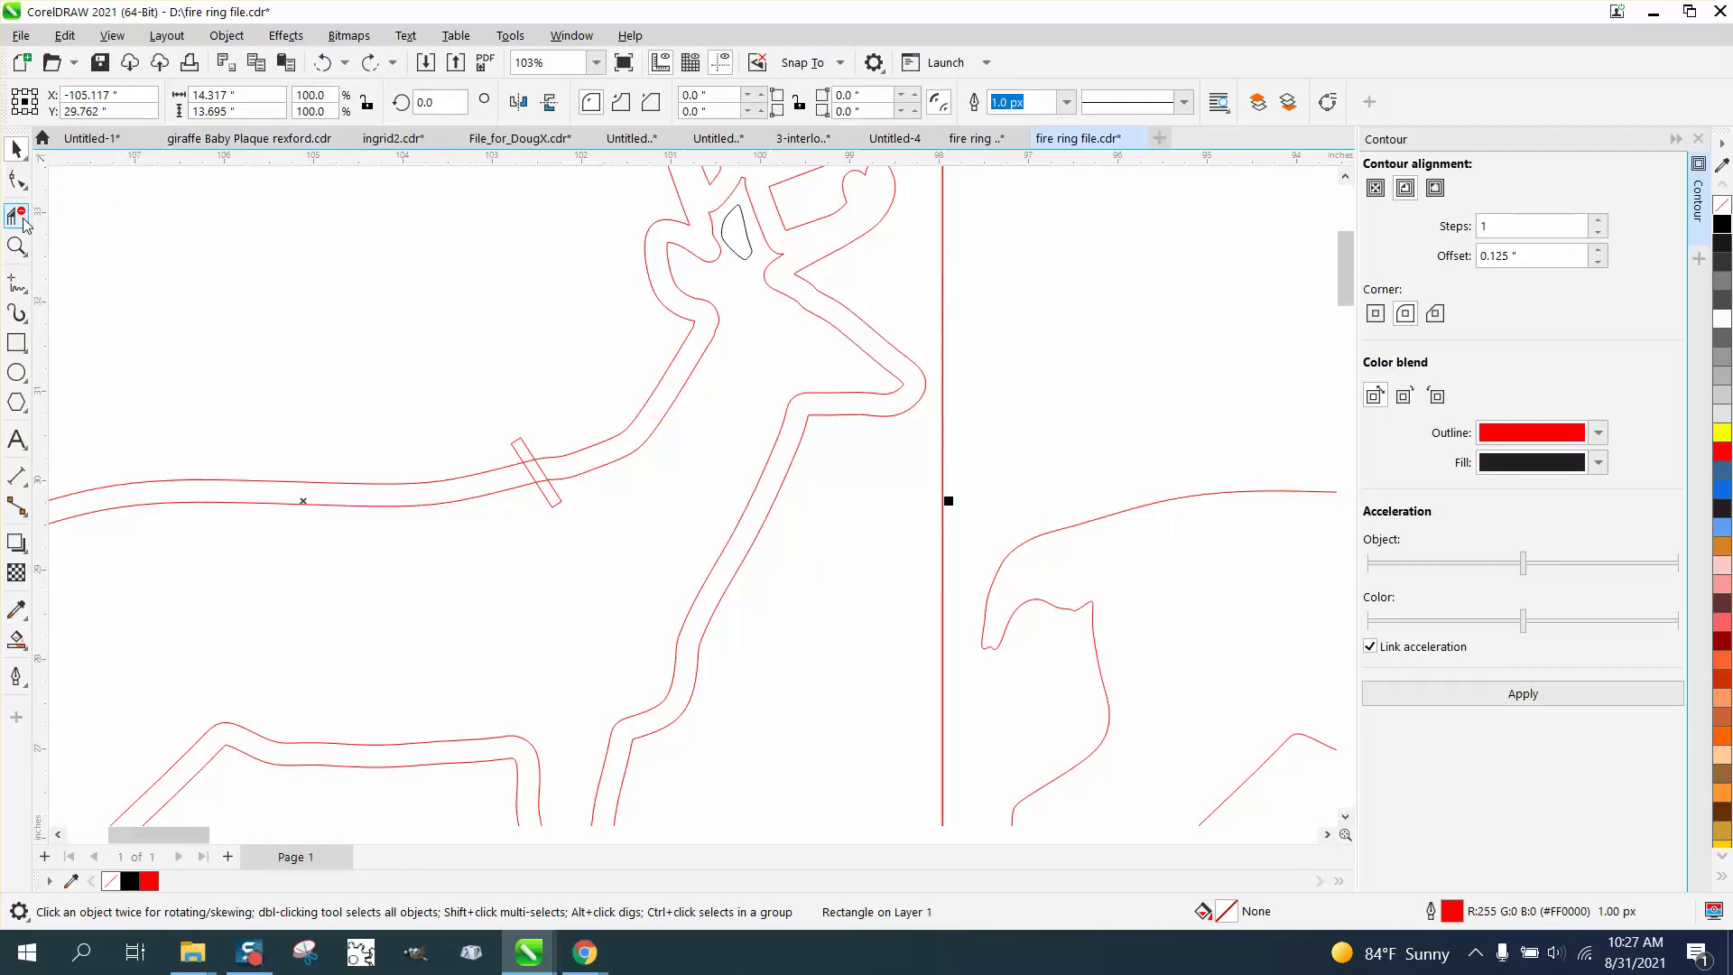
{"action": "left_click", "coordinate": [17, 245]}
{"action": "left_click", "coordinate": [578, 531]}
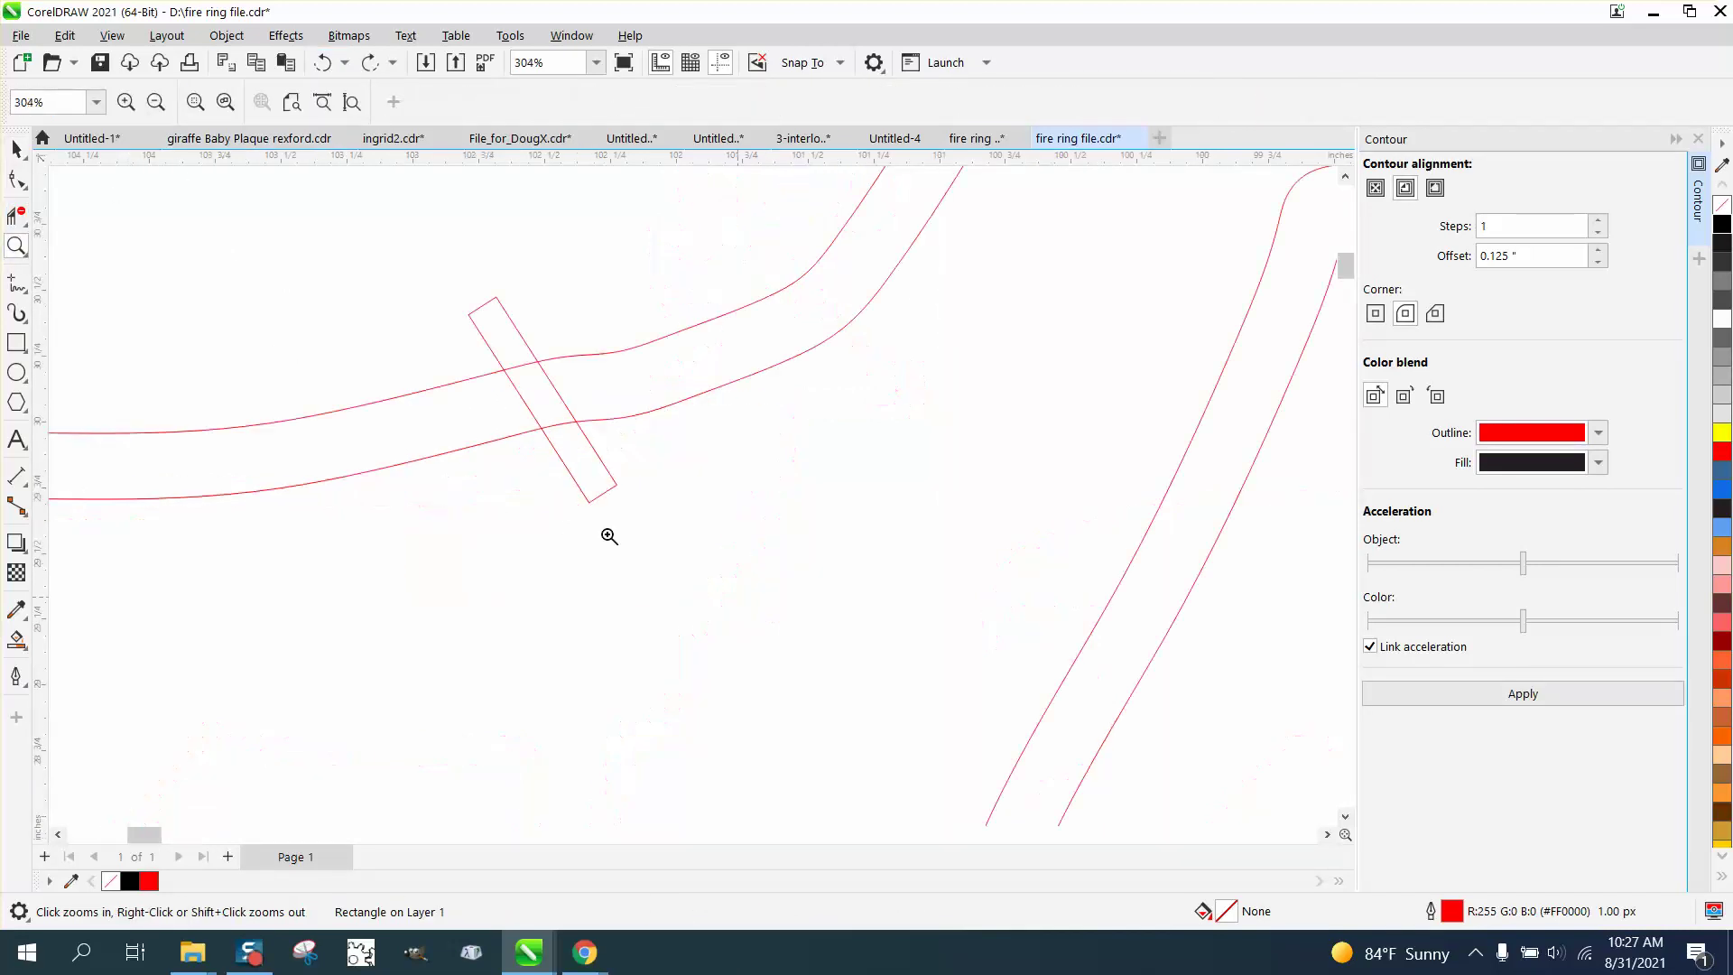
{"action": "left_click", "coordinate": [22, 221]}
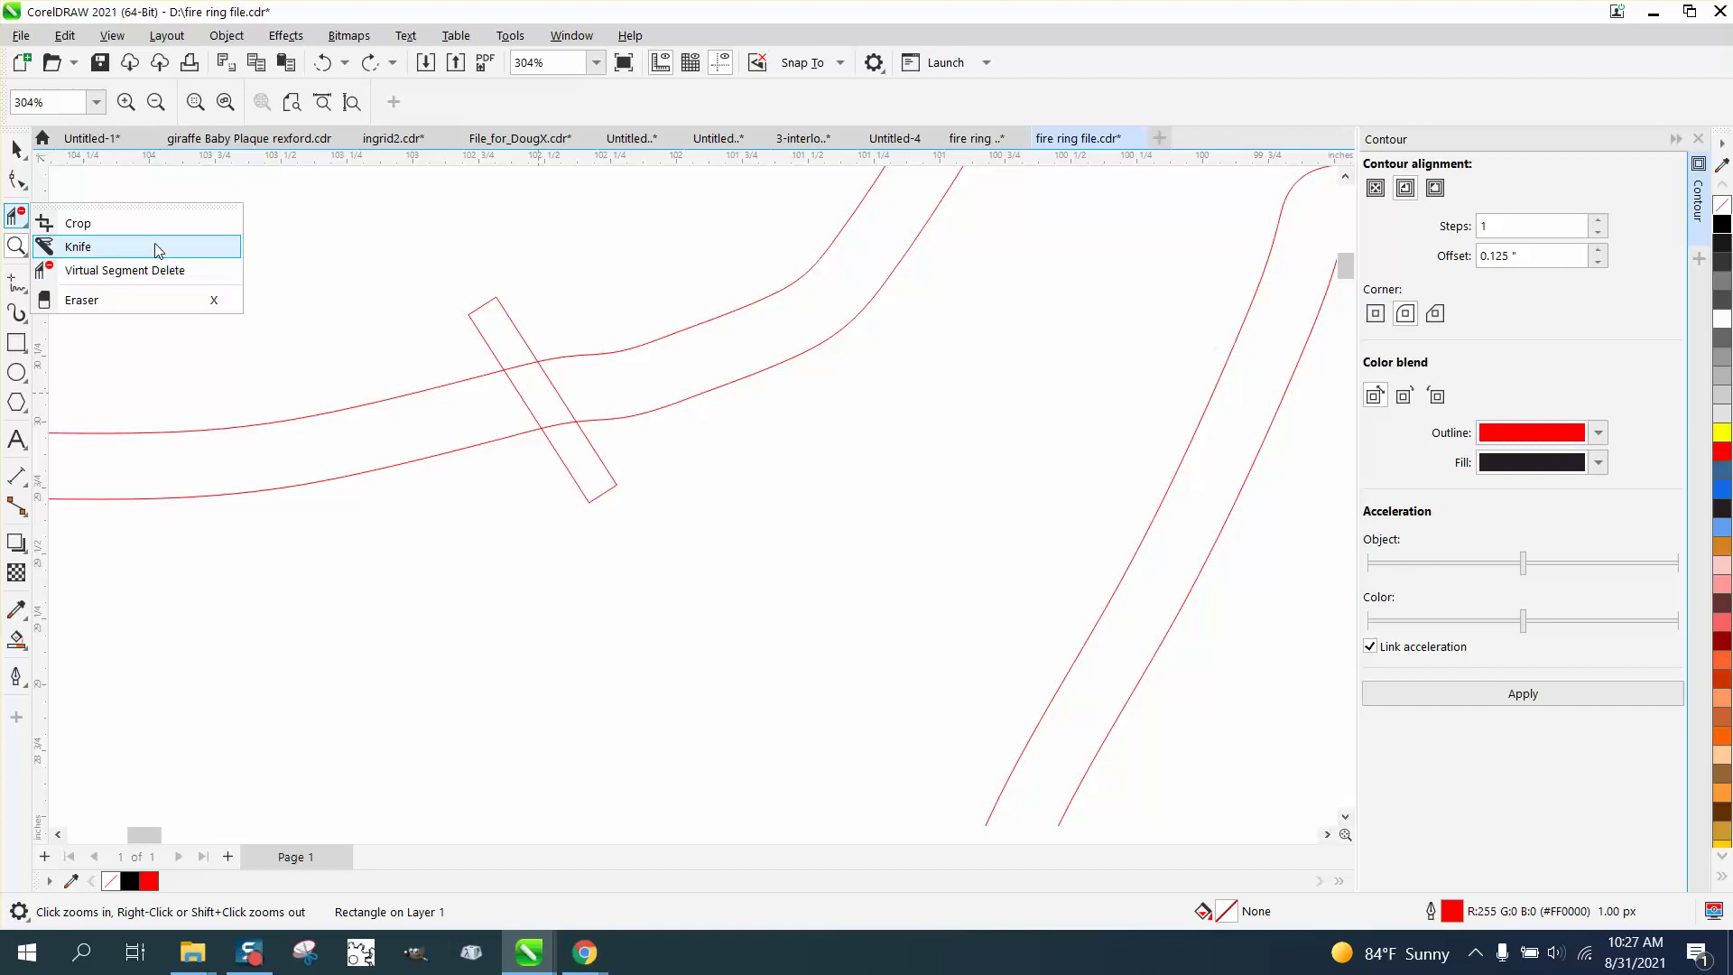
{"action": "left_click", "coordinate": [149, 271]}
{"action": "left_click", "coordinate": [476, 317]}
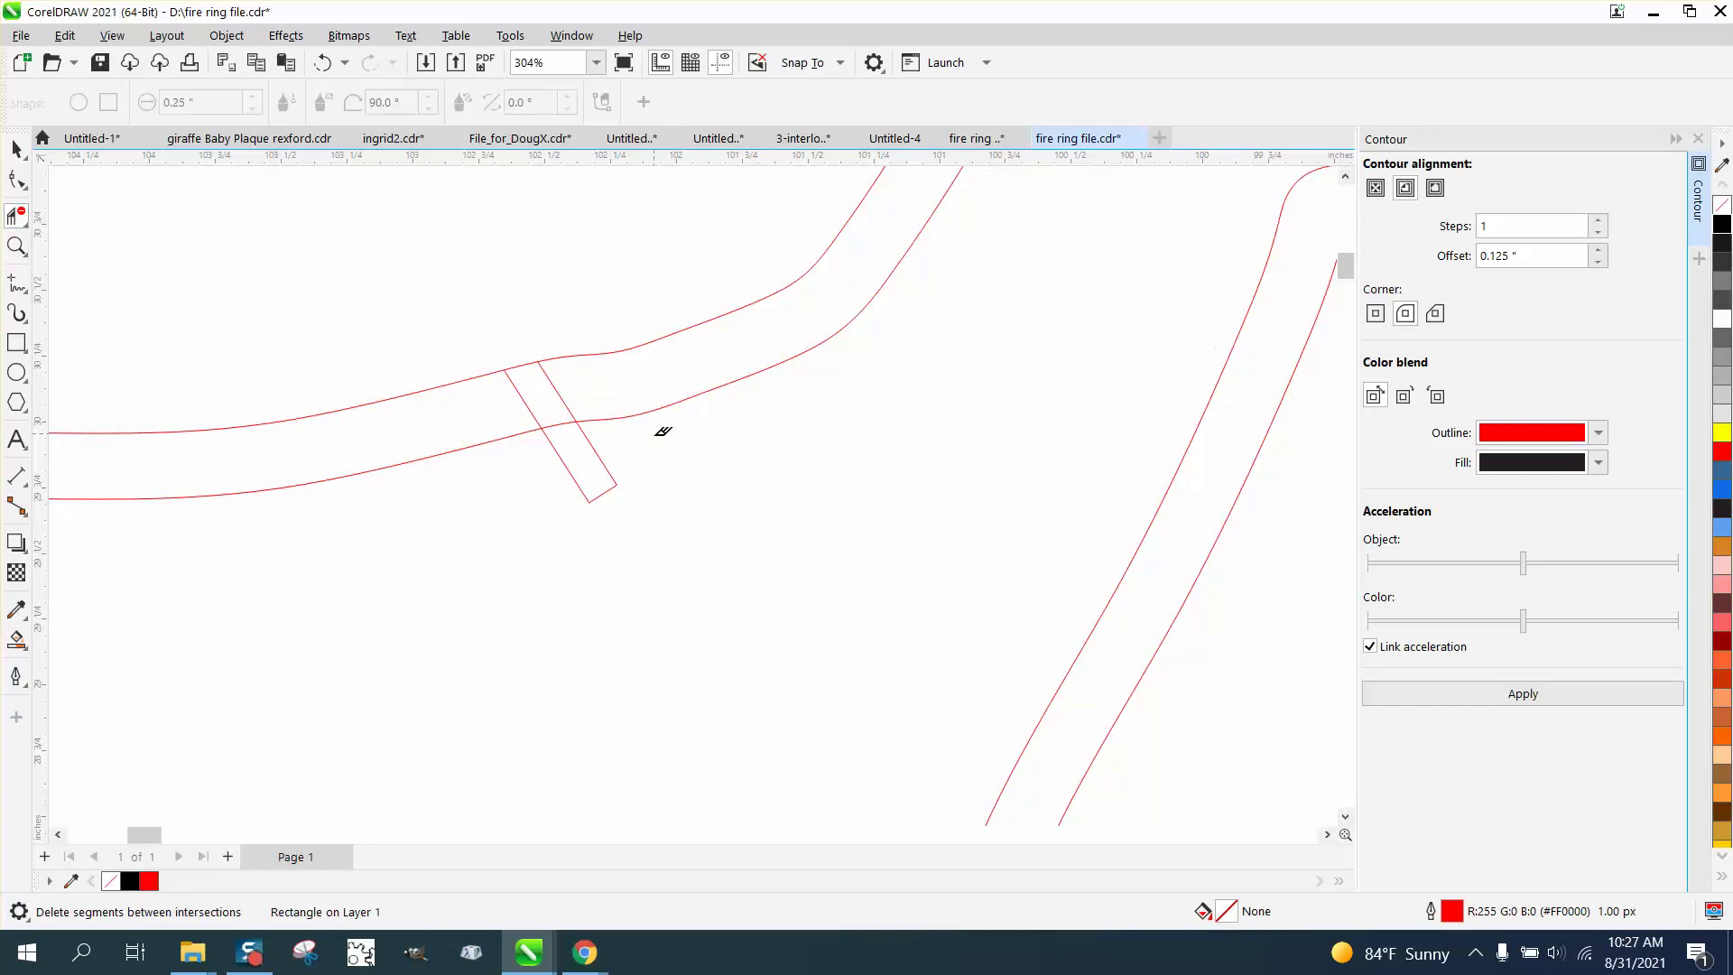
{"action": "left_click", "coordinate": [577, 478]}
{"action": "left_click", "coordinate": [535, 358]}
{"action": "left_click", "coordinate": [560, 423]}
Delete the large rectangle around the contour deer
{"action": "scroll", "coordinate": [562, 503], "scroll_direction": "down", "scroll_amount": 2}
{"action": "scroll", "coordinate": [562, 502], "scroll_direction": "down", "scroll_amount": 4}
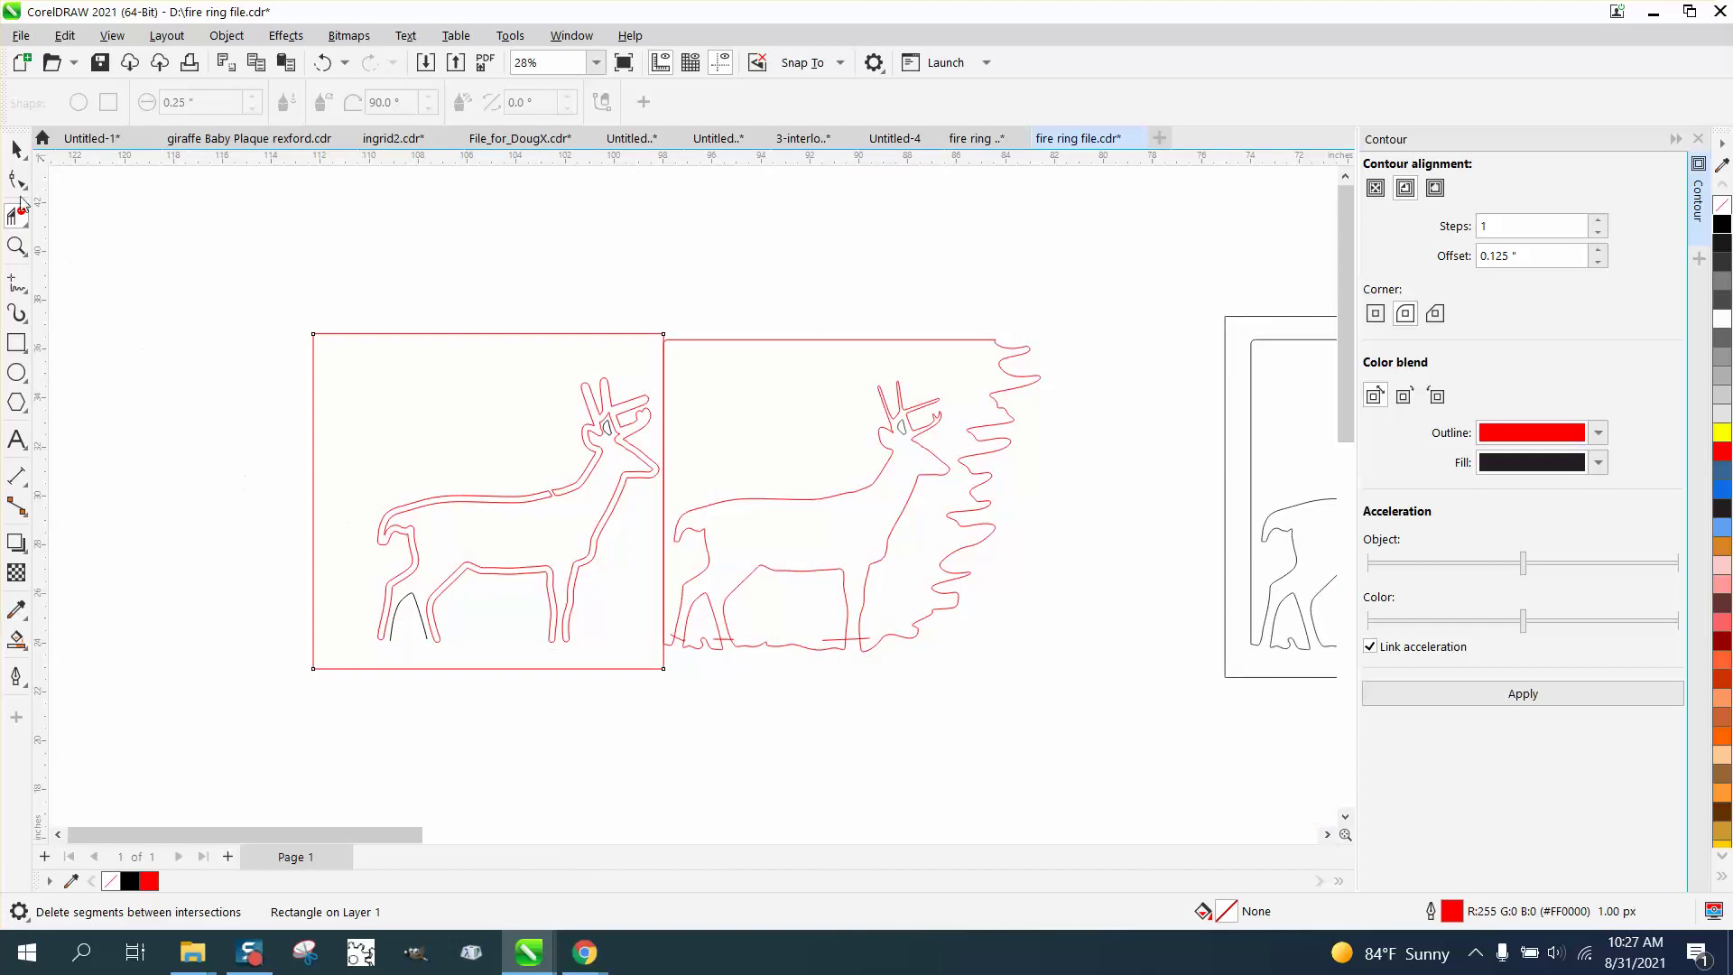
{"action": "left_click", "coordinate": [17, 149]}
{"action": "scroll", "coordinate": [569, 785], "scroll_direction": "down", "scroll_amount": 1}
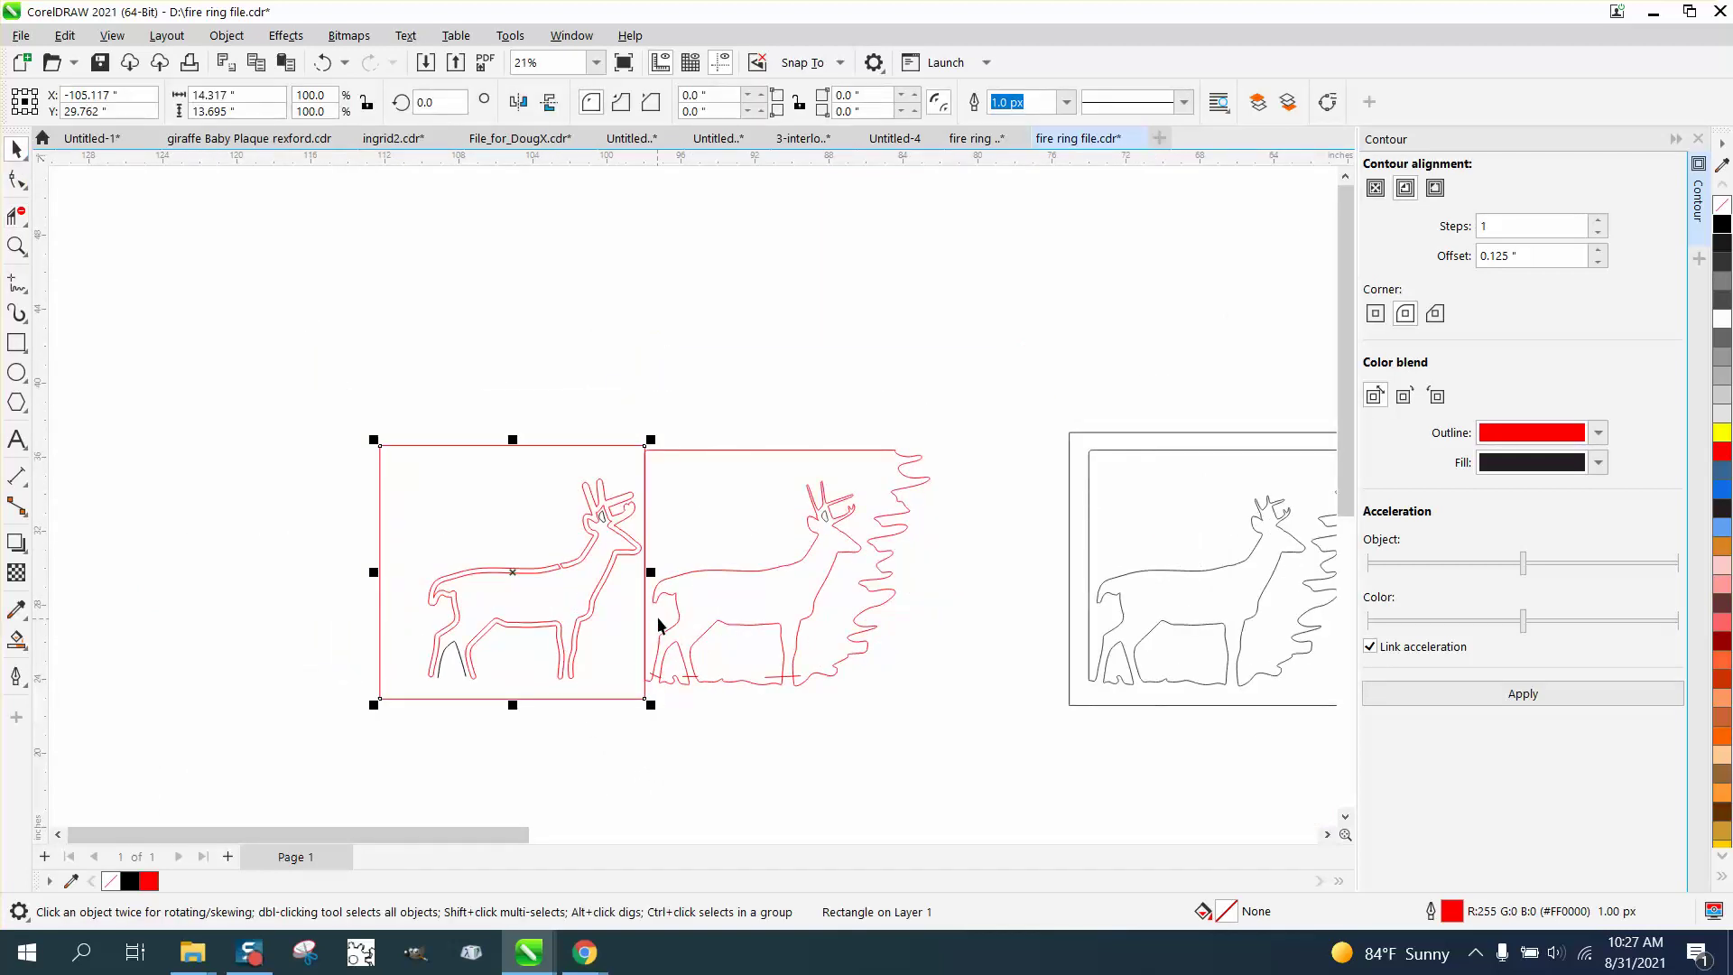
{"action": "key", "text": "Delete"}
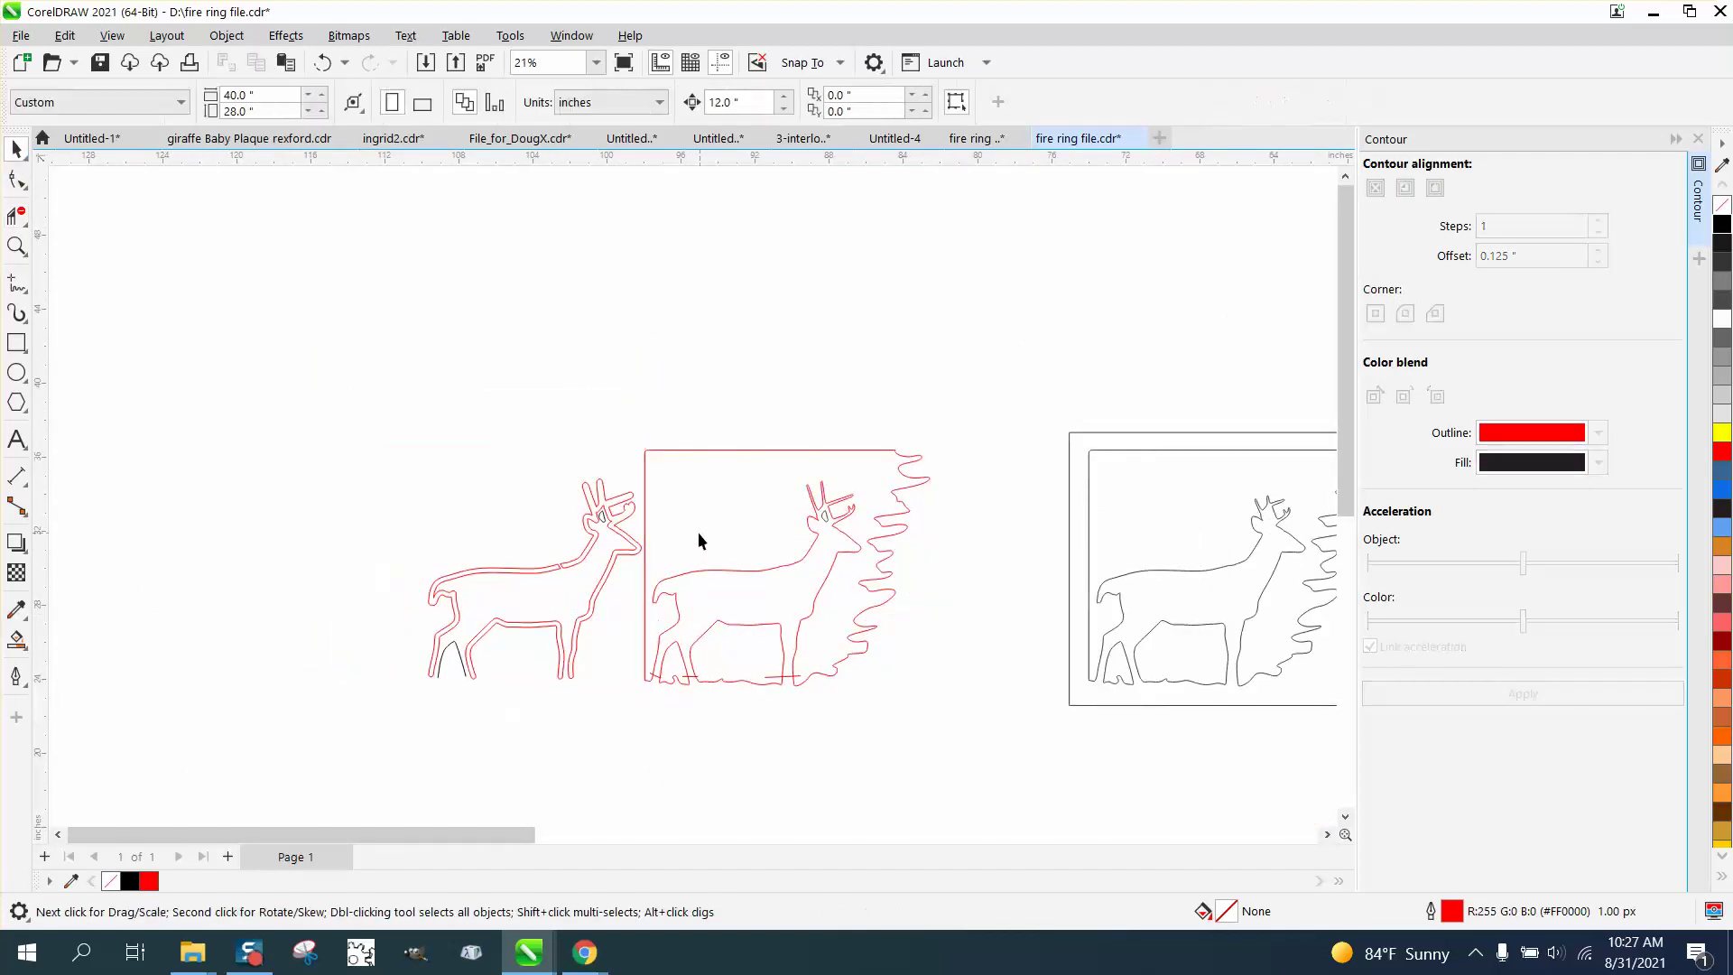
Smart-fill the contour deer's back and hind-leg band and its head and chest band black, shifting each fill left of the deer
{"action": "left_click", "coordinate": [17, 639]}
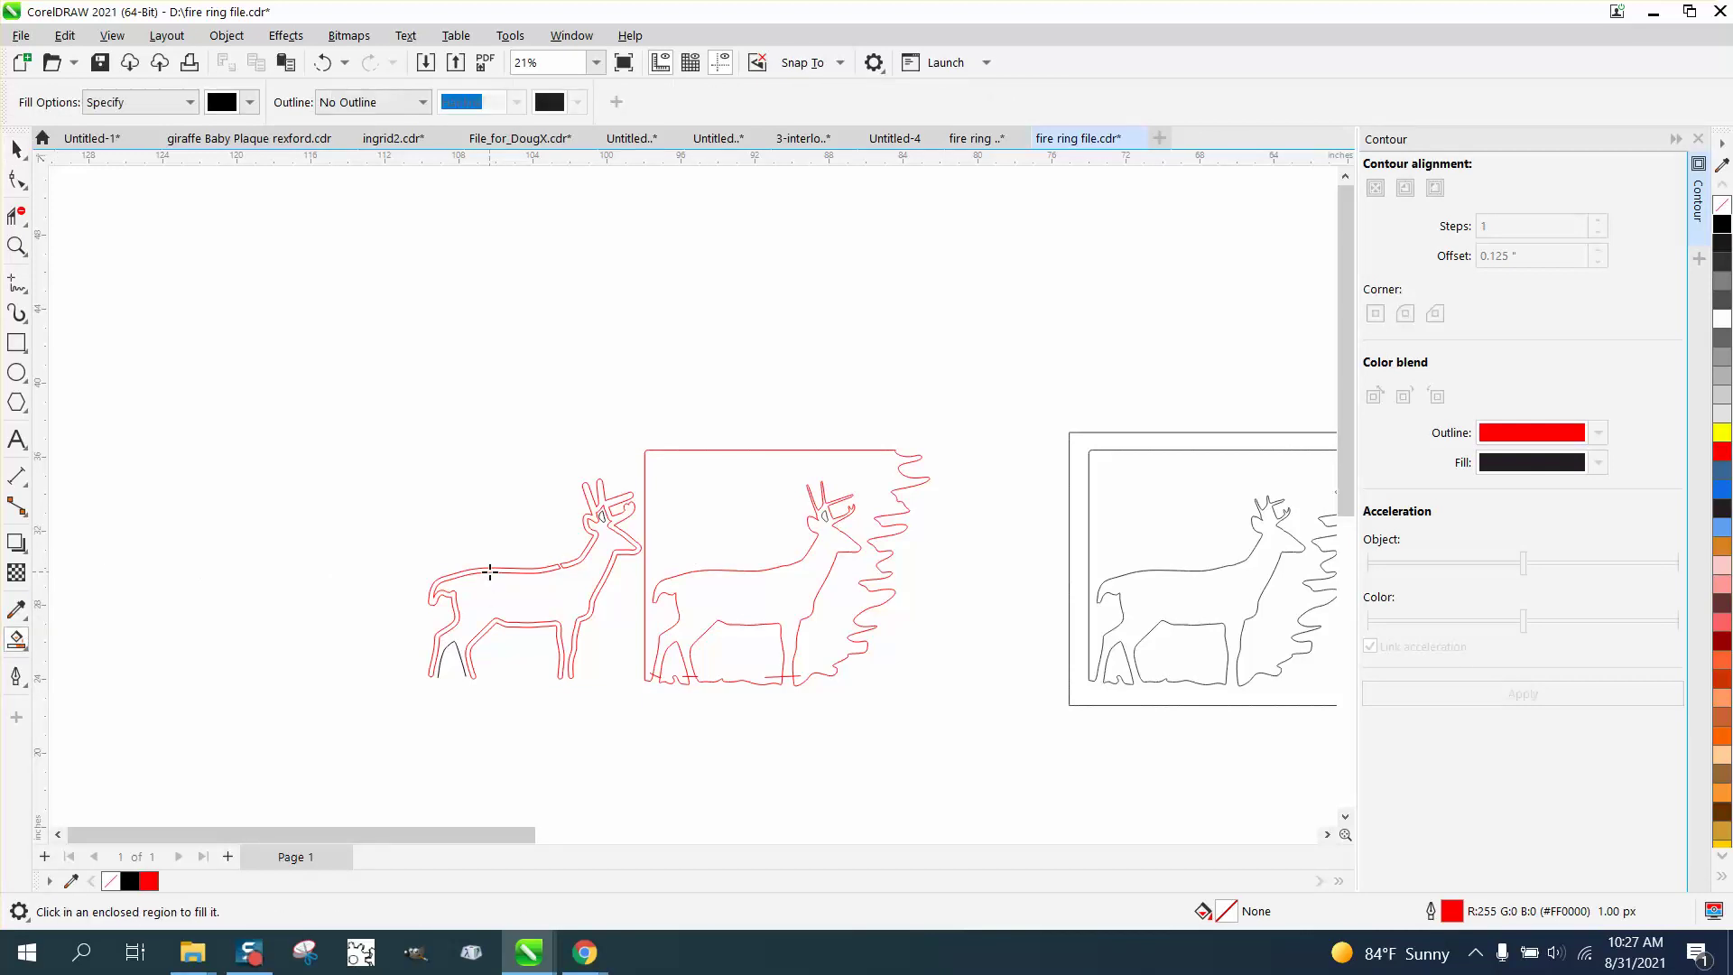
{"action": "left_click", "coordinate": [490, 571]}
{"action": "key", "text": "Left"}
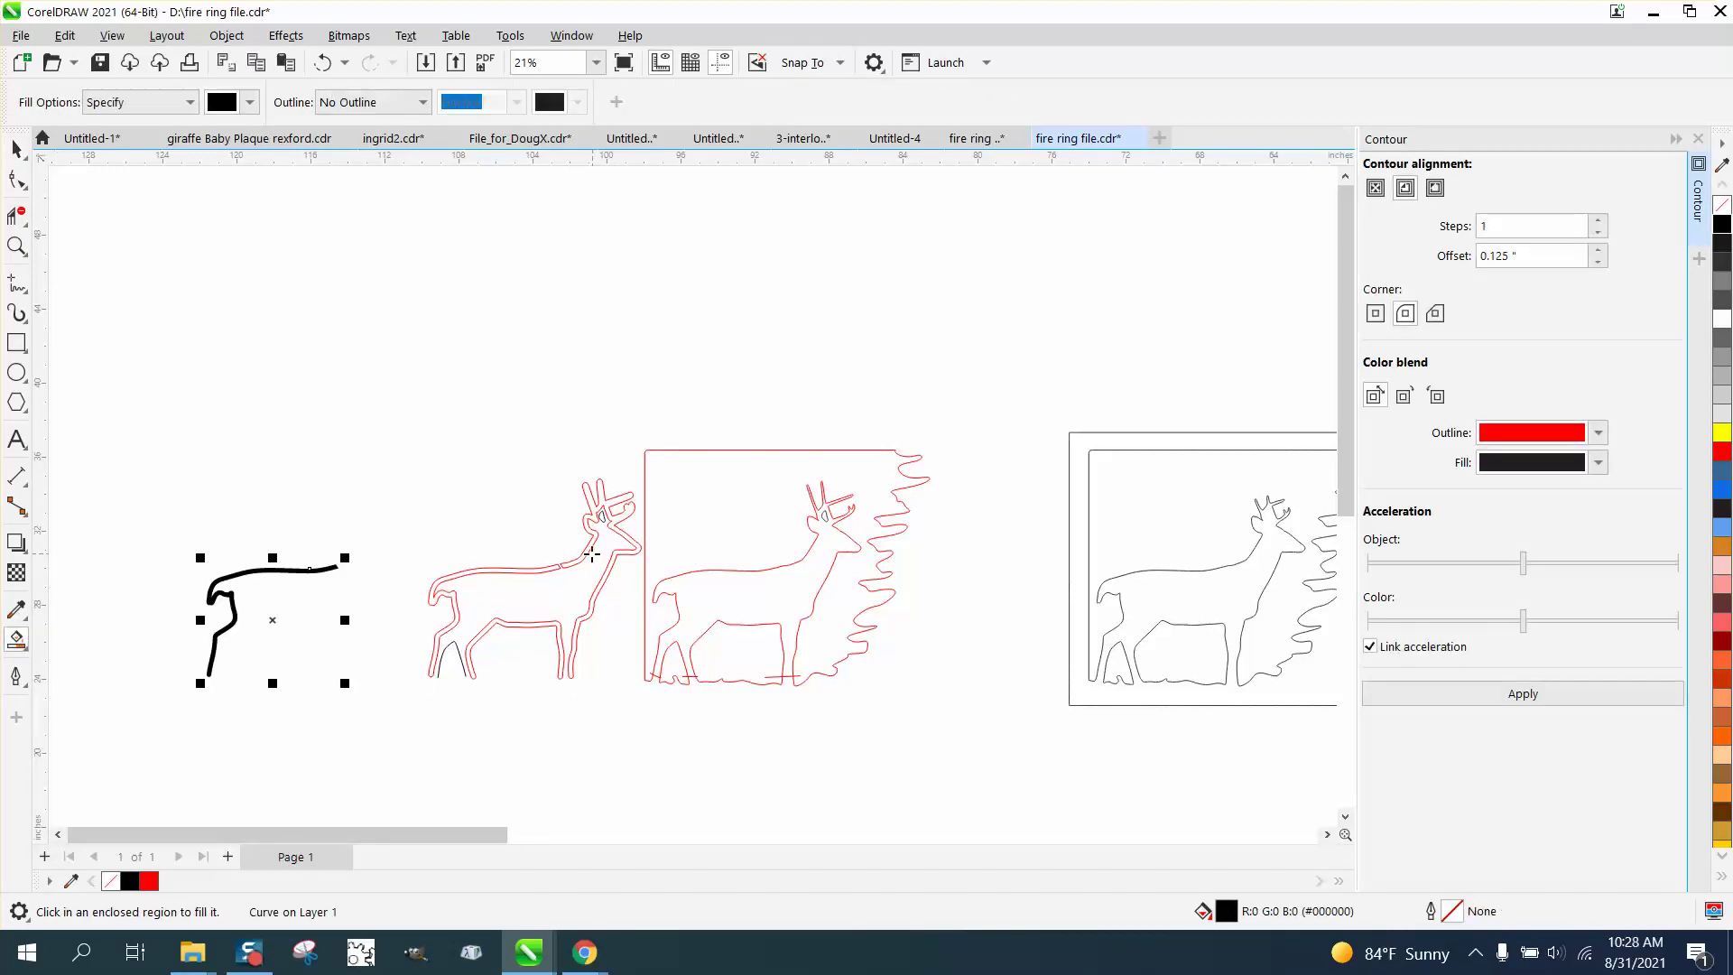
{"action": "left_click", "coordinate": [589, 548]}
{"action": "key", "text": "Left"}
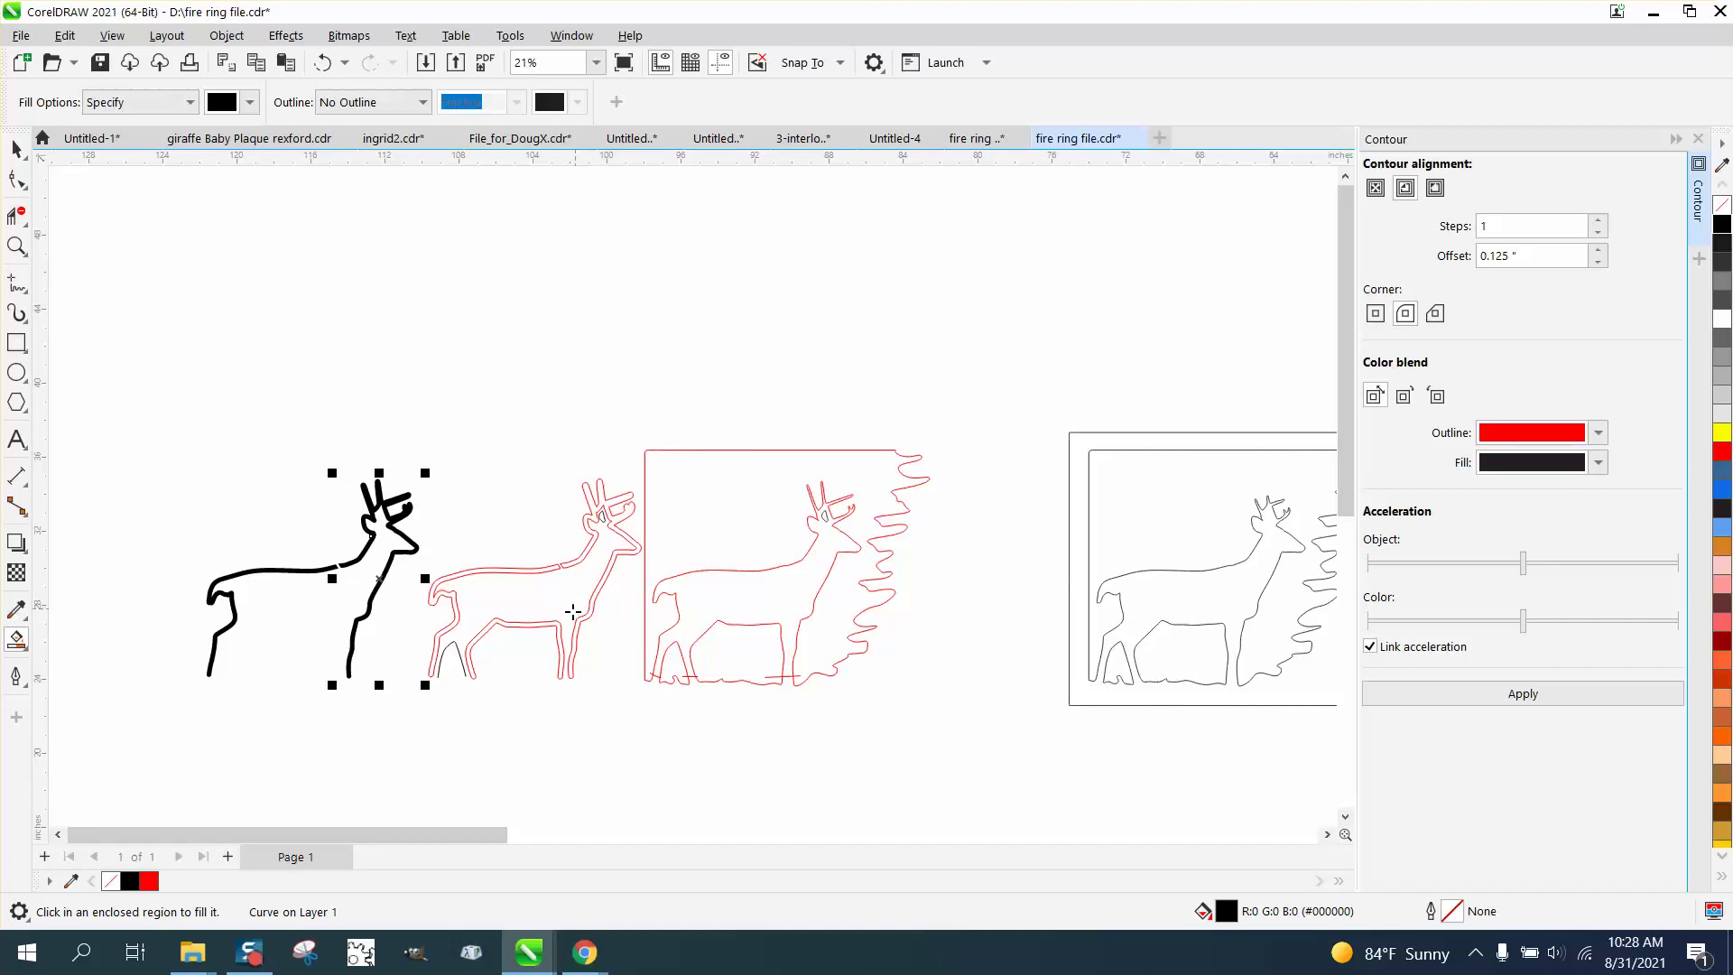
{"action": "left_click", "coordinate": [556, 627]}
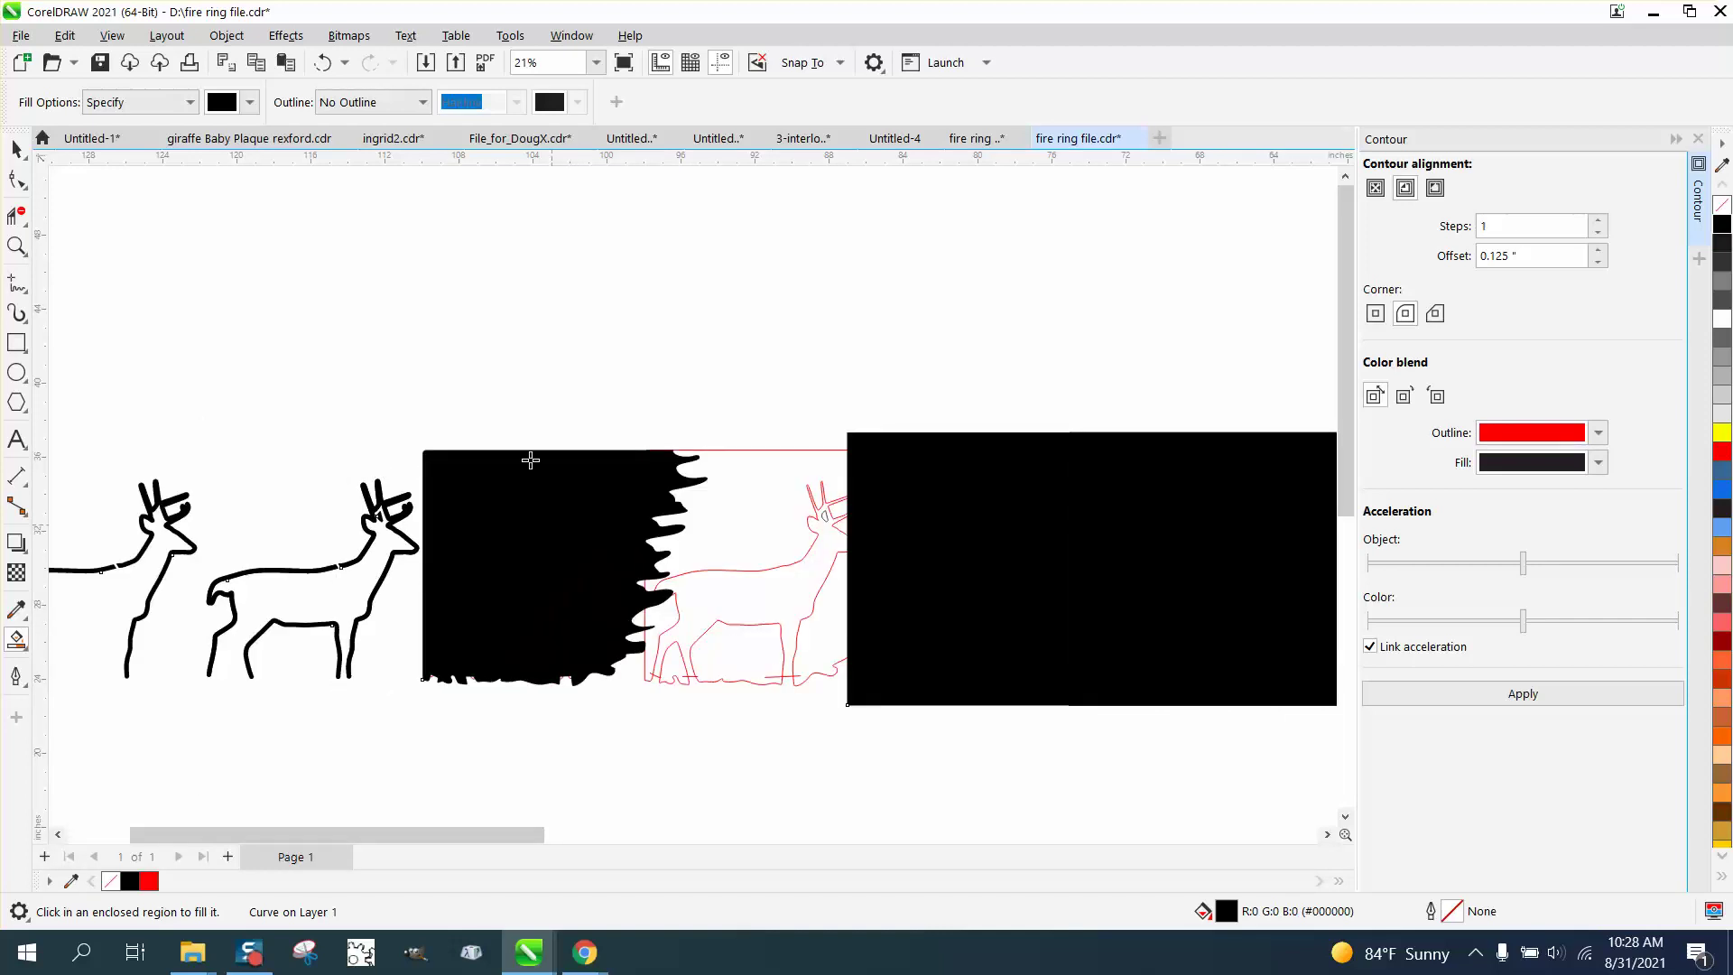
{"action": "left_click", "coordinate": [426, 65]}
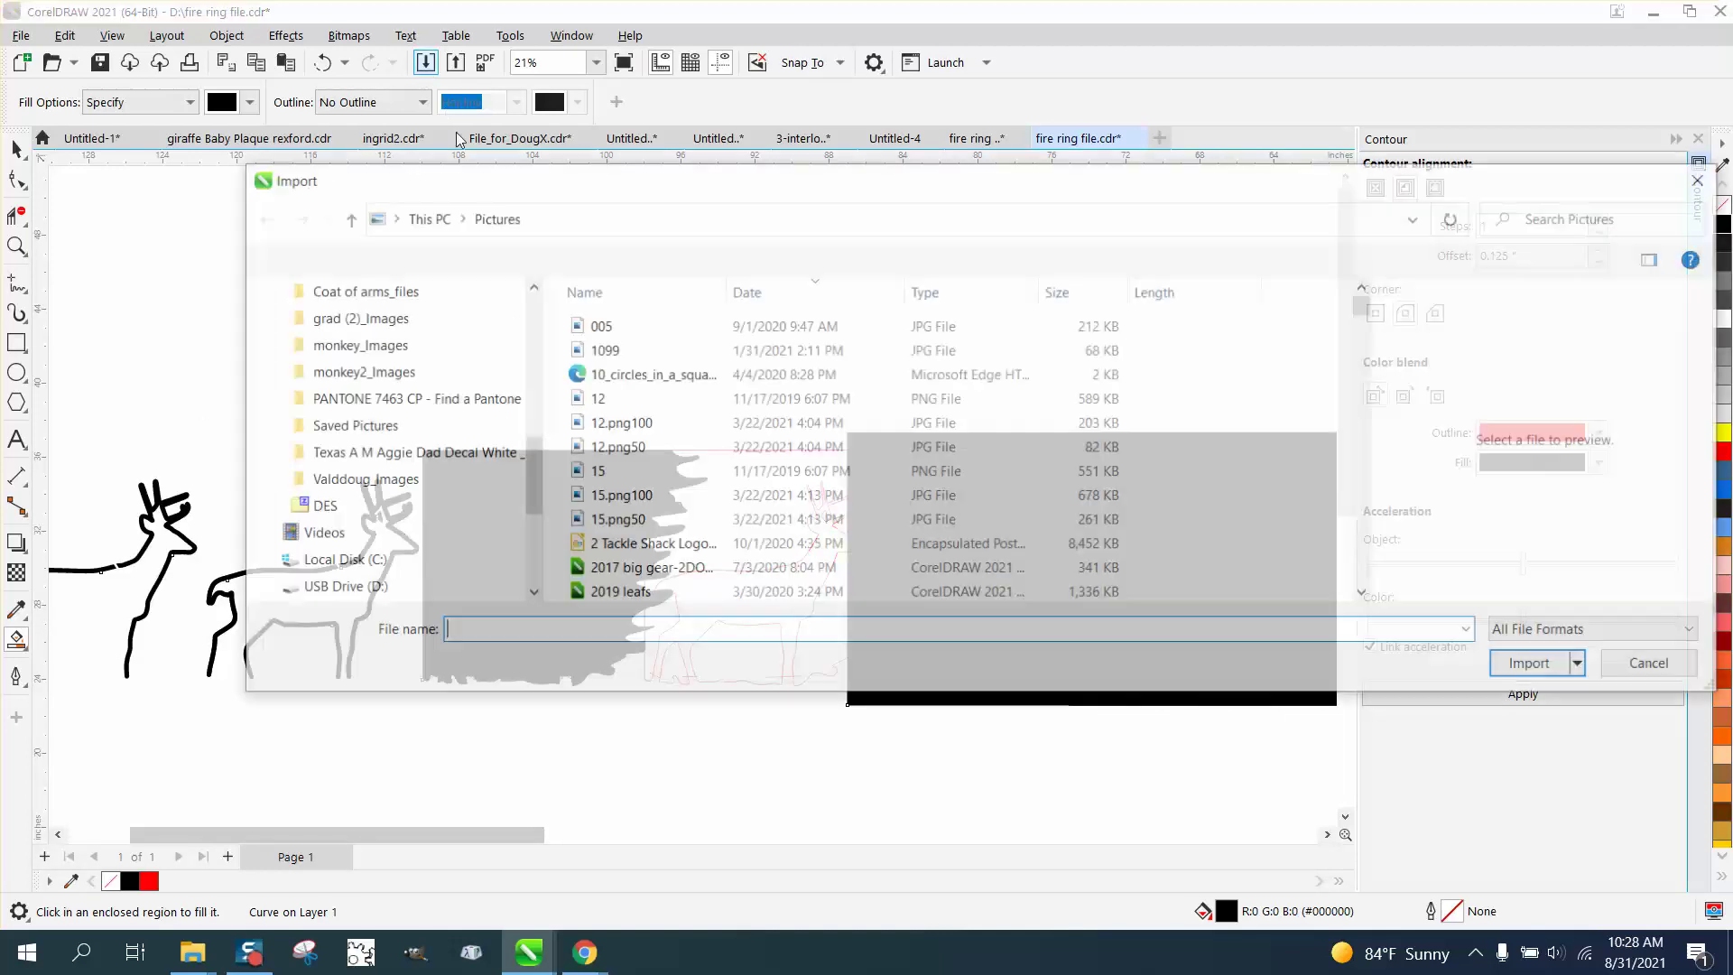
{"action": "left_click", "coordinate": [1706, 178]}
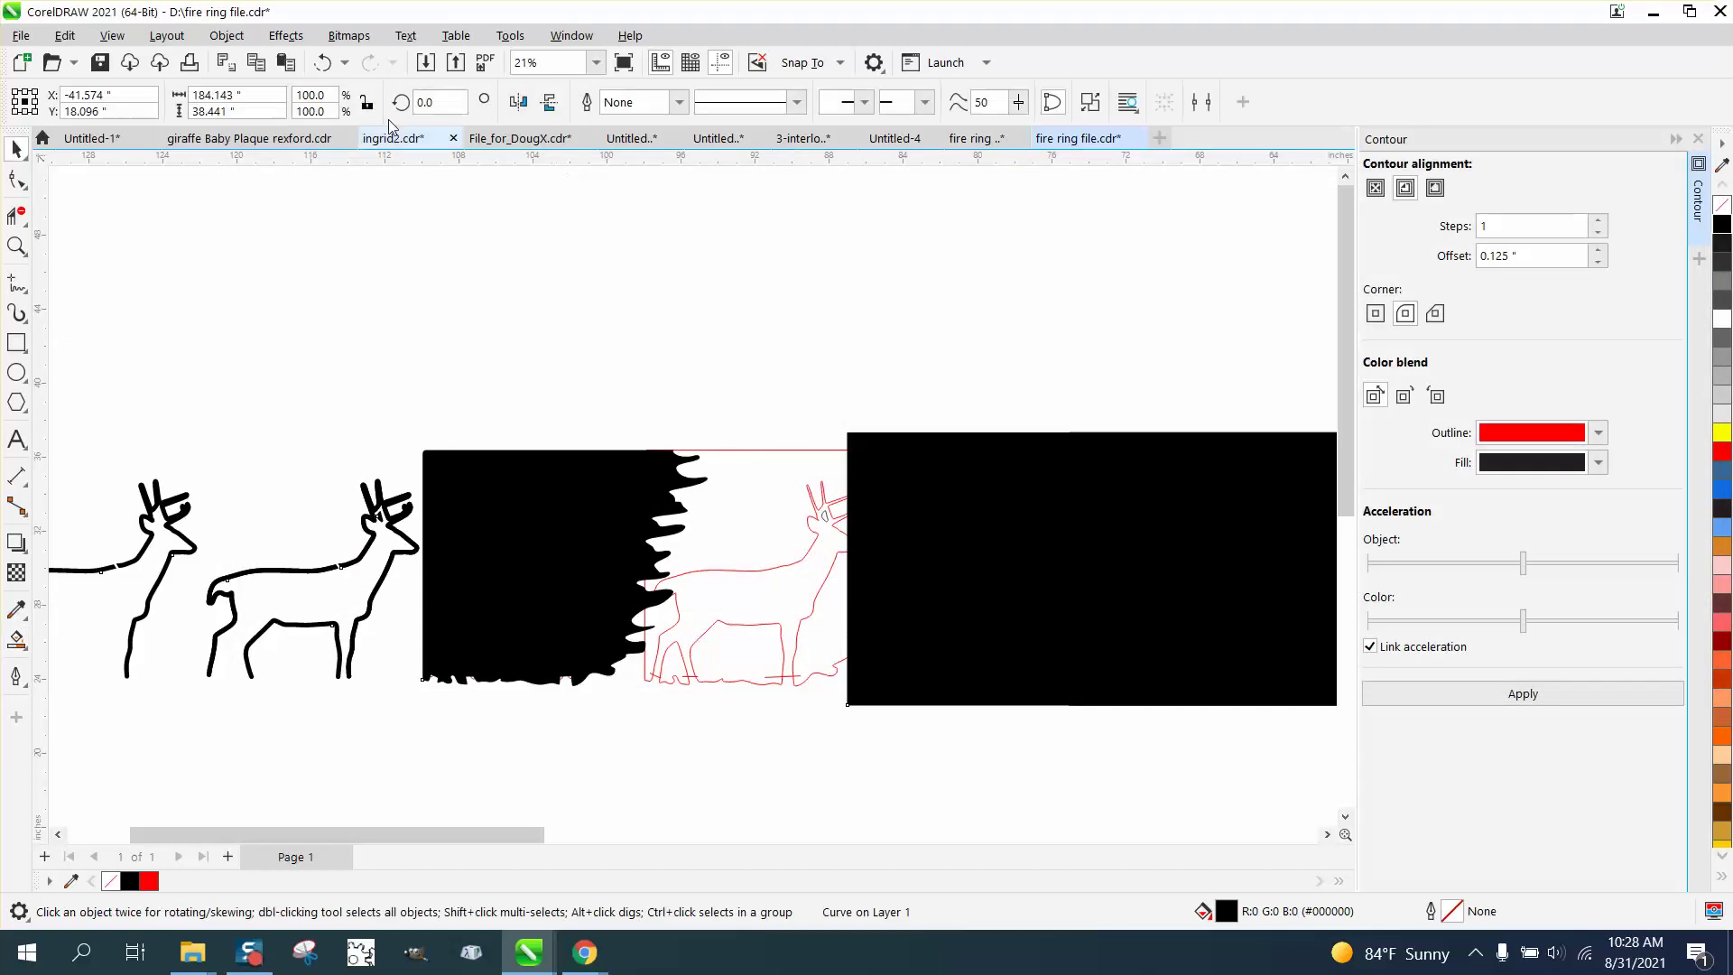
{"action": "scroll", "coordinate": [594, 386], "scroll_direction": "left", "scroll_amount": 3}
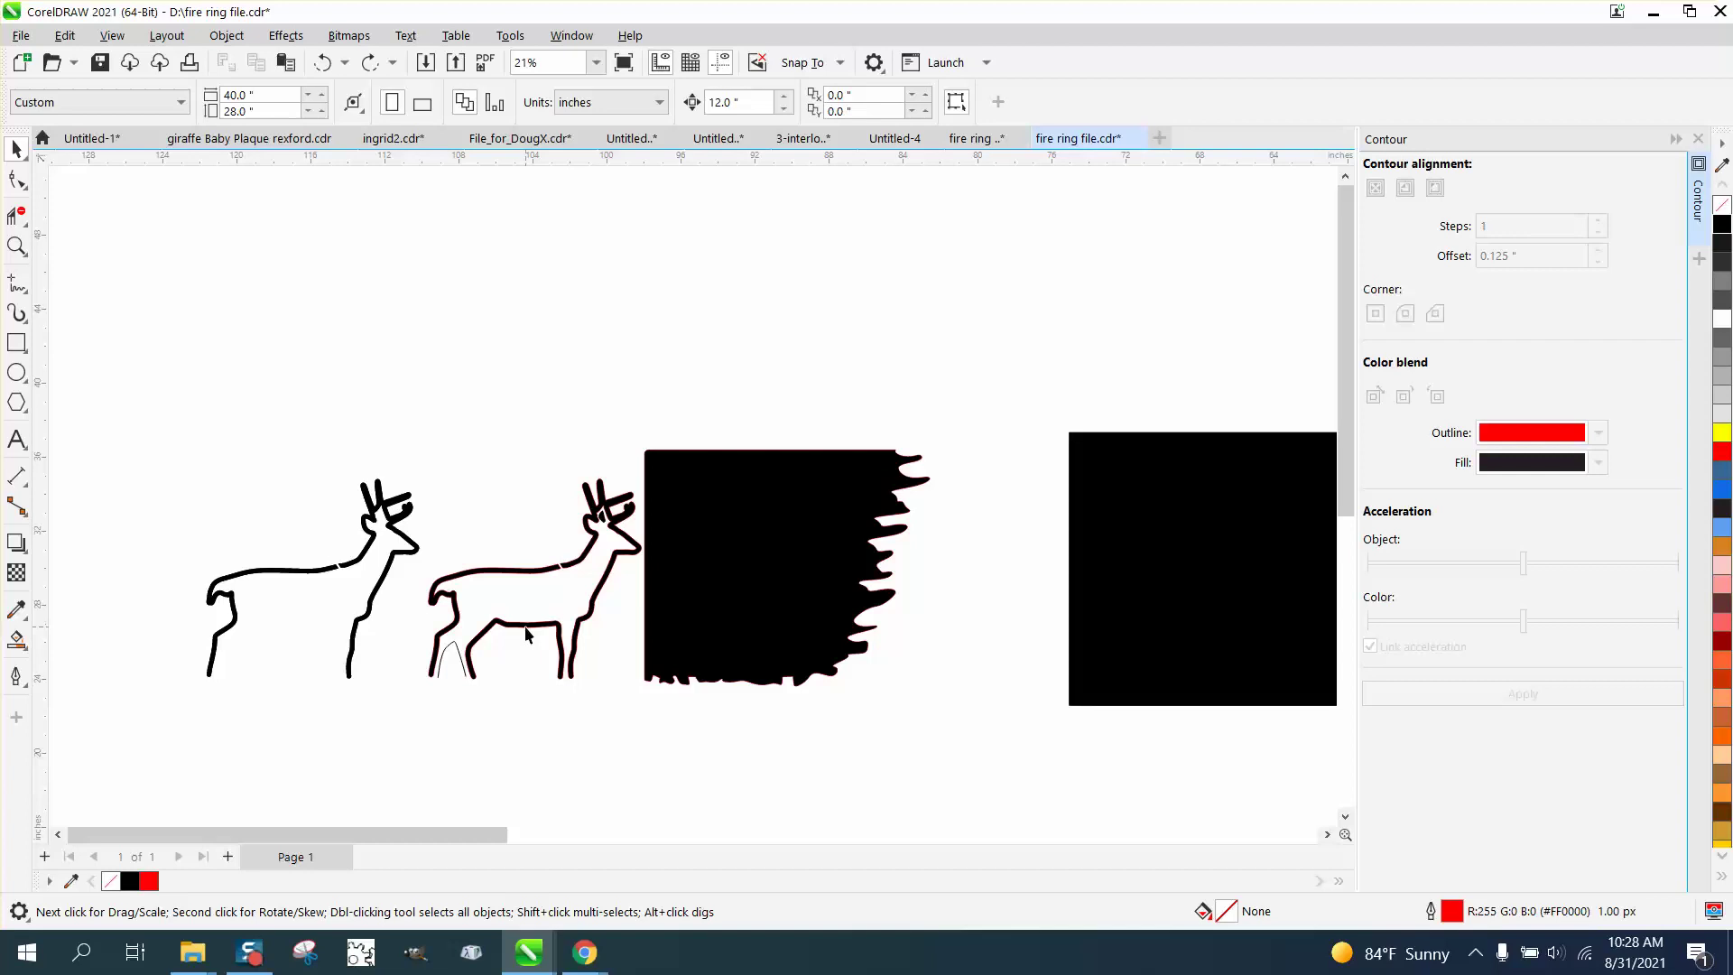
{"action": "left_click", "coordinate": [322, 62]}
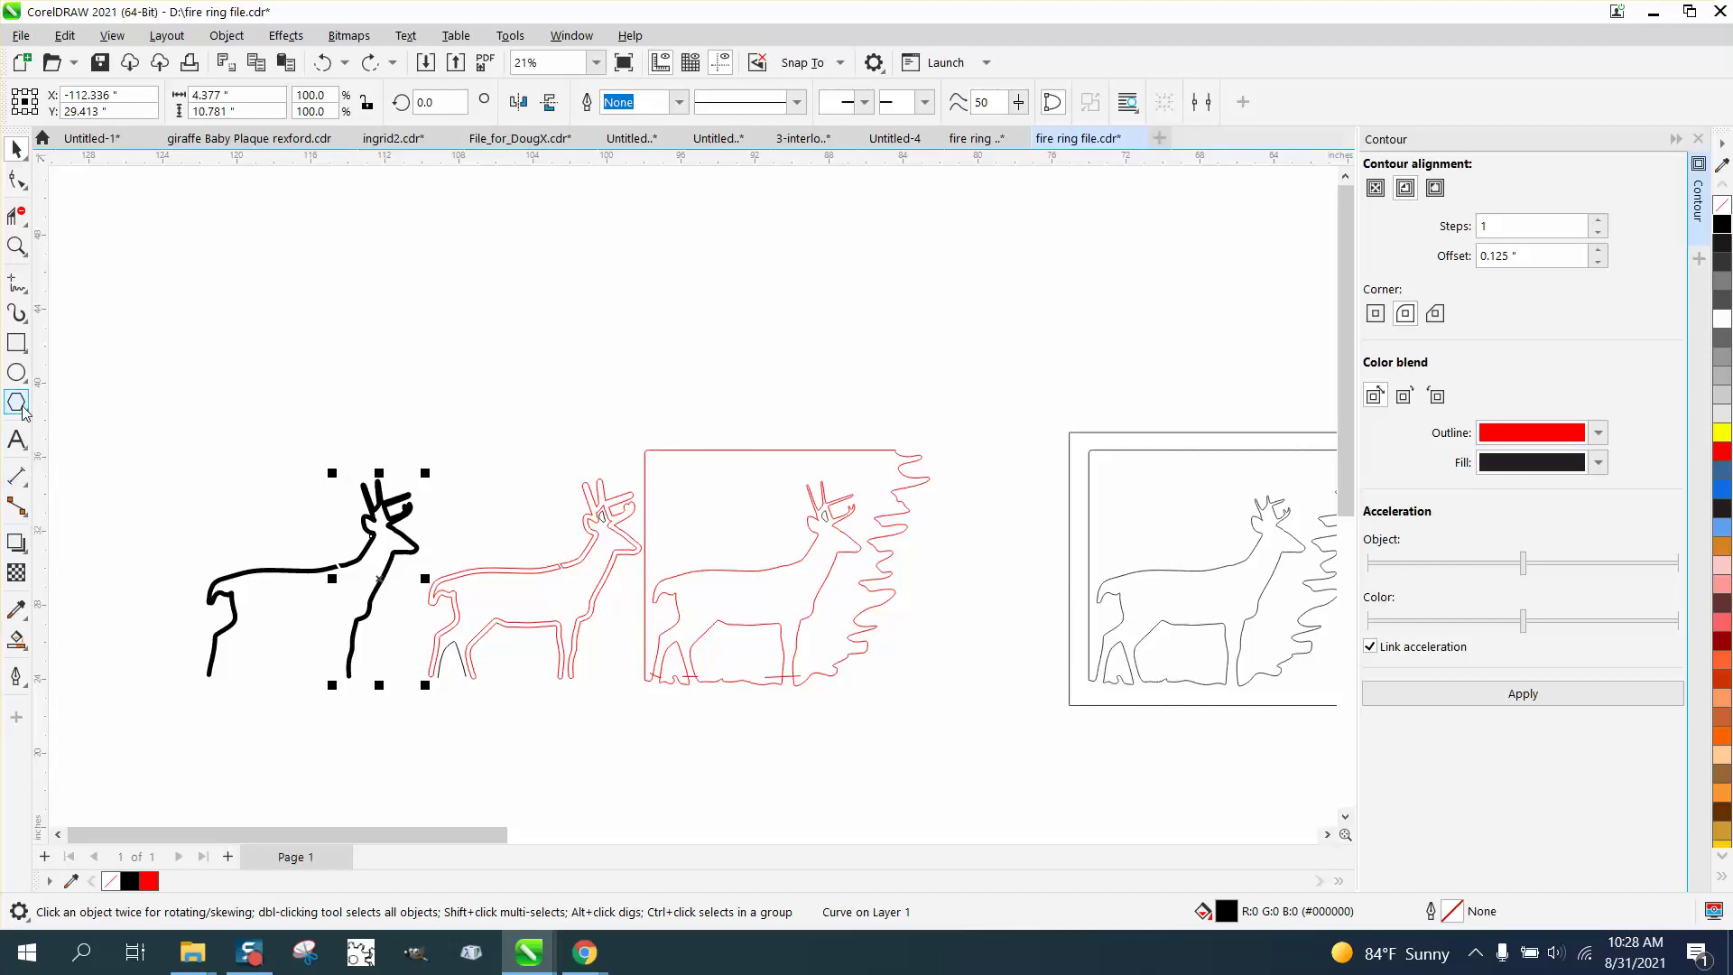
Draw a rectangle about 32.8 by 16.5 inches around both deer and smart-fill the belly band black, shifted left to join the filled copy
{"action": "left_click", "coordinate": [16, 342]}
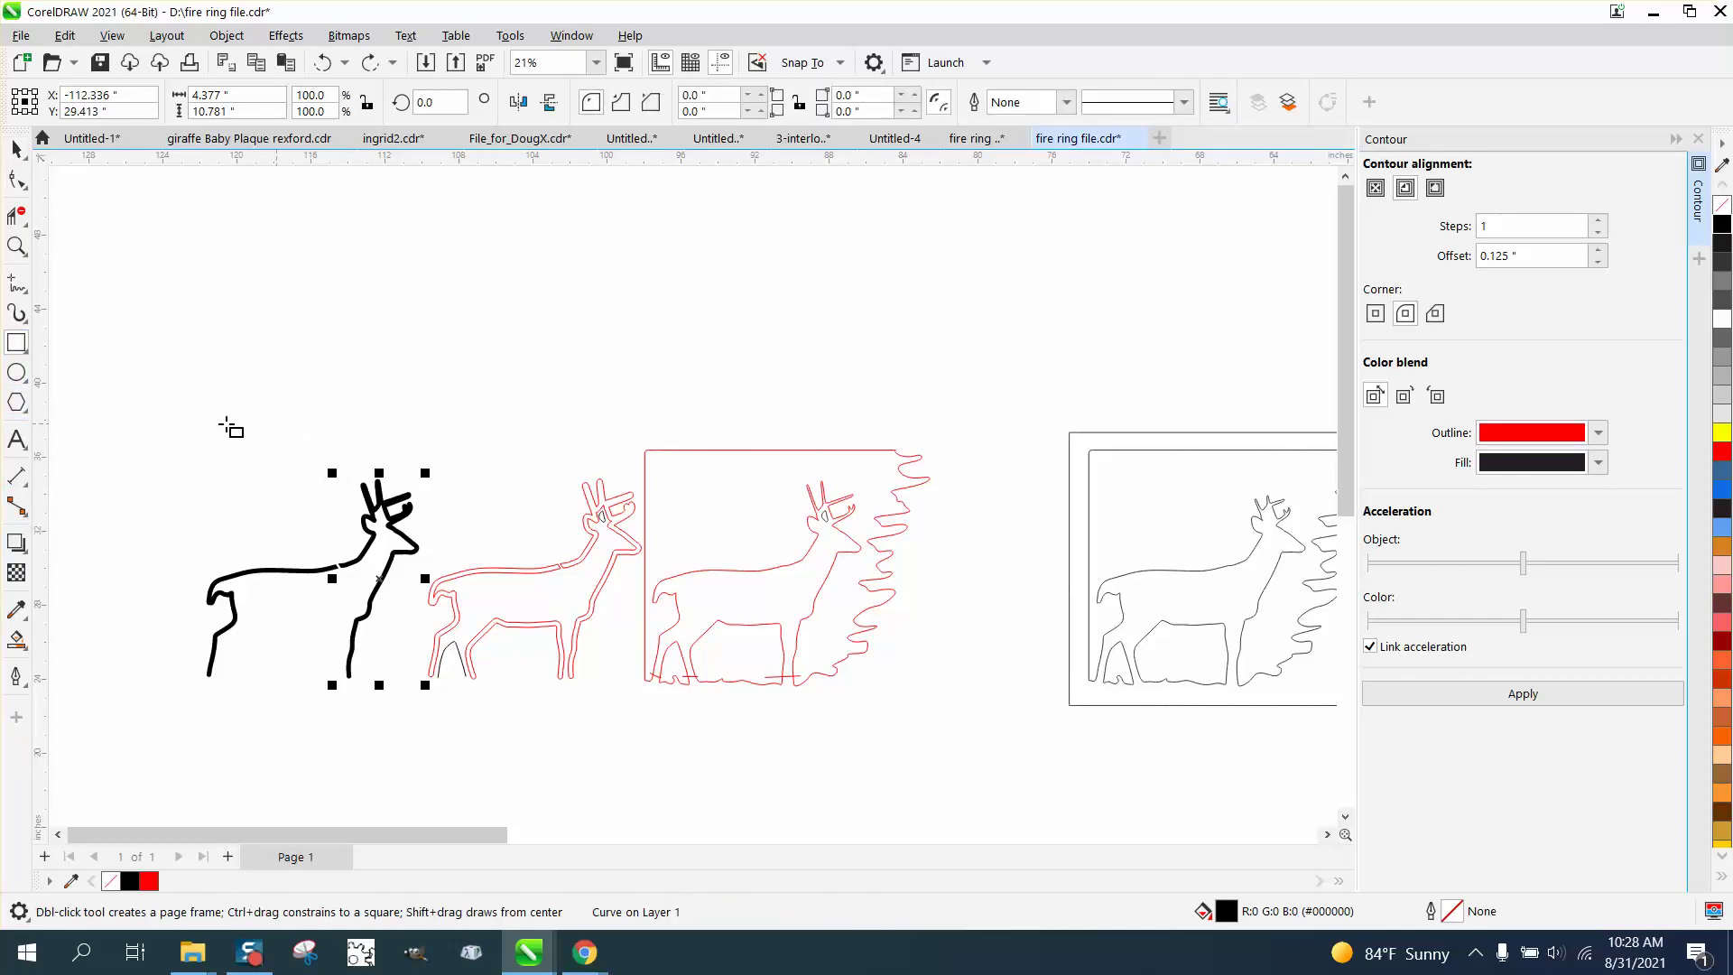
{"action": "left_click_drag", "start_coordinate": [127, 426], "coordinate": [733, 732]}
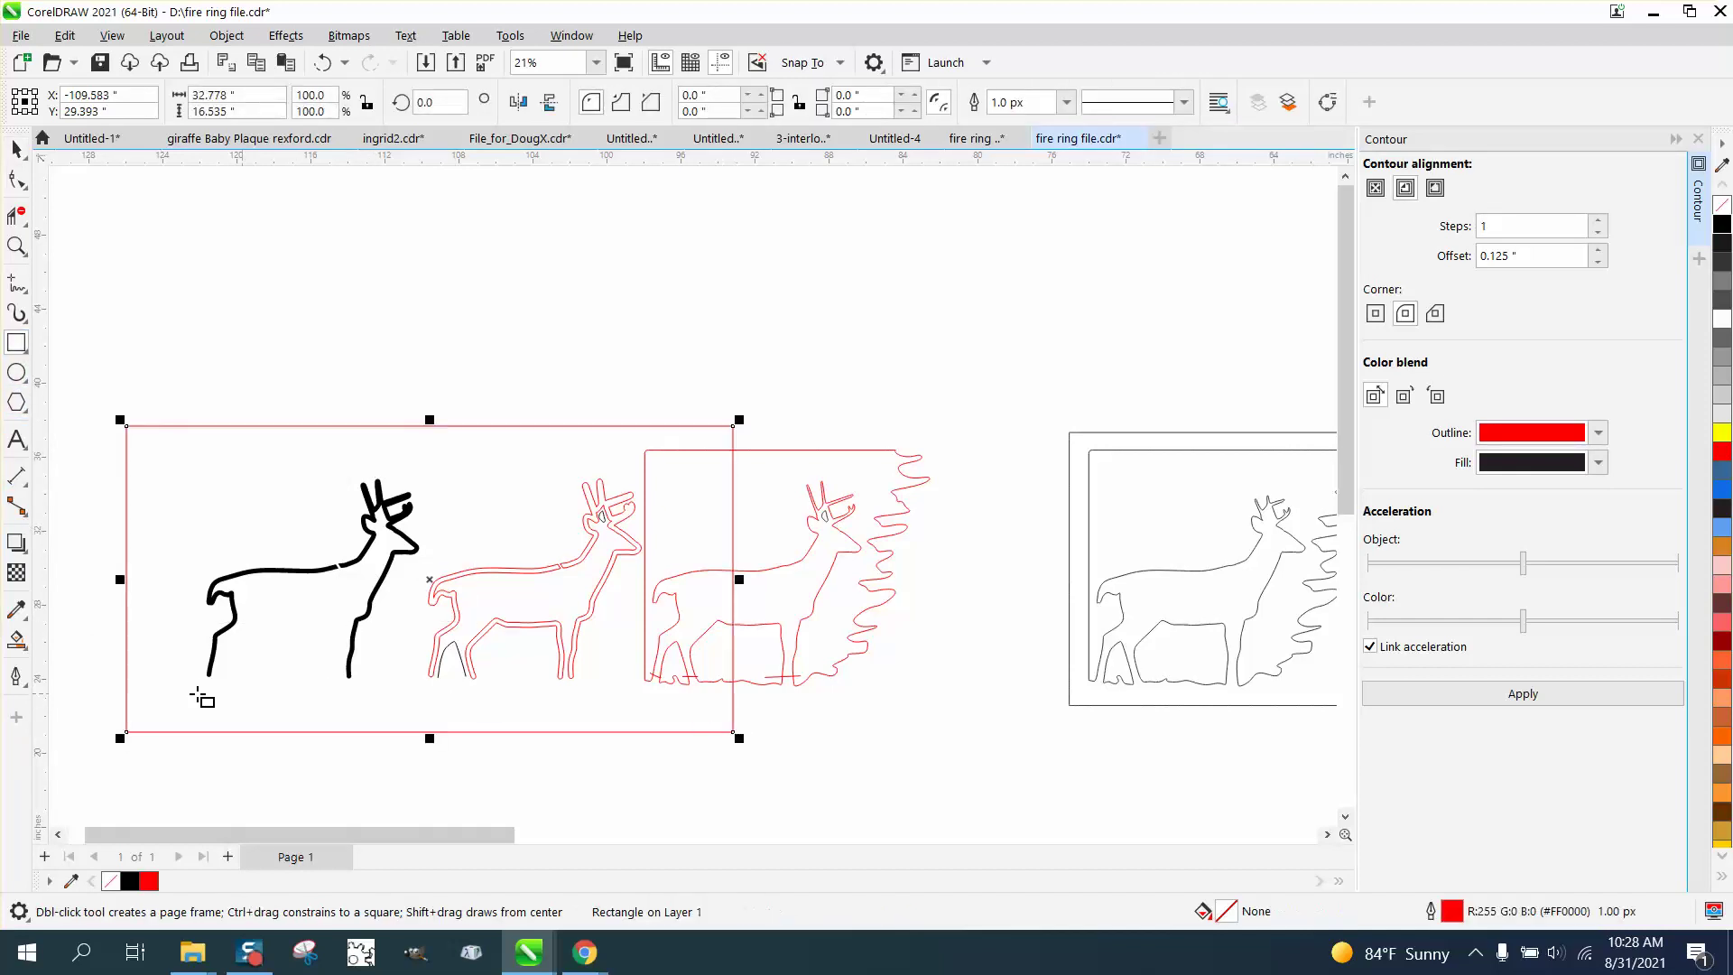
{"action": "left_click", "coordinate": [17, 639]}
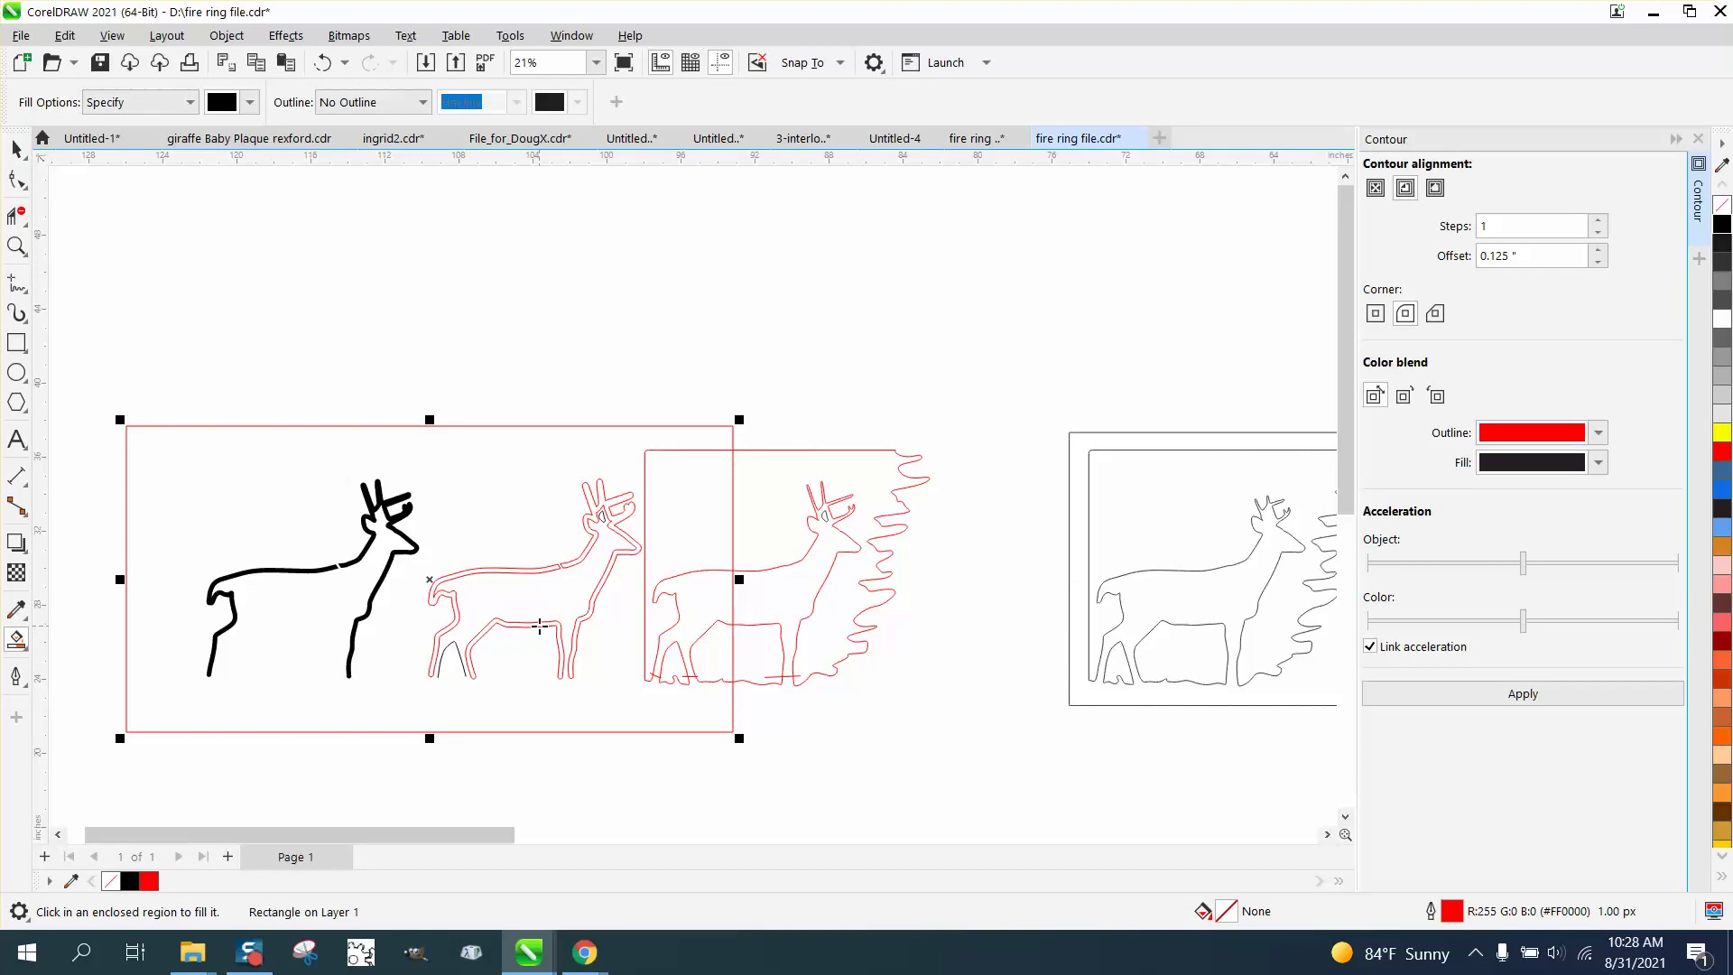
{"action": "left_click", "coordinate": [540, 625]}
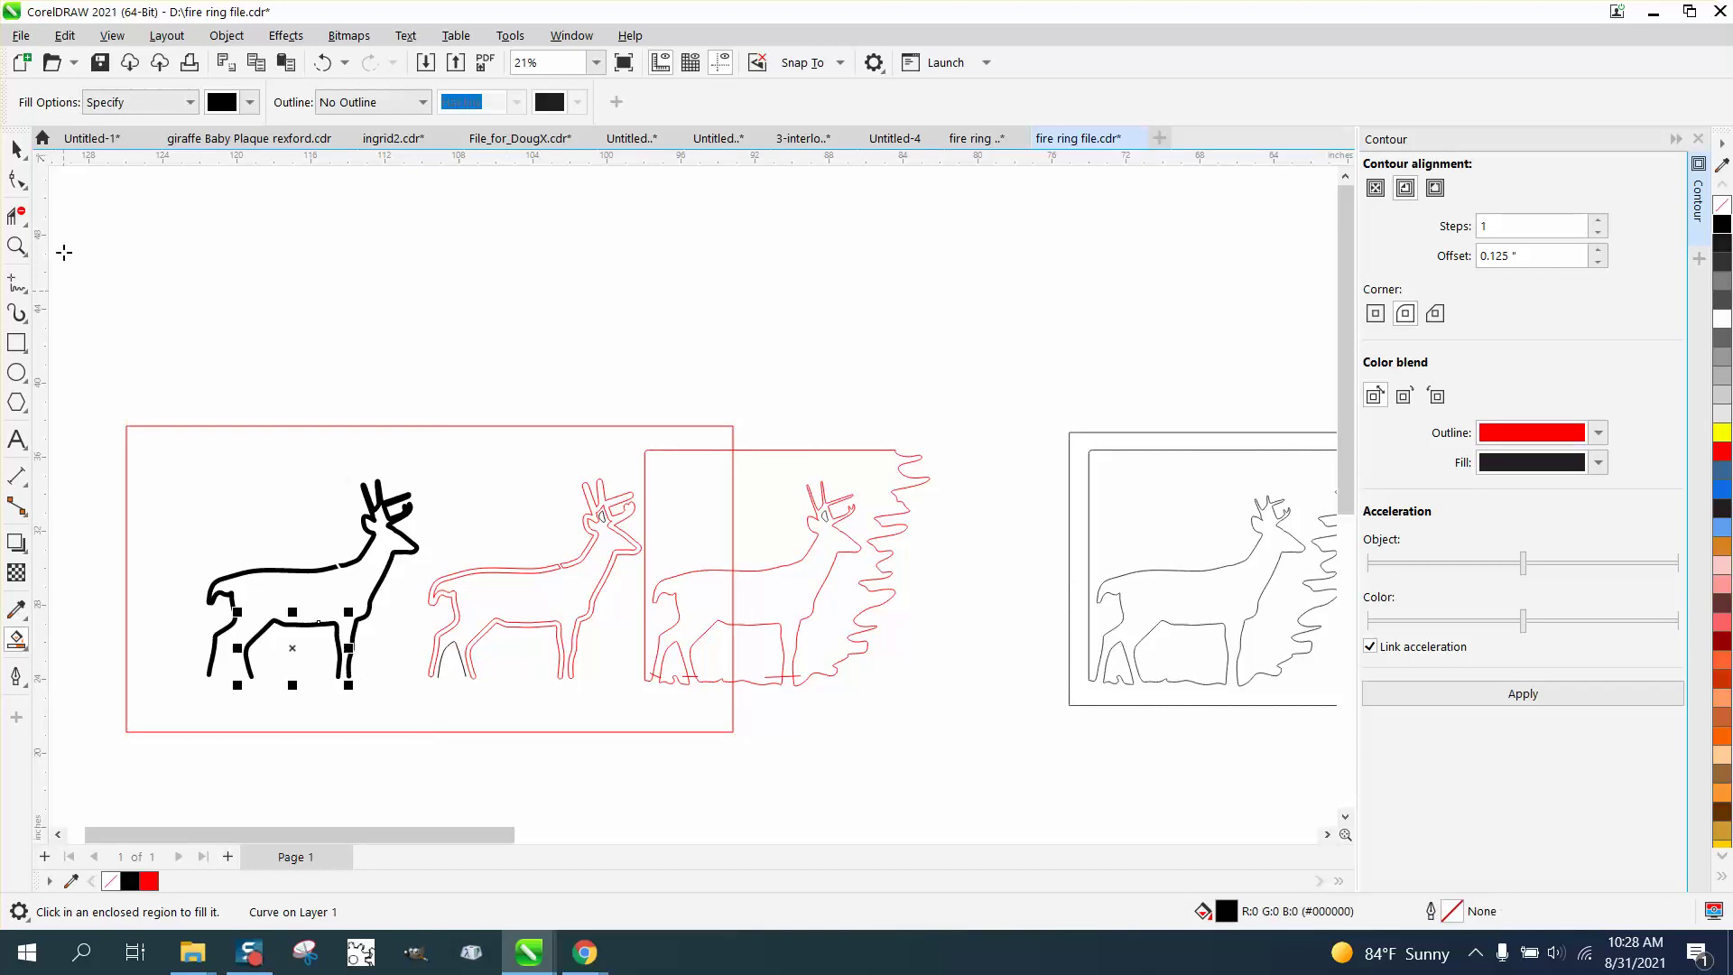
Shift the inner hind-leg curve left onto the filled deer, and give that deer's pieces no fill and a red outline
{"action": "left_click", "coordinate": [16, 149]}
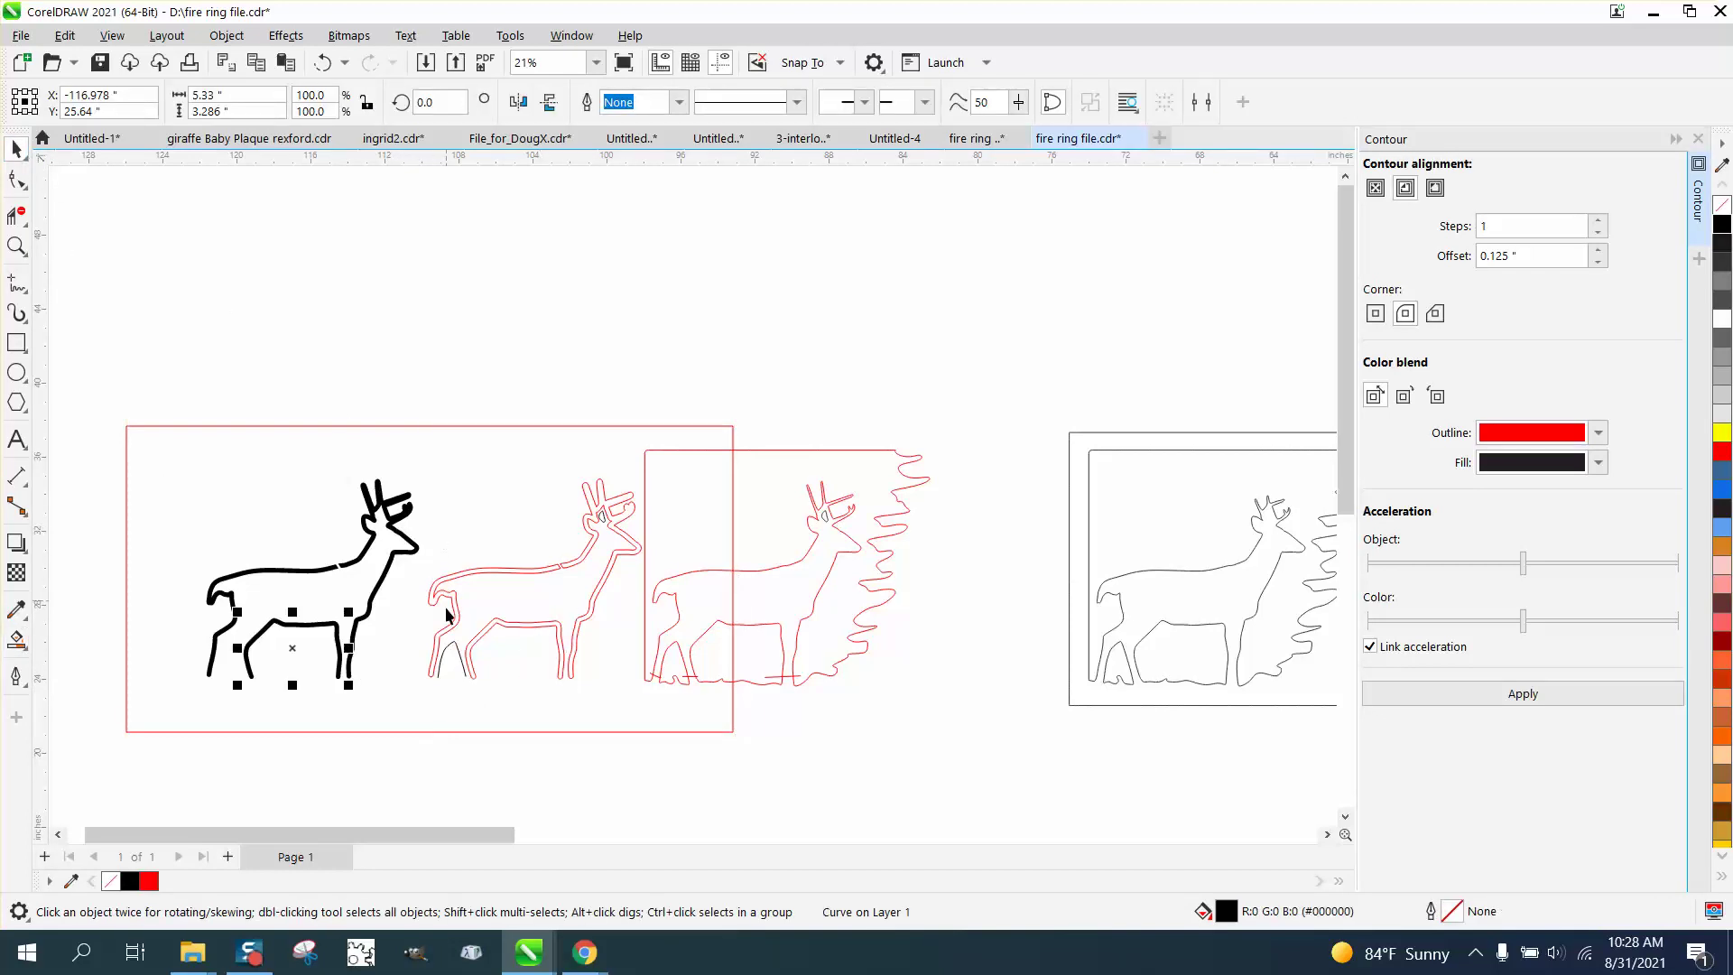
{"action": "left_click", "coordinate": [453, 648]}
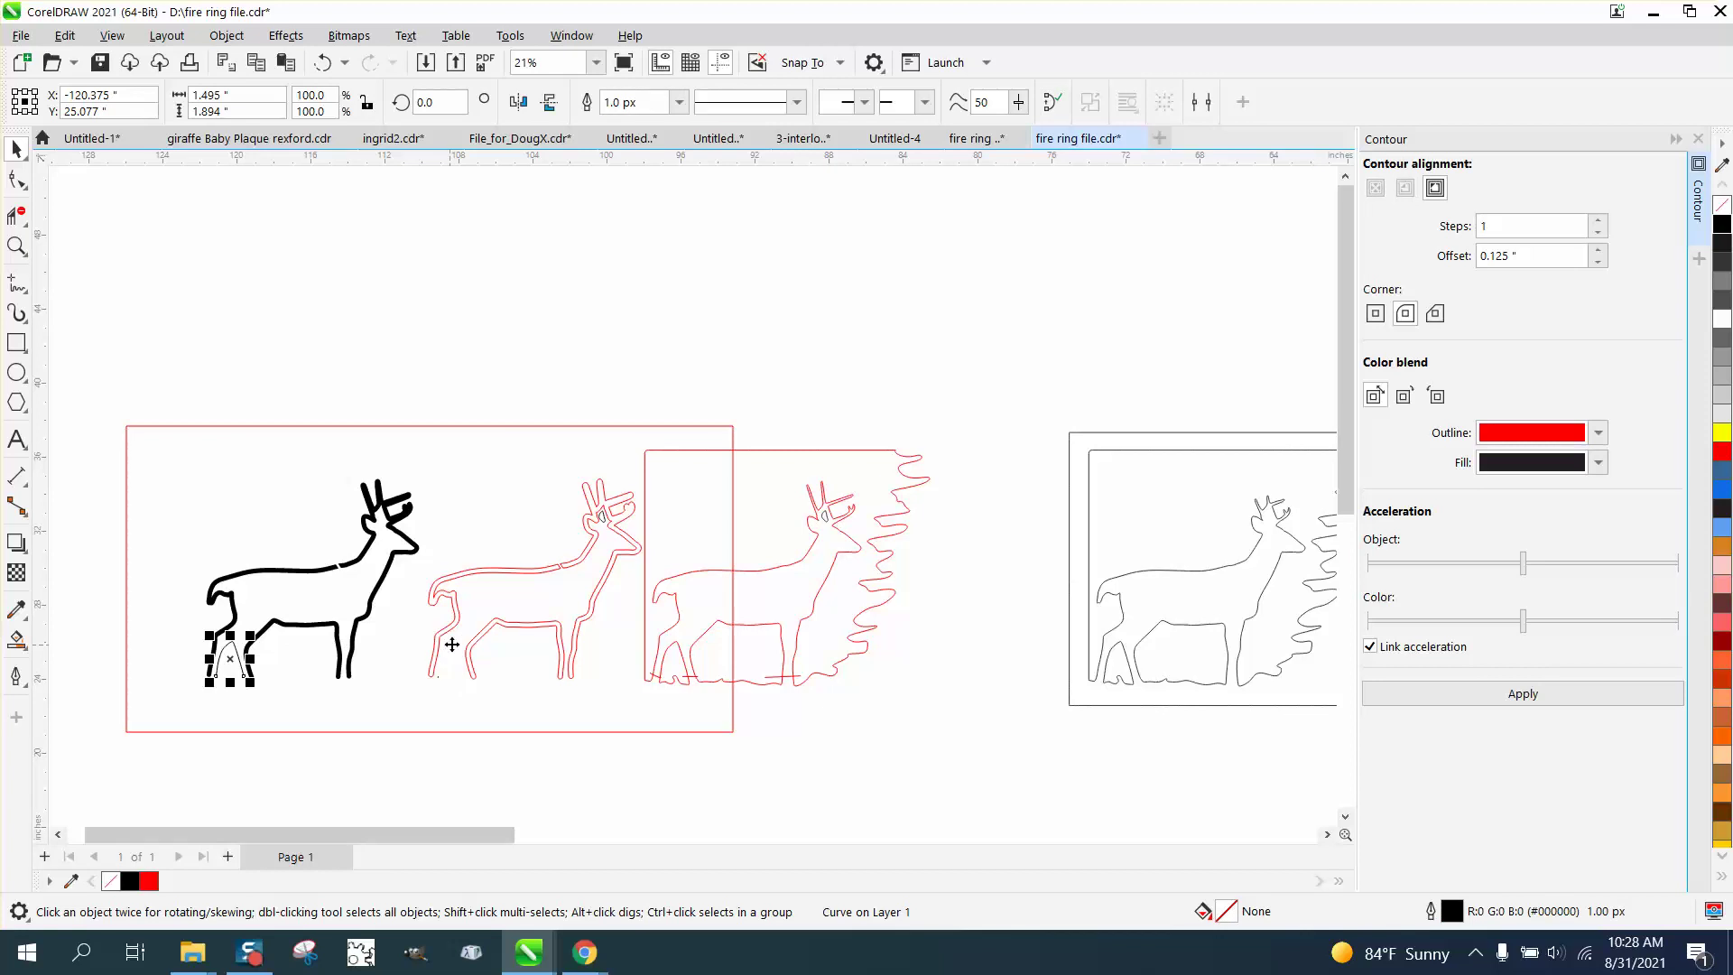
{"action": "left_click_drag", "start_coordinate": [156, 398], "coordinate": [437, 704]}
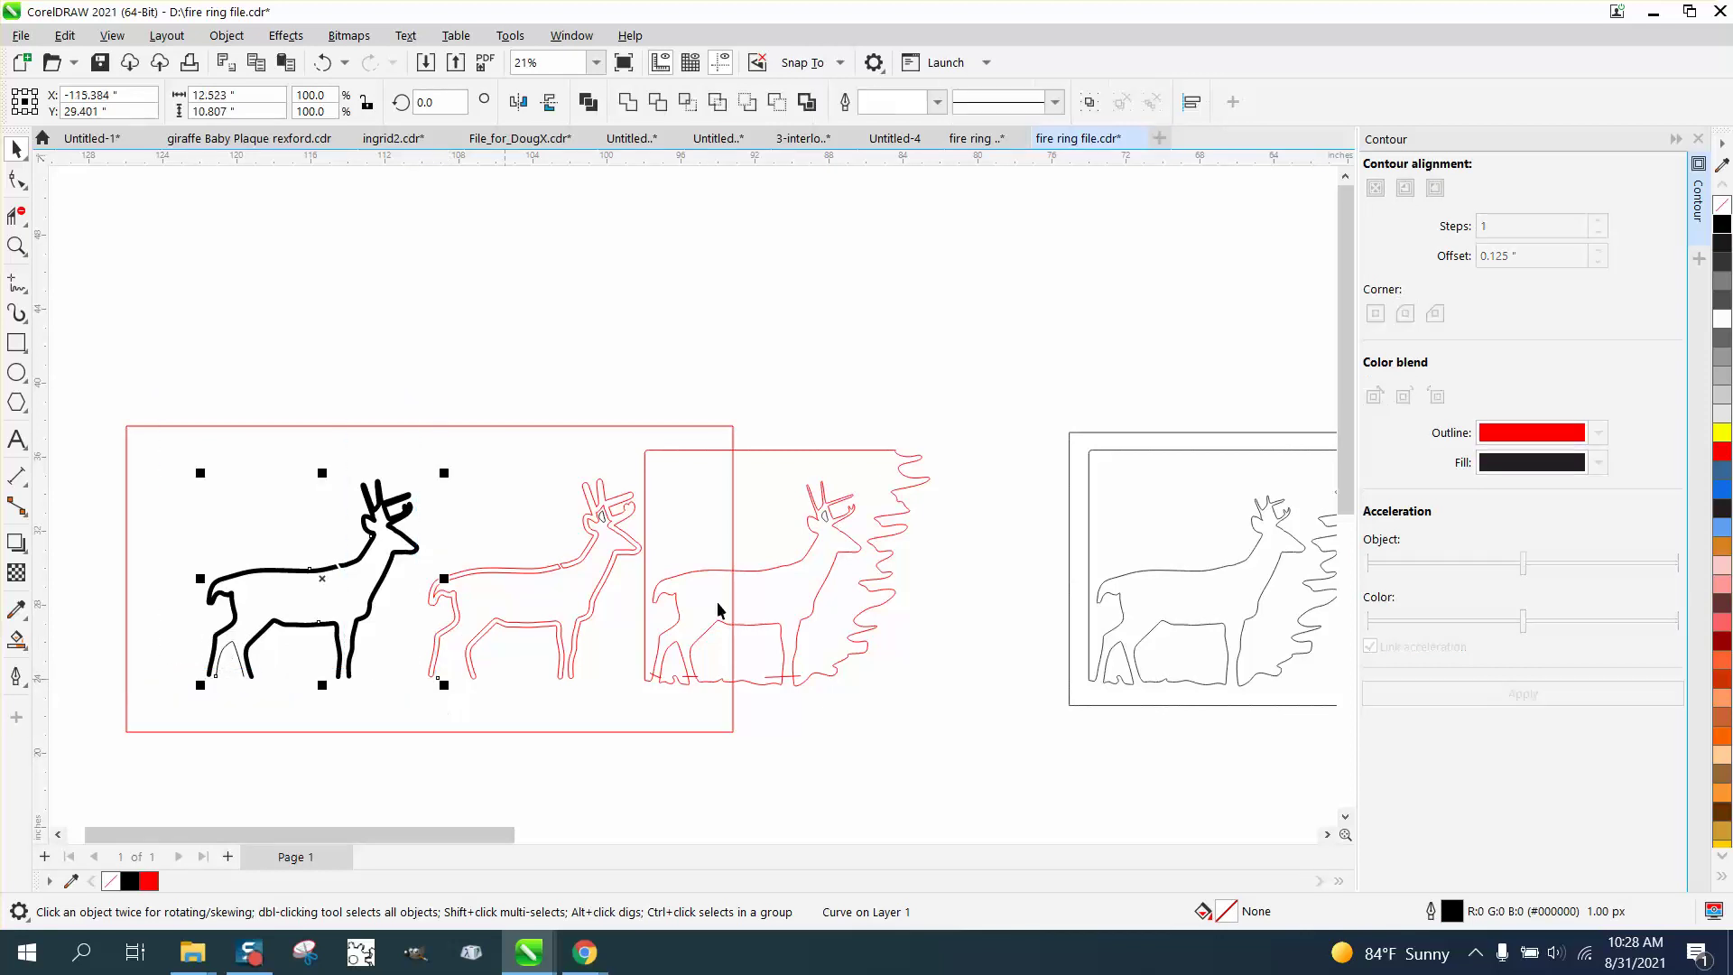
{"action": "left_click", "coordinate": [1723, 206]}
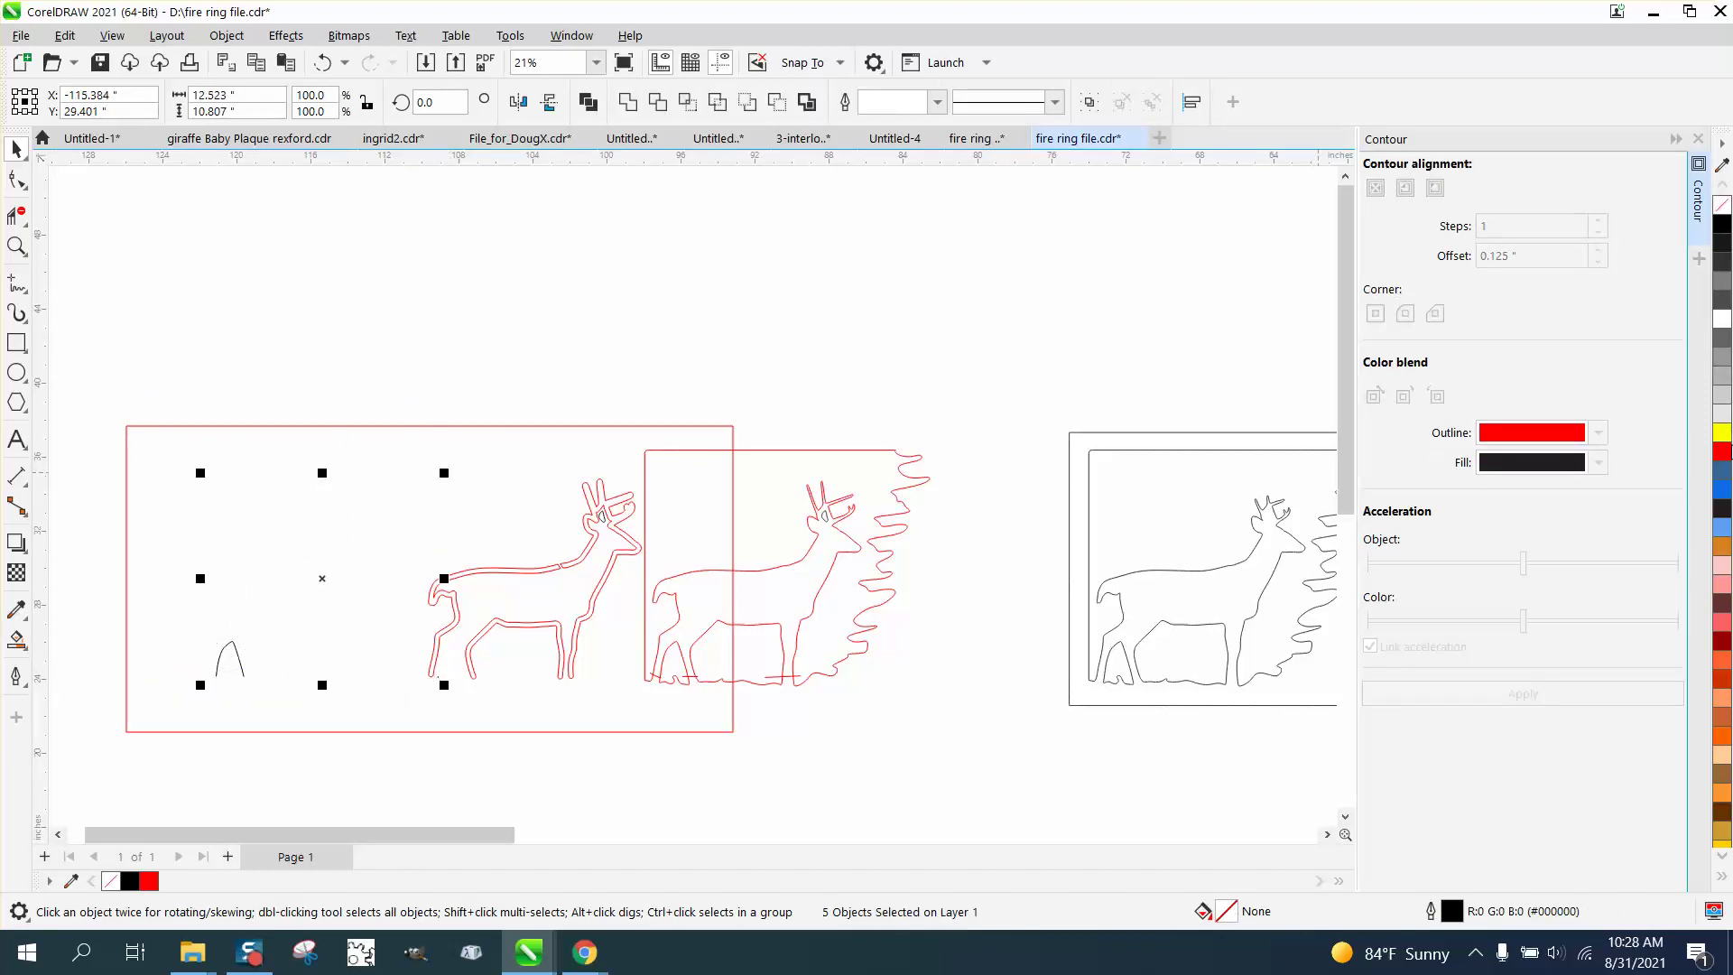
{"action": "right_click", "coordinate": [1723, 459]}
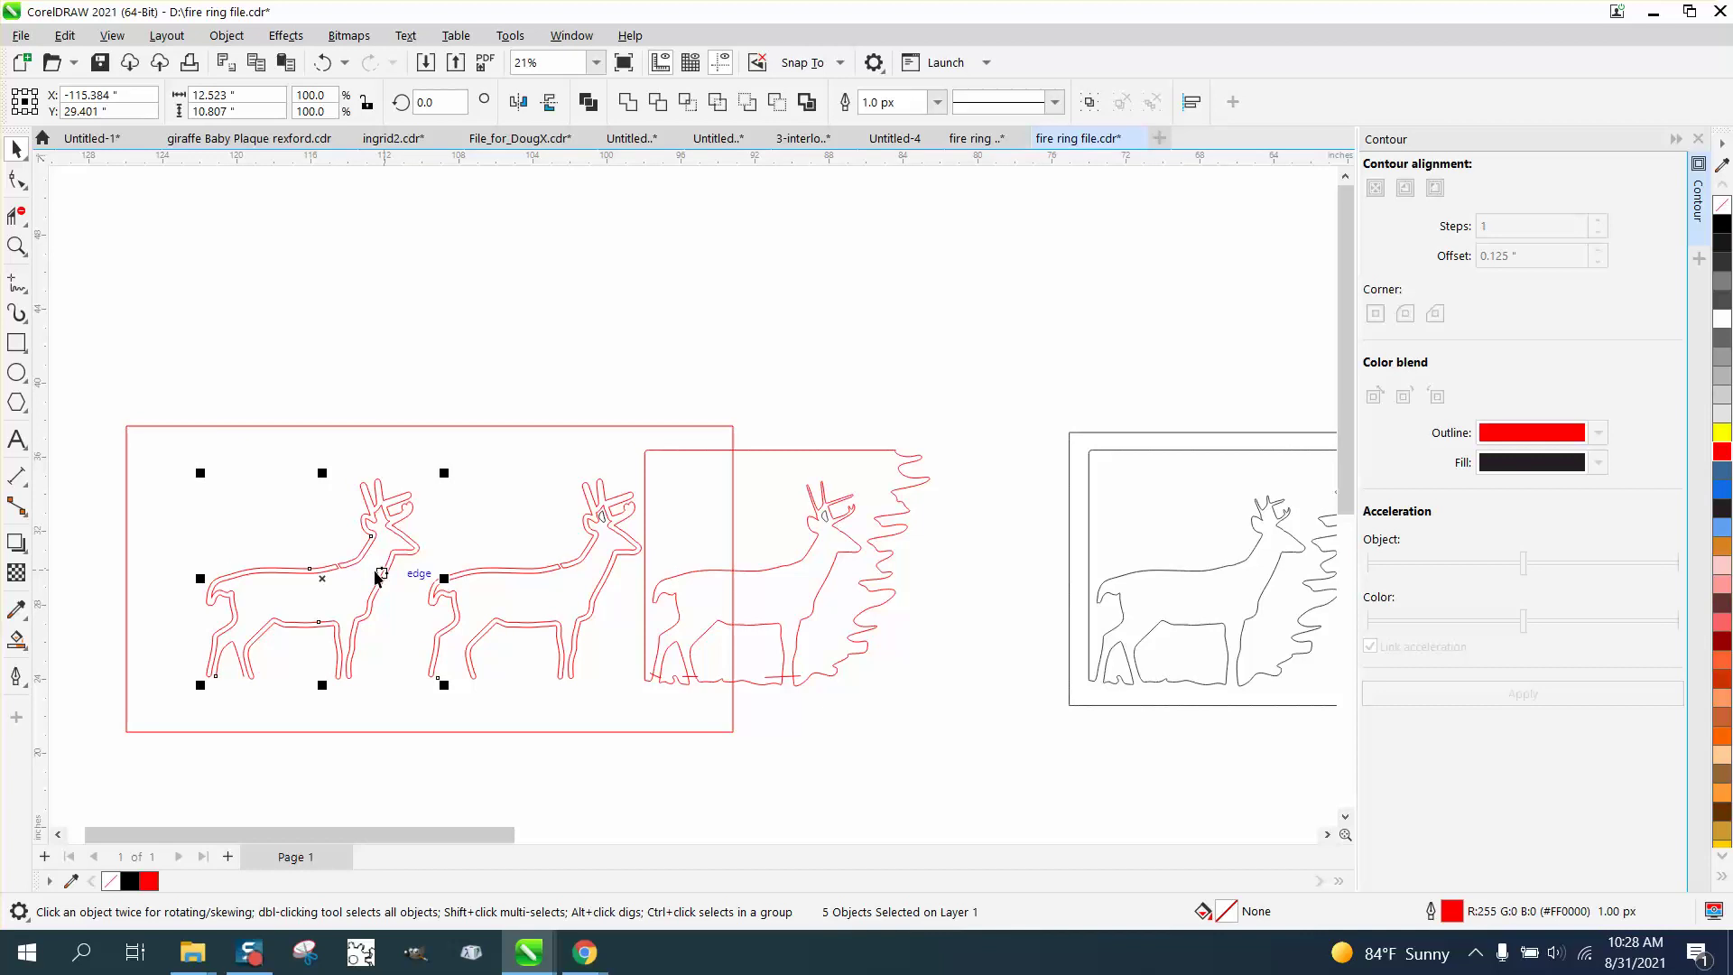
Delete the rectangle around both deer and all pieces of the original contour deer, keeping the traced copy
{"action": "left_click", "coordinate": [529, 427]}
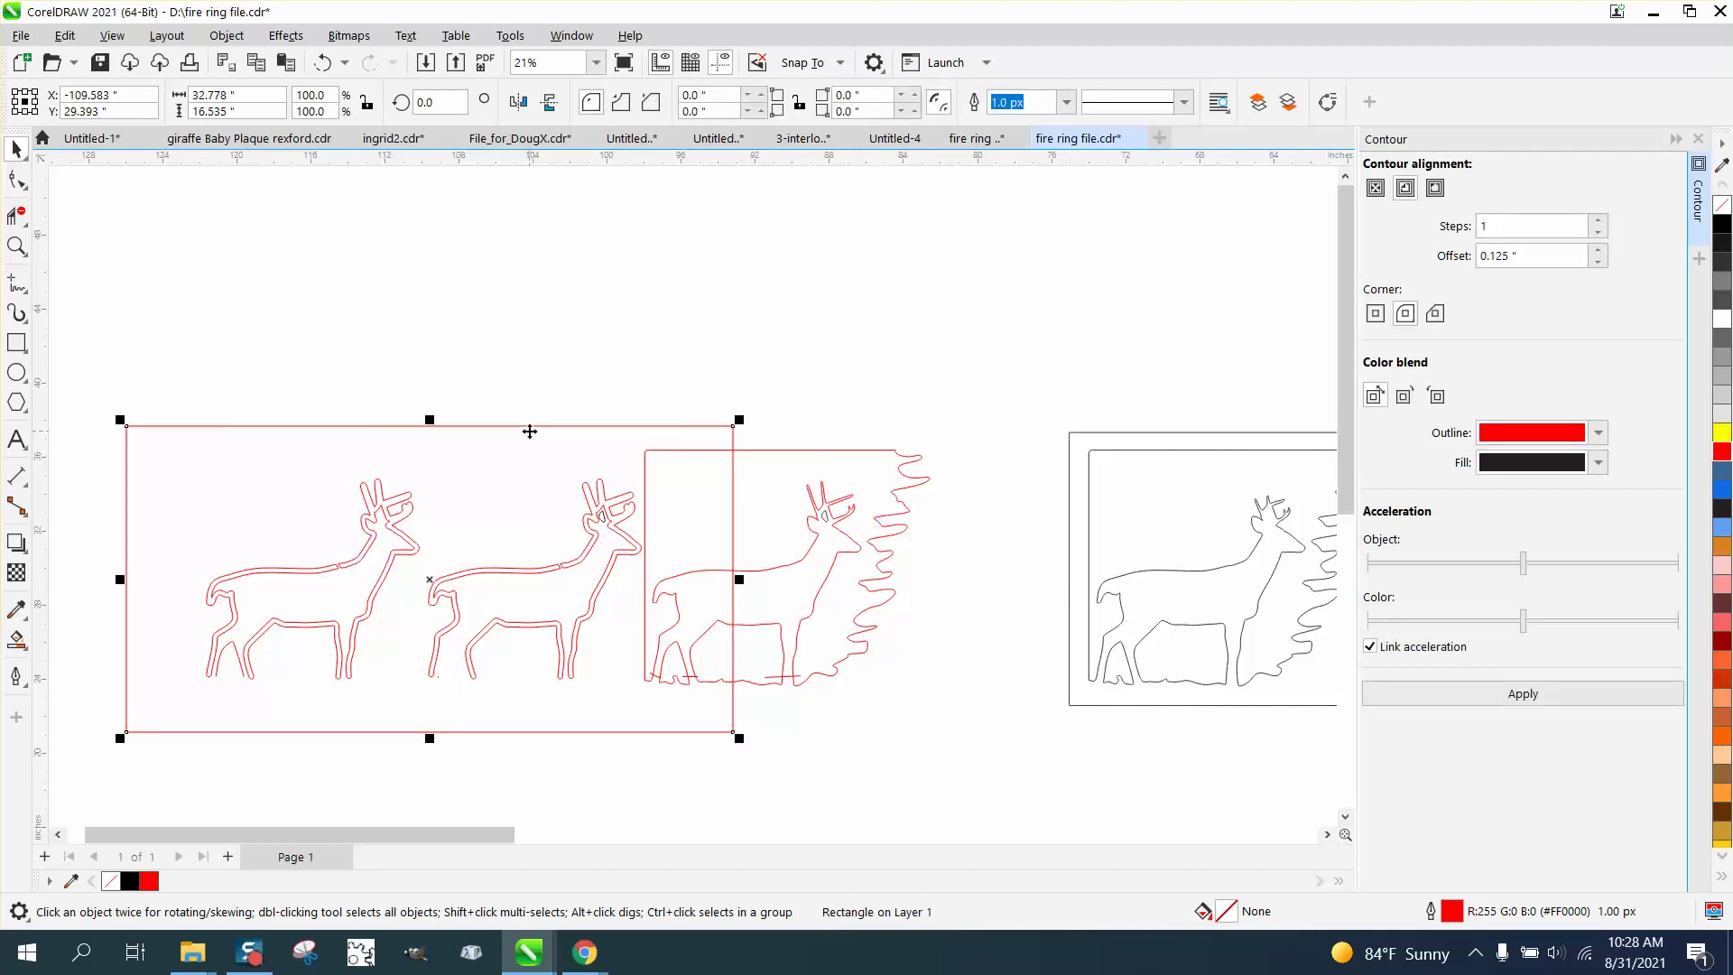
{"action": "key", "text": "Delete"}
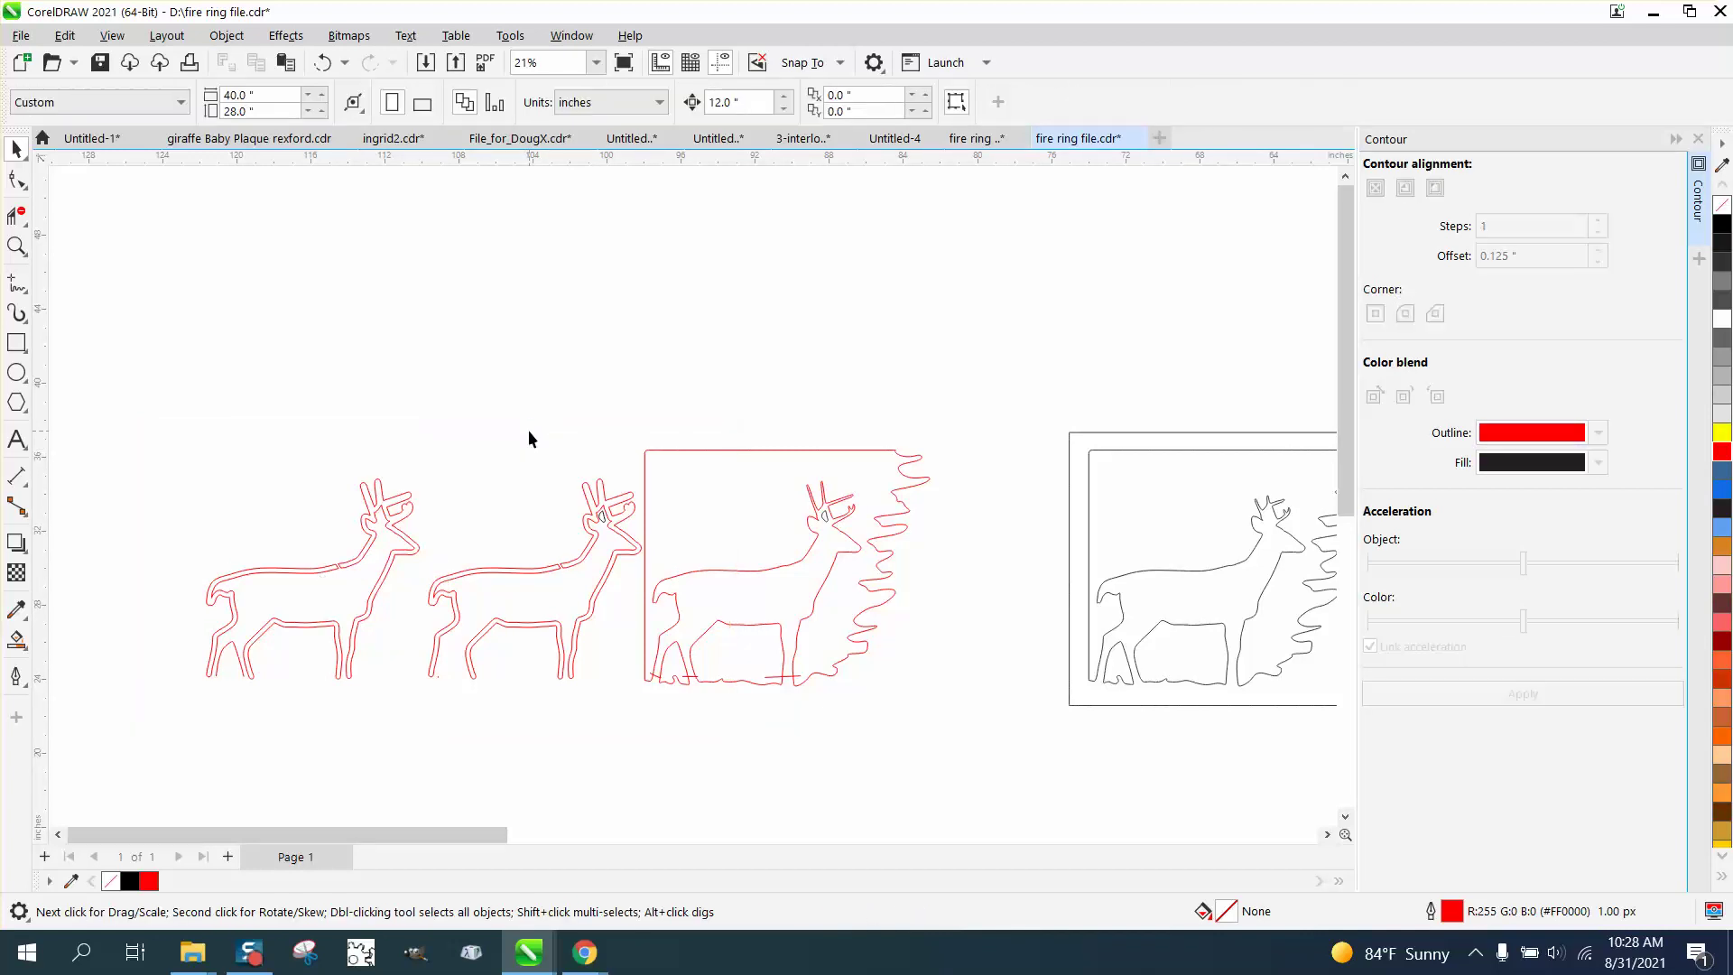
{"action": "left_click", "coordinate": [579, 542]}
{"action": "key", "text": "Delete"}
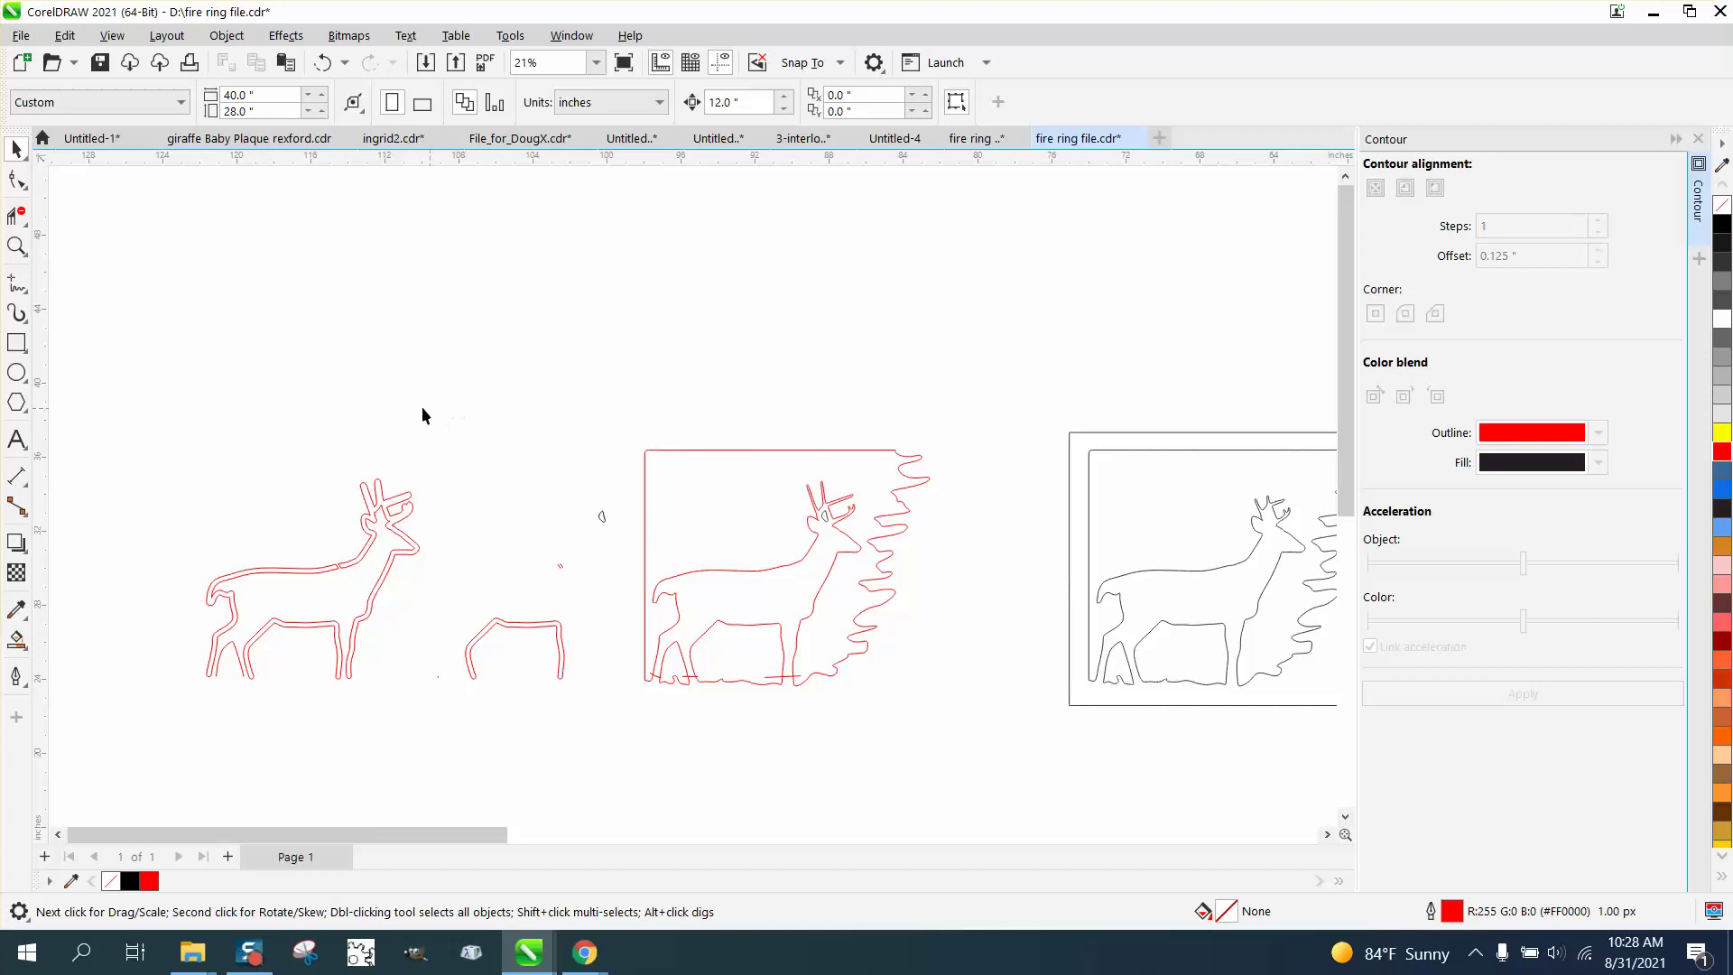
{"action": "left_click_drag", "start_coordinate": [605, 737], "coordinate": [621, 744]}
{"action": "key", "text": "Delete"}
Draw a rectangle around the remaining contour deer with a margin on every side
{"action": "left_click", "coordinate": [16, 246]}
{"action": "left_click_drag", "start_coordinate": [290, 473], "coordinate": [474, 568]}
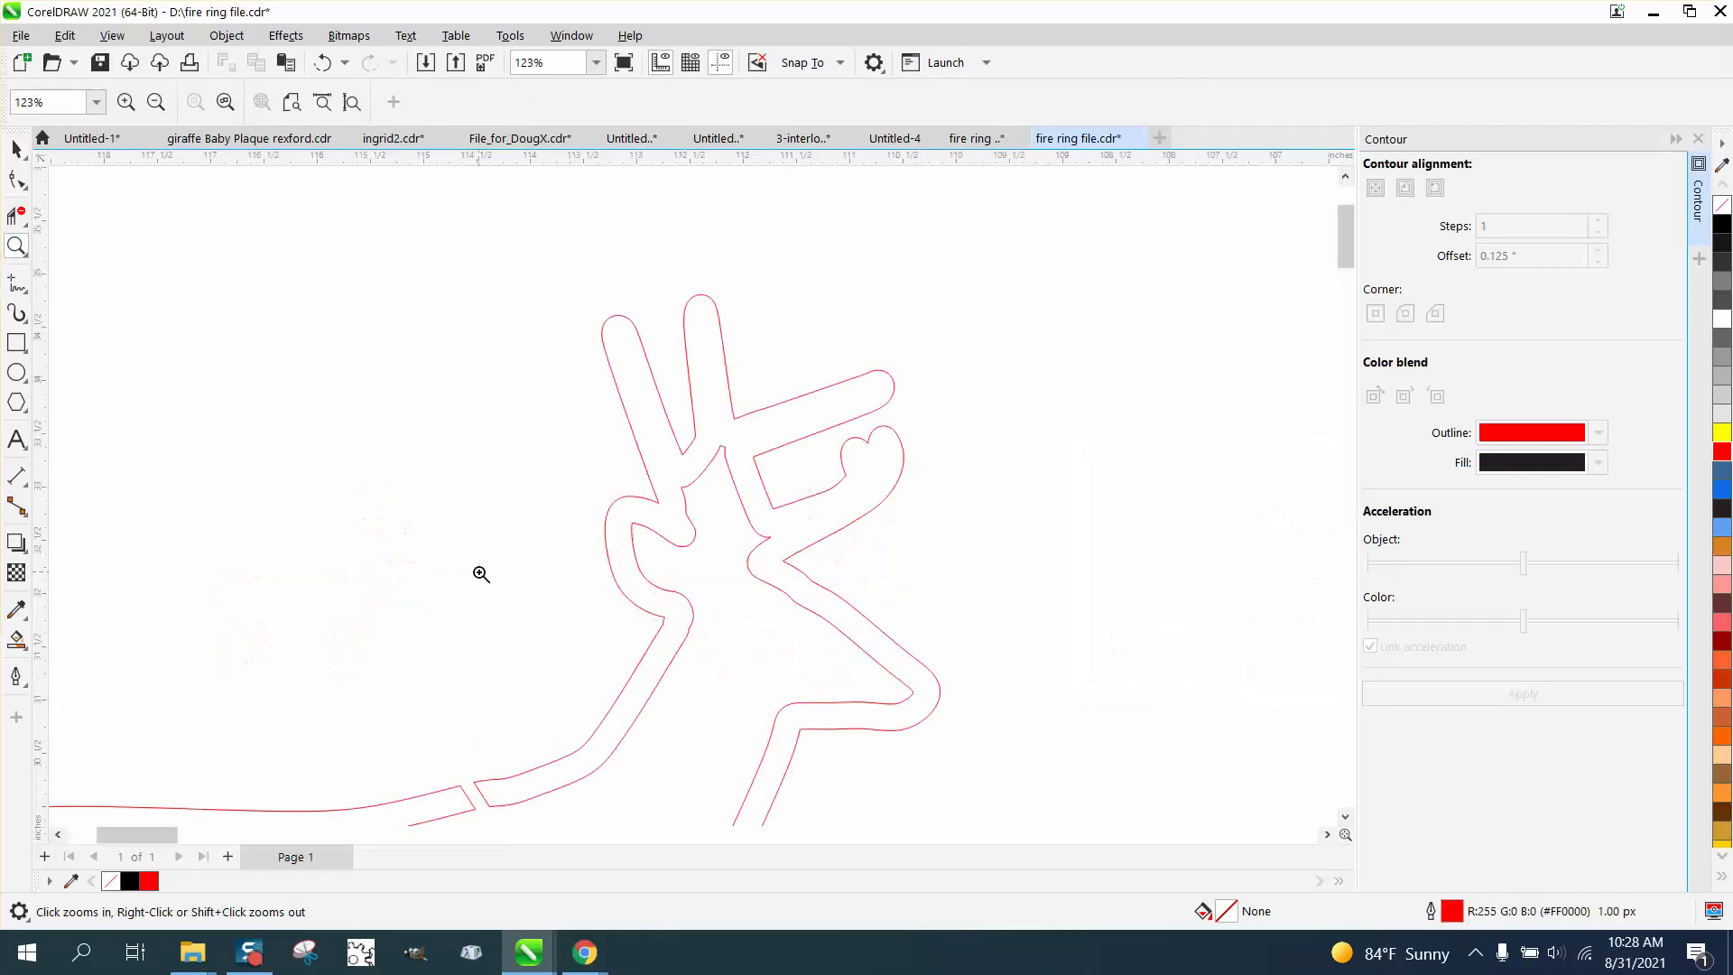
{"action": "scroll", "coordinate": [579, 570], "scroll_direction": "down", "scroll_amount": 6}
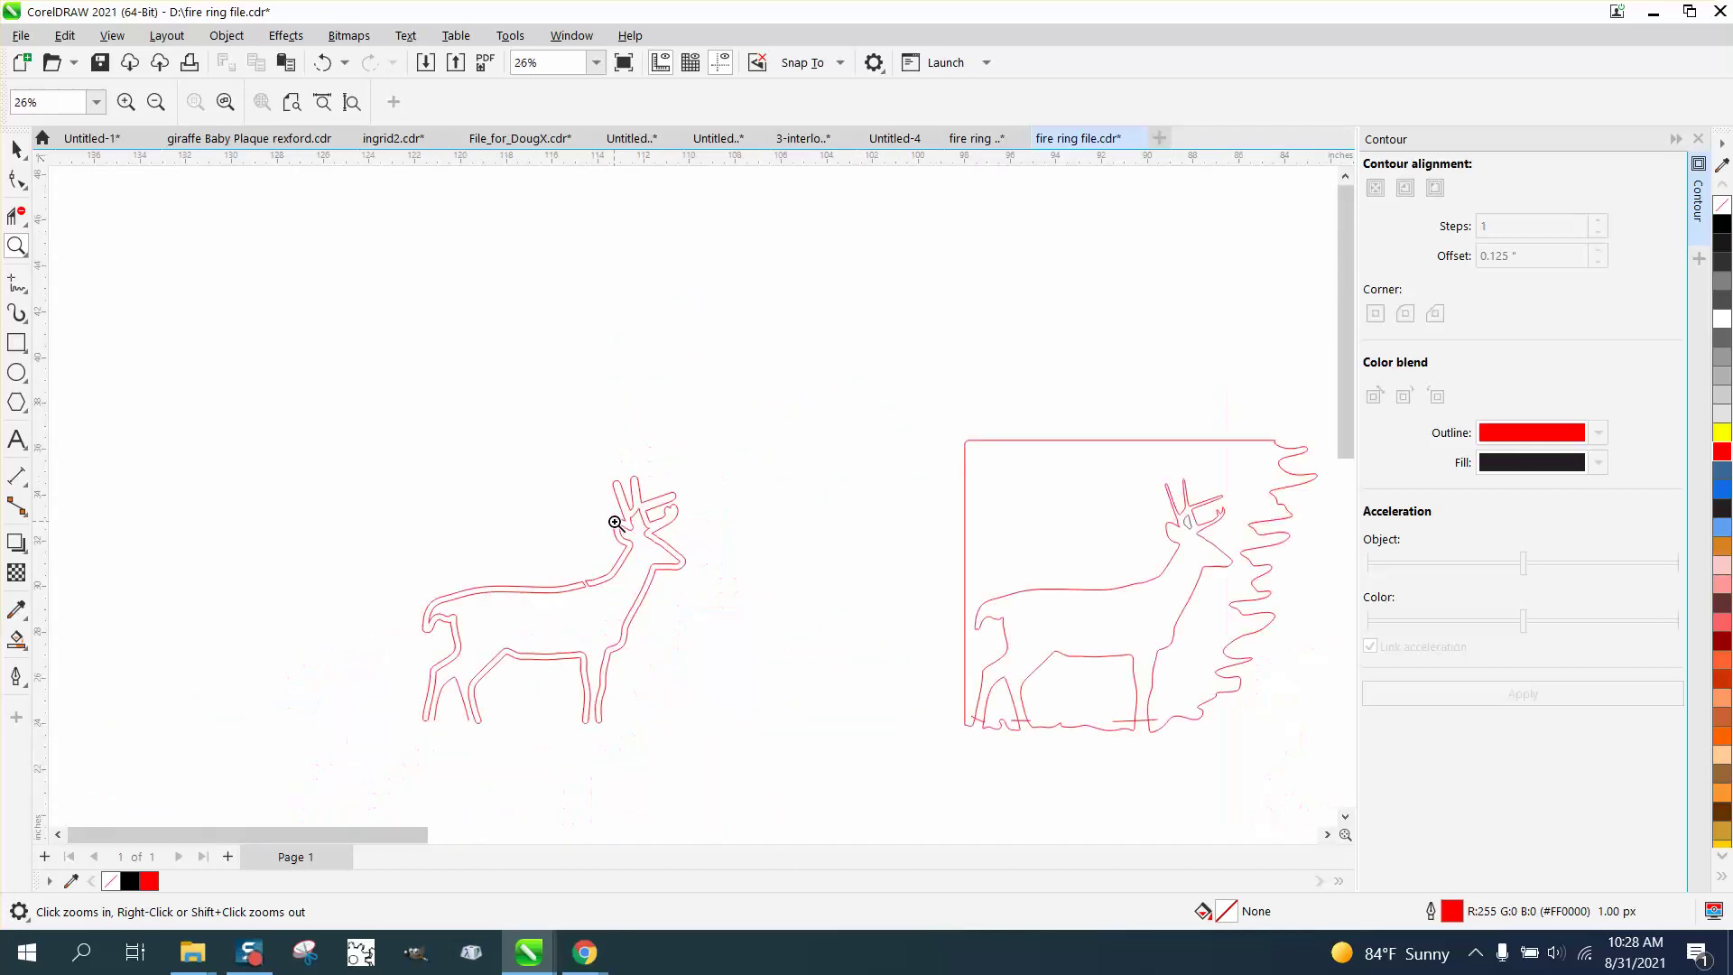
{"action": "left_click", "coordinate": [16, 342]}
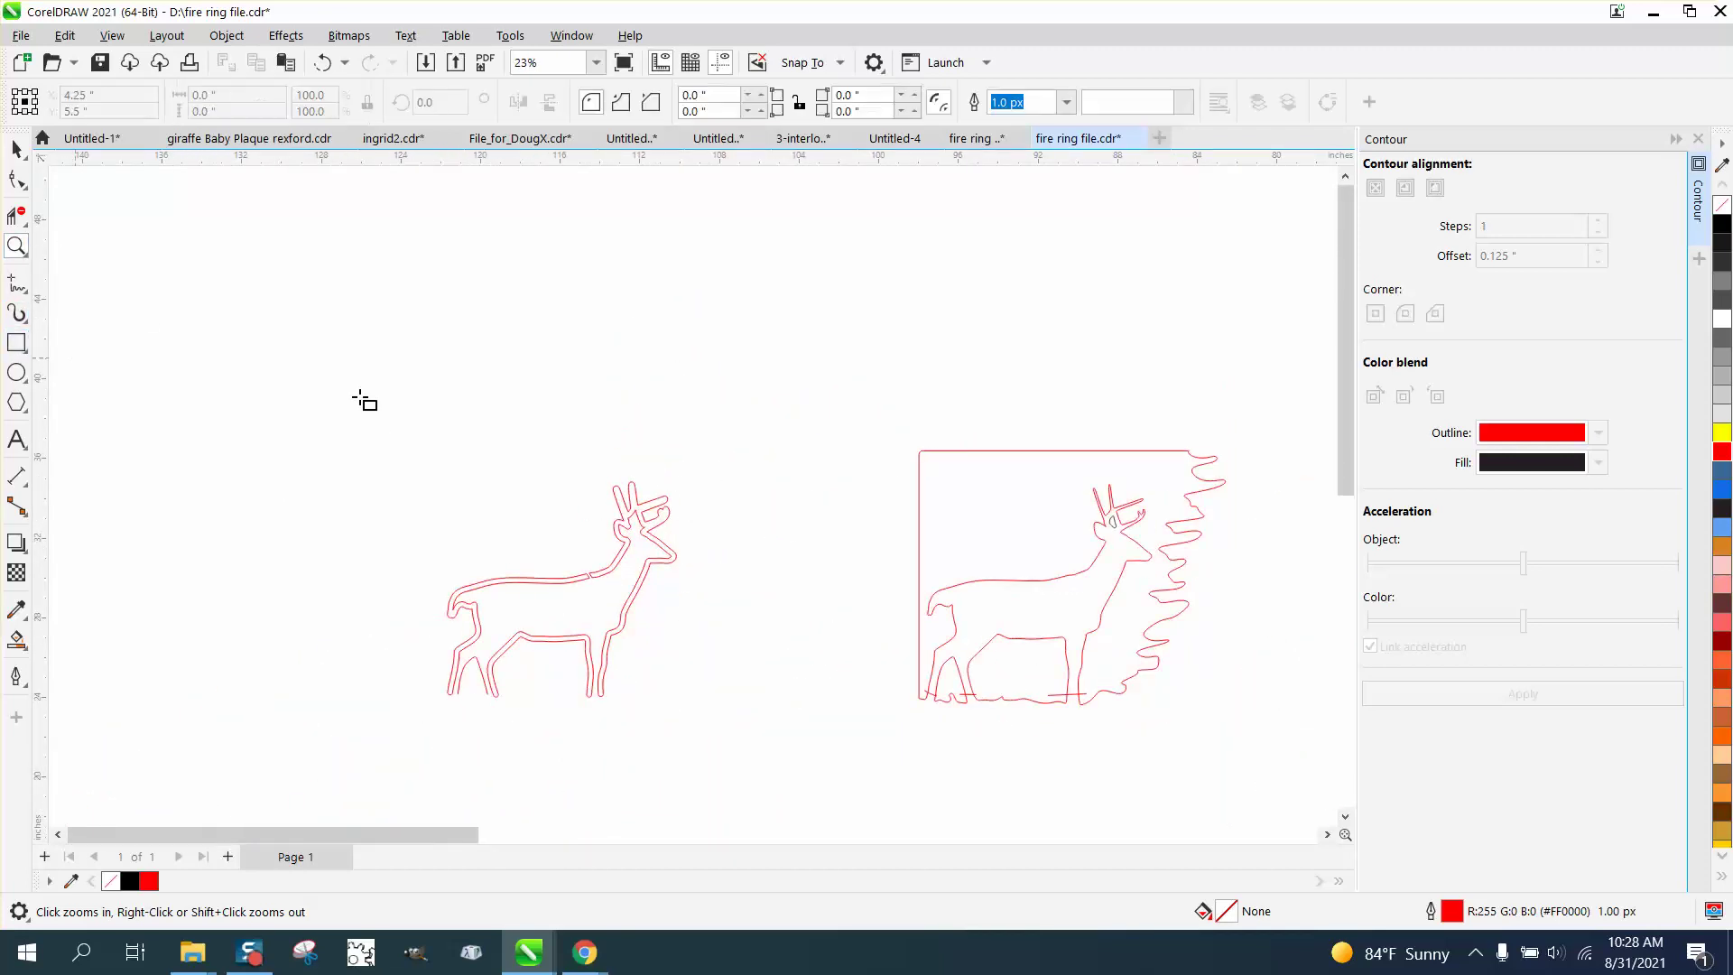
{"action": "left_click_drag", "start_coordinate": [361, 397], "coordinate": [766, 749]}
Smart-fill the area between the rectangle and the deer's contour band black and inspect the bridge across its back
{"action": "left_click", "coordinate": [15, 638]}
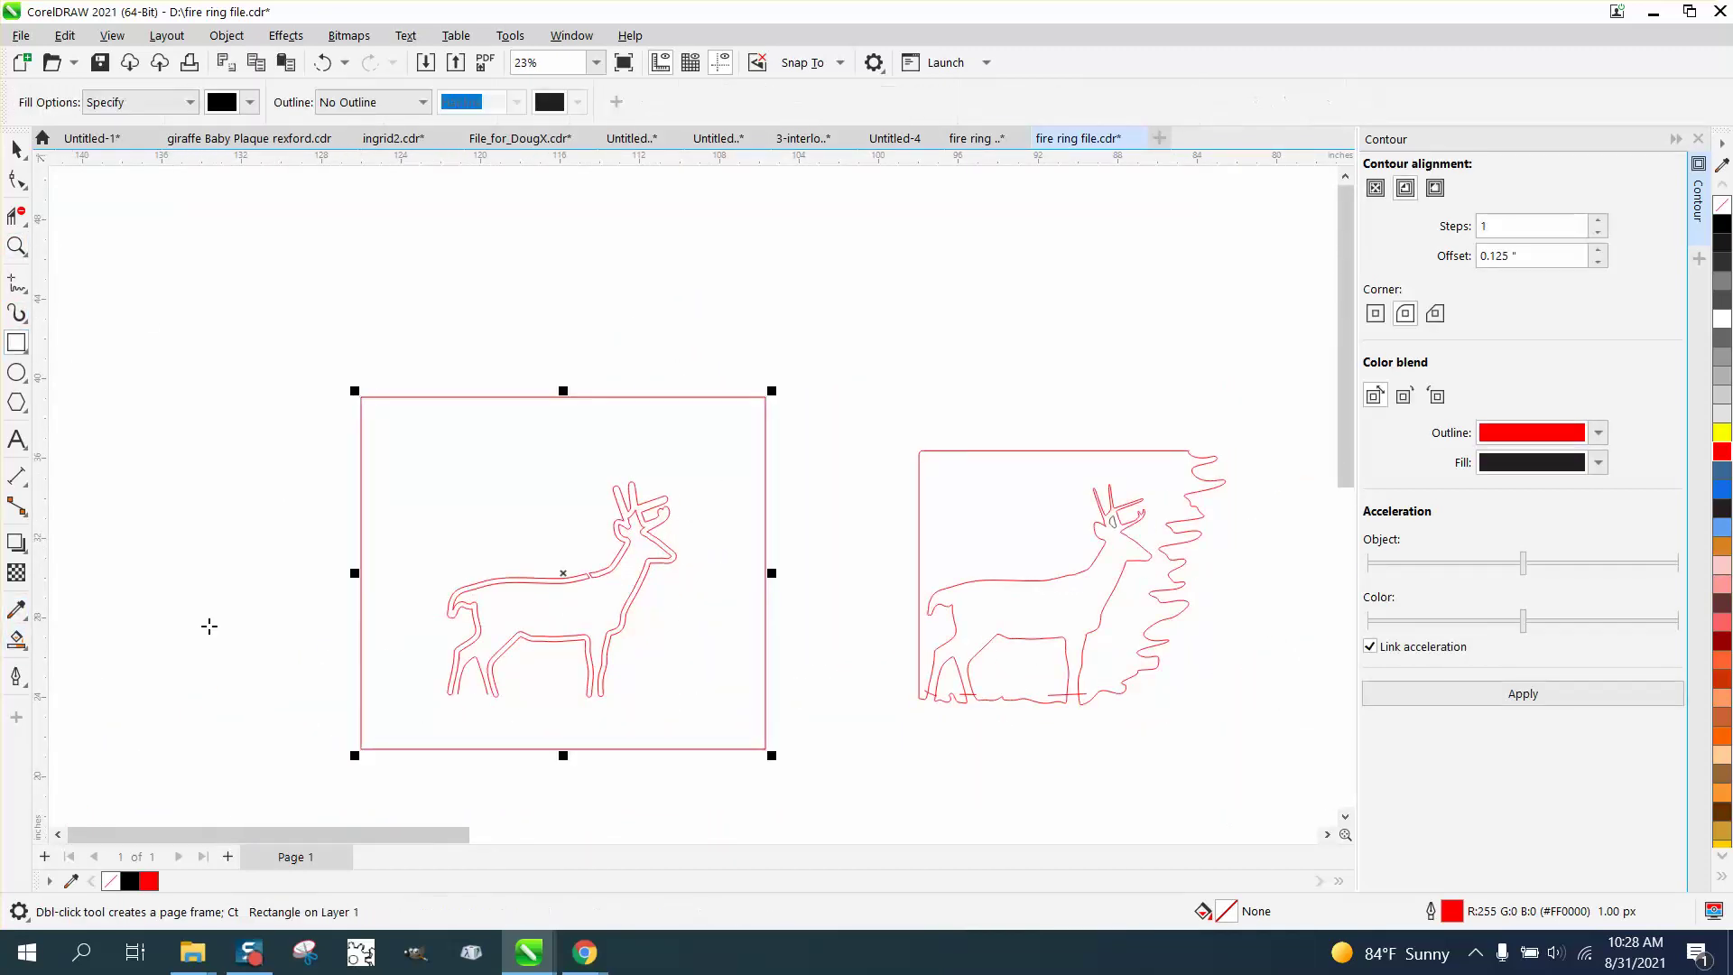
{"action": "left_click", "coordinate": [399, 546]}
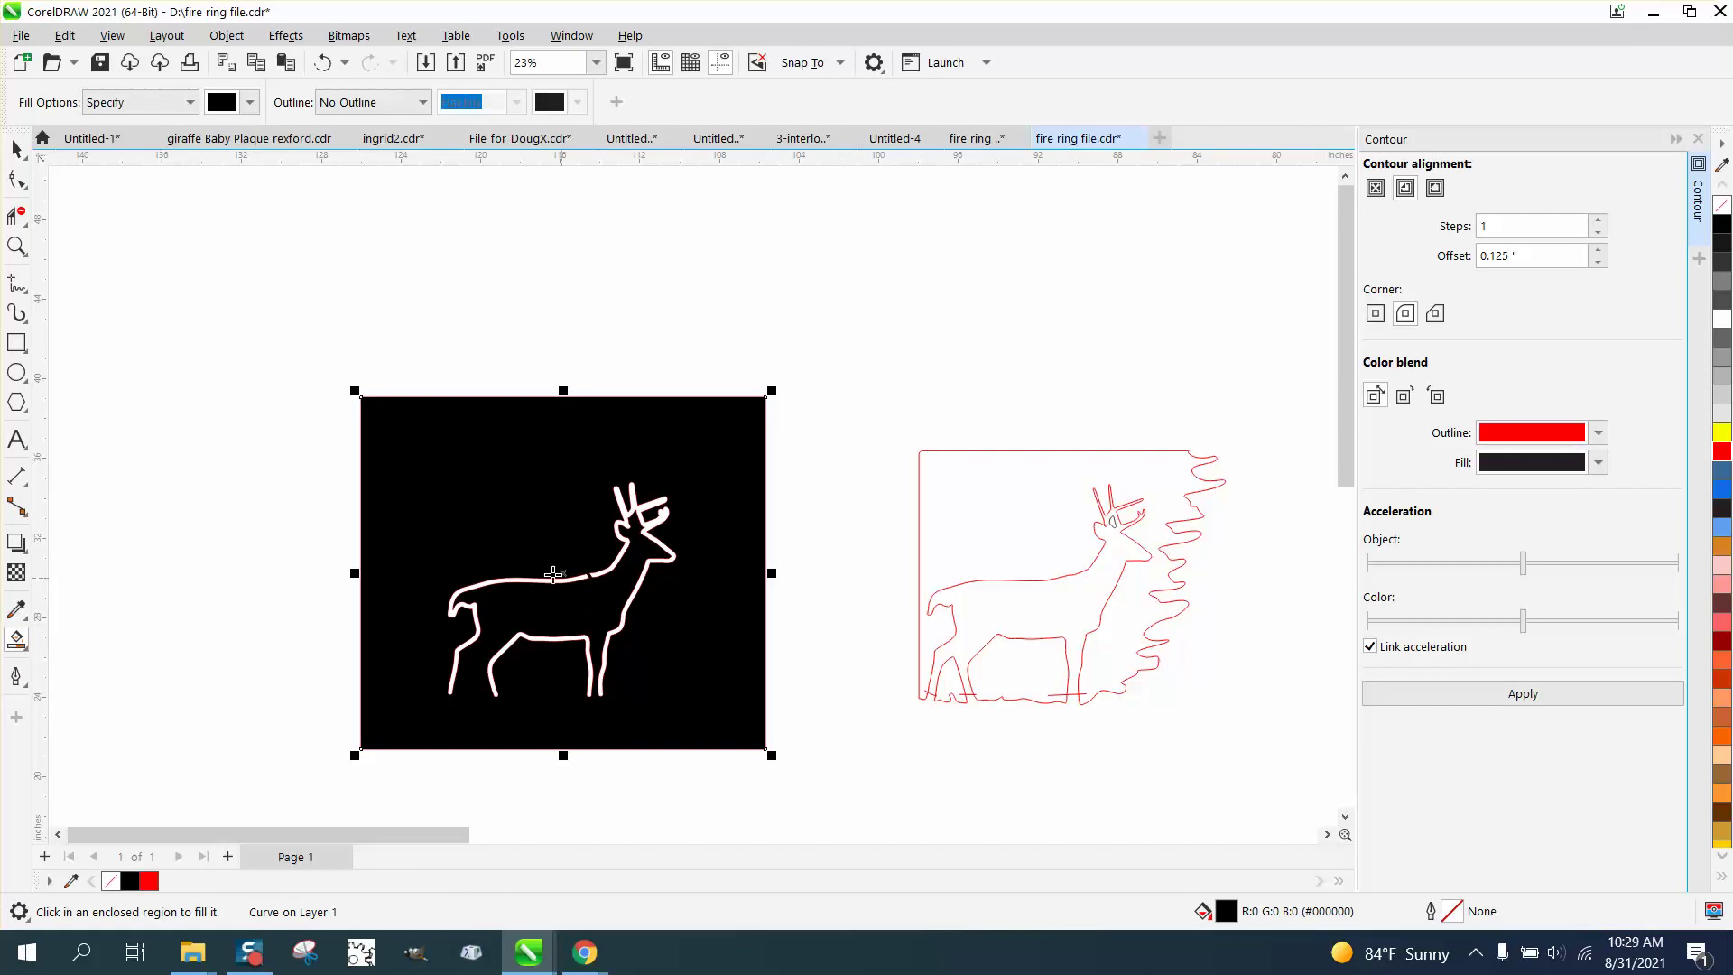
{"action": "left_click", "coordinate": [16, 246]}
{"action": "left_click", "coordinate": [604, 574]}
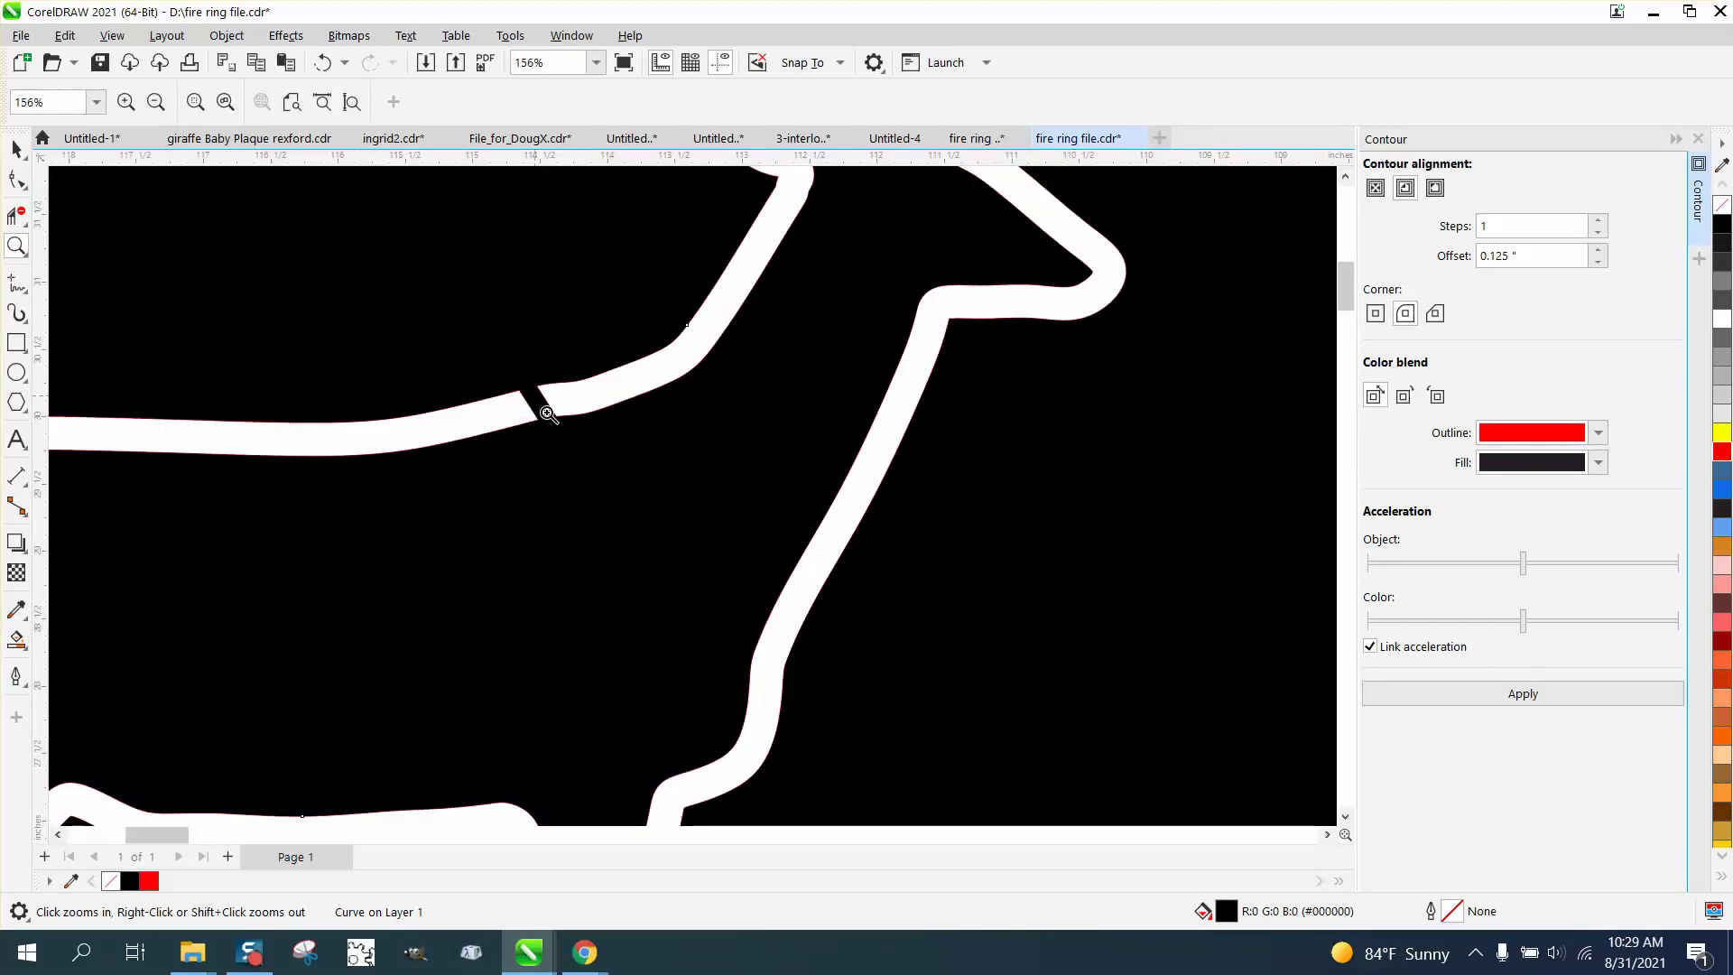
{"action": "right_click", "coordinate": [709, 461]}
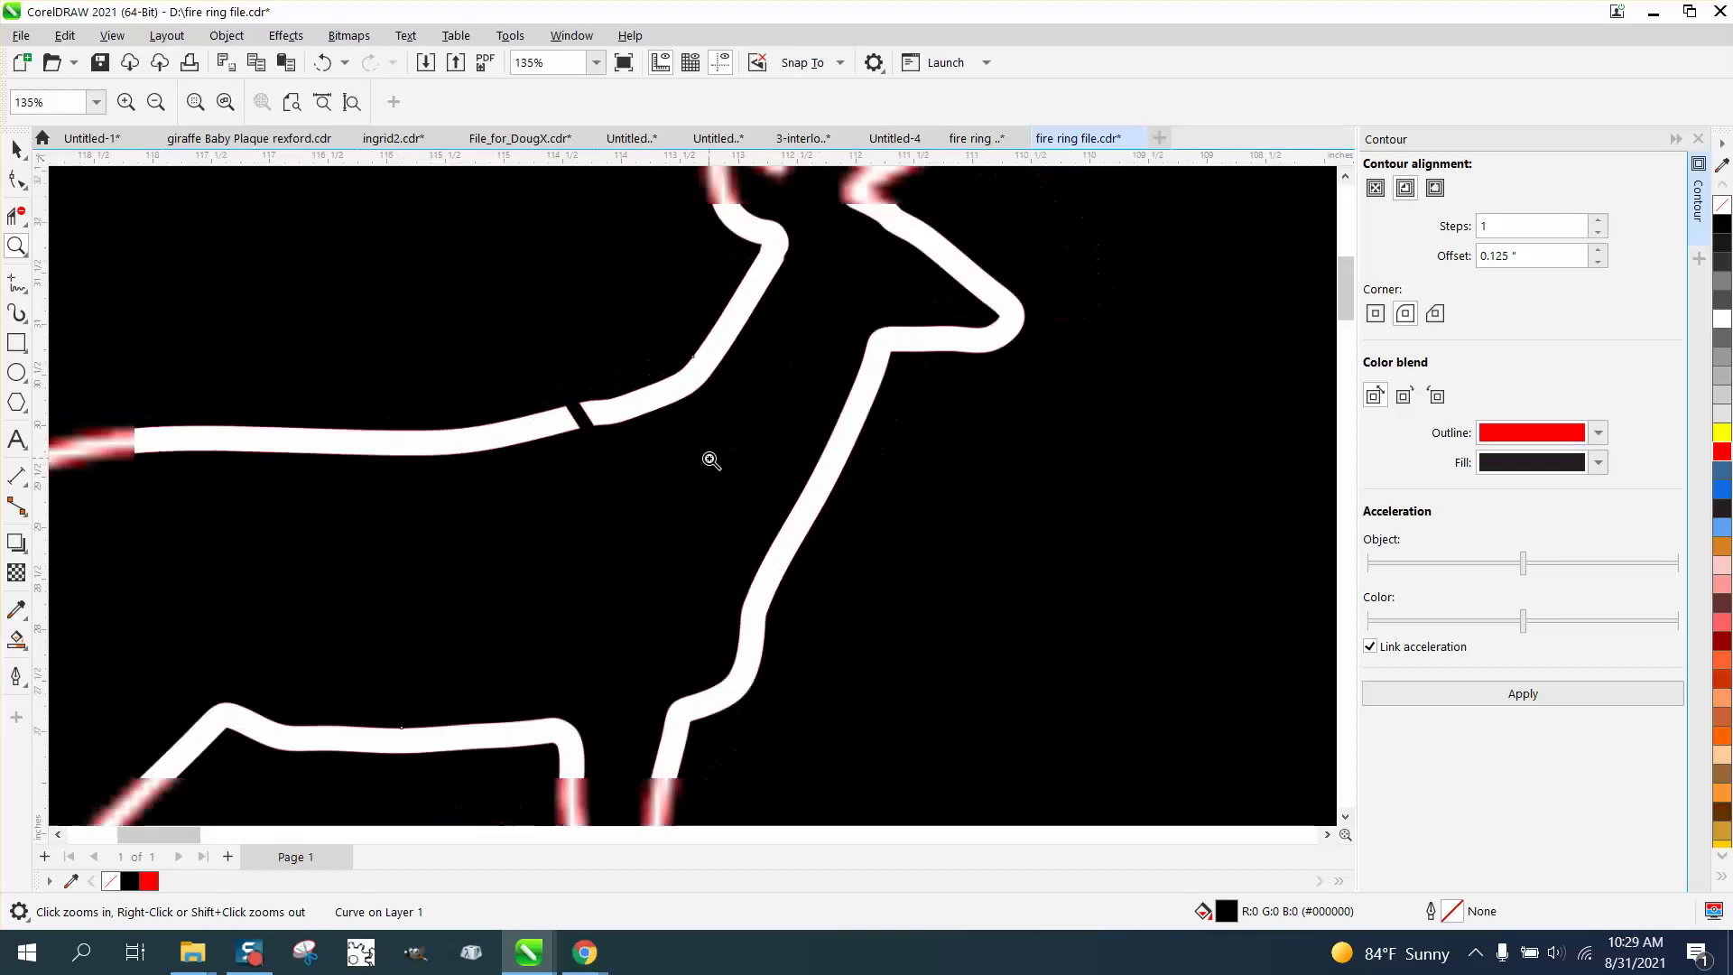
{"action": "scroll", "coordinate": [711, 465], "scroll_direction": "down", "scroll_amount": 1}
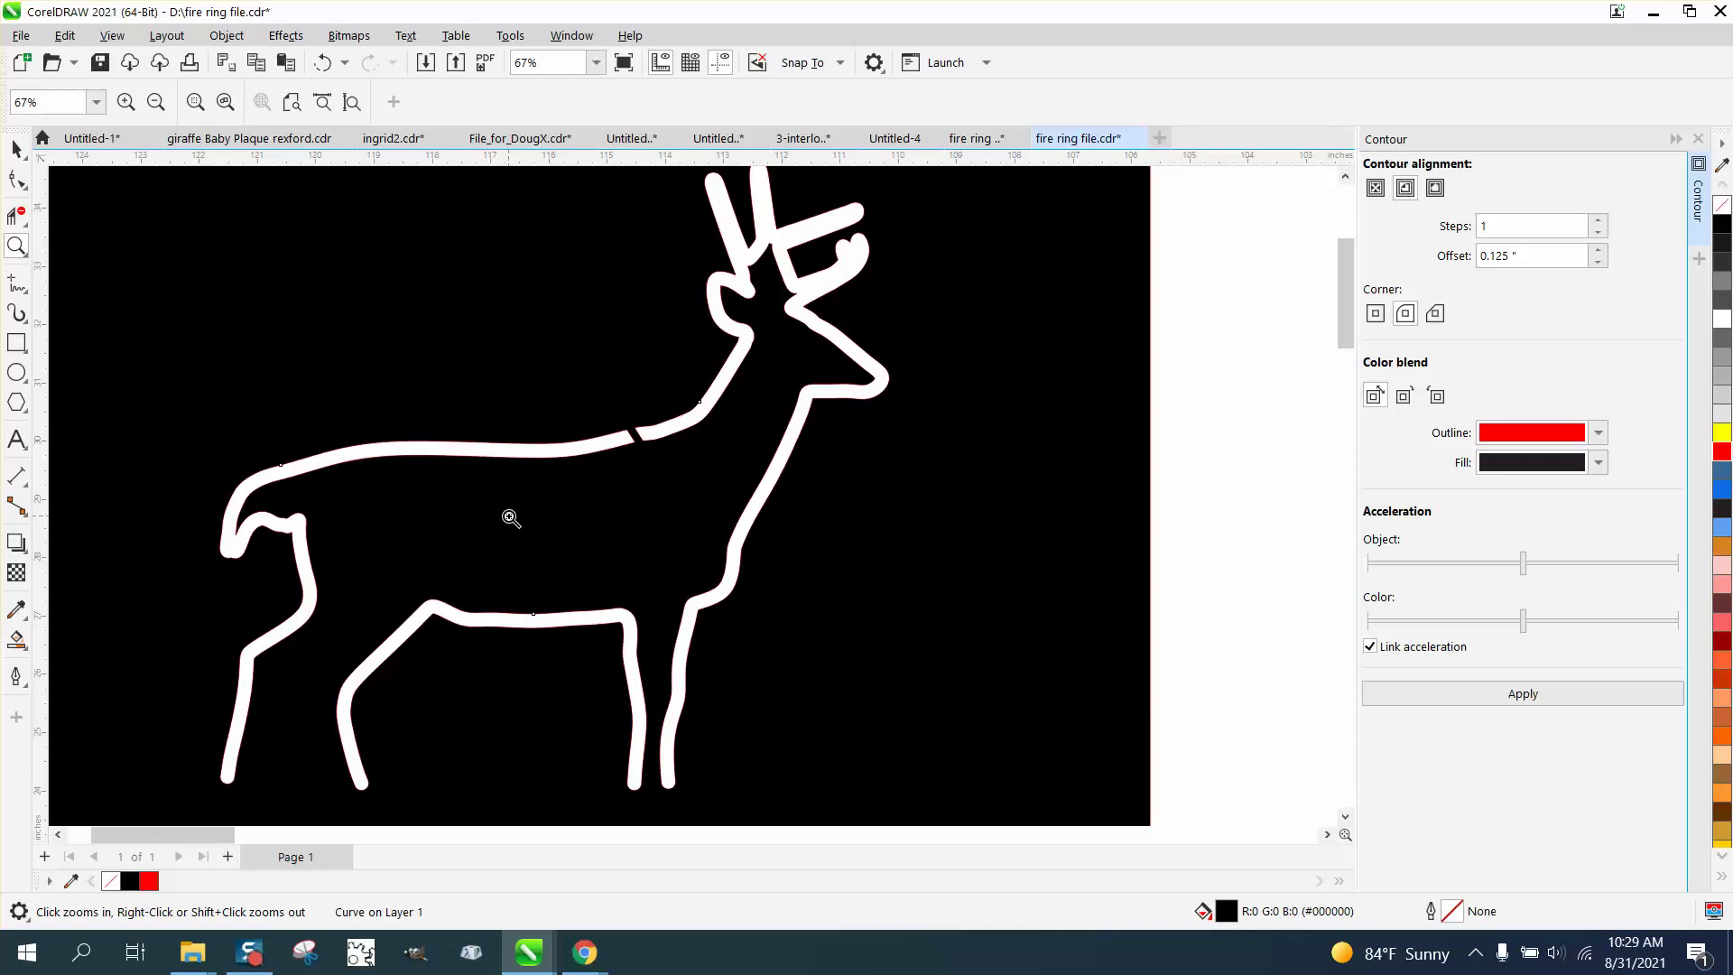
Undo the black fill between the rectangle and the contour deer
{"action": "scroll", "coordinate": [510, 517], "scroll_direction": "down", "scroll_amount": 2}
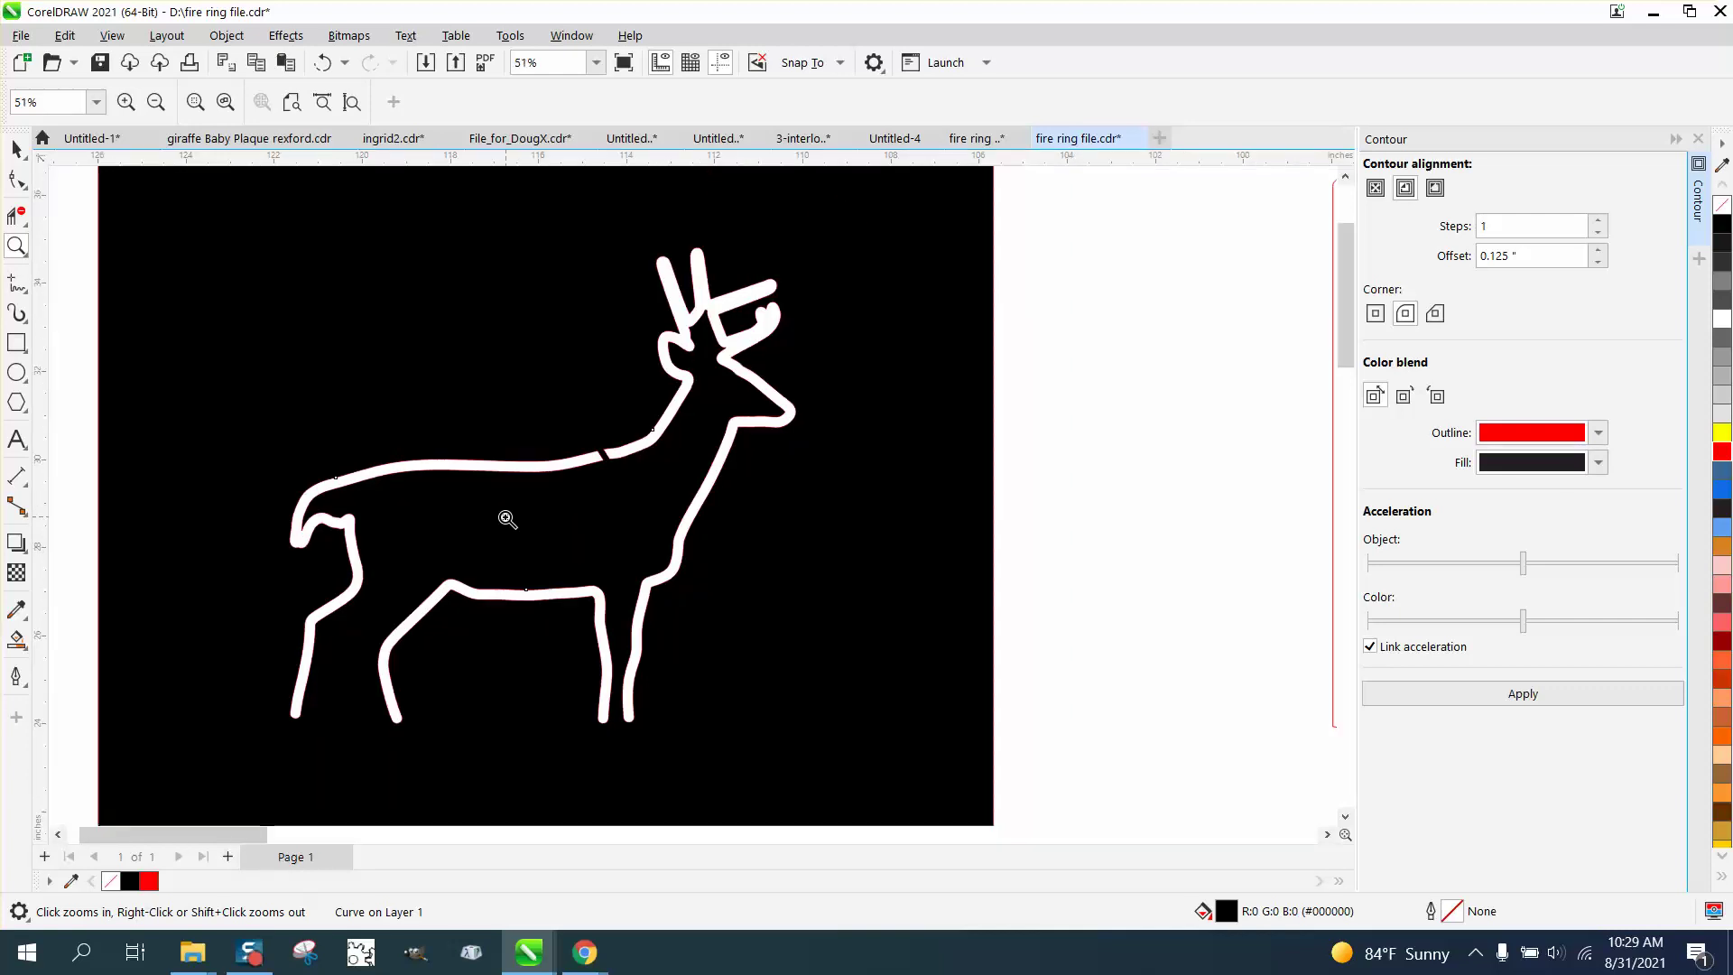
{"action": "left_click", "coordinate": [322, 63]}
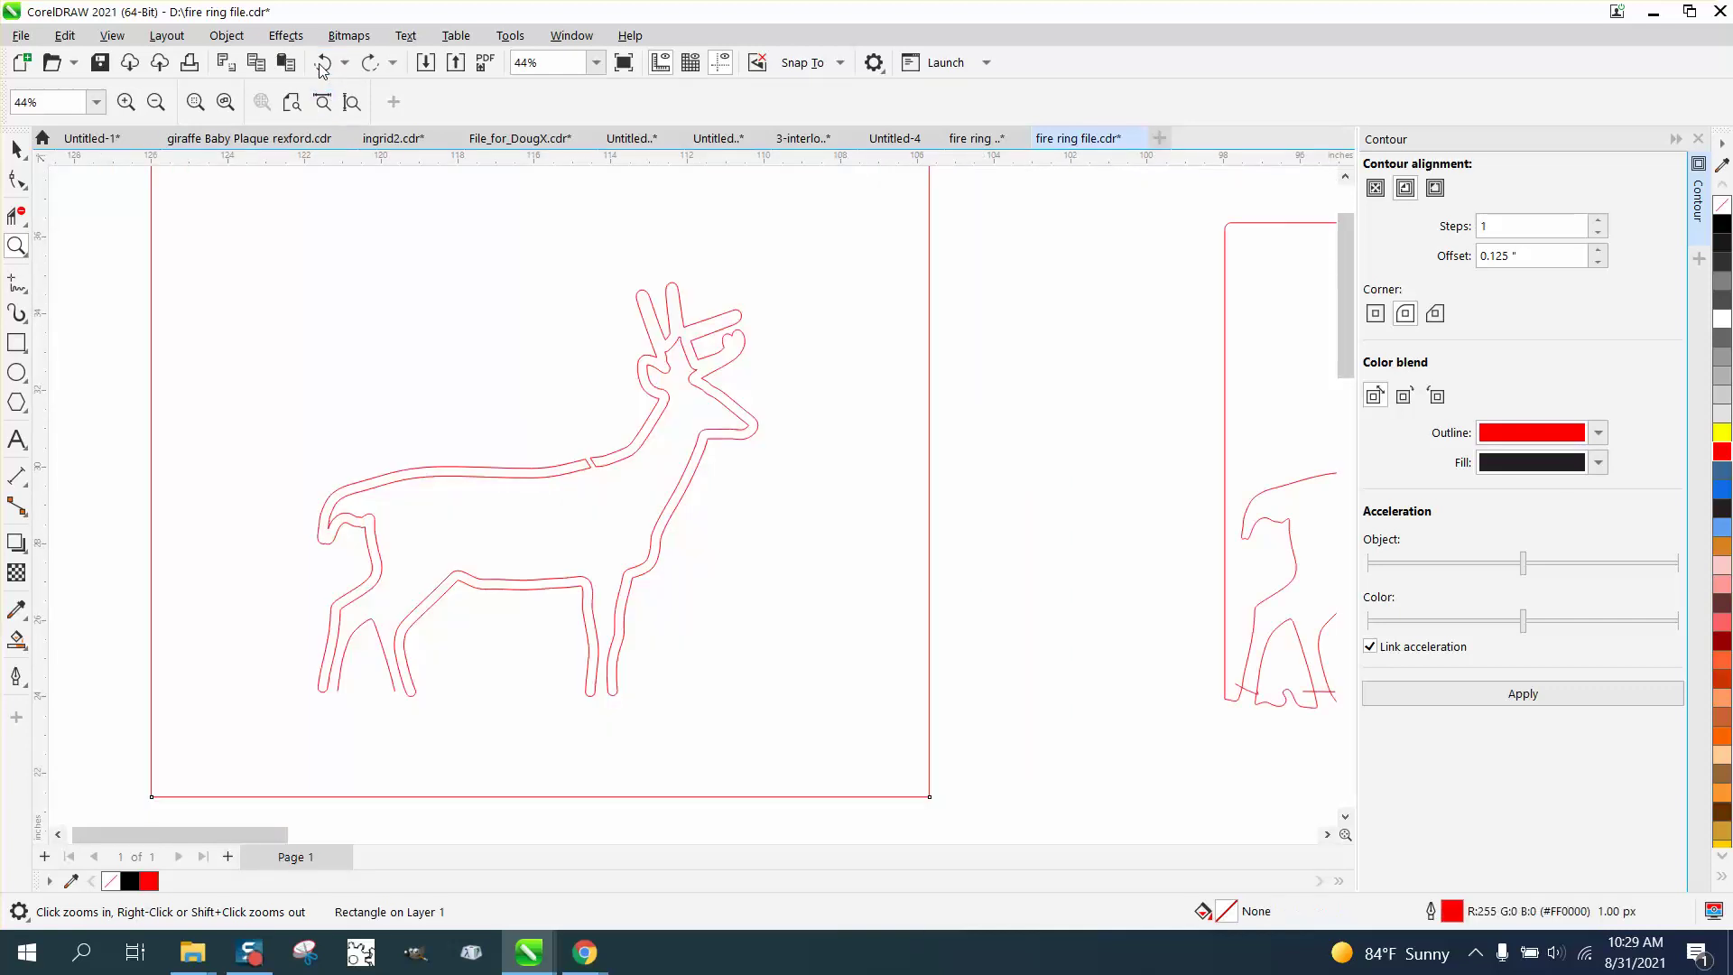
{"action": "scroll", "coordinate": [565, 611], "scroll_direction": "down", "scroll_amount": 8}
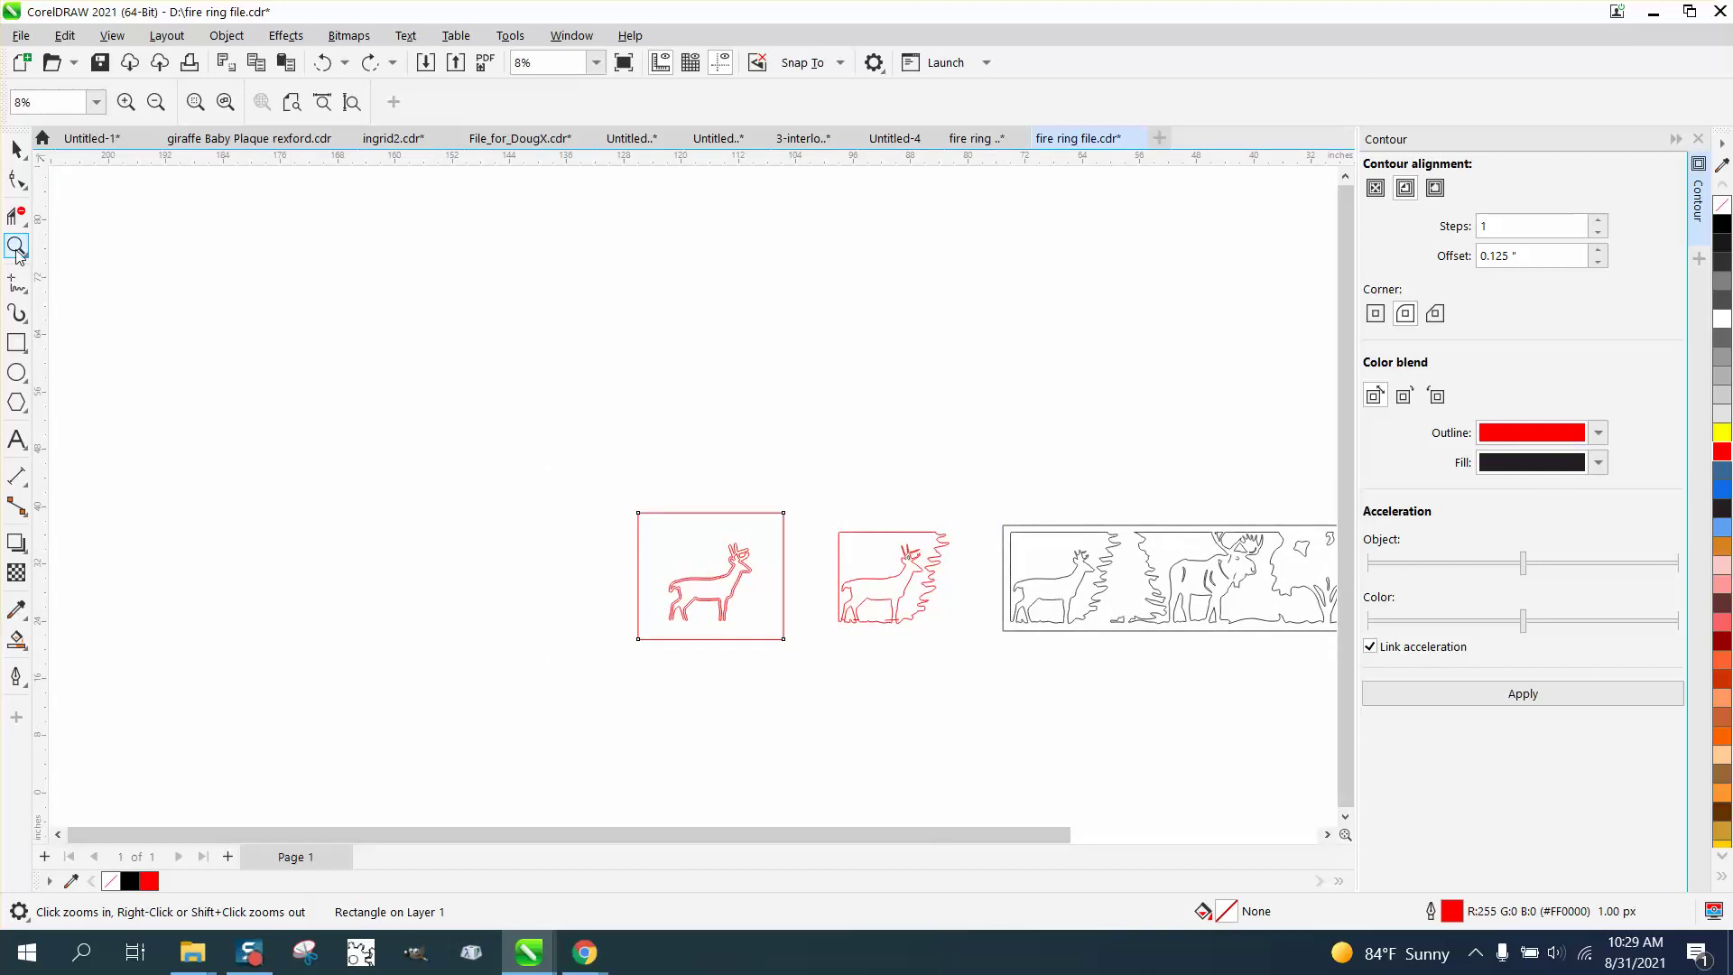
{"action": "left_click_drag", "start_coordinate": [964, 498], "coordinate": [1257, 702]}
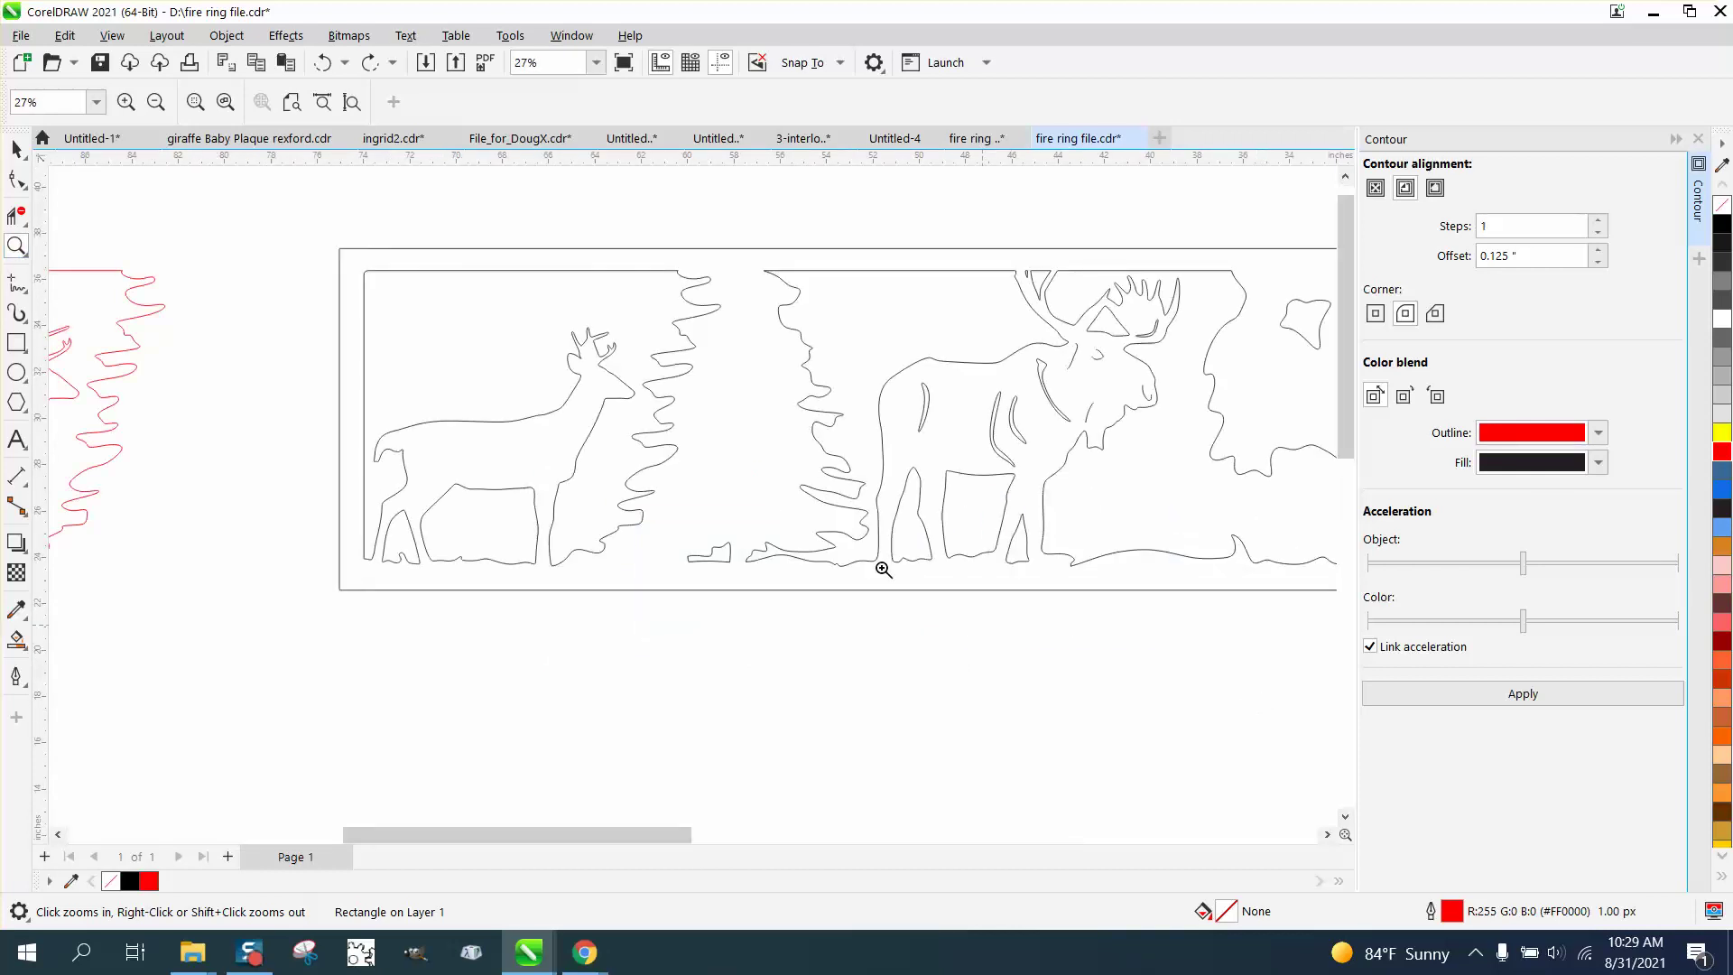
{"action": "left_click", "coordinate": [28, 301]}
{"action": "left_click", "coordinate": [90, 312]}
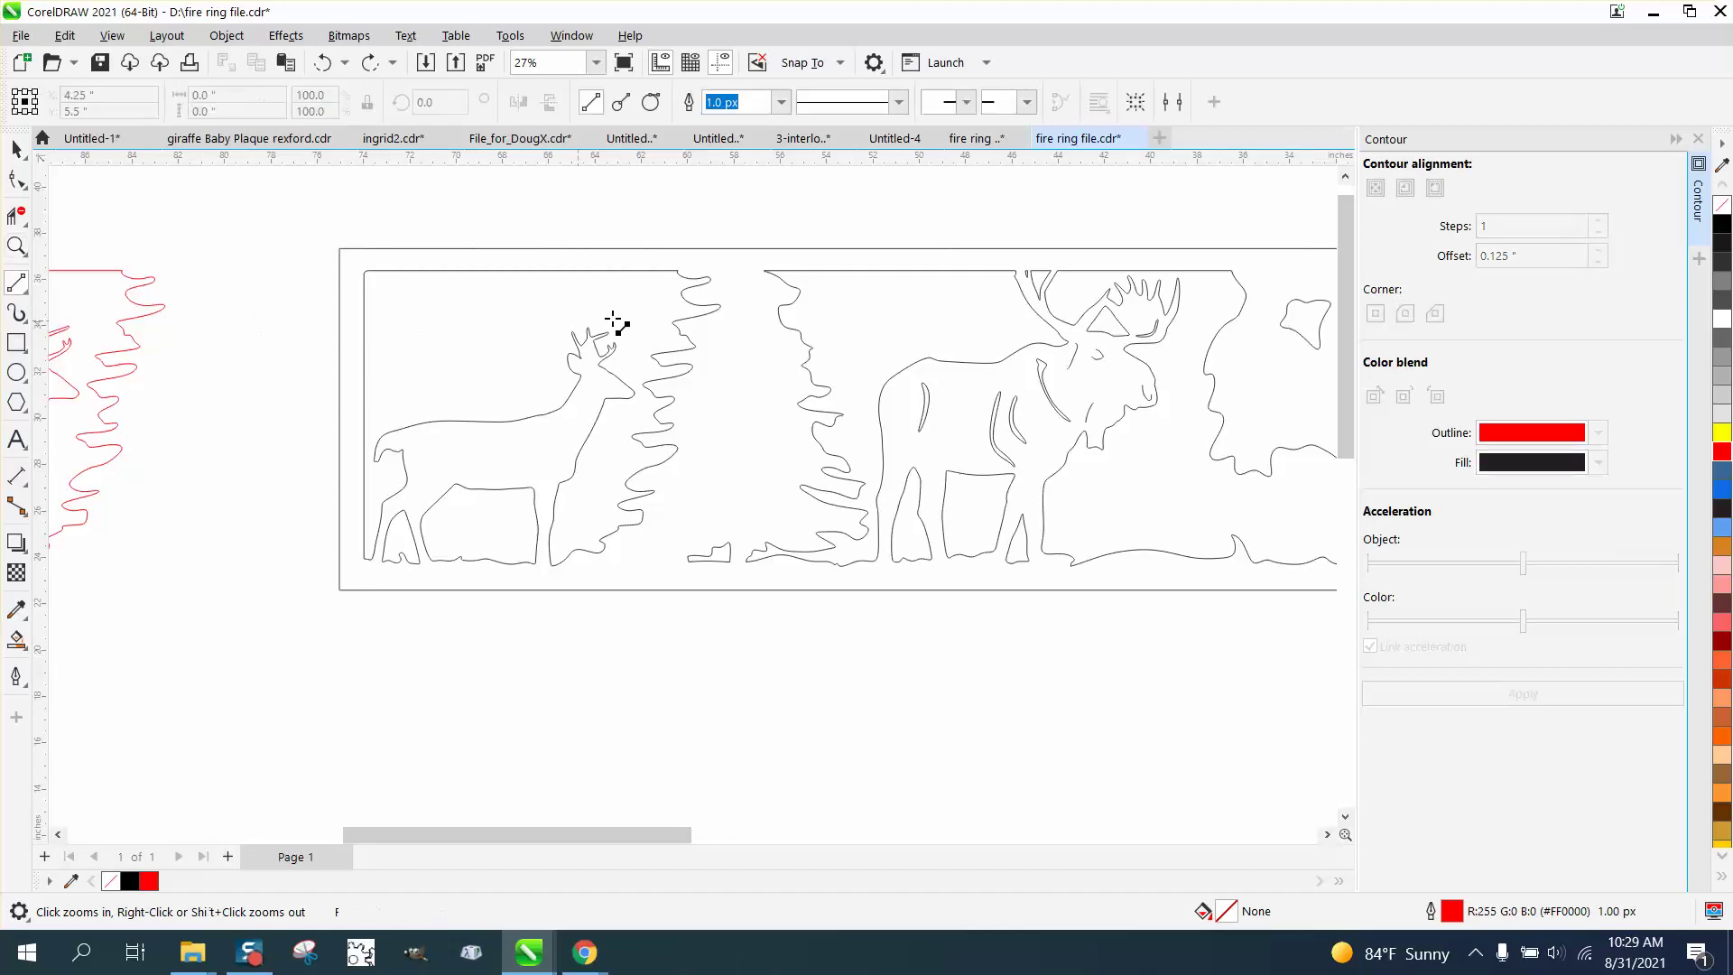
{"action": "left_click_drag", "start_coordinate": [645, 261], "coordinate": [636, 361]}
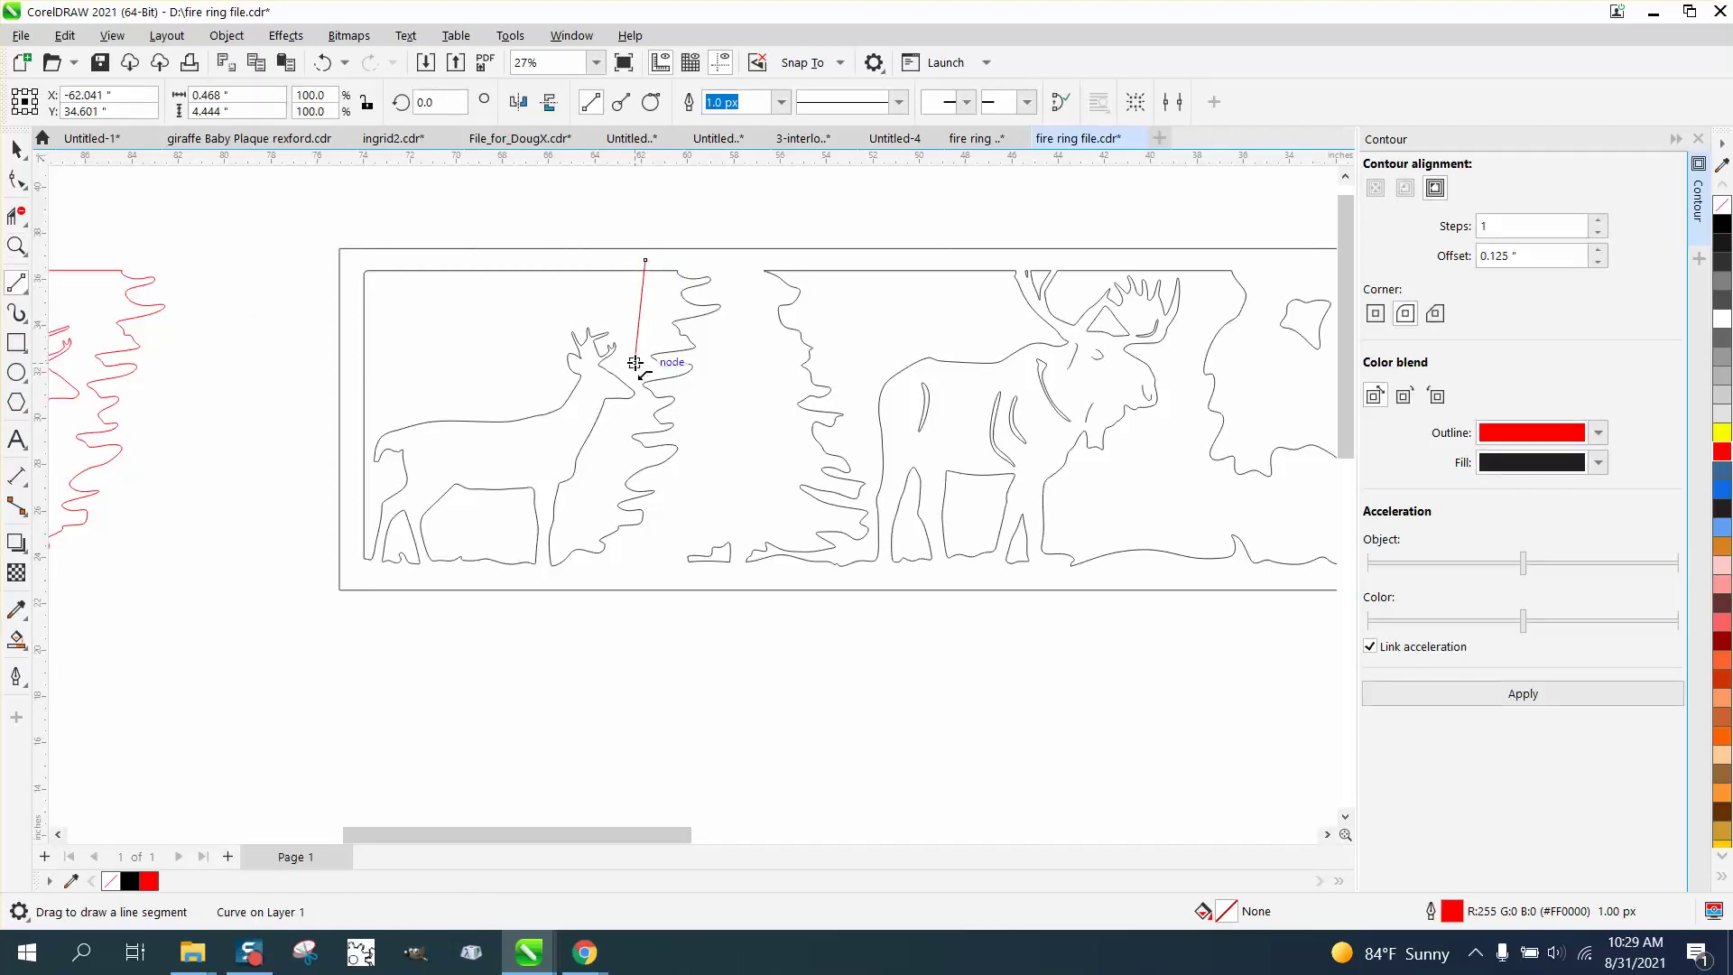
{"action": "key", "text": "Delete"}
{"action": "left_click", "coordinate": [22, 287]}
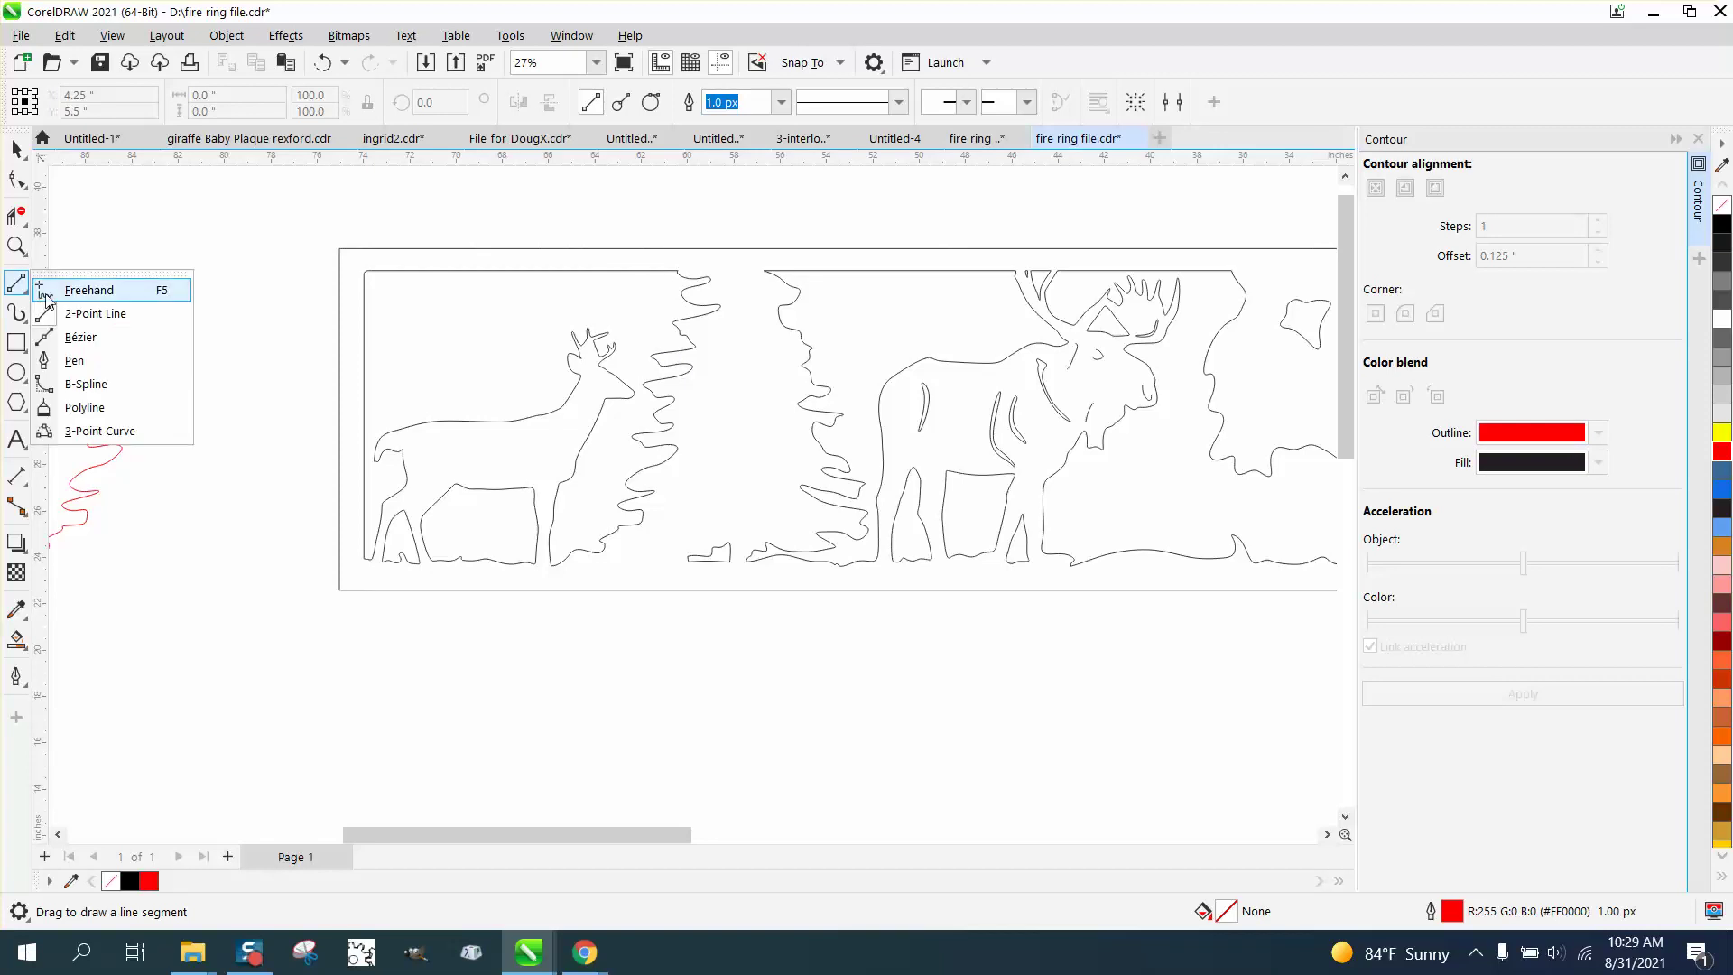
{"action": "left_click", "coordinate": [54, 313]}
{"action": "left_click_drag", "start_coordinate": [642, 271], "coordinate": [632, 365]}
{"action": "key", "text": "Delete"}
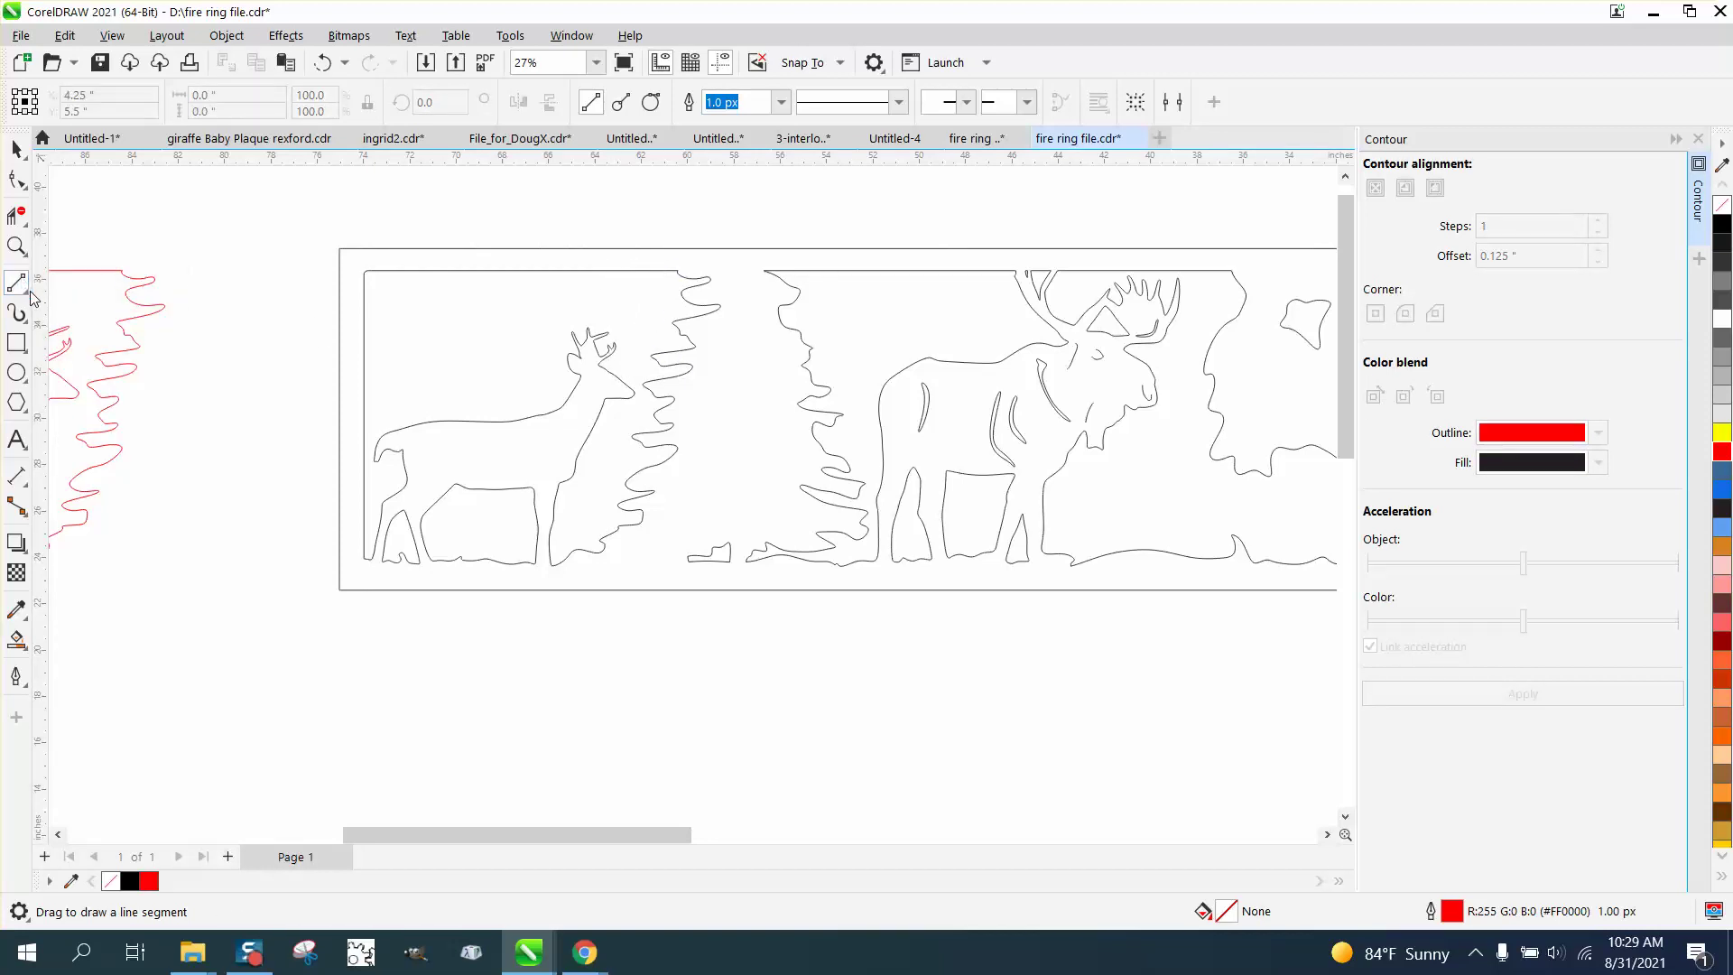
Draw a freehand dividing line between the panel's deer and the tree, stretched upward past the inner border to about 16.3 inches tall
{"action": "left_click", "coordinate": [32, 293]}
{"action": "left_click", "coordinate": [72, 287]}
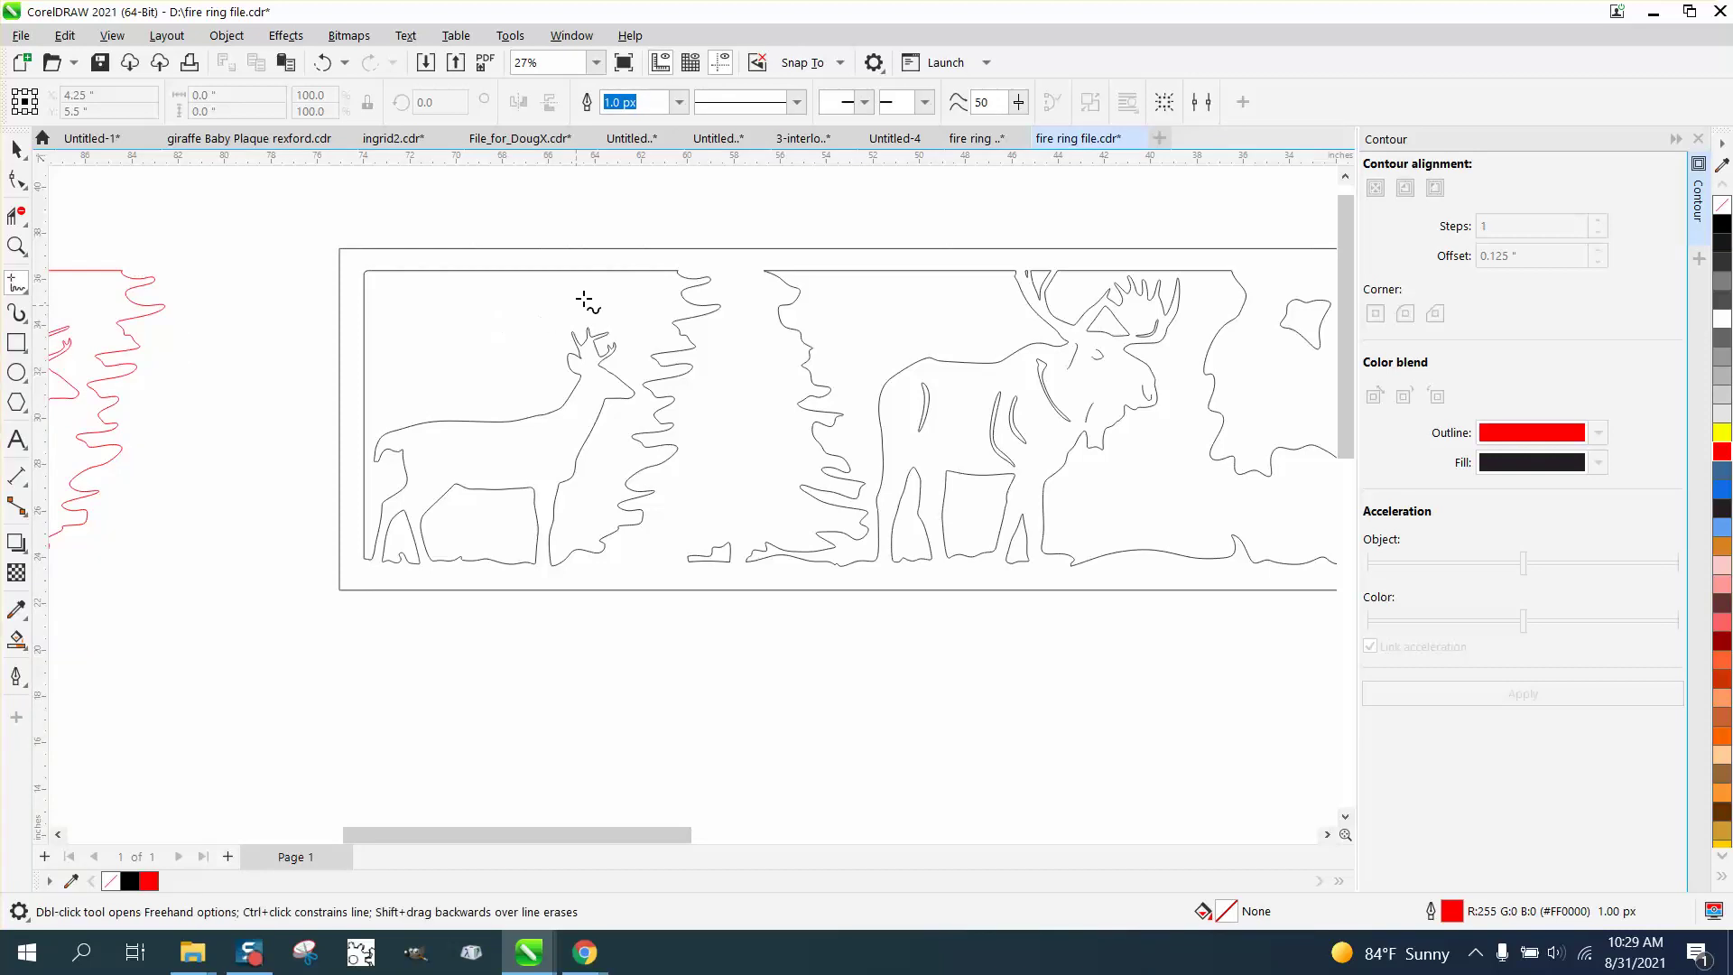
{"action": "left_click", "coordinate": [632, 271]}
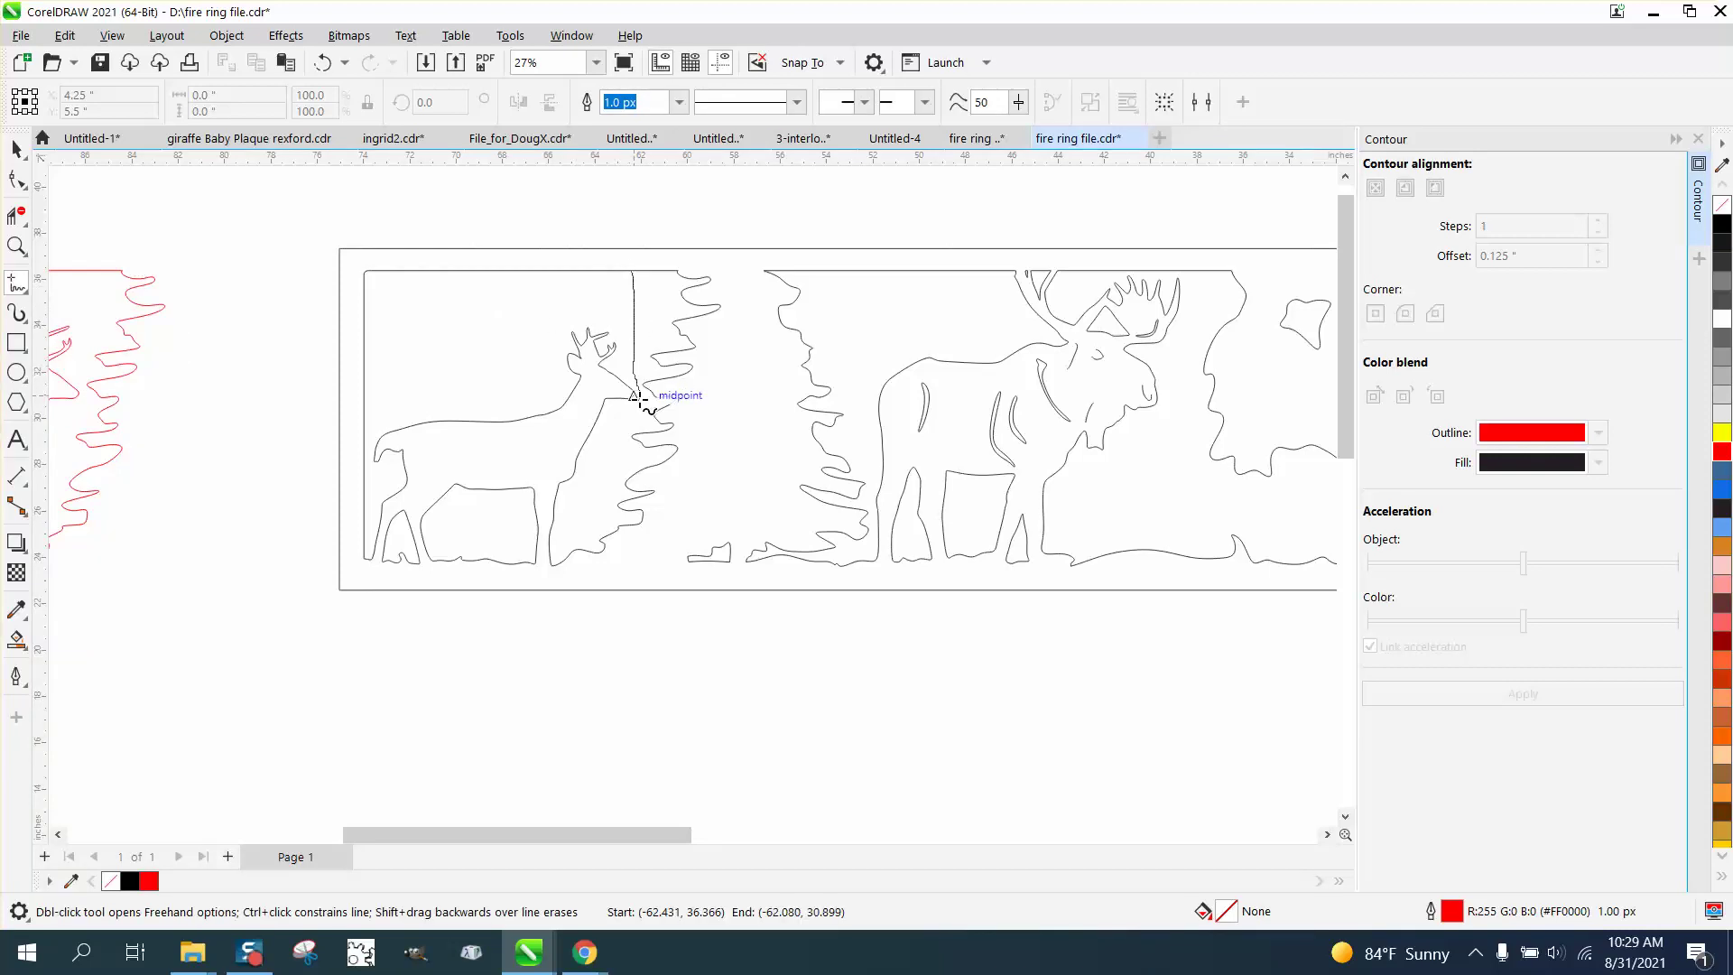
{"action": "mouse_move", "coordinate": [636, 396]}
{"action": "left_mouse_down"}
{"action": "mouse_move", "coordinate": [564, 537]}
{"action": "mouse_move", "coordinate": [559, 638]}
{"action": "left_mouse_up"}
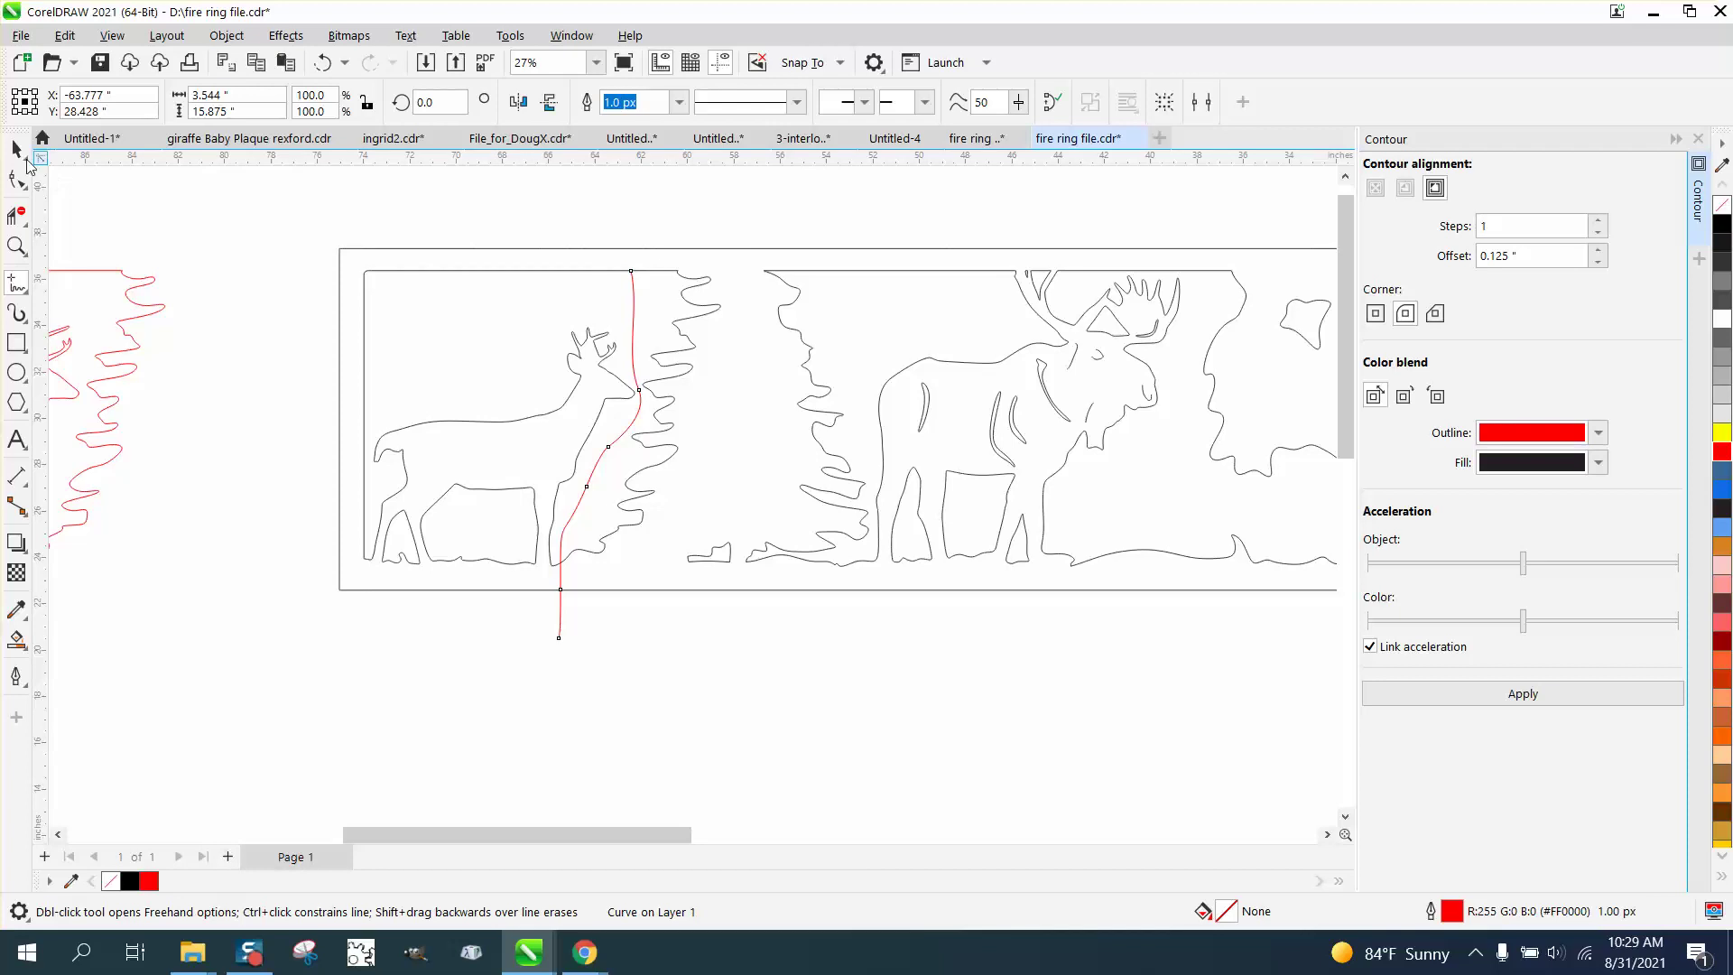
{"action": "left_click", "coordinate": [17, 152]}
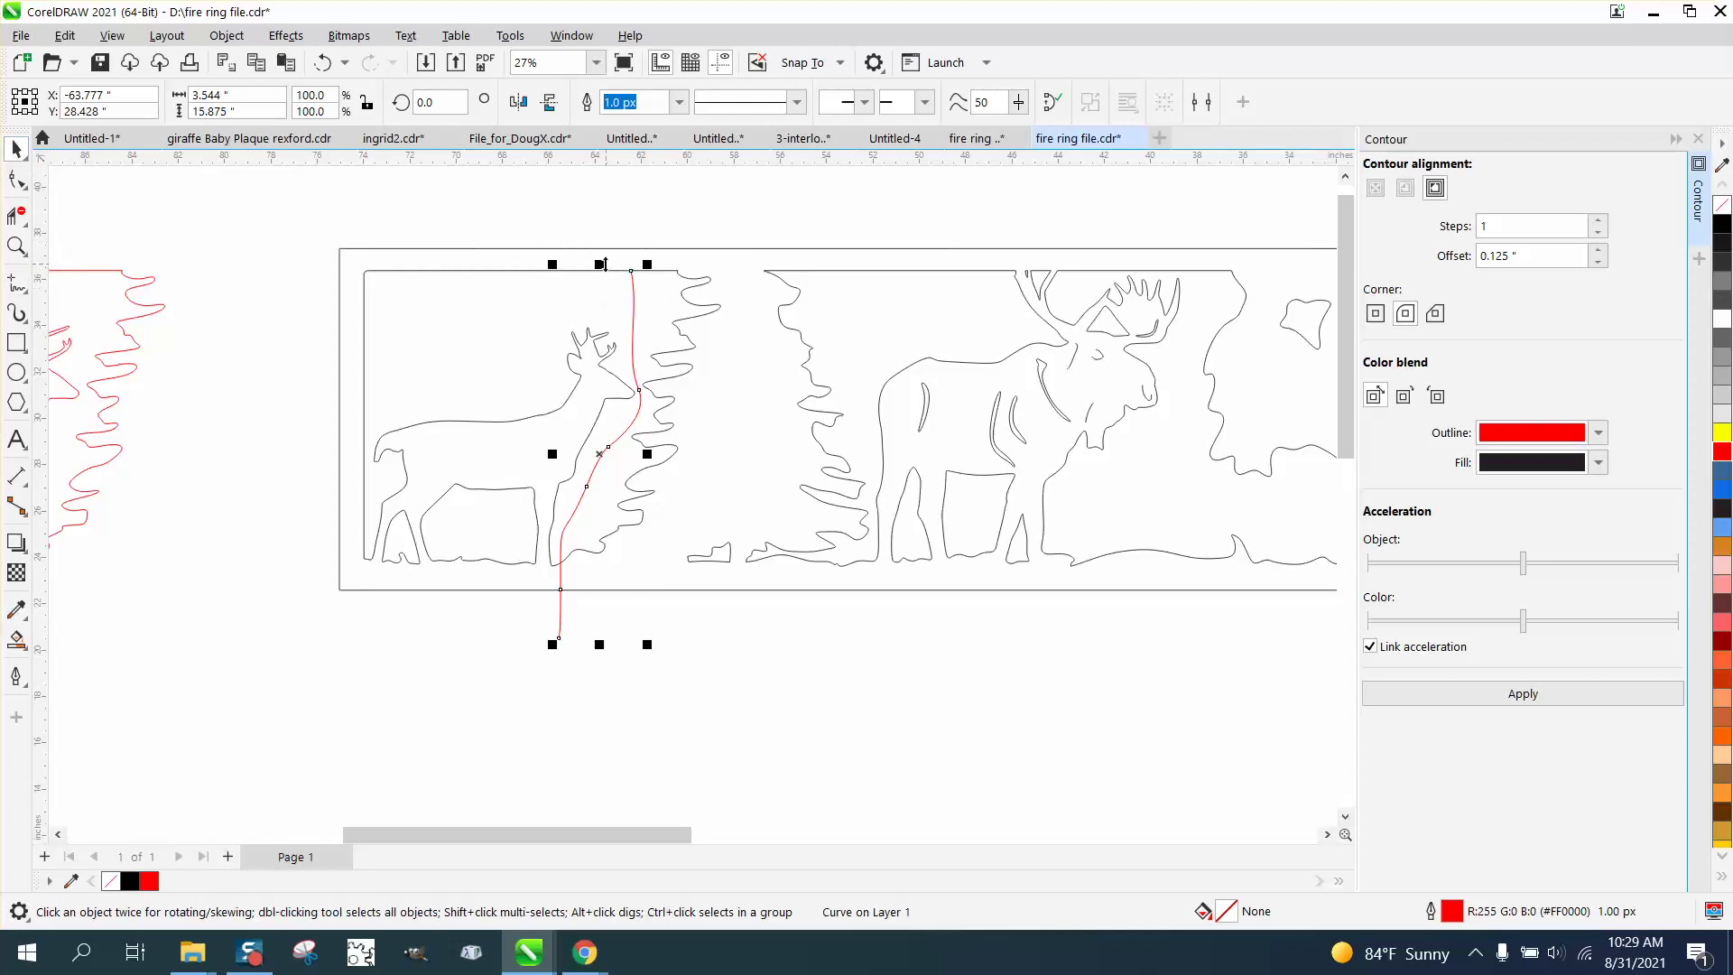
{"action": "left_click_drag", "start_coordinate": [603, 263], "coordinate": [602, 253]}
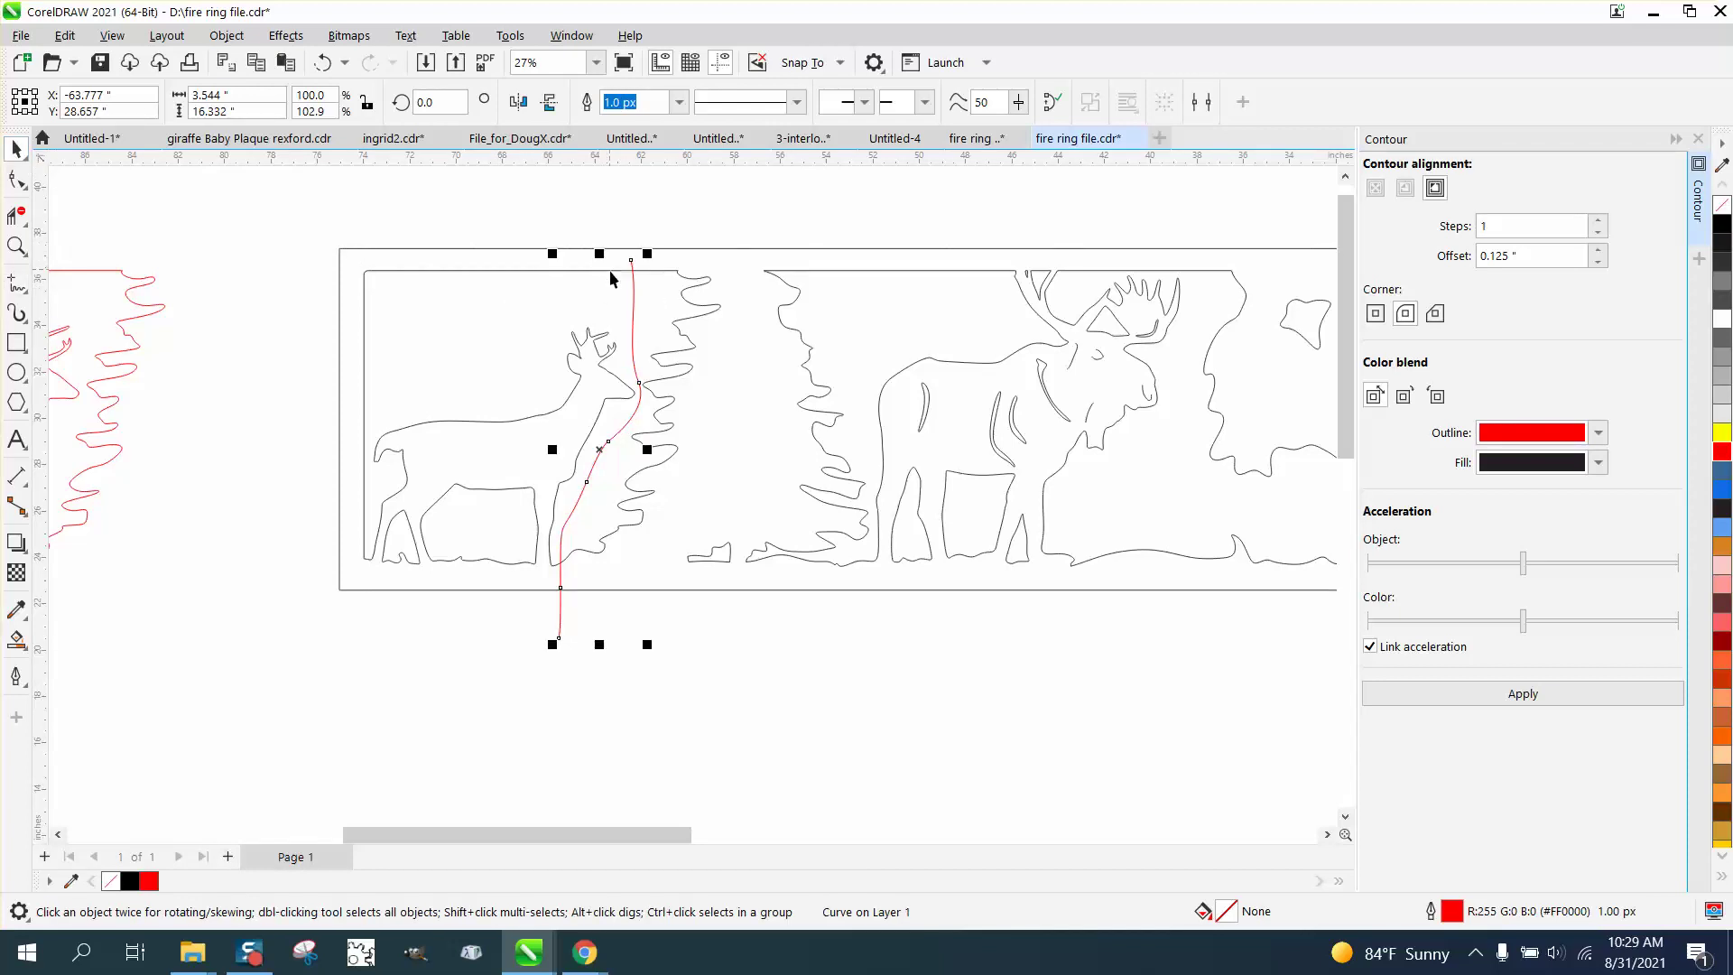
Trim away the original deer, the ground and inner border beside it, and the dividing line, keeping the tree and outer frame
{"action": "left_click", "coordinate": [16, 215]}
{"action": "left_click_drag", "start_coordinate": [453, 375], "coordinate": [488, 494]}
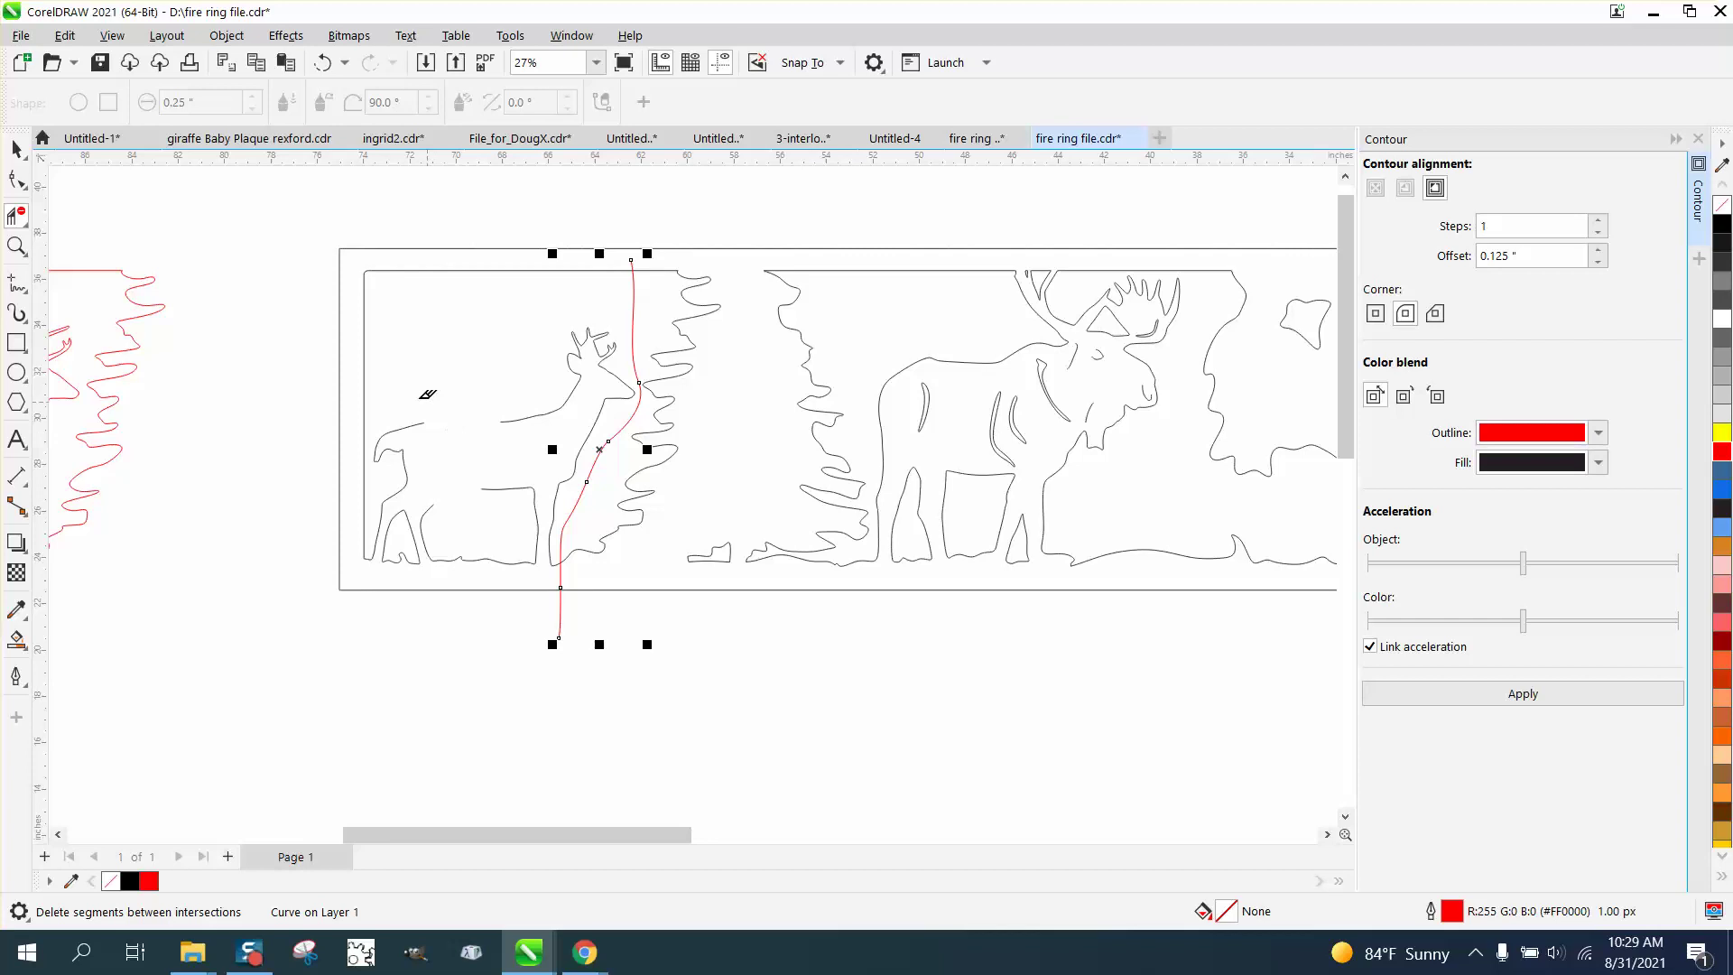
{"action": "left_click", "coordinate": [367, 316]}
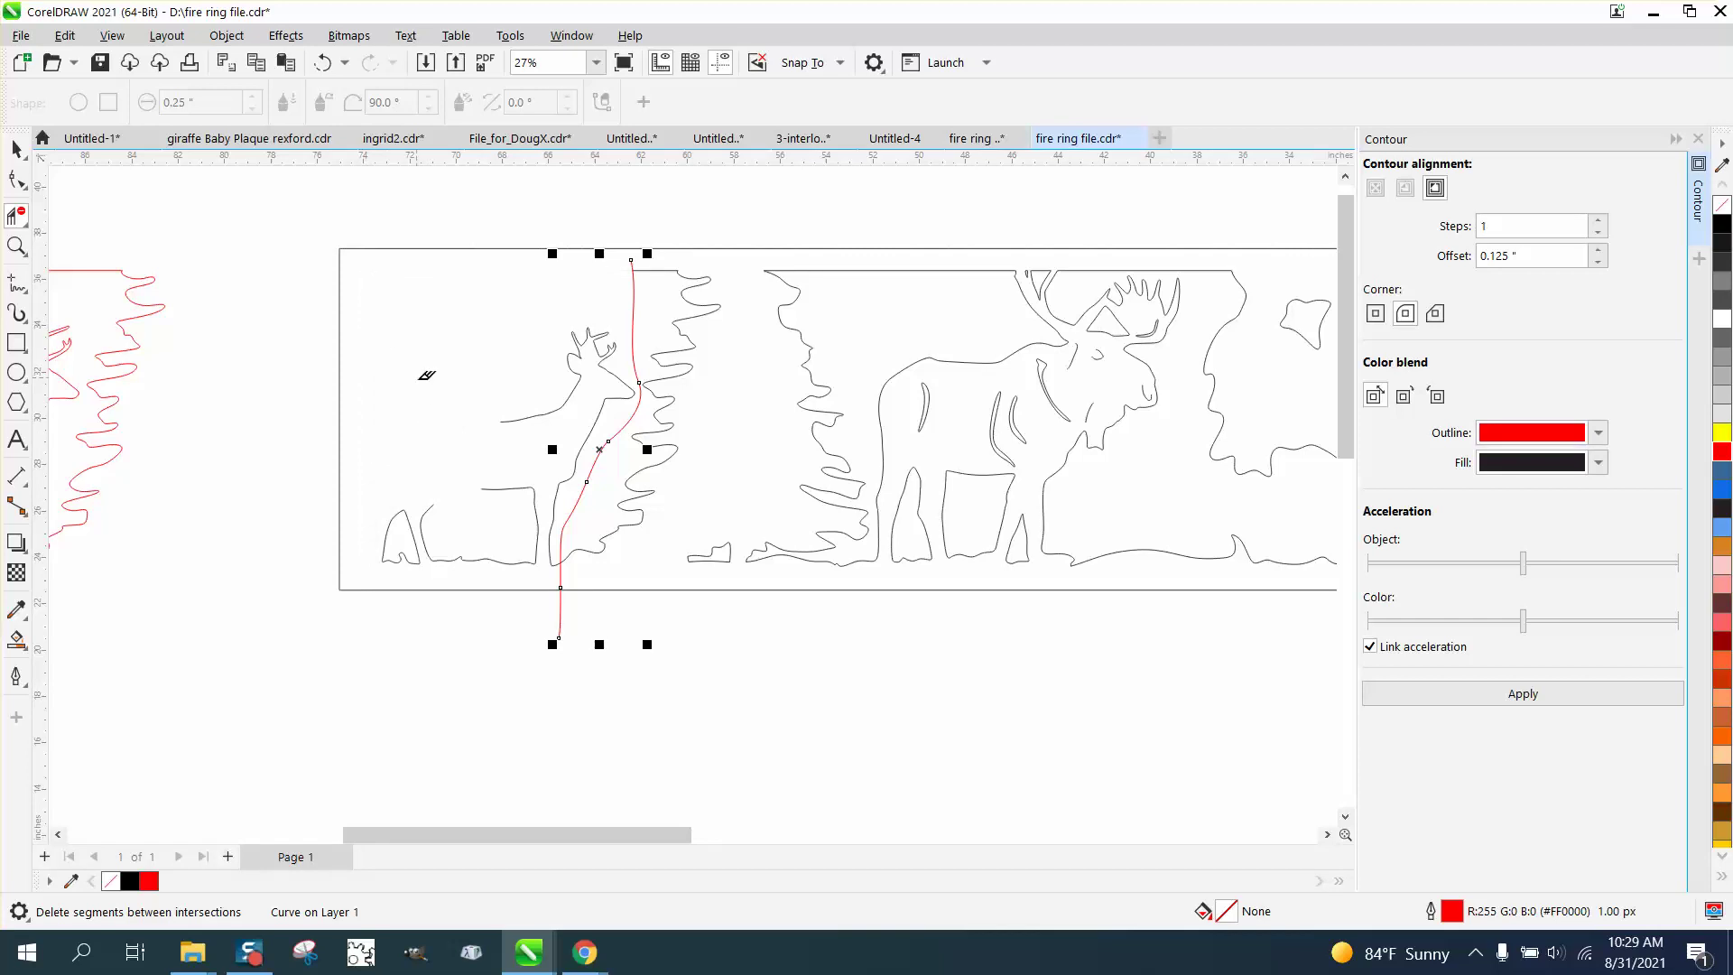
{"action": "left_click_drag", "start_coordinate": [437, 383], "coordinate": [601, 408]}
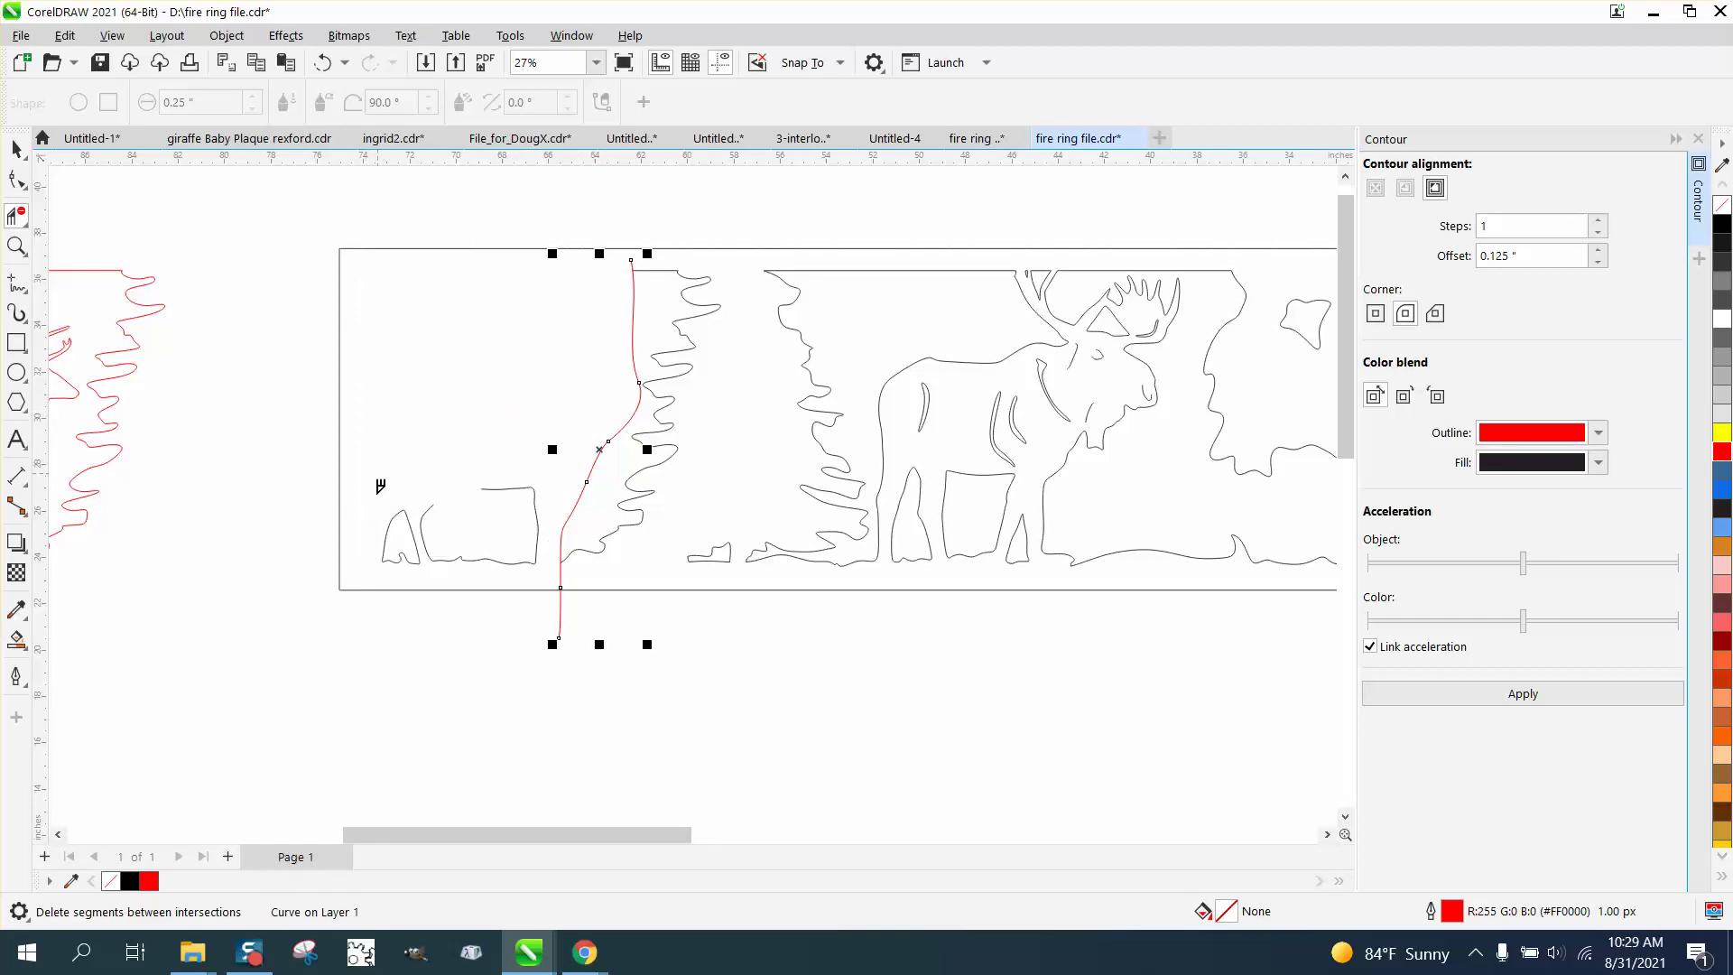
{"action": "left_click_drag", "start_coordinate": [377, 481], "coordinate": [552, 569]}
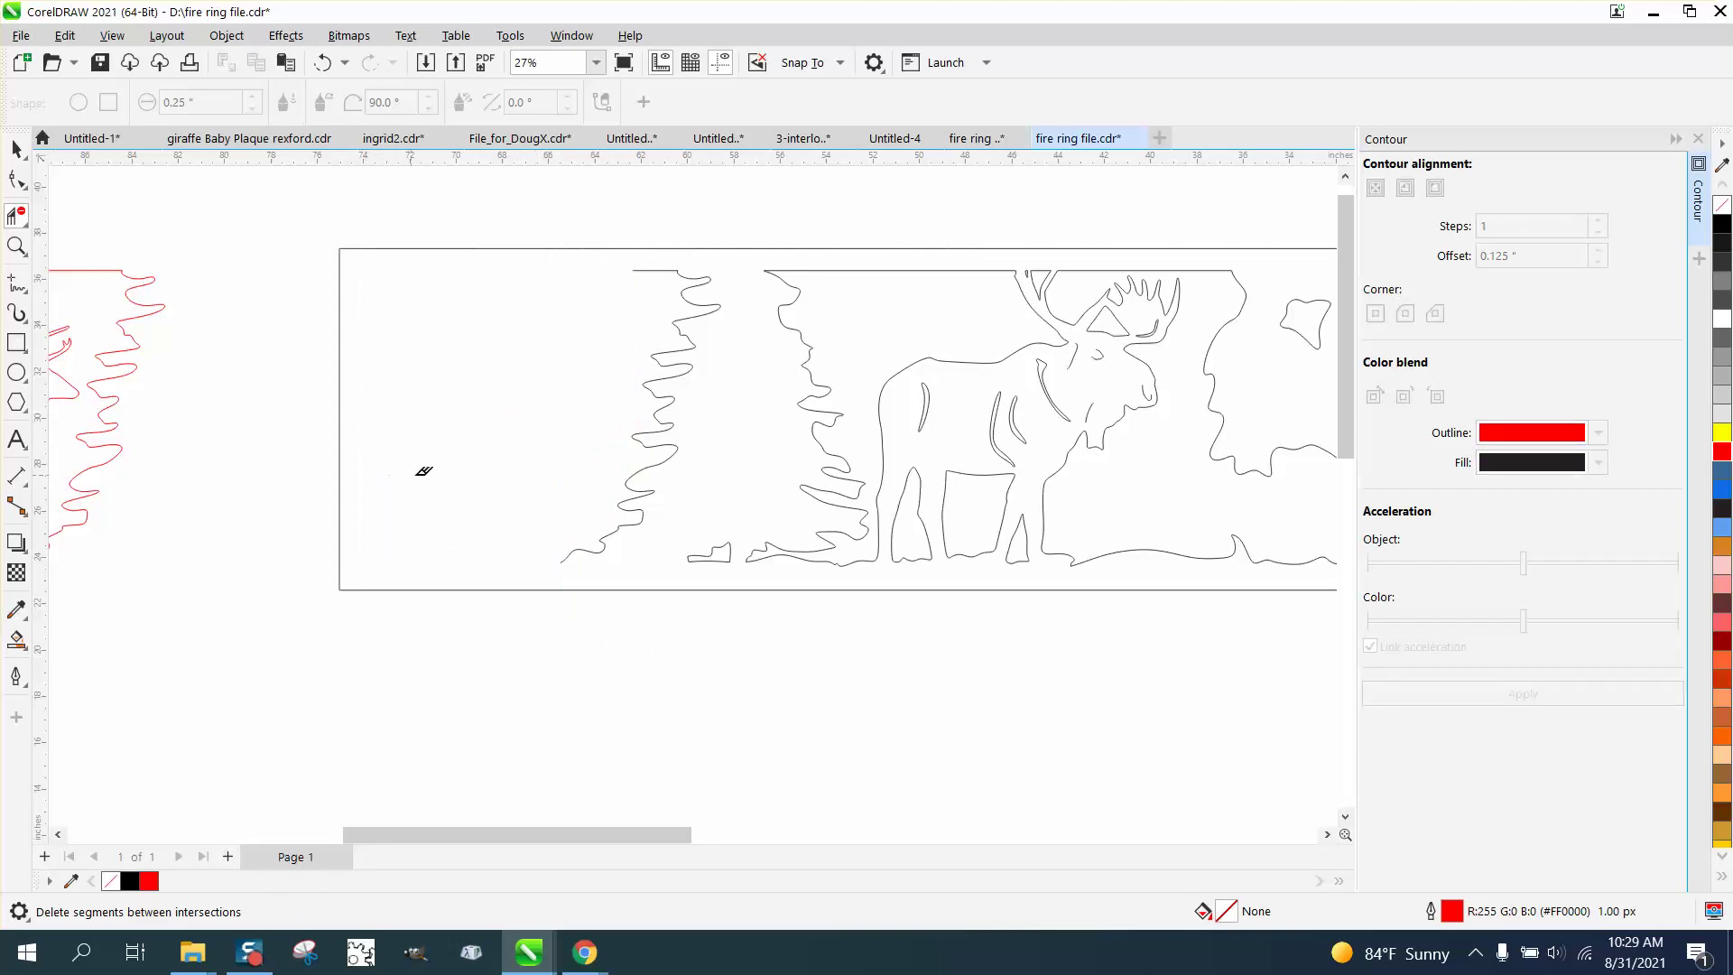
Delete the rectangle around the contour deer
{"action": "scroll", "coordinate": [492, 302], "scroll_direction": "down", "scroll_amount": 1}
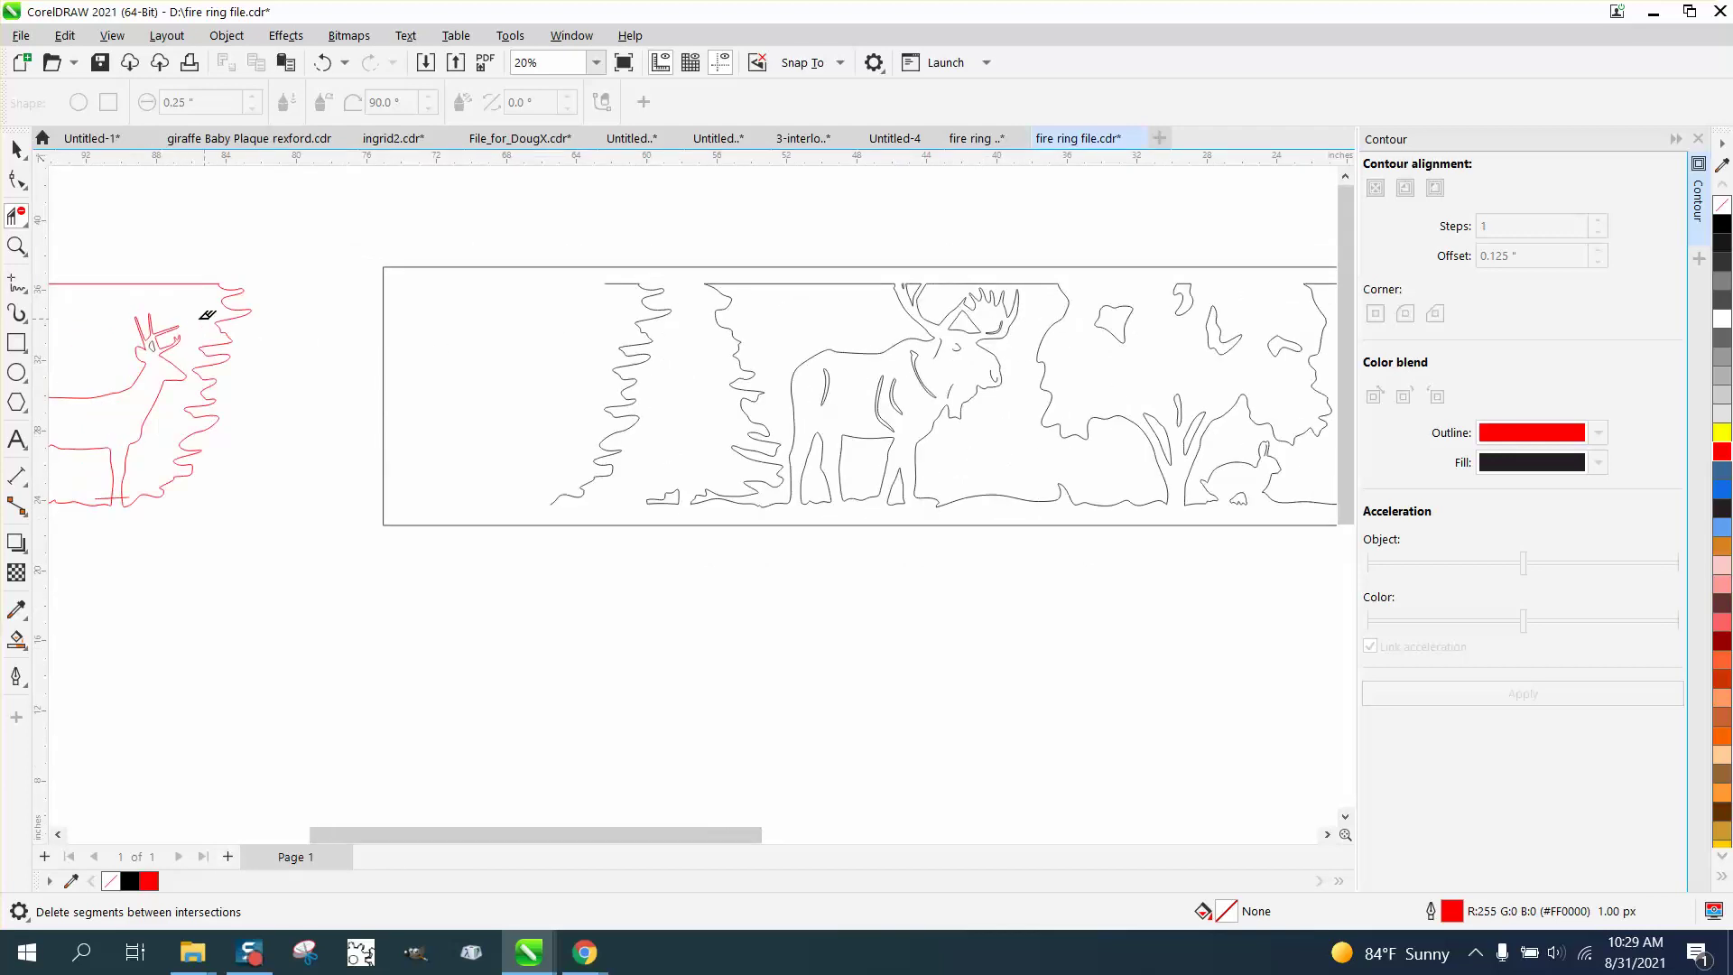
{"action": "left_click", "coordinate": [17, 150]}
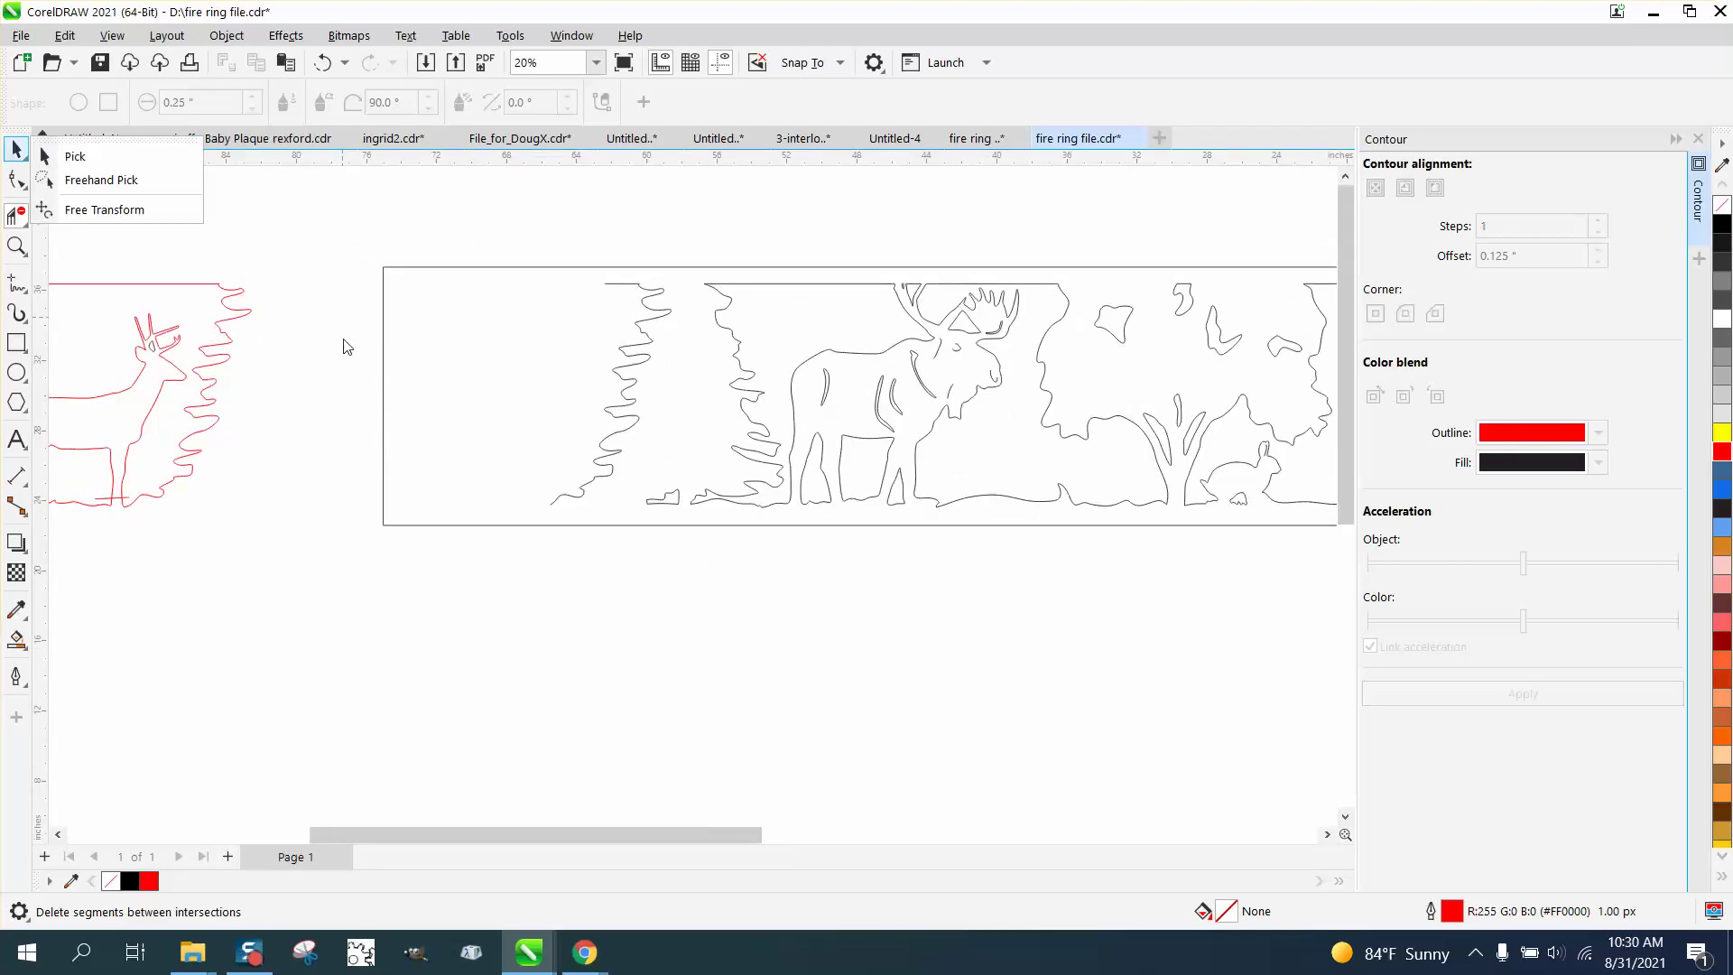
{"action": "left_click", "coordinate": [124, 166]}
{"action": "scroll", "coordinate": [325, 307], "scroll_direction": "down", "scroll_amount": 3}
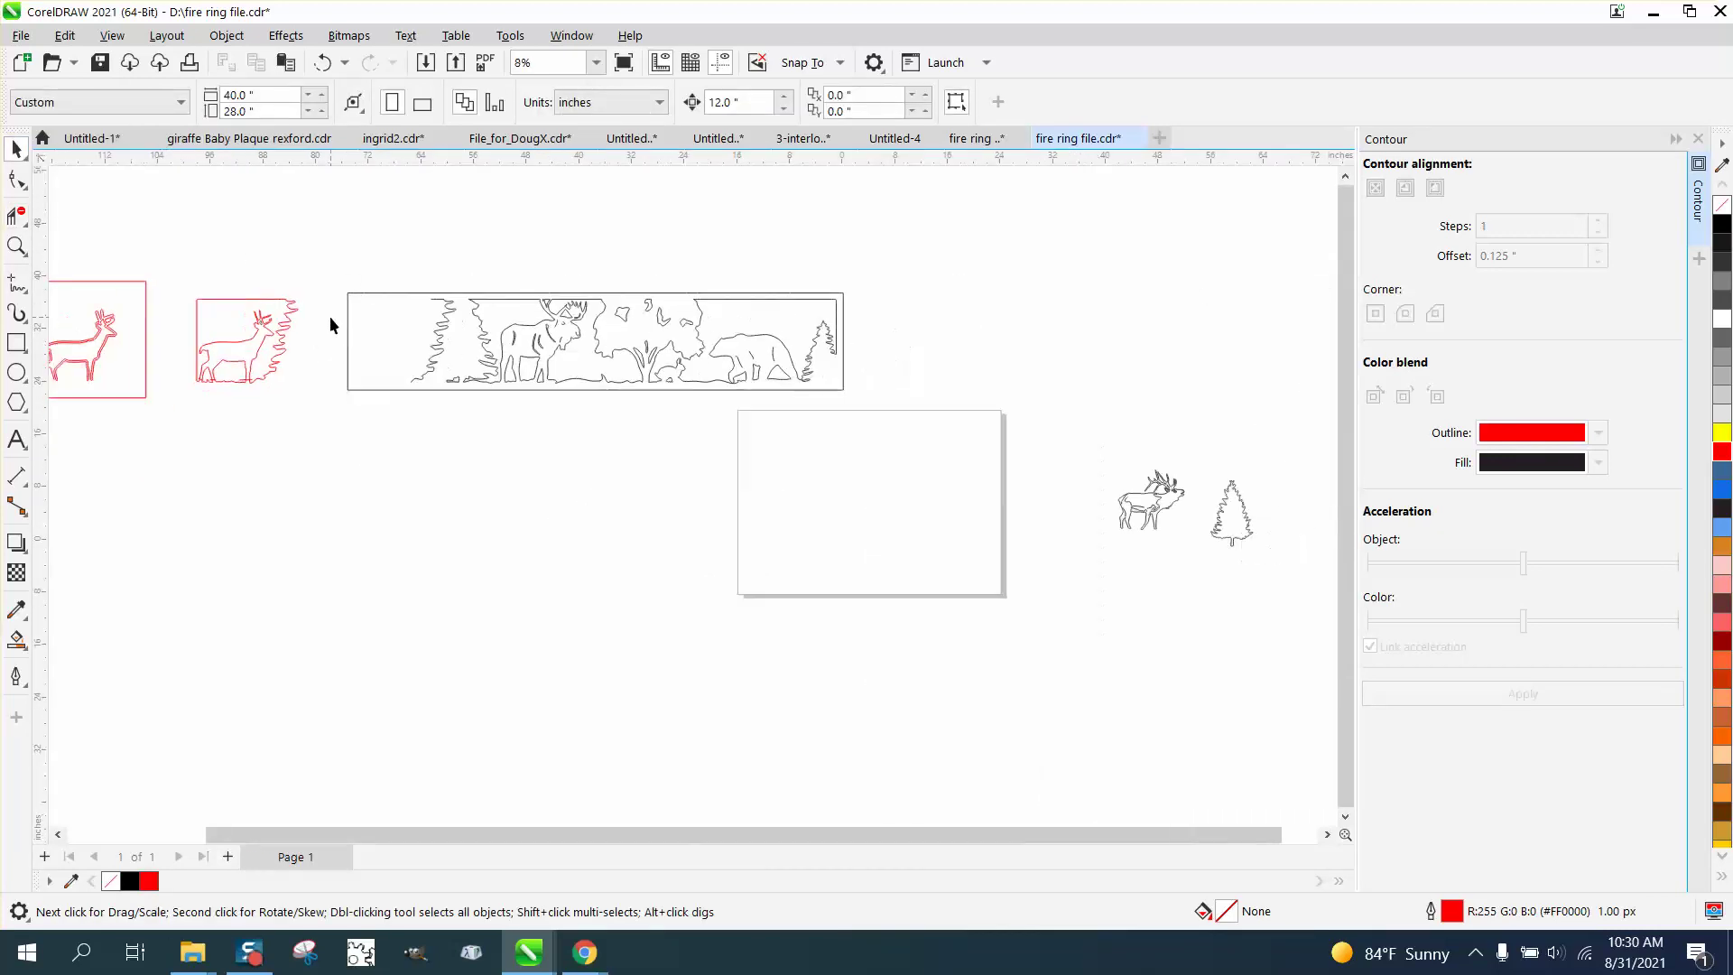
{"action": "left_click", "coordinate": [114, 286]}
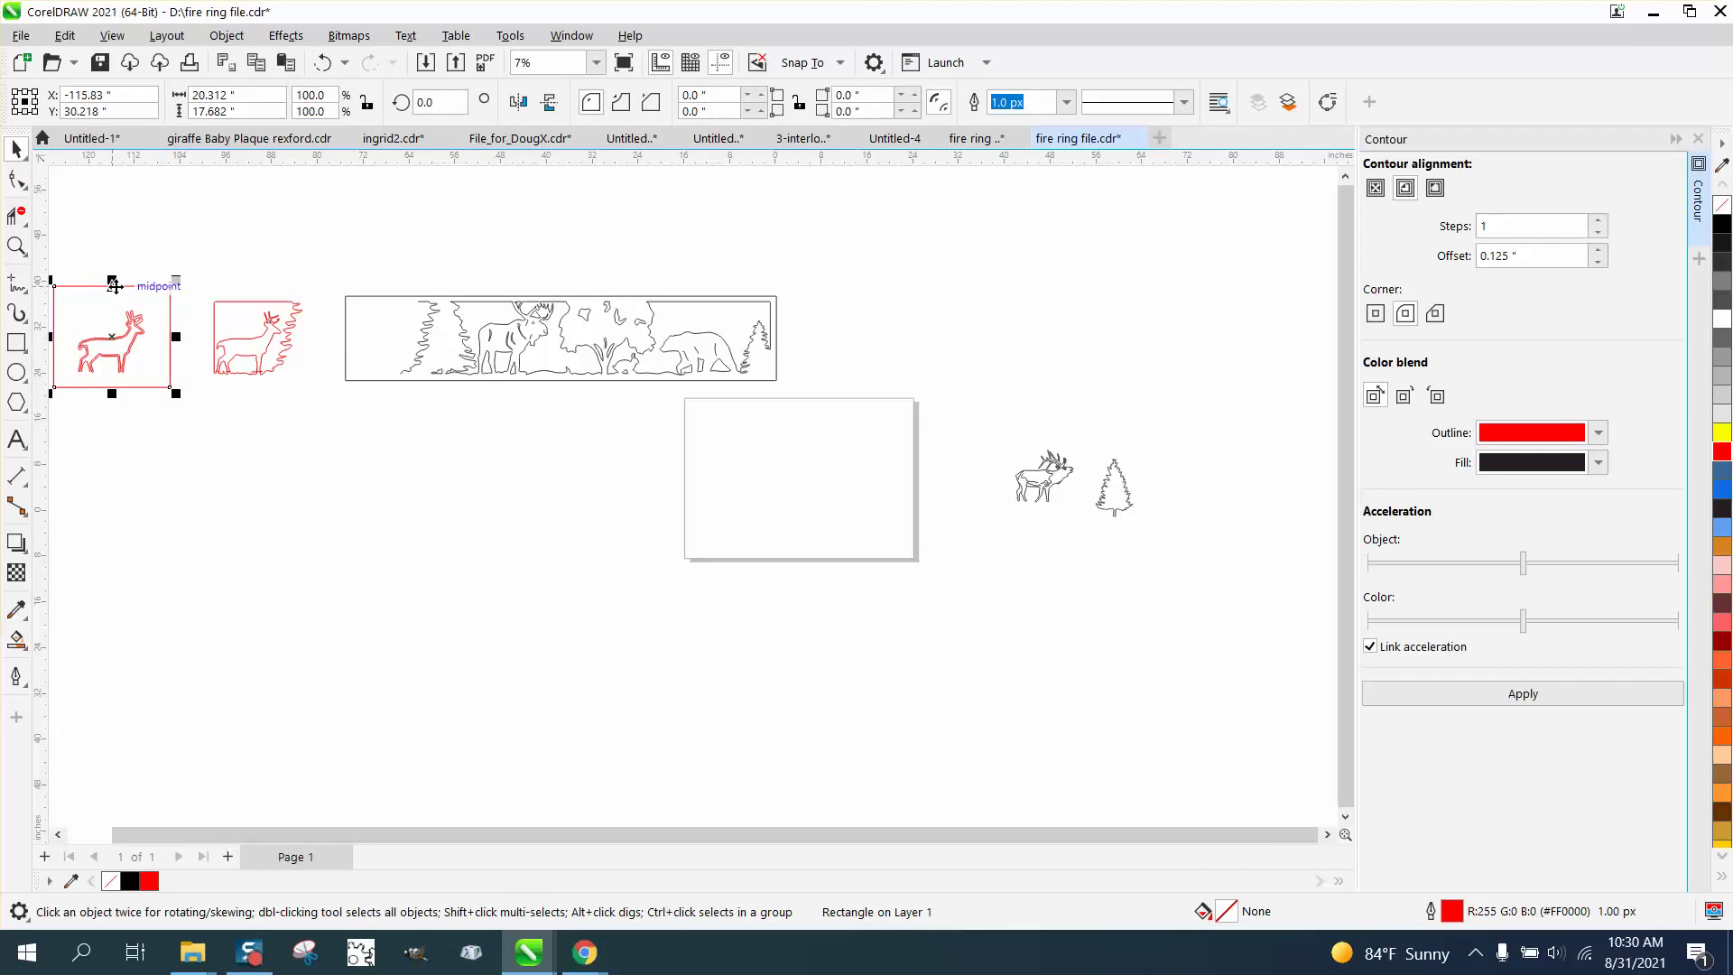
{"action": "key", "text": "Delete"}
Move all four pieces of the contour deer 48 inches right into the cleared area of the fire ring panel
{"action": "left_click_drag", "start_coordinate": [65, 304], "coordinate": [195, 415]}
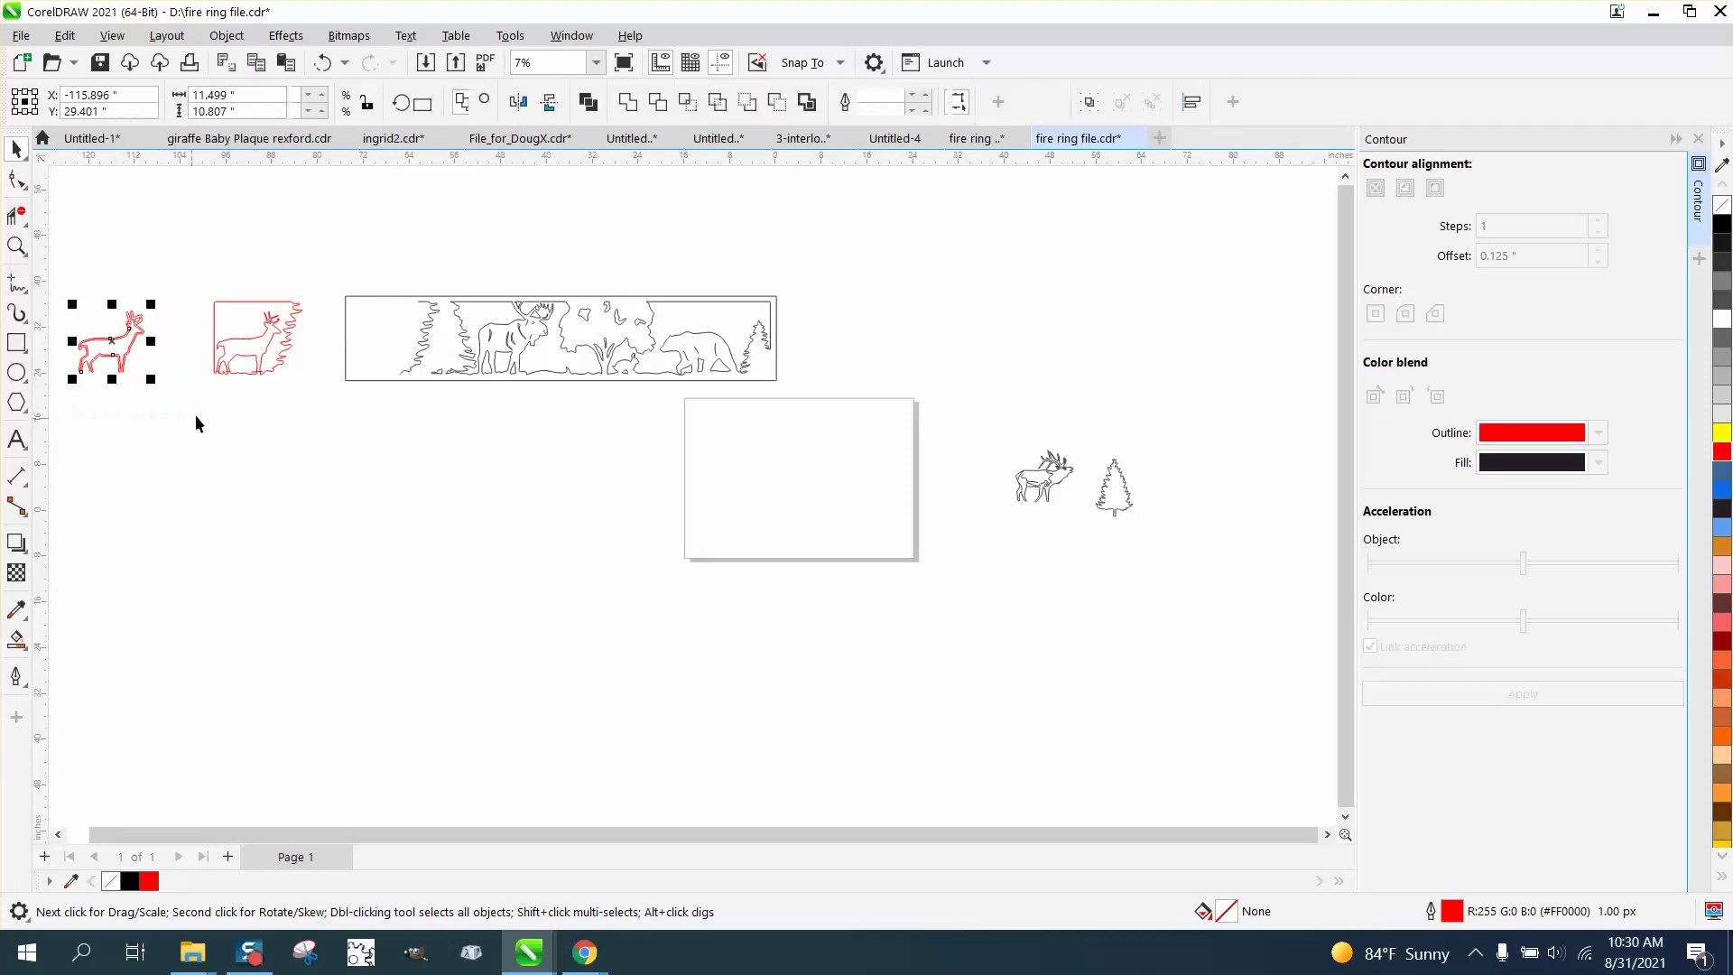
{"action": "key", "text": "shift+Right"}
{"action": "key", "text": "shift+Right"}
{"action": "key", "text": "shift+Right"}
{"action": "key", "text": "shift+Right"}
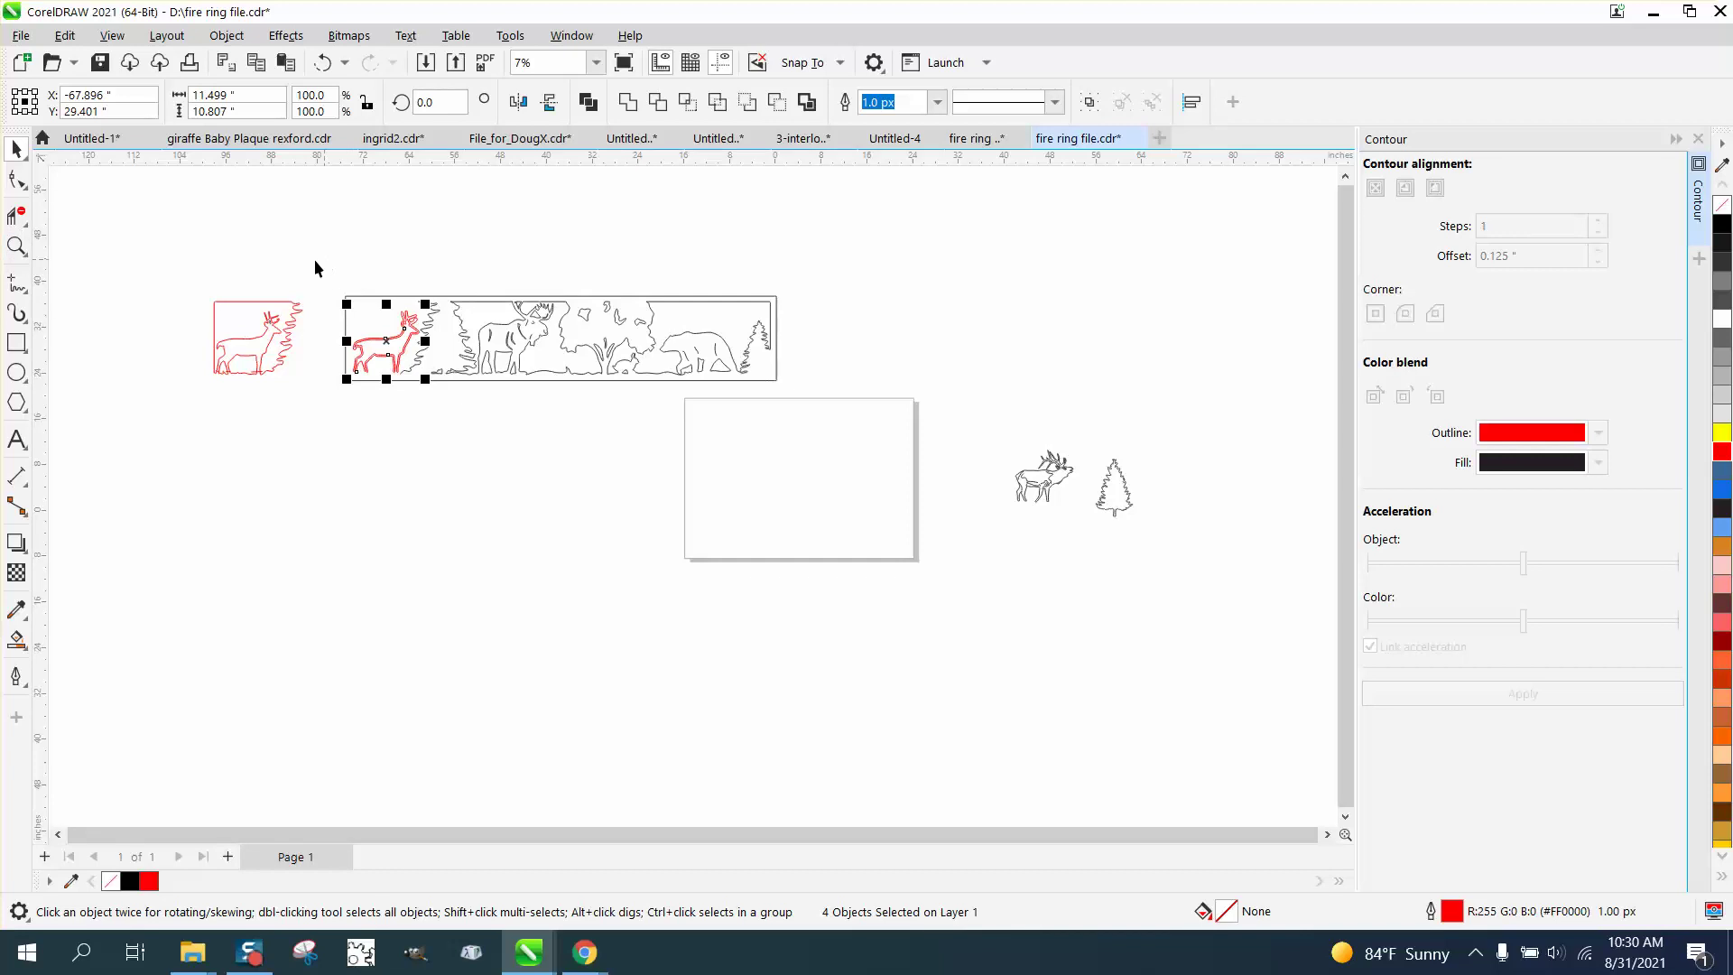
Draw a vertical 2-point line about 15.9 inches tall across the panel between the two trees, and smart-fill the deer section black
{"action": "left_click", "coordinate": [16, 246]}
{"action": "left_click_drag", "start_coordinate": [294, 287], "coordinate": [628, 447]}
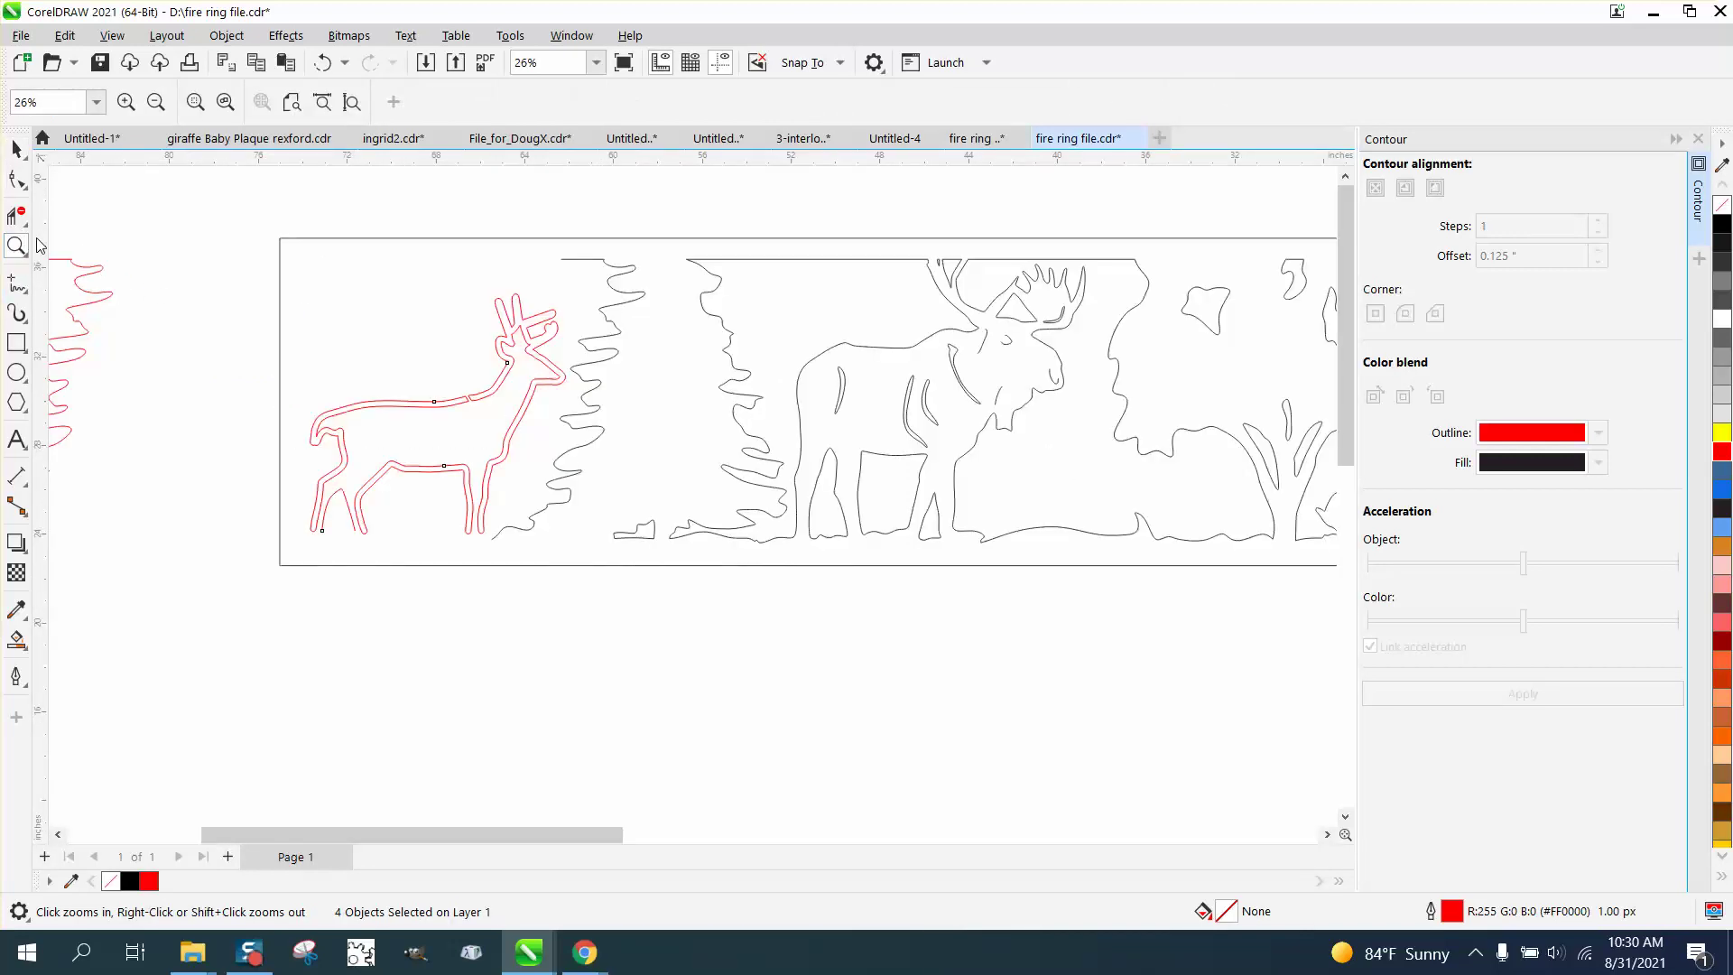
{"action": "left_click", "coordinate": [28, 282]}
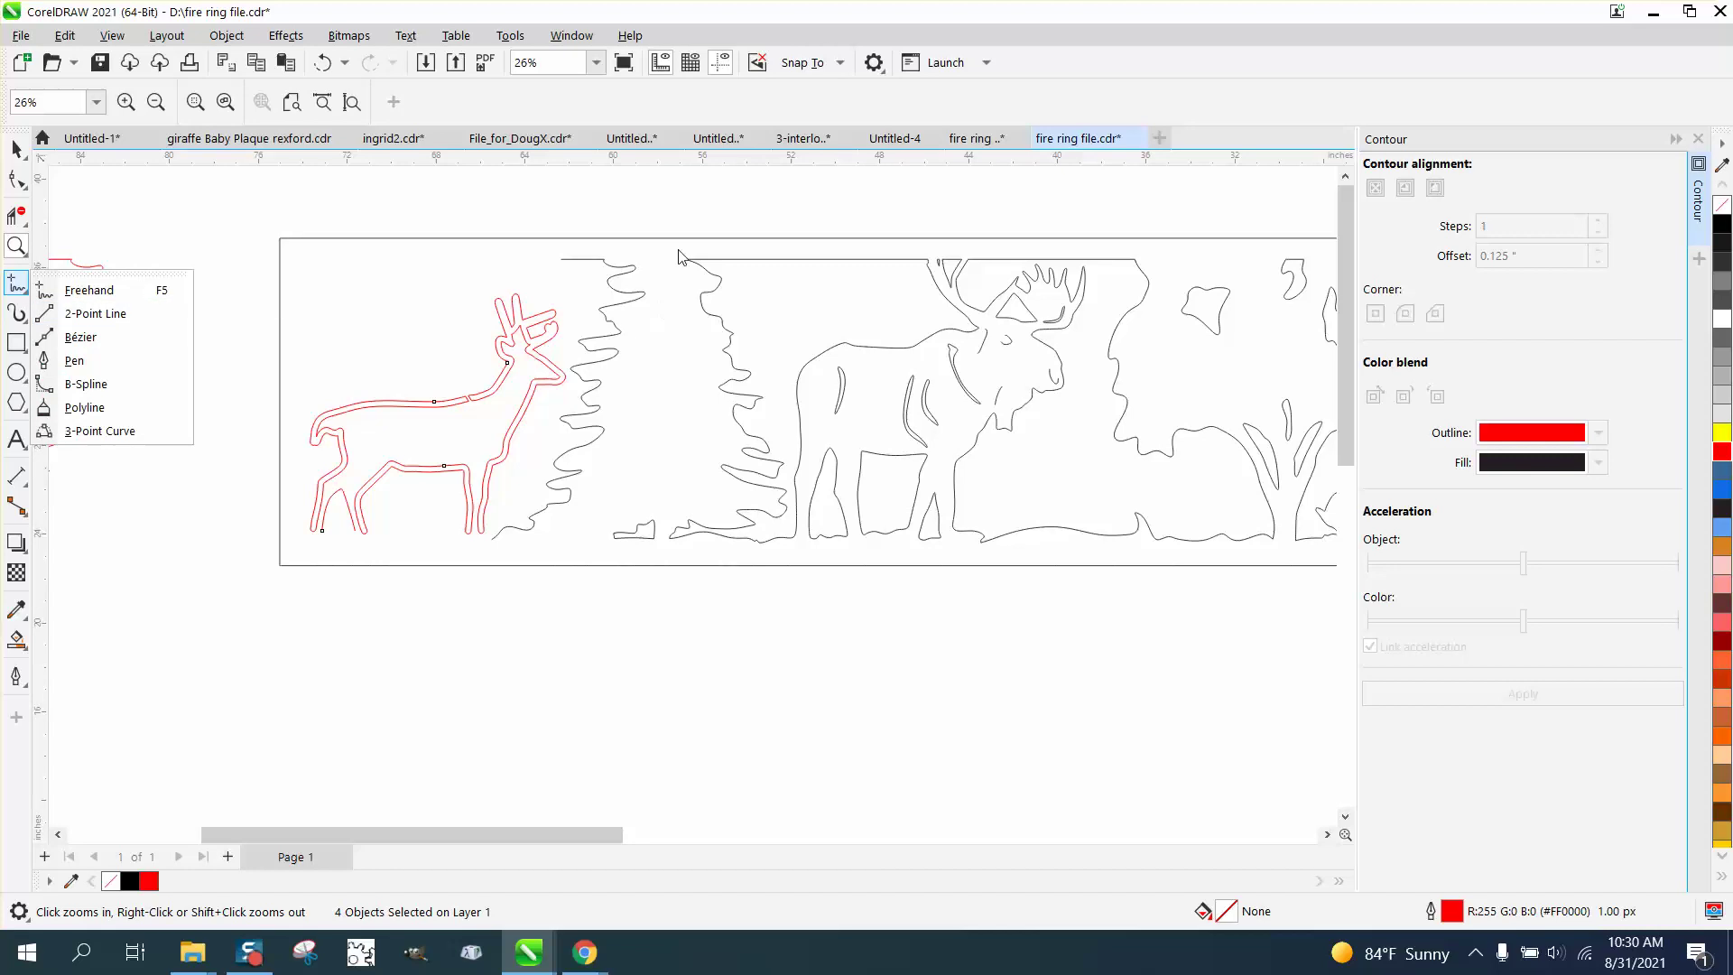
{"action": "left_click", "coordinate": [118, 315]}
{"action": "left_click_drag", "start_coordinate": [651, 232], "coordinate": [650, 598]}
{"action": "left_click", "coordinate": [16, 640]}
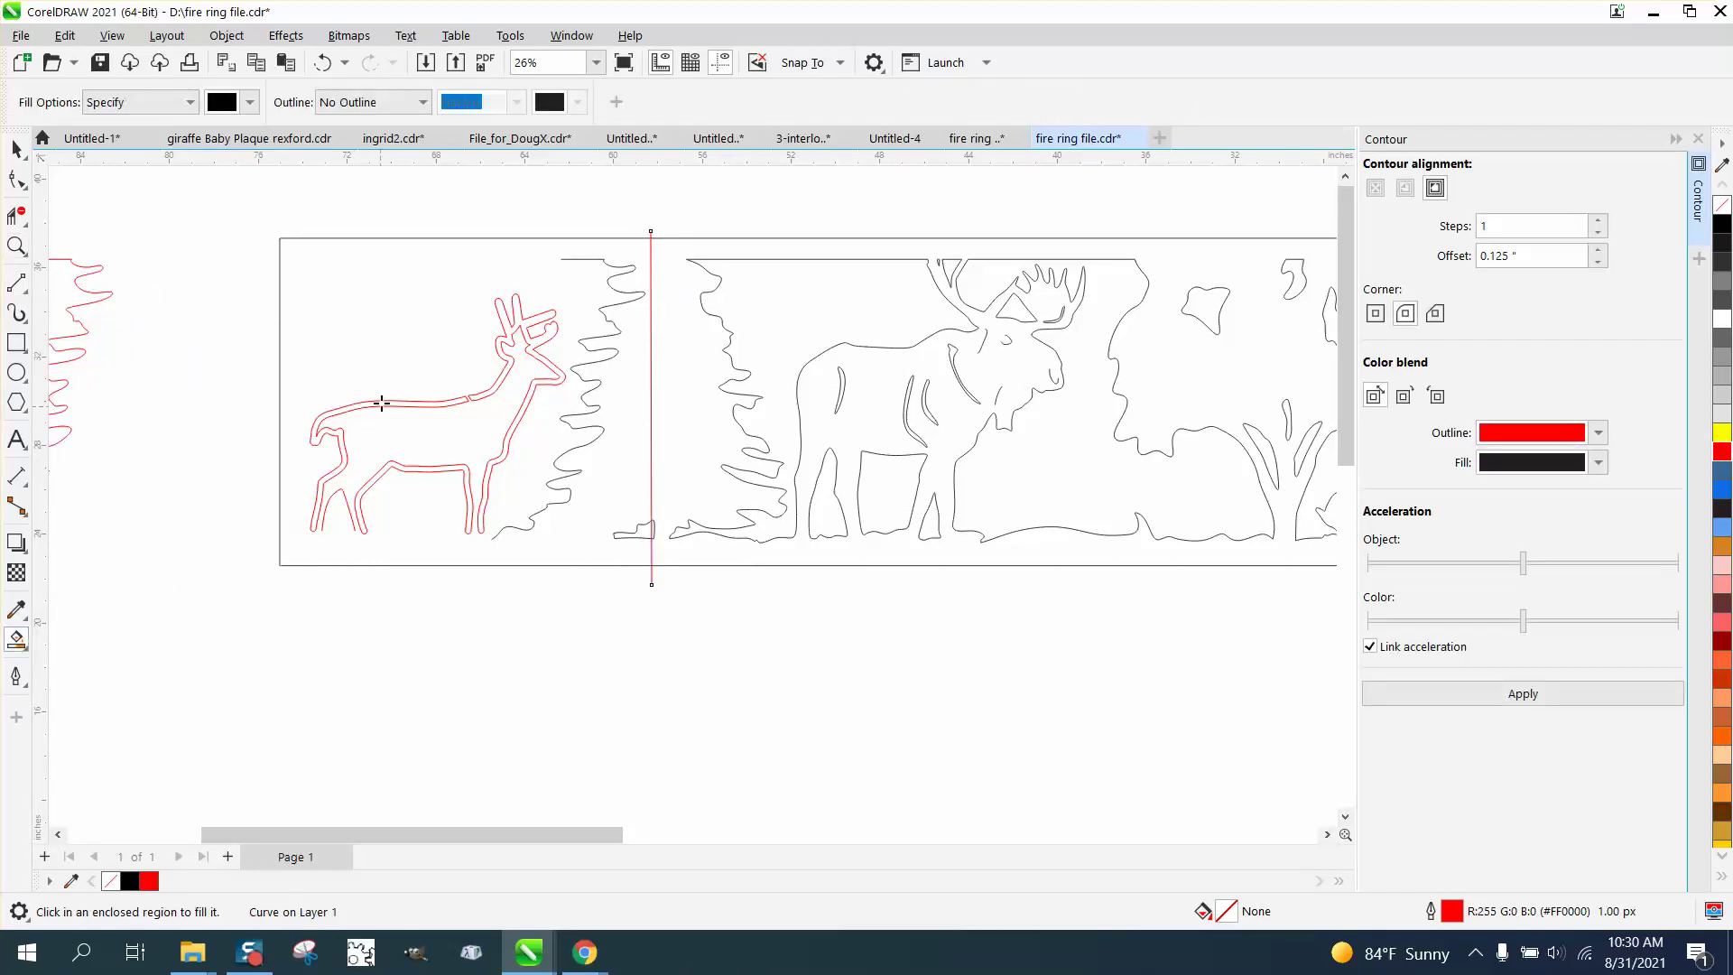
{"action": "left_click", "coordinate": [389, 380]}
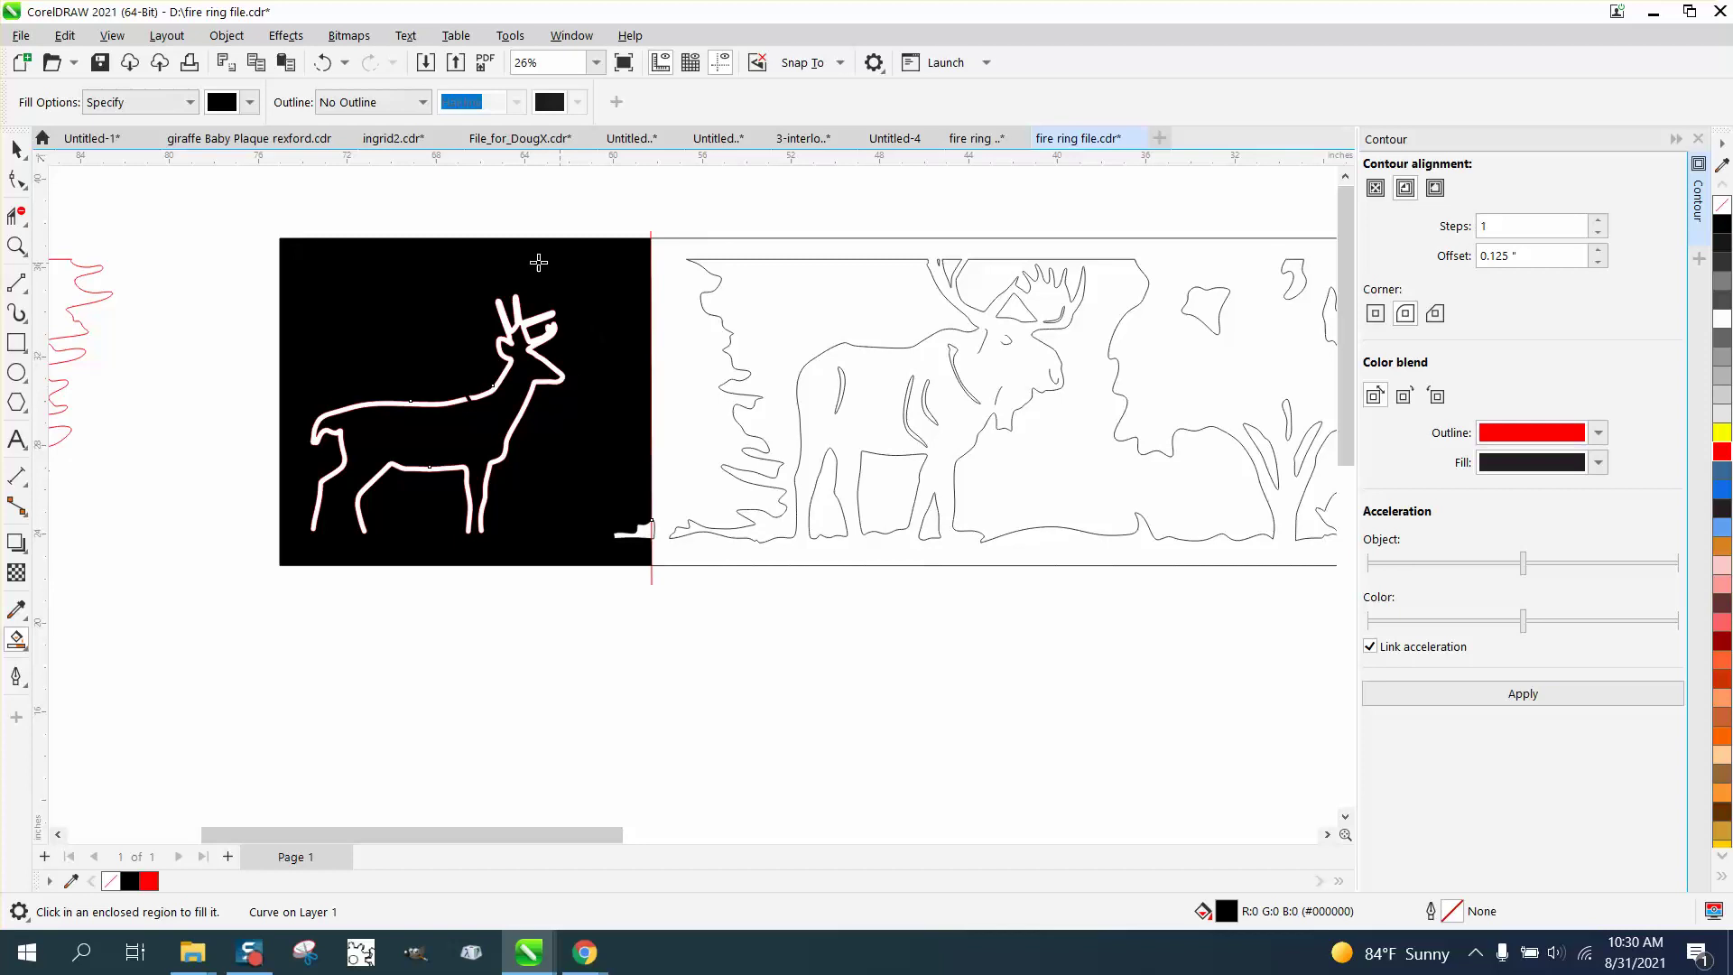
Undo the black fill of the deer section and delete the vertical line between the trees
{"action": "left_click", "coordinate": [322, 62]}
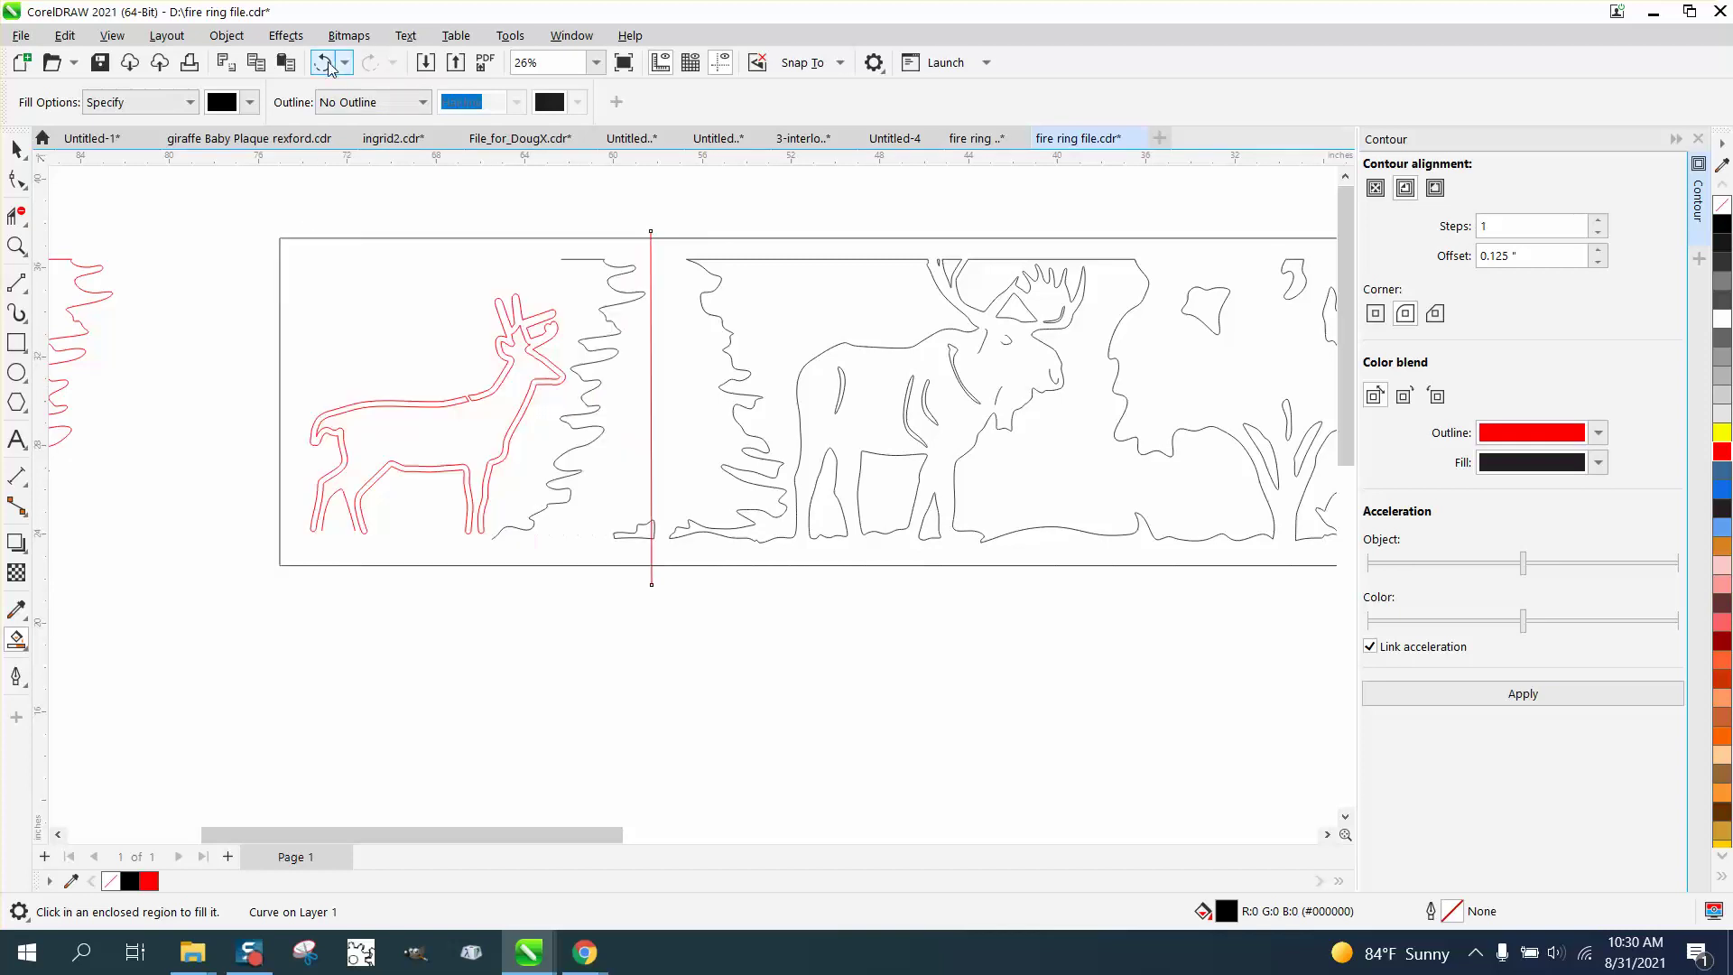
{"action": "left_click", "coordinate": [16, 149]}
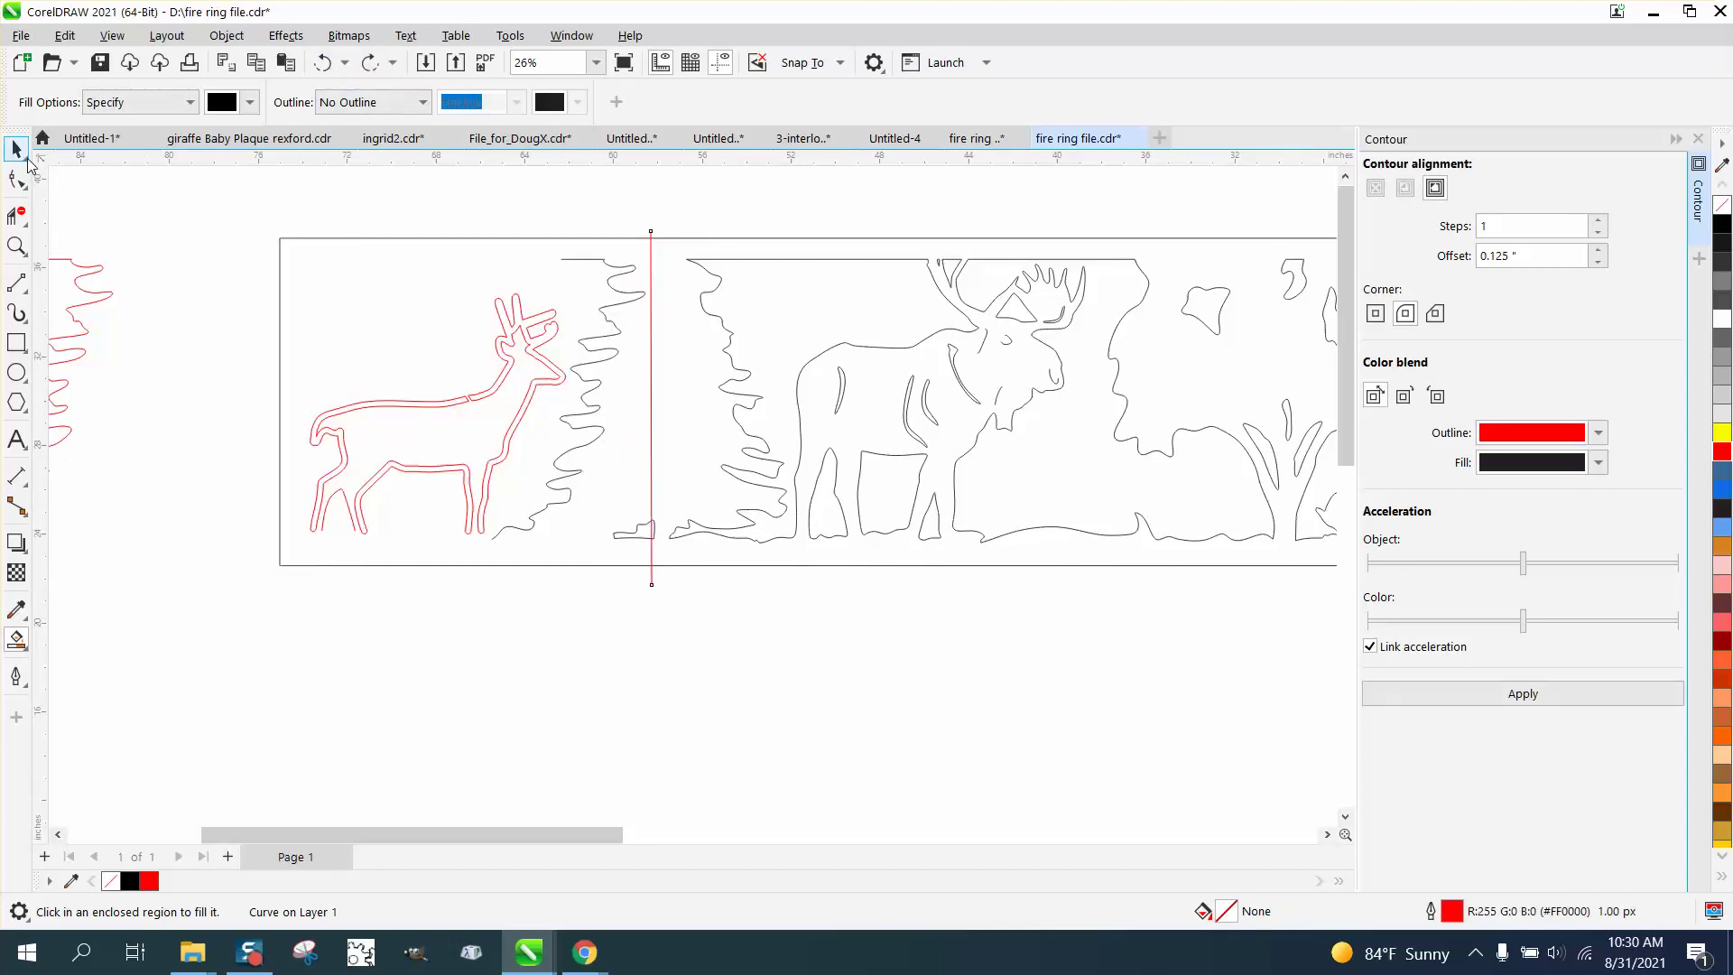
{"action": "left_click", "coordinate": [651, 228]}
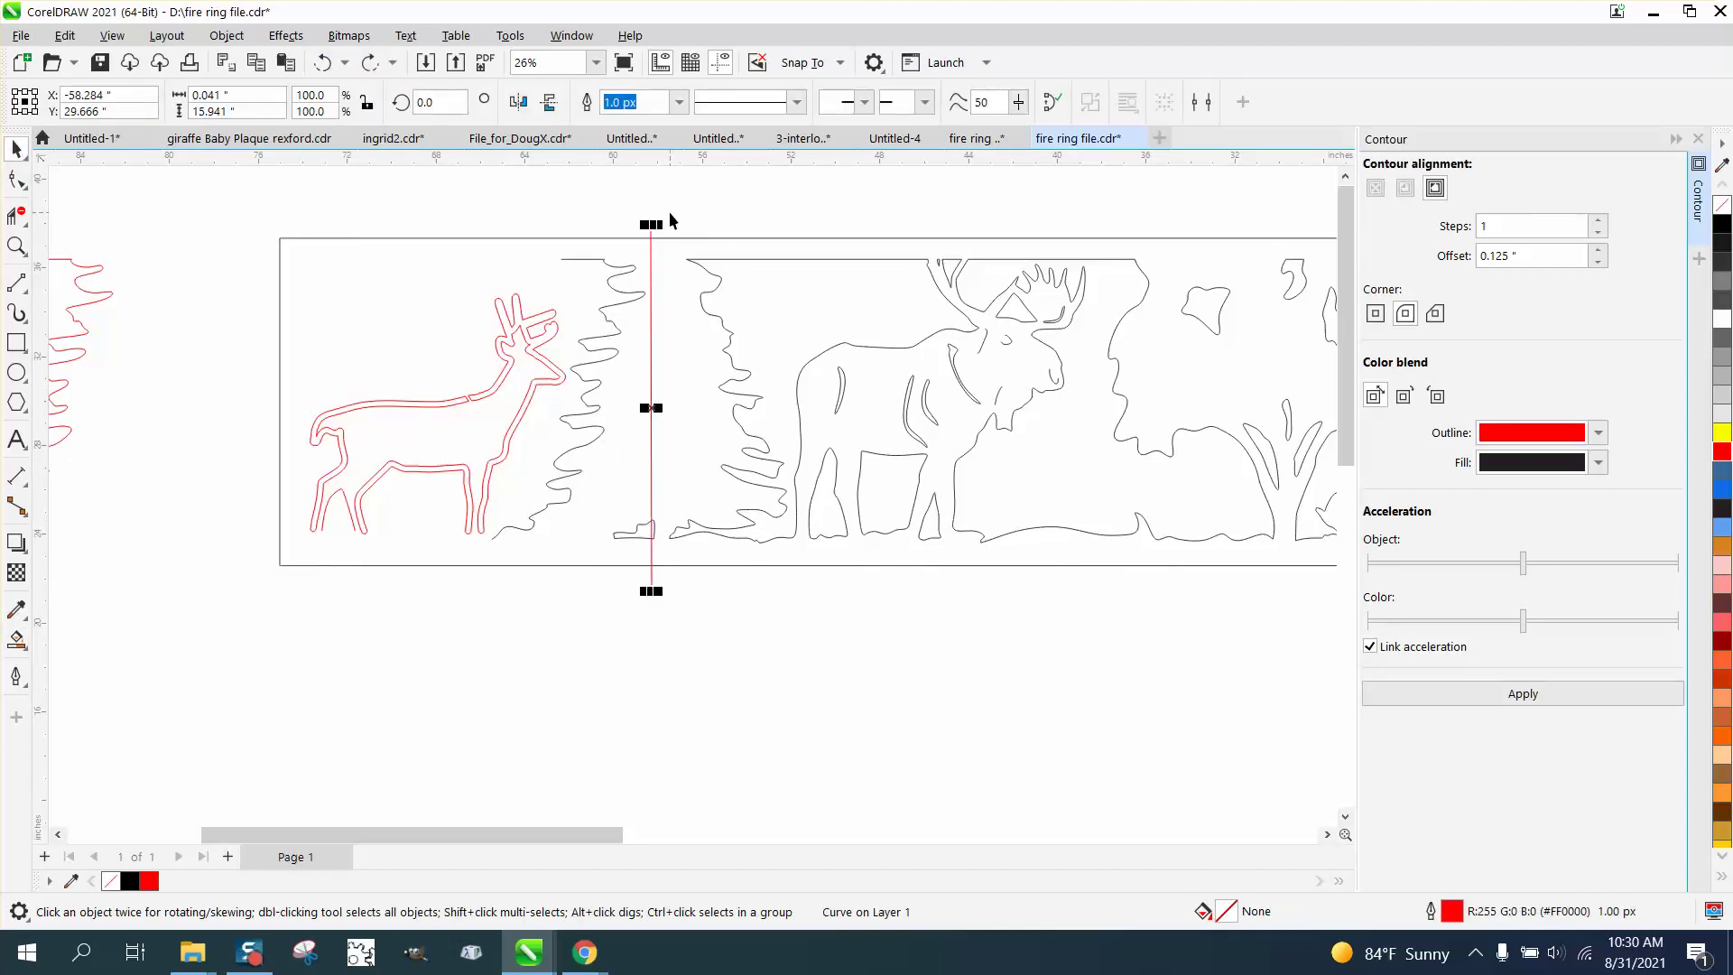
{"action": "key", "text": "Delete"}
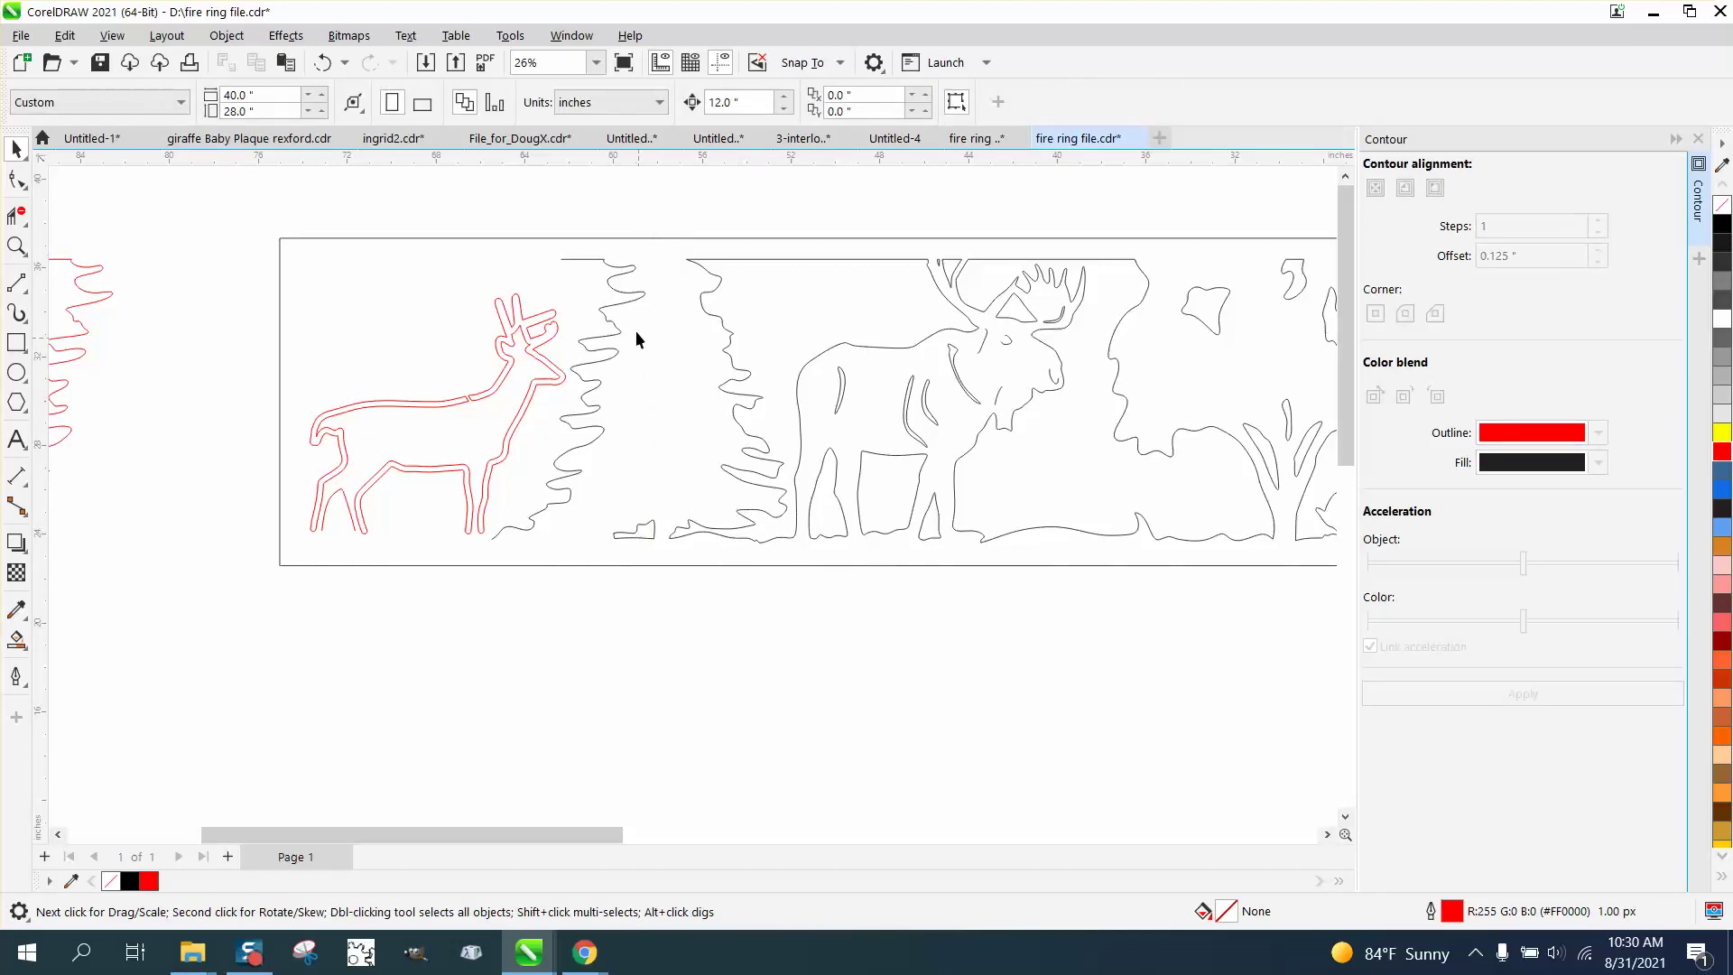
Remove the leftover horizontal border segment at the top of the tree beside the contour deer
{"action": "left_click", "coordinate": [17, 179]}
{"action": "left_click", "coordinate": [565, 259]}
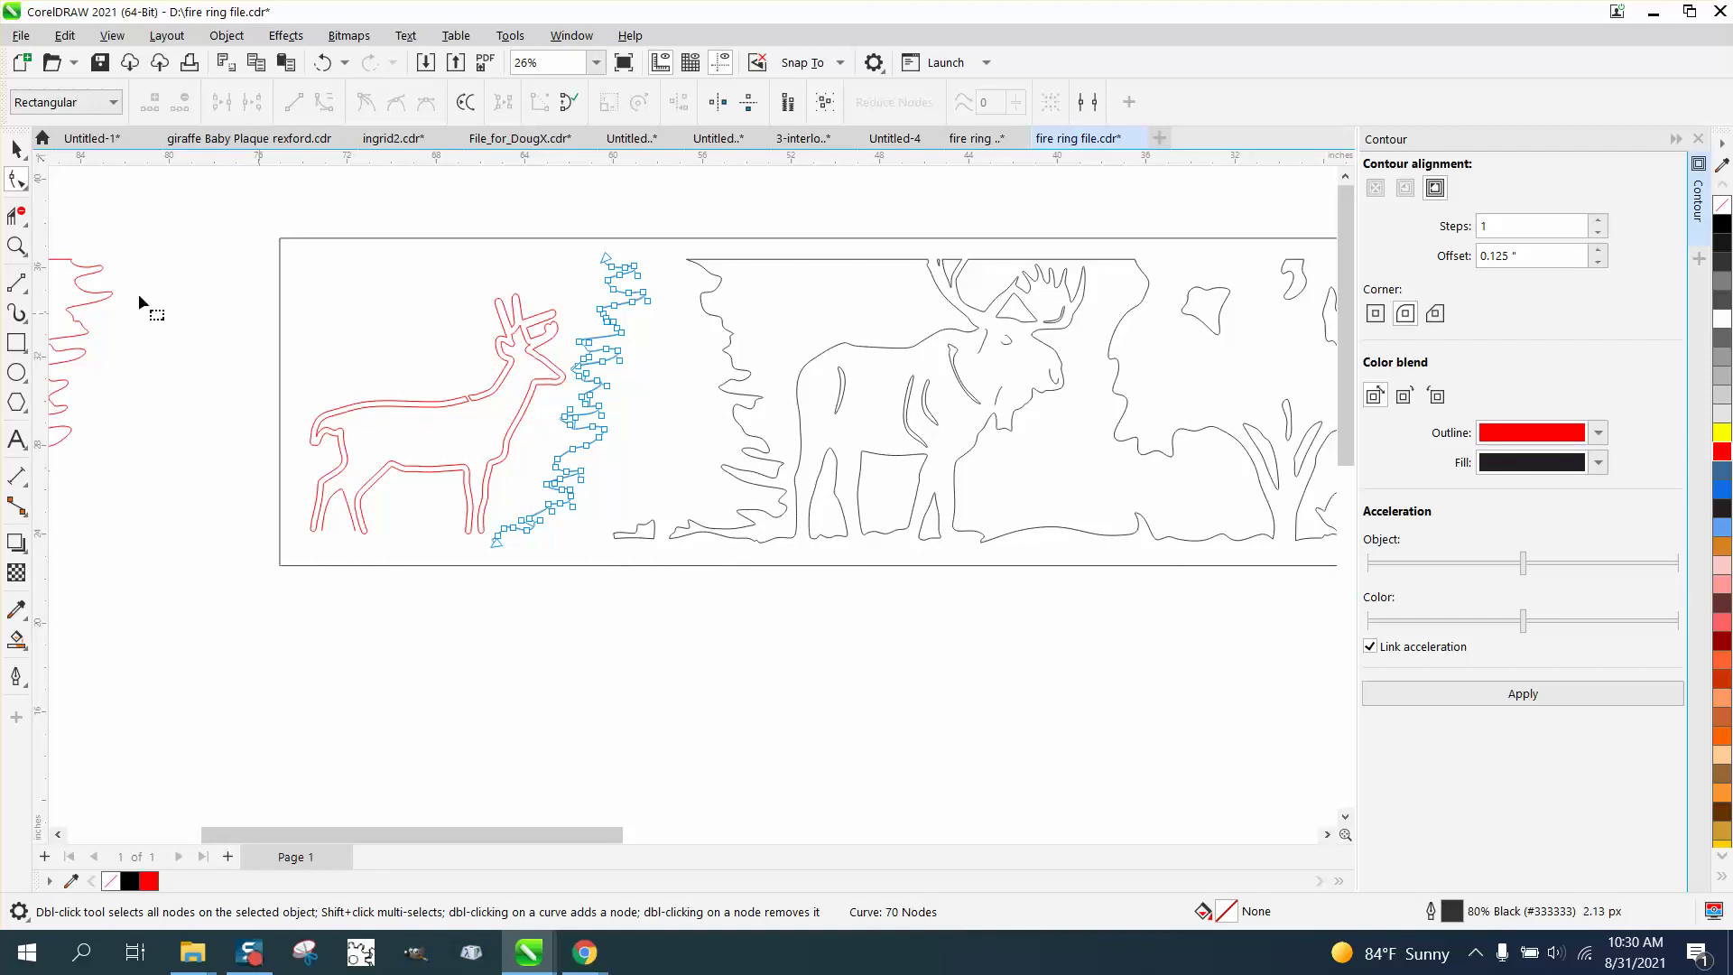
Draw a 2-point line about 1 inch long across the ground outline just in front of the moose's front-left tree base
{"action": "left_click", "coordinate": [26, 290]}
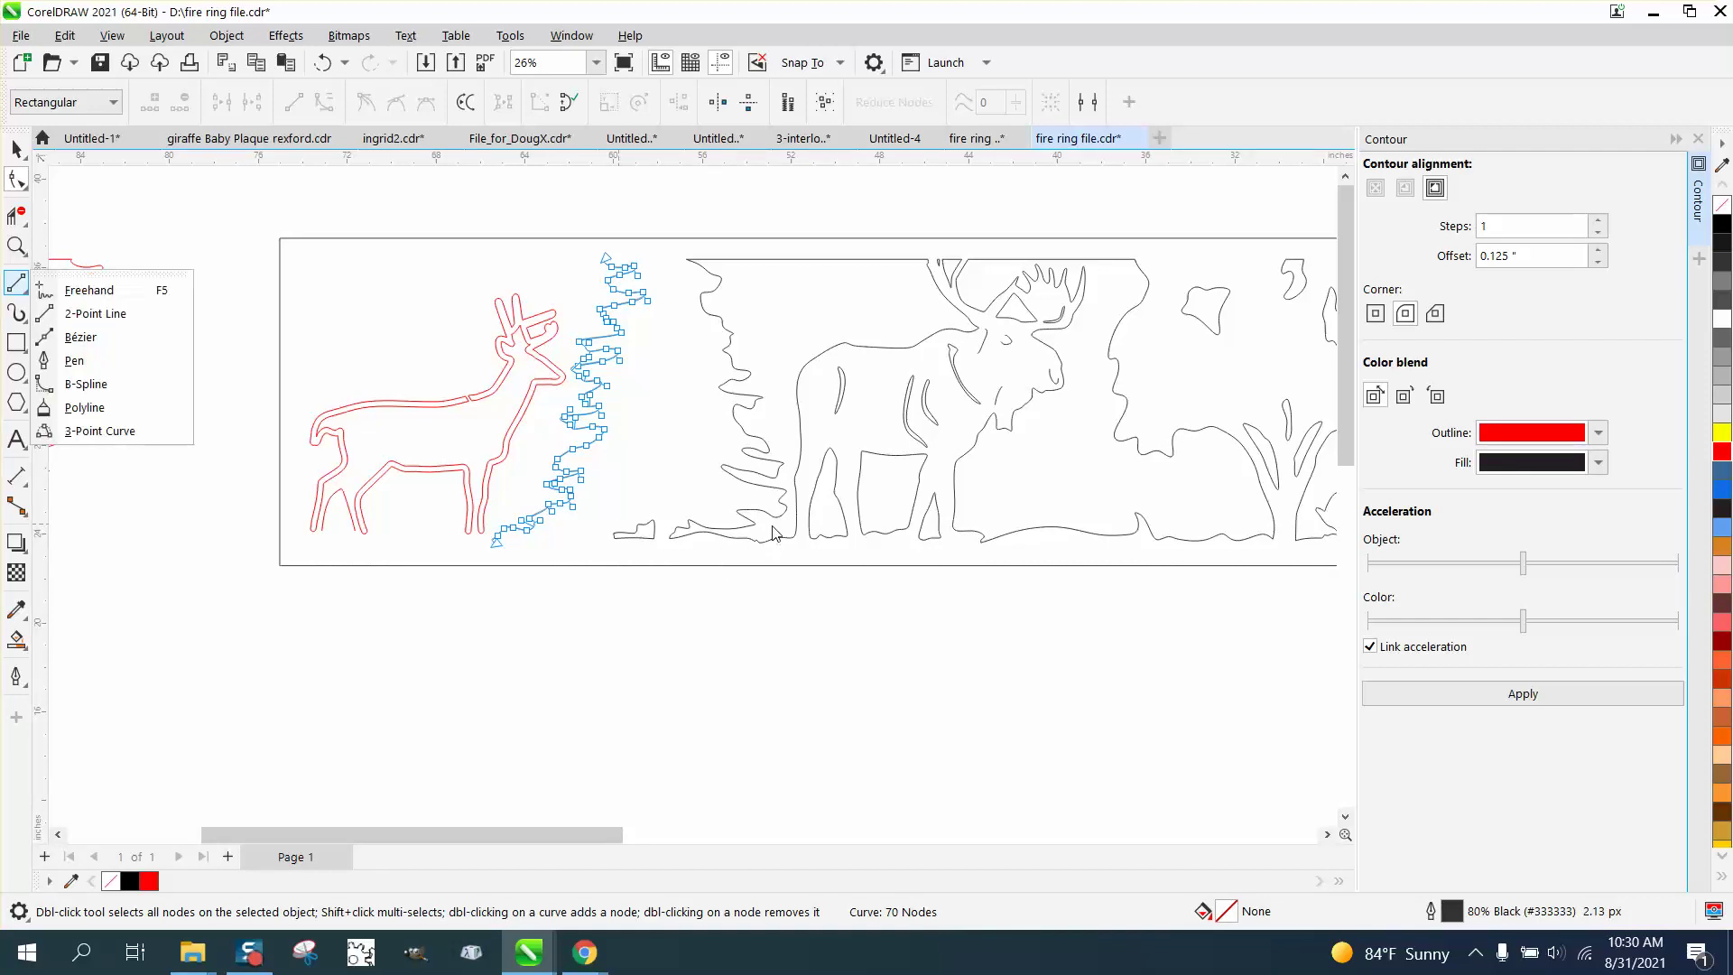
{"action": "left_click", "coordinate": [95, 313]}
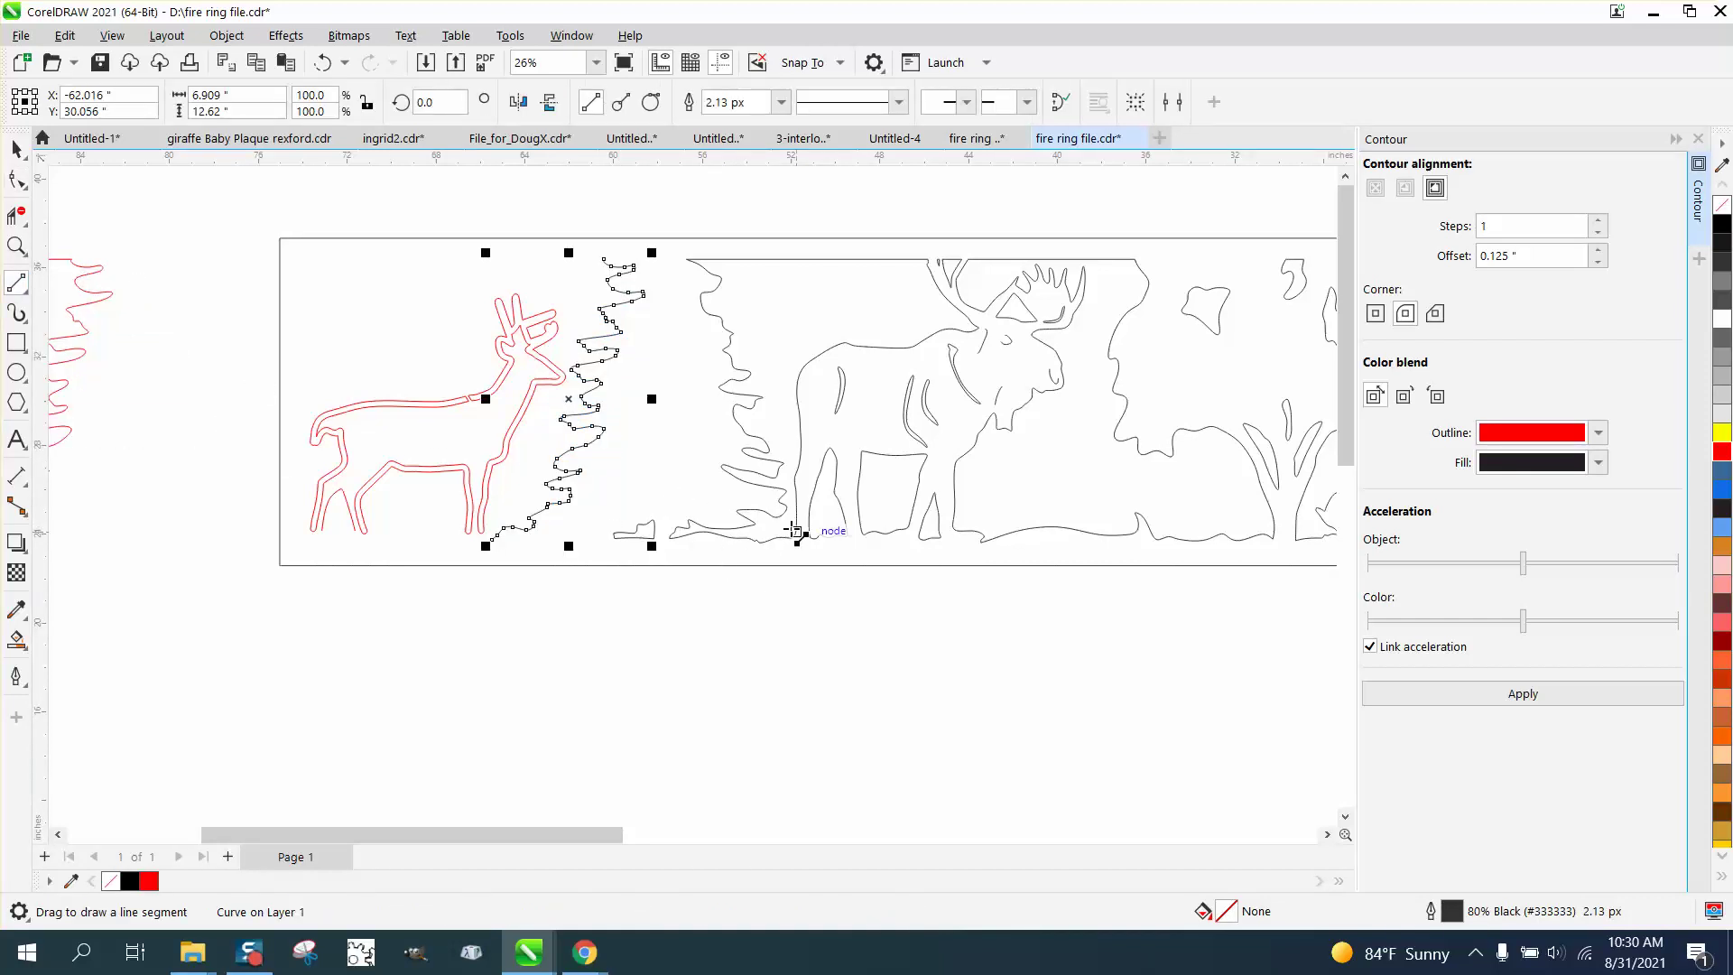
{"action": "left_click_drag", "start_coordinate": [775, 531], "coordinate": [780, 553]}
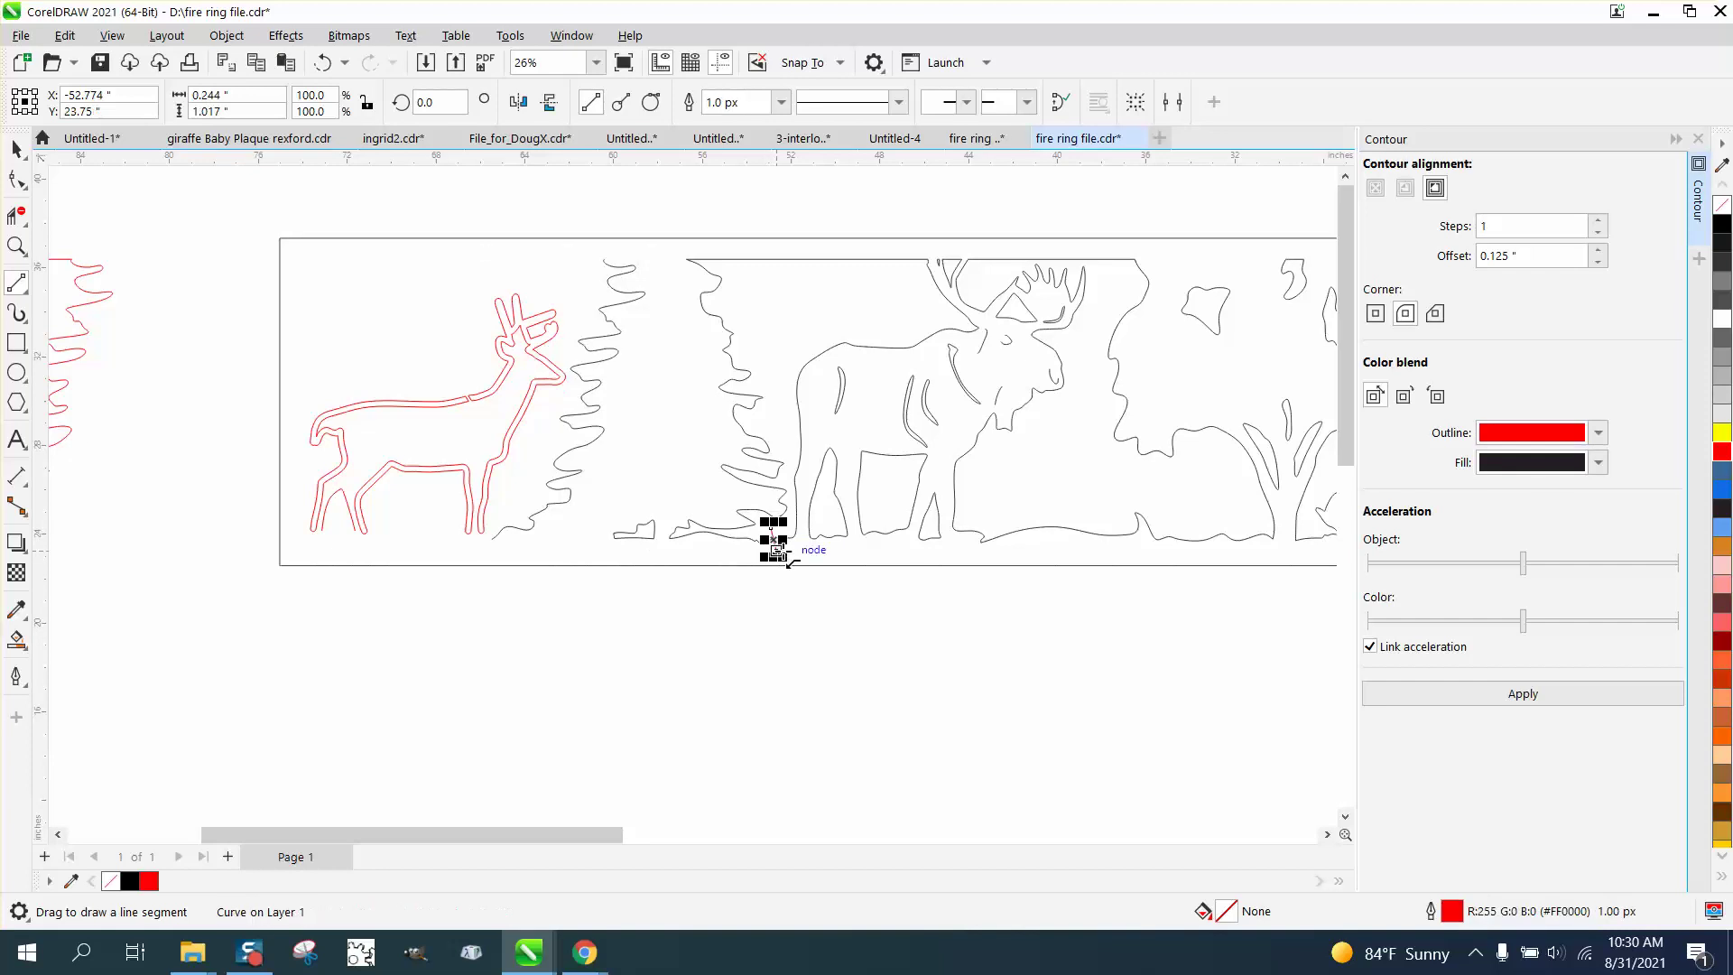
Undo the short 2-point line drawn across the ground outline beside the moose's front-left tree base
{"action": "left_click", "coordinate": [16, 245]}
{"action": "left_click_drag", "start_coordinate": [534, 395], "coordinate": [851, 639]}
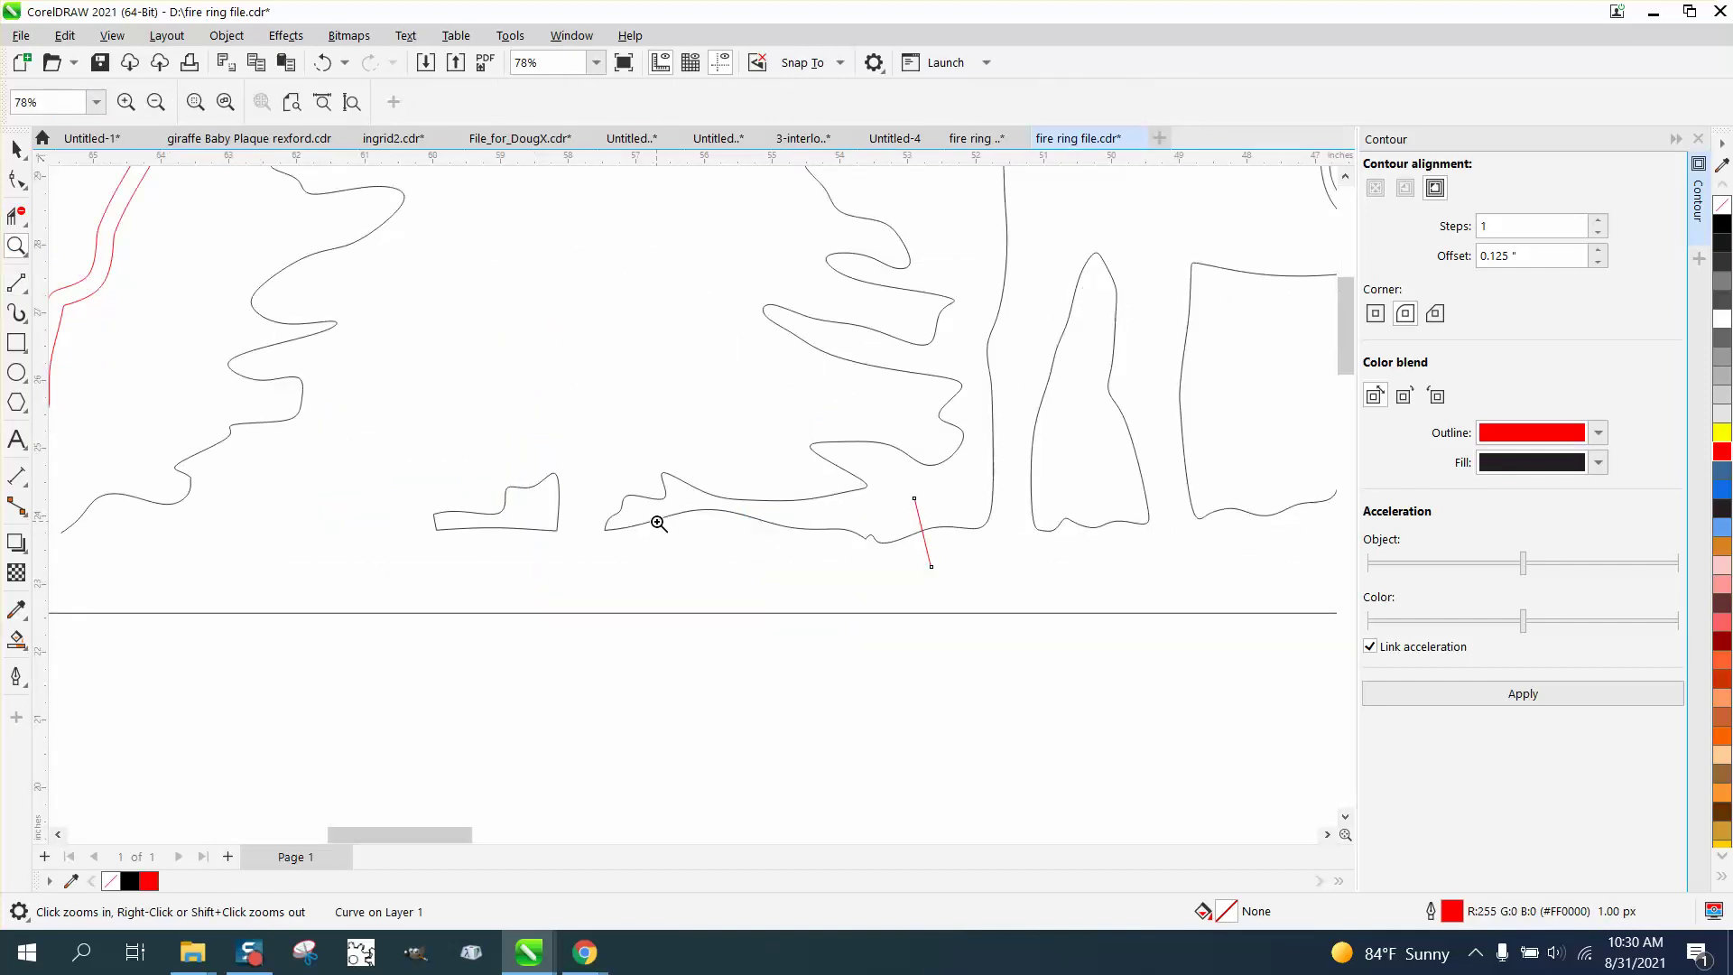
{"action": "scroll", "coordinate": [658, 524], "scroll_direction": "down", "scroll_amount": 1}
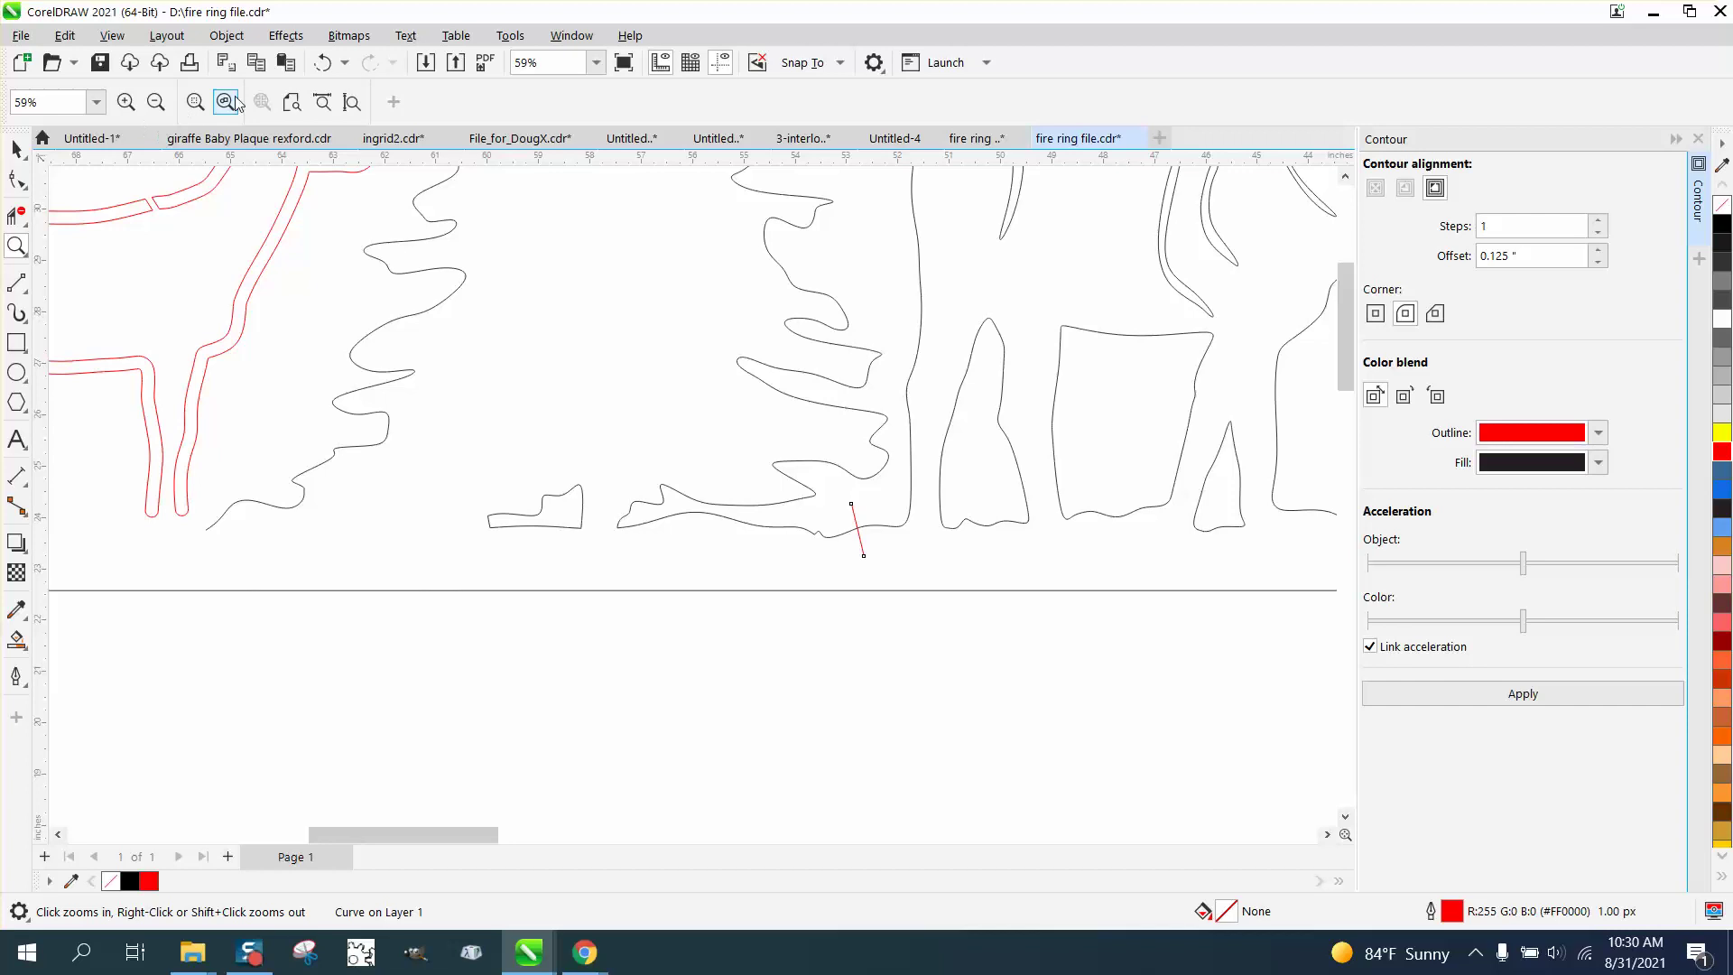
{"action": "left_click", "coordinate": [322, 62]}
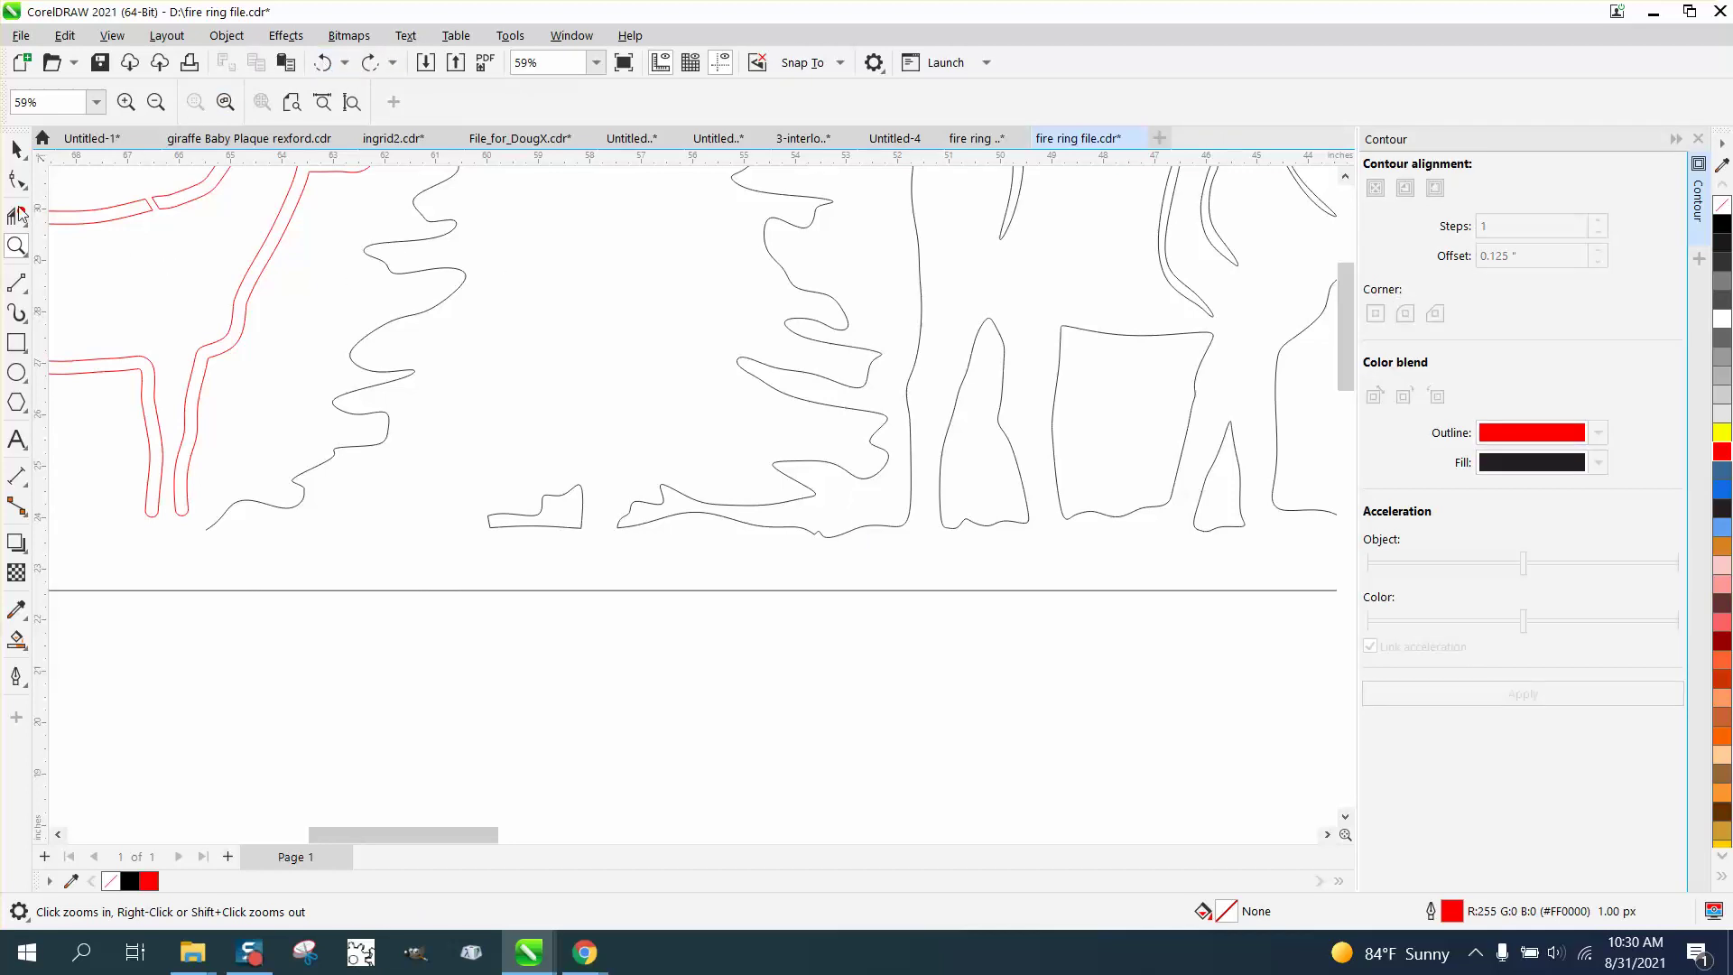
Break the joined tree-and-moose curve apart at the ground node between the tree base and the moose's leg
{"action": "left_click", "coordinate": [16, 180]}
{"action": "left_click", "coordinate": [841, 529]}
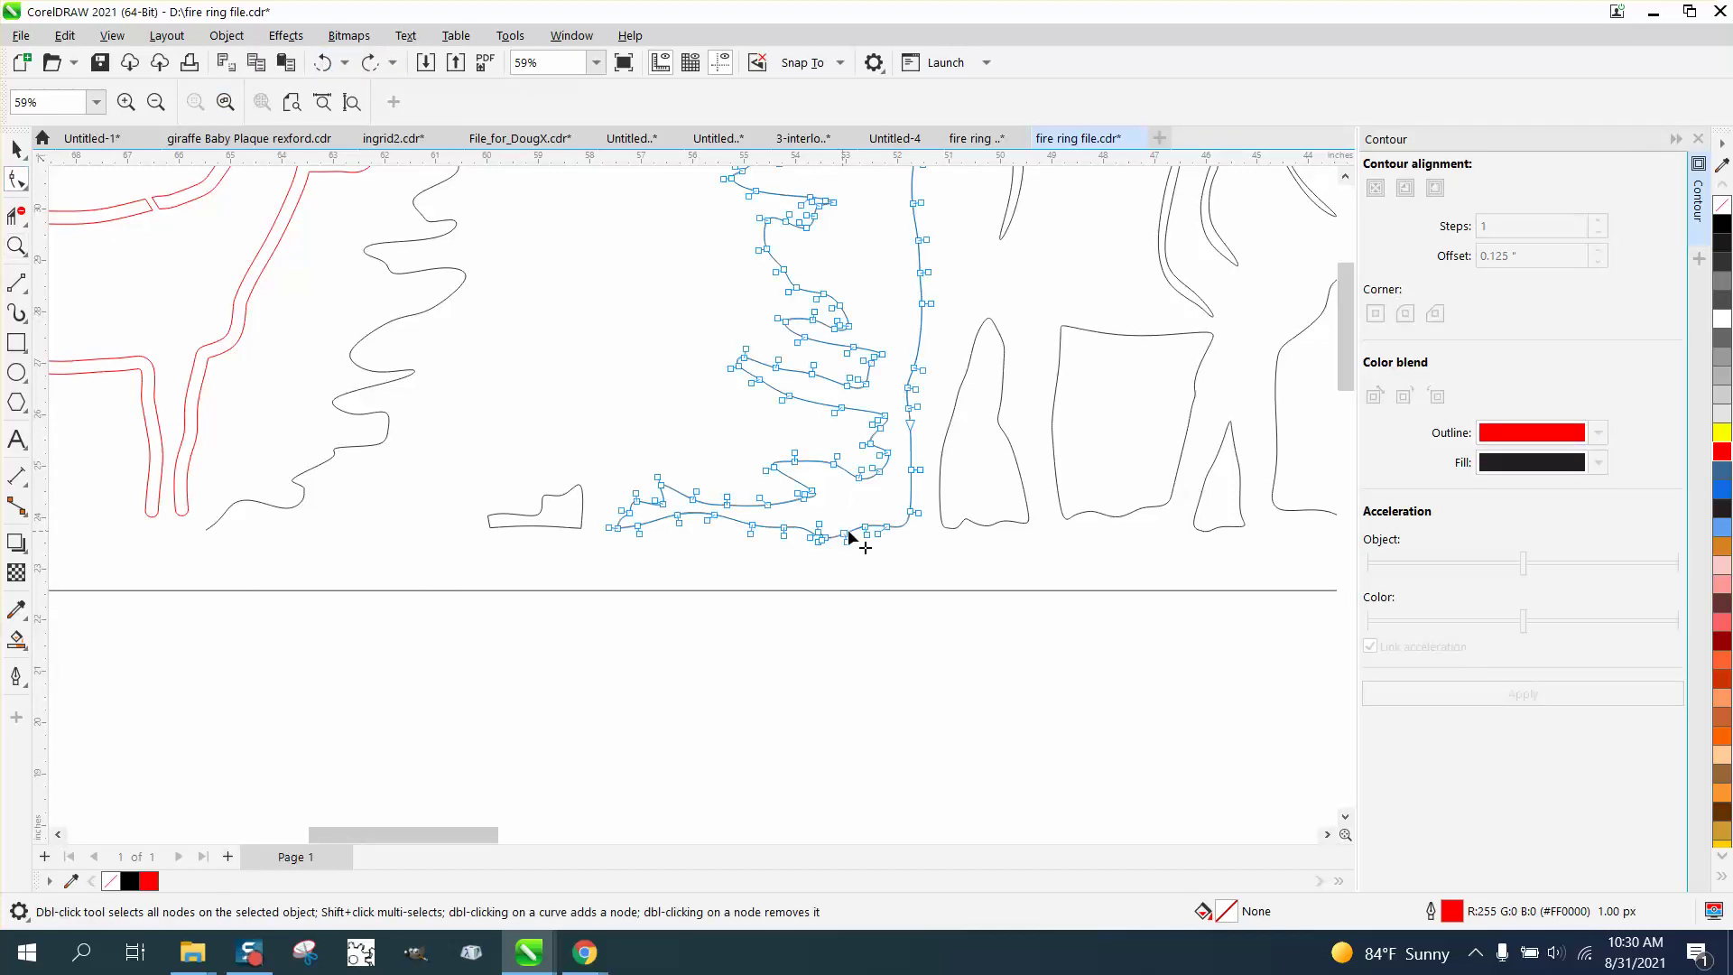
{"action": "left_click_drag", "start_coordinate": [869, 542], "coordinate": [869, 534]}
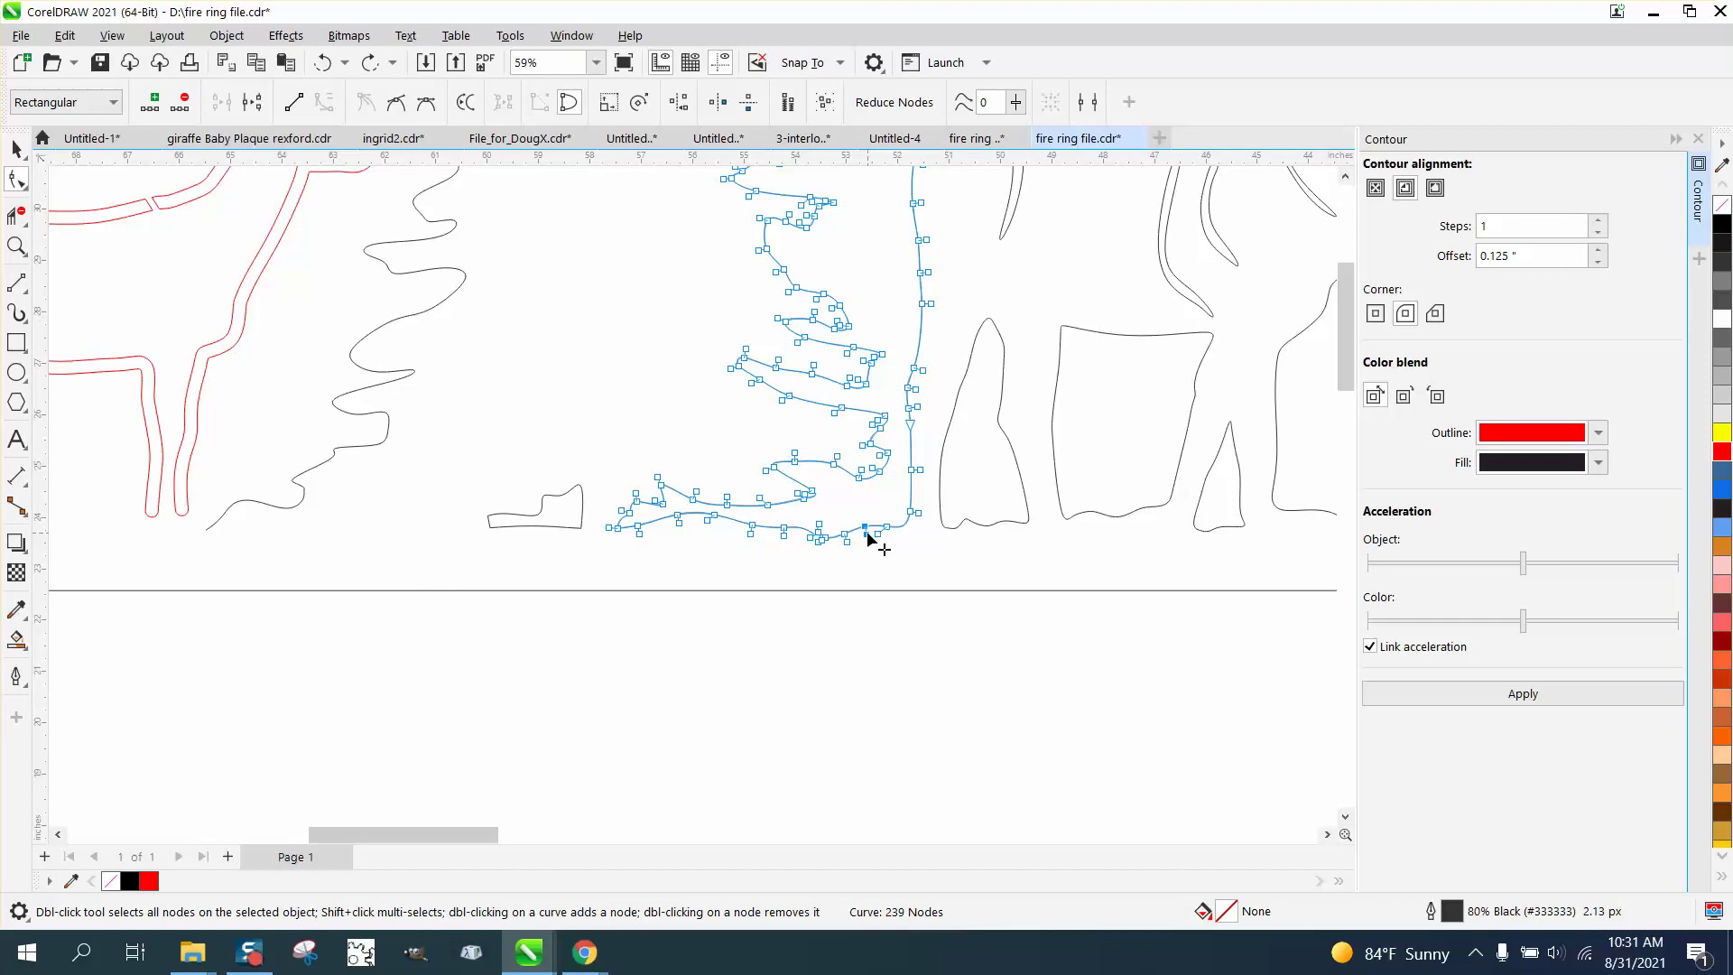
{"action": "right_click", "coordinate": [867, 532]}
{"action": "left_click", "coordinate": [934, 623]}
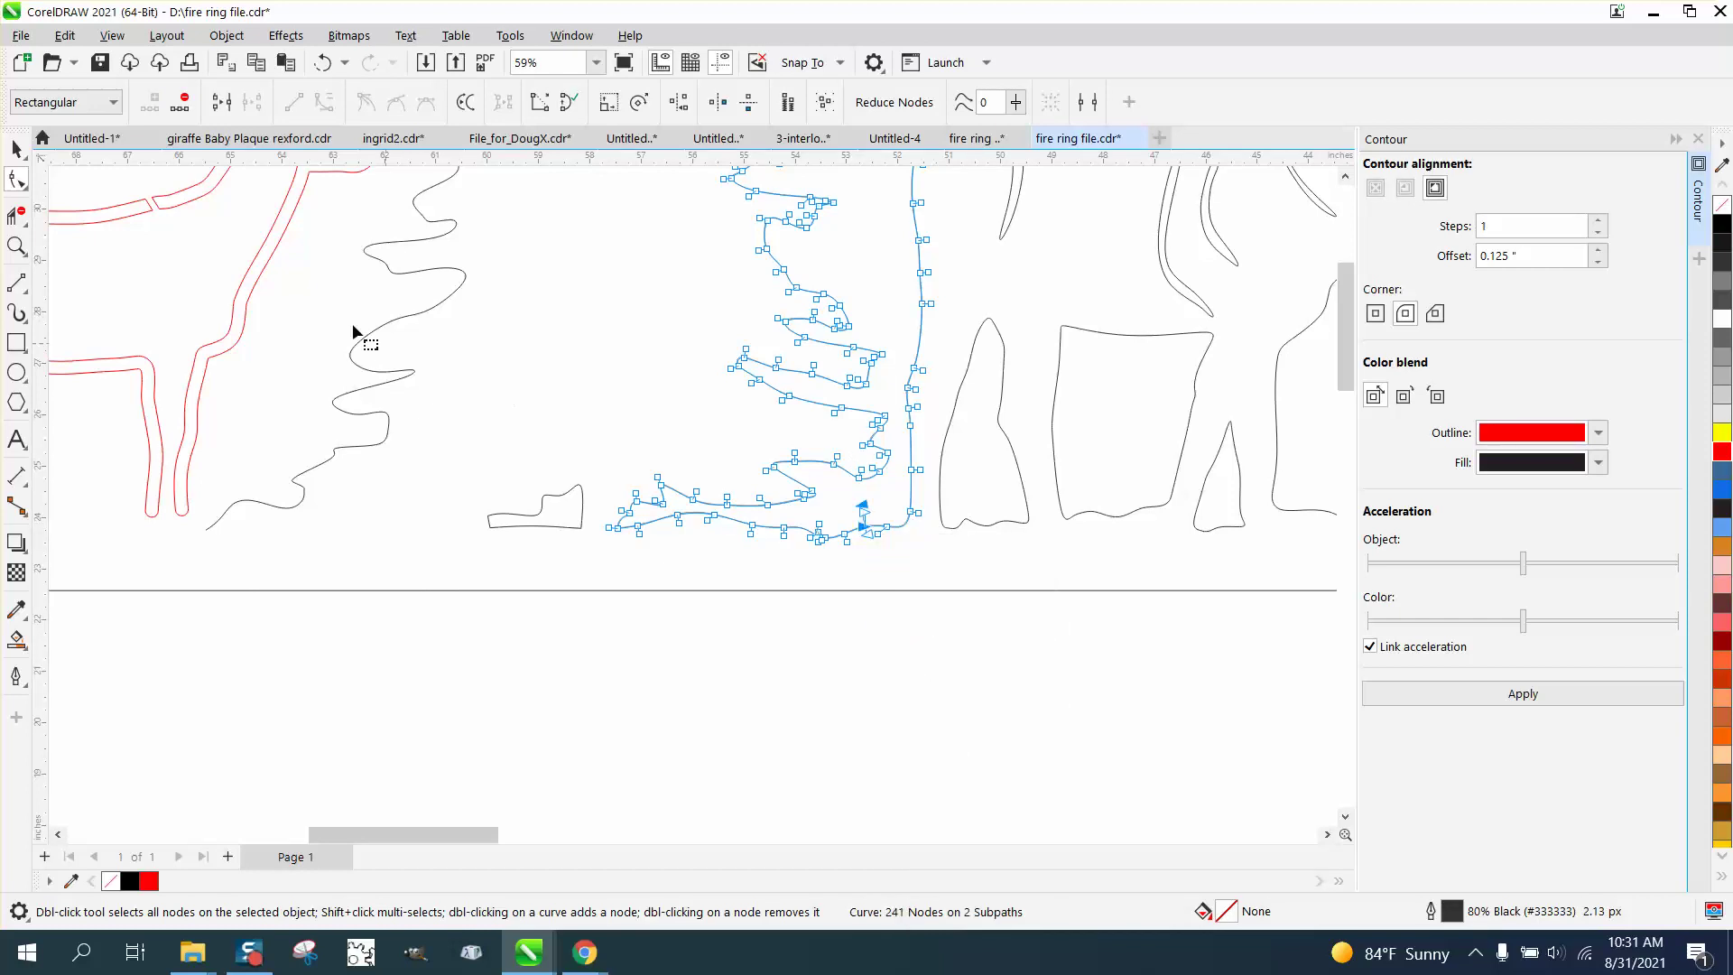
Delete the short ground segment linking the tree base to the moose's rear leg with Virtual Segment Delete
{"action": "left_click", "coordinate": [583, 419]}
{"action": "key", "text": "x"}
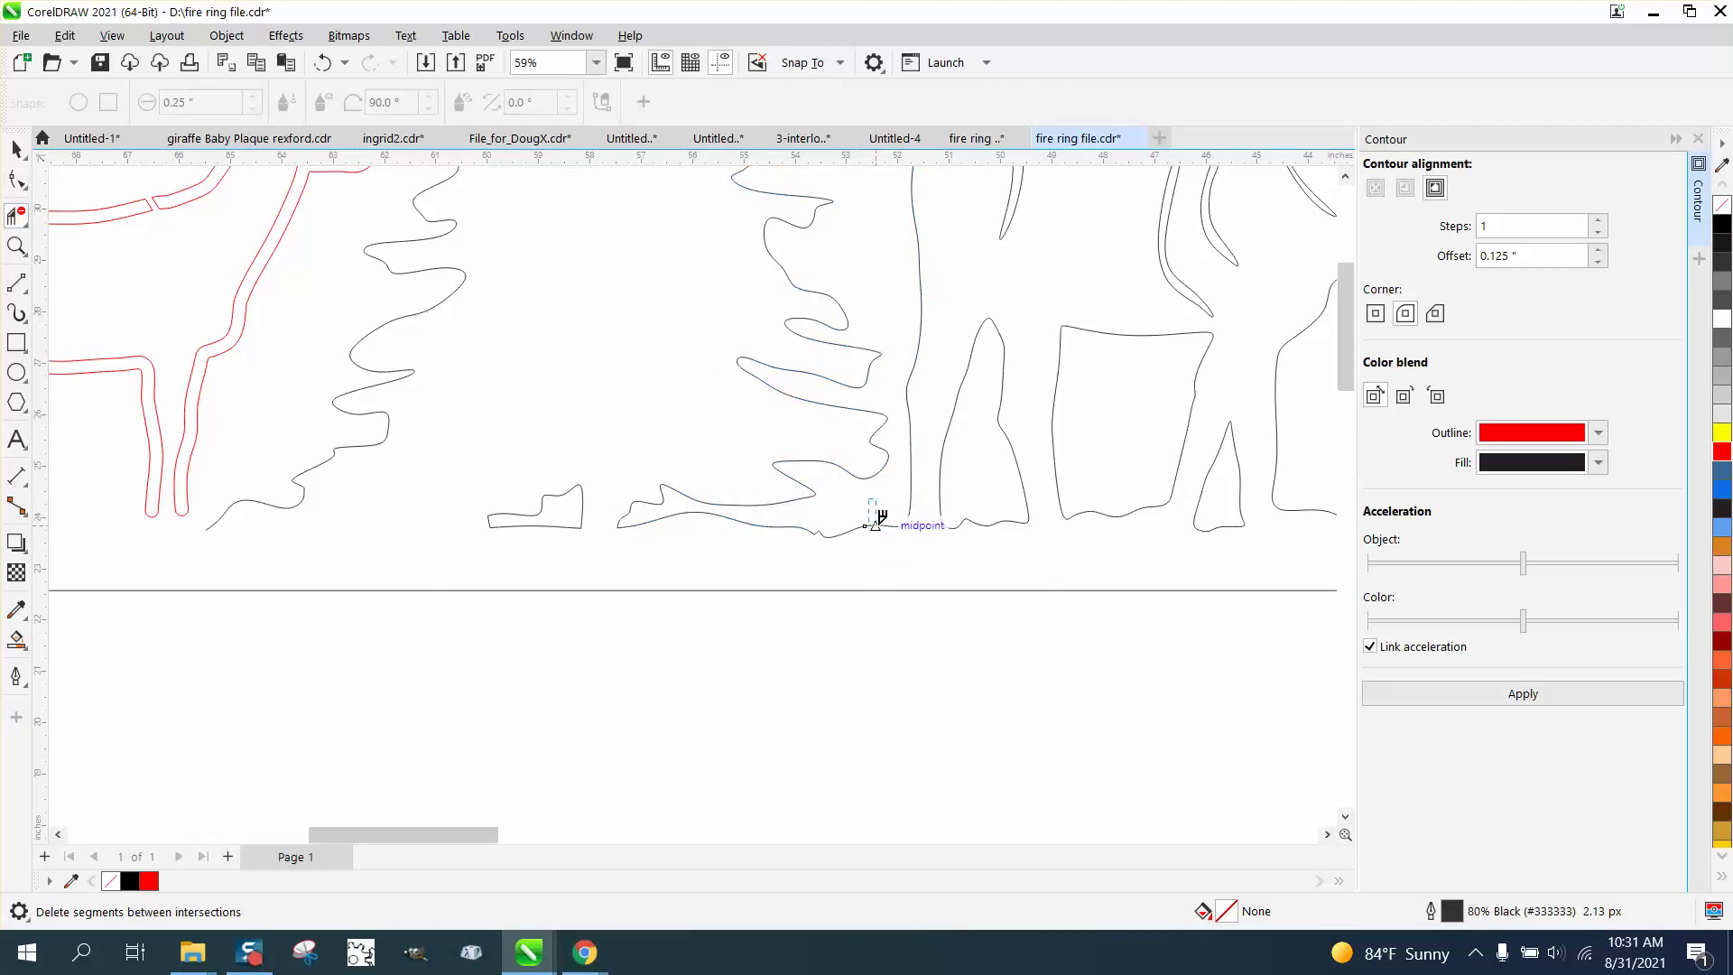
{"action": "left_click", "coordinate": [893, 523]}
Add a node on the horizontal top line between the tree and the moose, and break the curve apart there
{"action": "scroll", "coordinate": [915, 524], "scroll_direction": "down", "scroll_amount": 4}
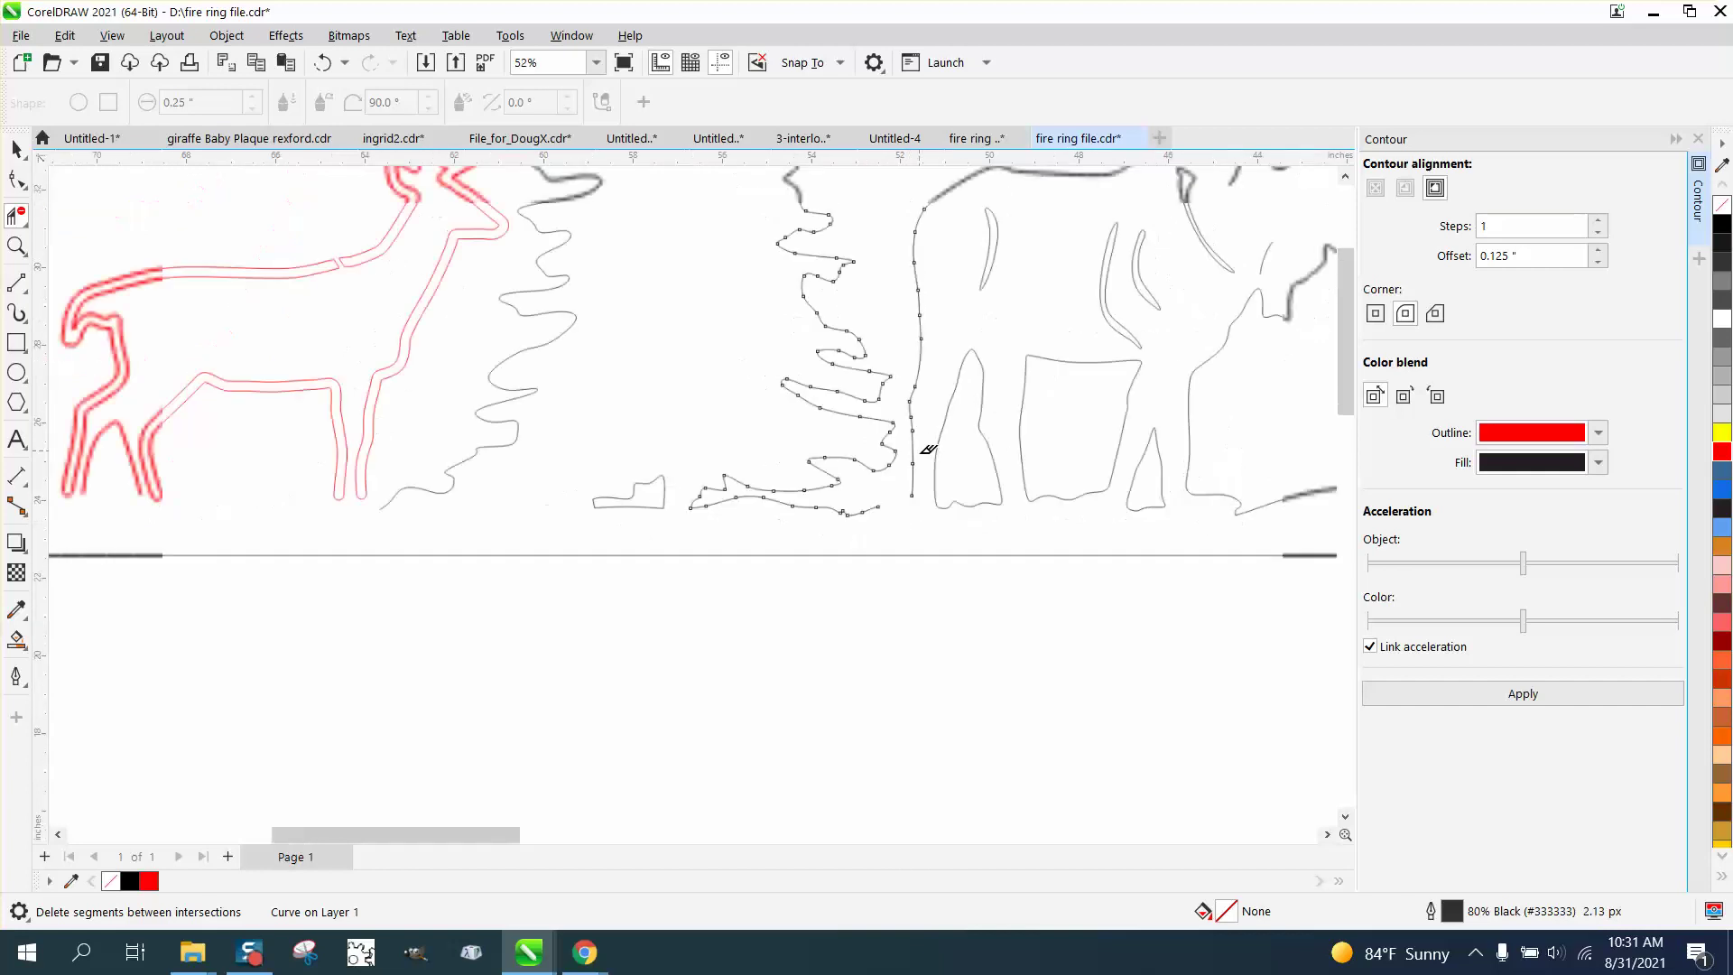
{"action": "scroll", "coordinate": [872, 462], "scroll_direction": "down", "scroll_amount": 1}
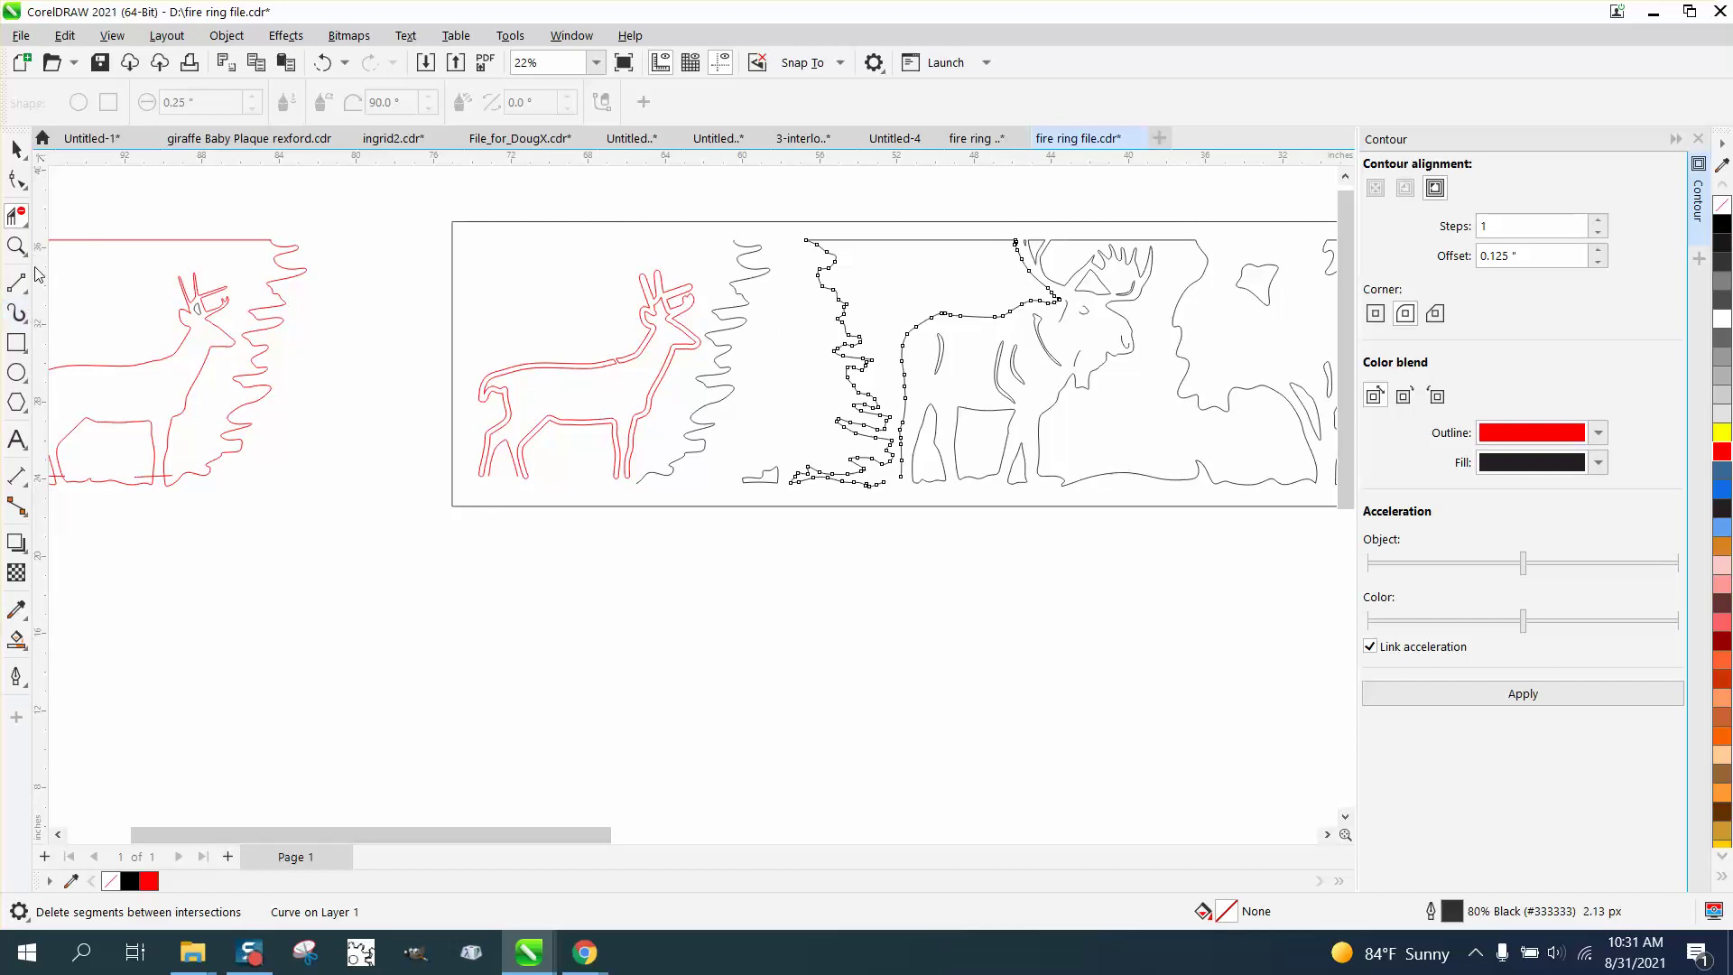
{"action": "left_click", "coordinate": [17, 246]}
{"action": "left_click_drag", "start_coordinate": [501, 235], "coordinate": [1060, 571]}
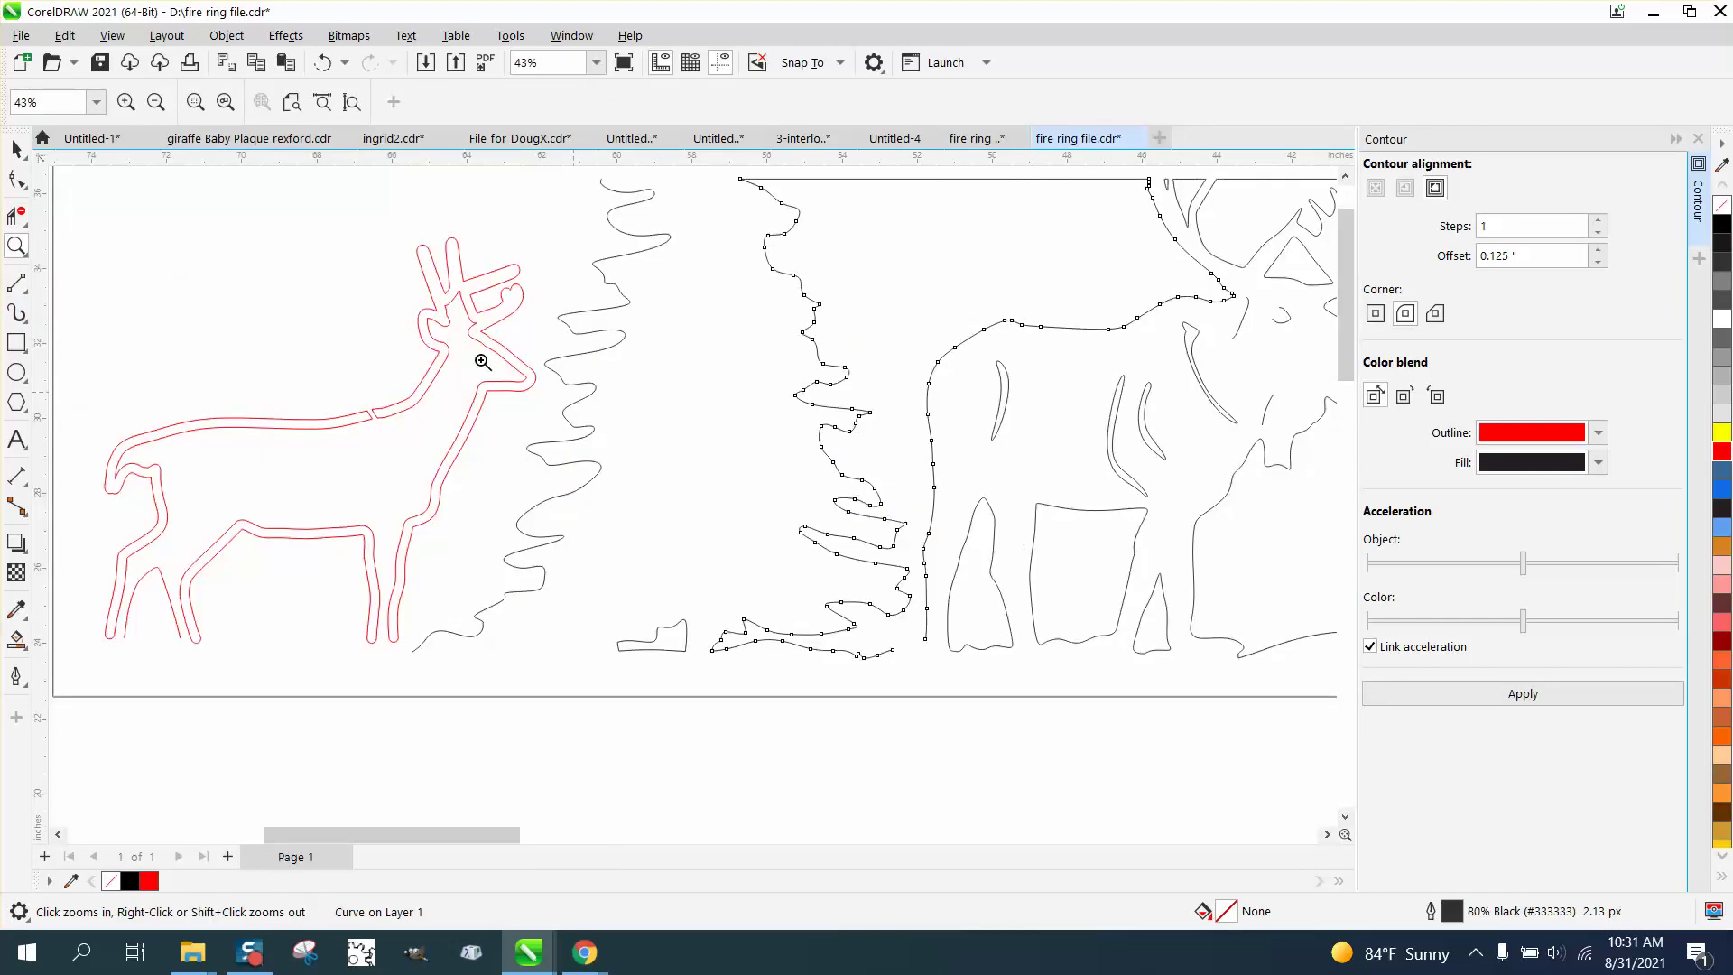
{"action": "left_click", "coordinate": [16, 179]}
{"action": "scroll", "coordinate": [609, 355], "scroll_direction": "down", "scroll_amount": 1}
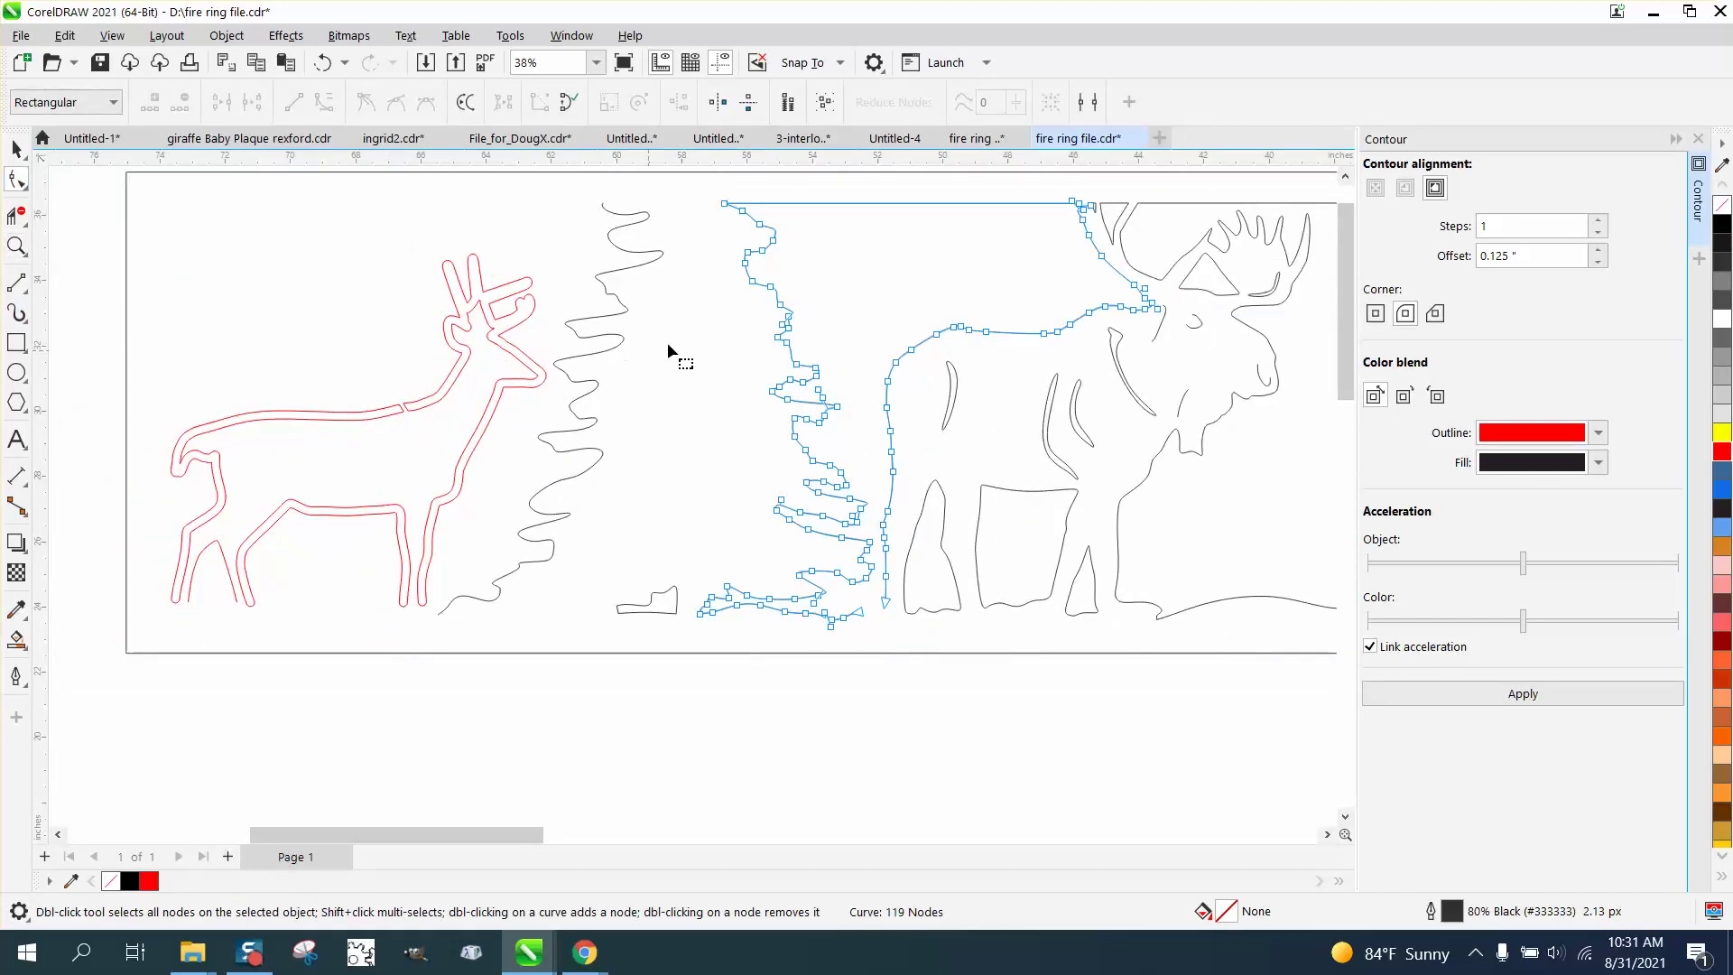
{"action": "double_click", "coordinate": [824, 204]}
{"action": "left_click_drag", "start_coordinate": [818, 181], "coordinate": [840, 221]}
{"action": "right_click", "coordinate": [828, 204]}
{"action": "left_click", "coordinate": [889, 290]}
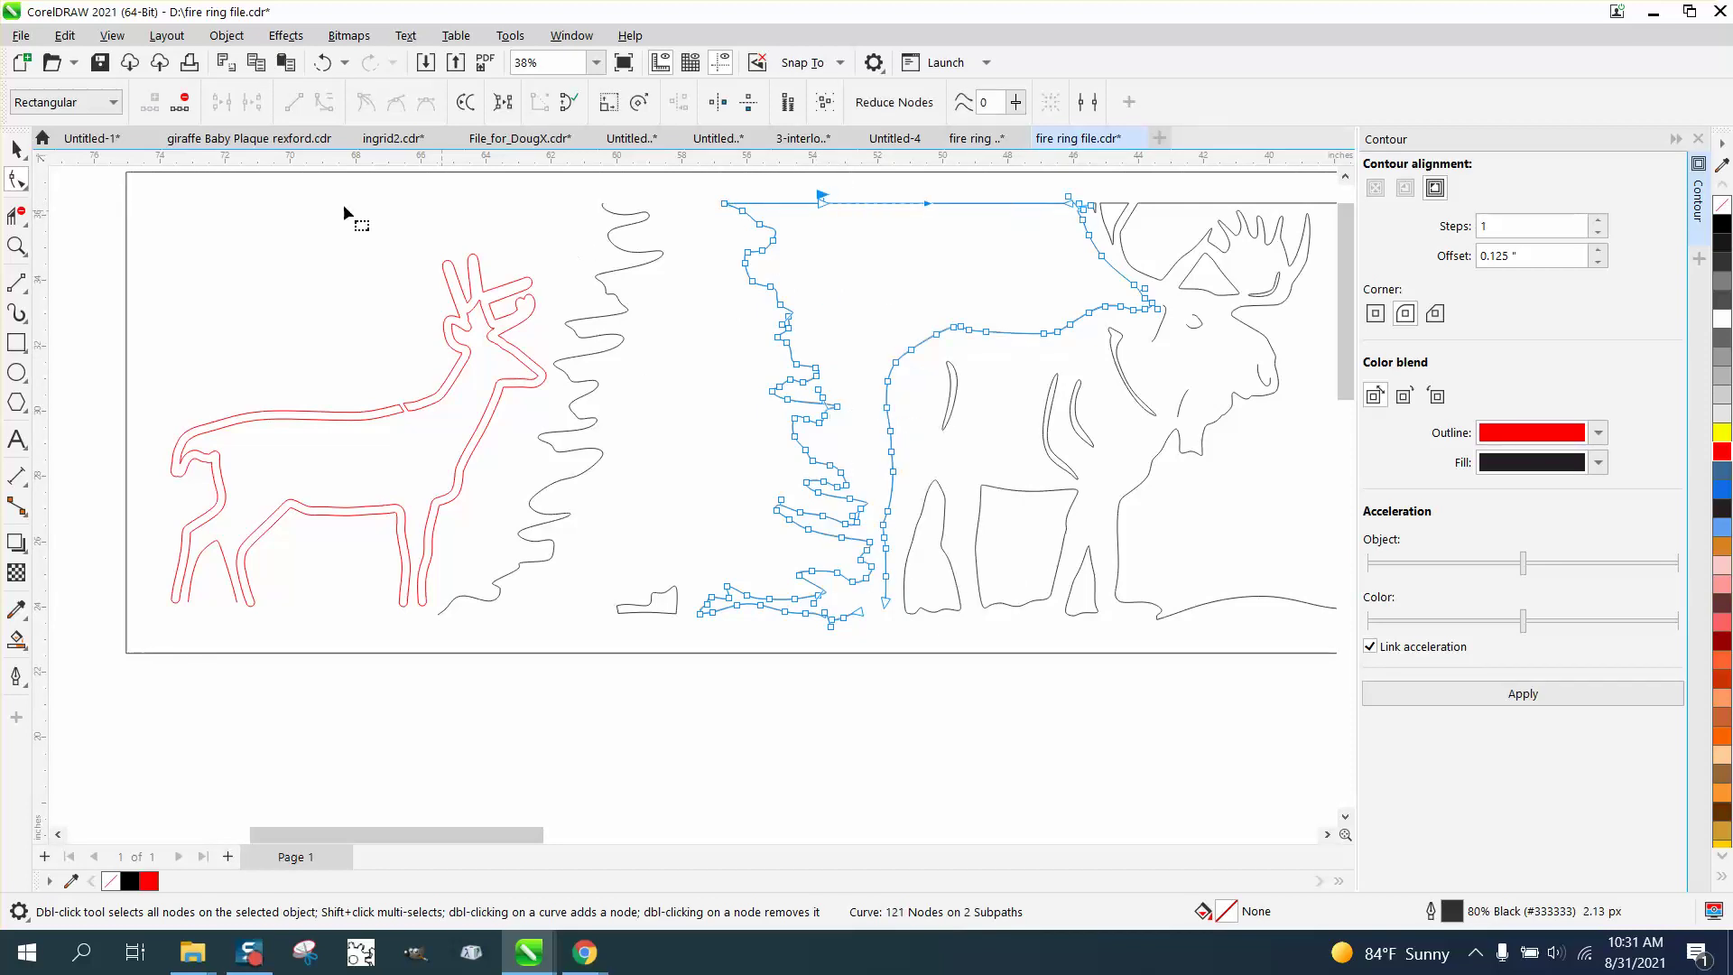
Delete the moose-side part of the split curve, and remove the end node of the leftover top line beside the tree
{"action": "left_click", "coordinate": [15, 214]}
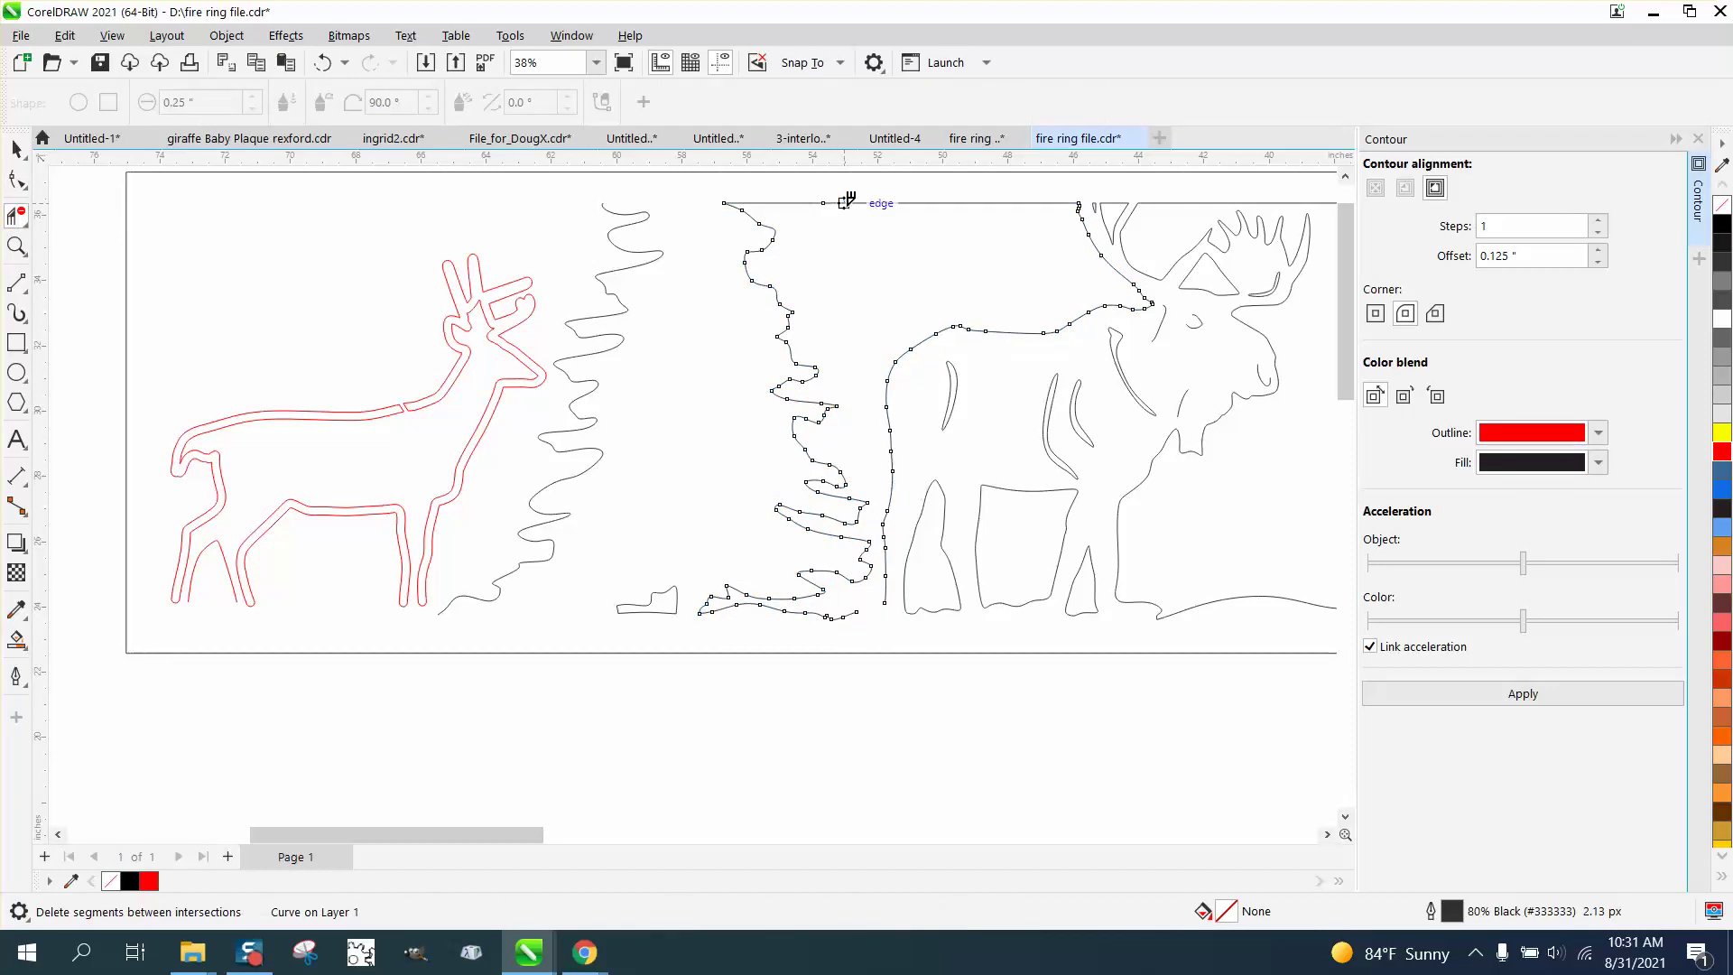
{"action": "left_click", "coordinate": [845, 203]}
{"action": "left_click", "coordinate": [22, 183]}
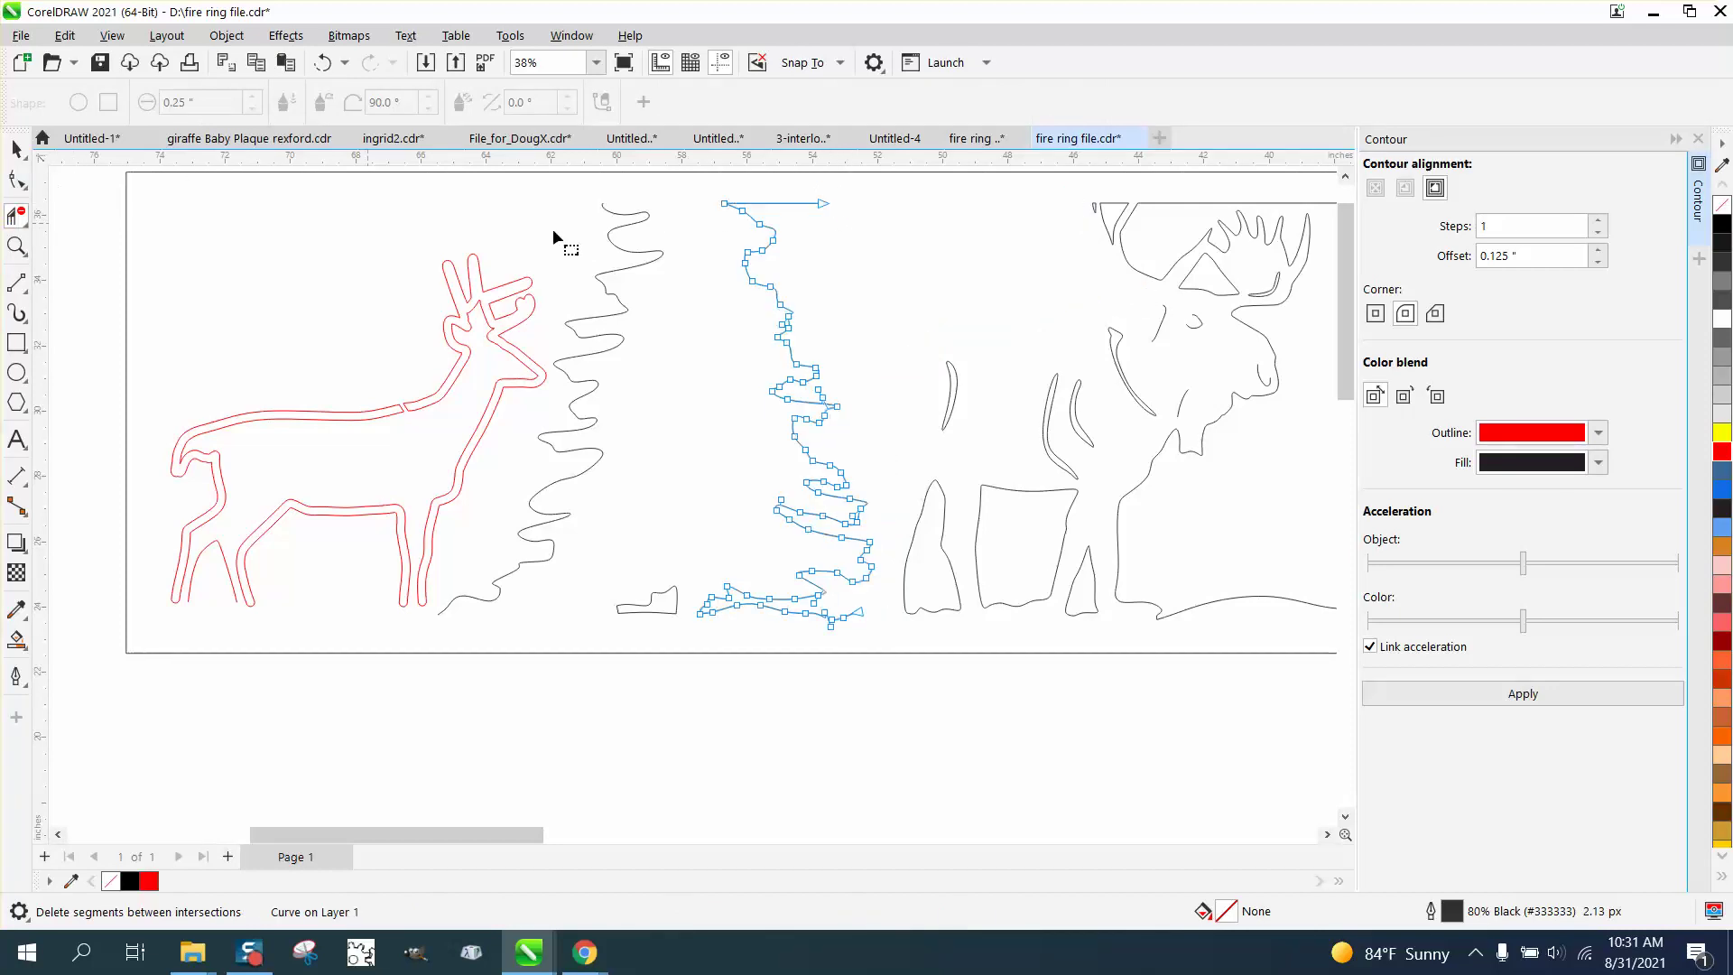
{"action": "left_click", "coordinate": [821, 205]}
{"action": "right_click", "coordinate": [821, 208]}
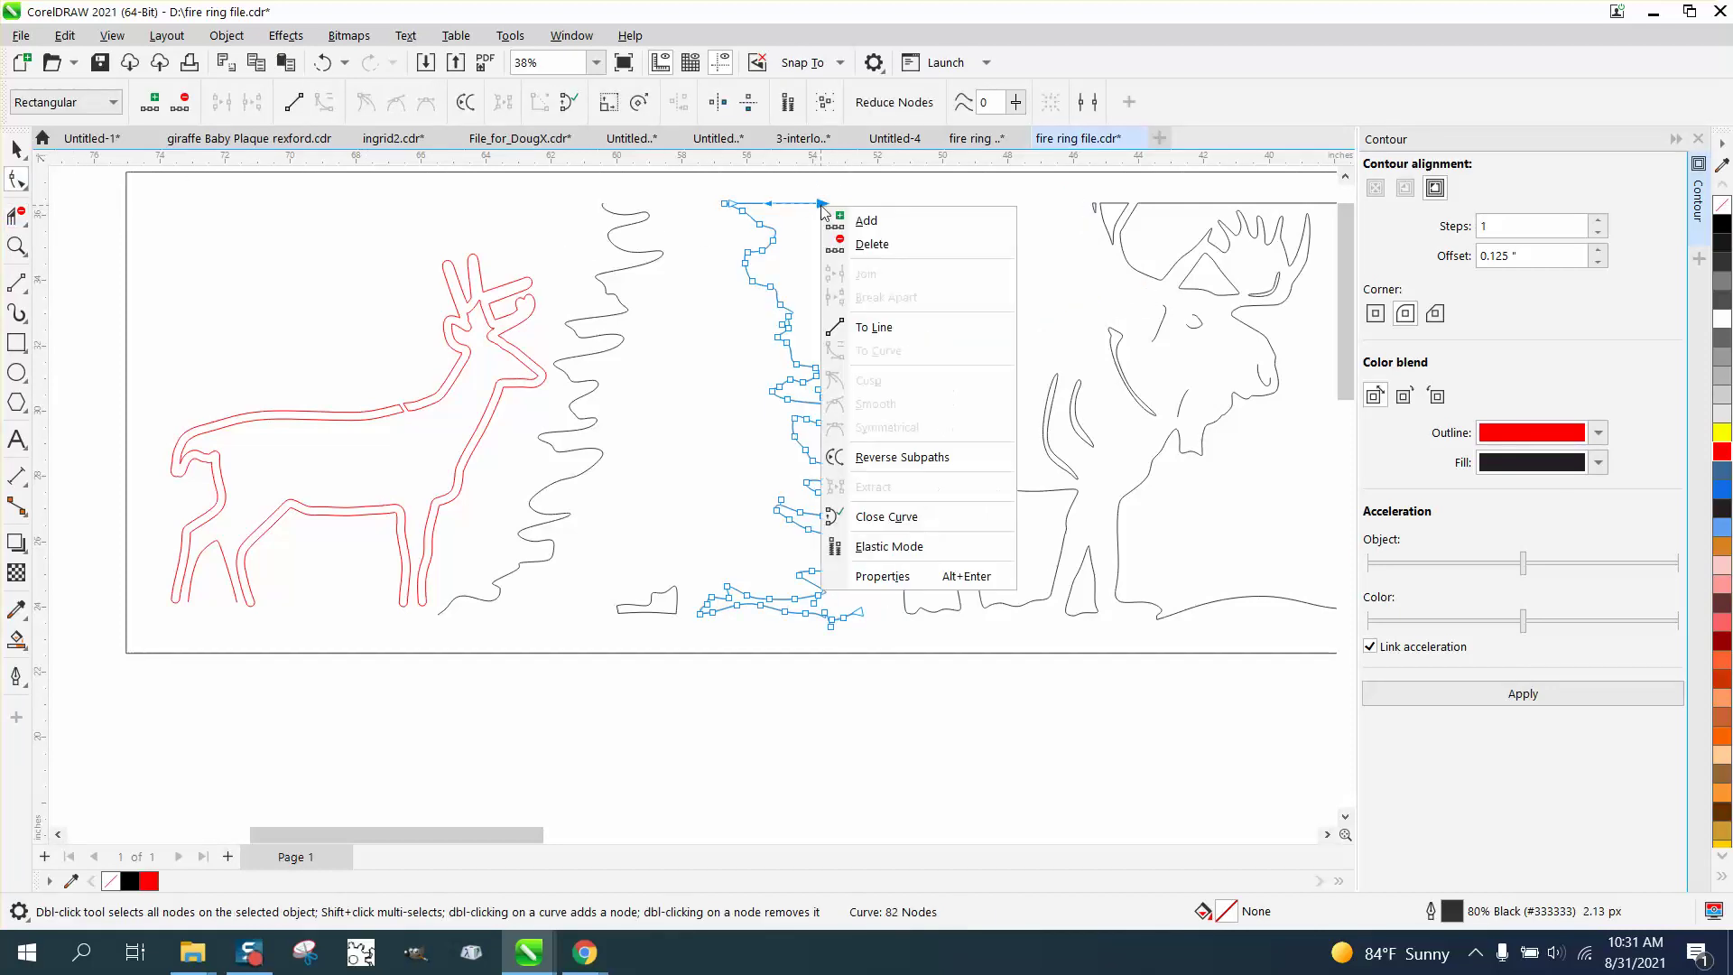
{"action": "left_click", "coordinate": [870, 241]}
Apply a one-step 0.125-inch outside contour in red to both tree outlines, and break apart the contour of the tree nearest the moose
{"action": "scroll", "coordinate": [790, 295], "scroll_direction": "down", "scroll_amount": 1}
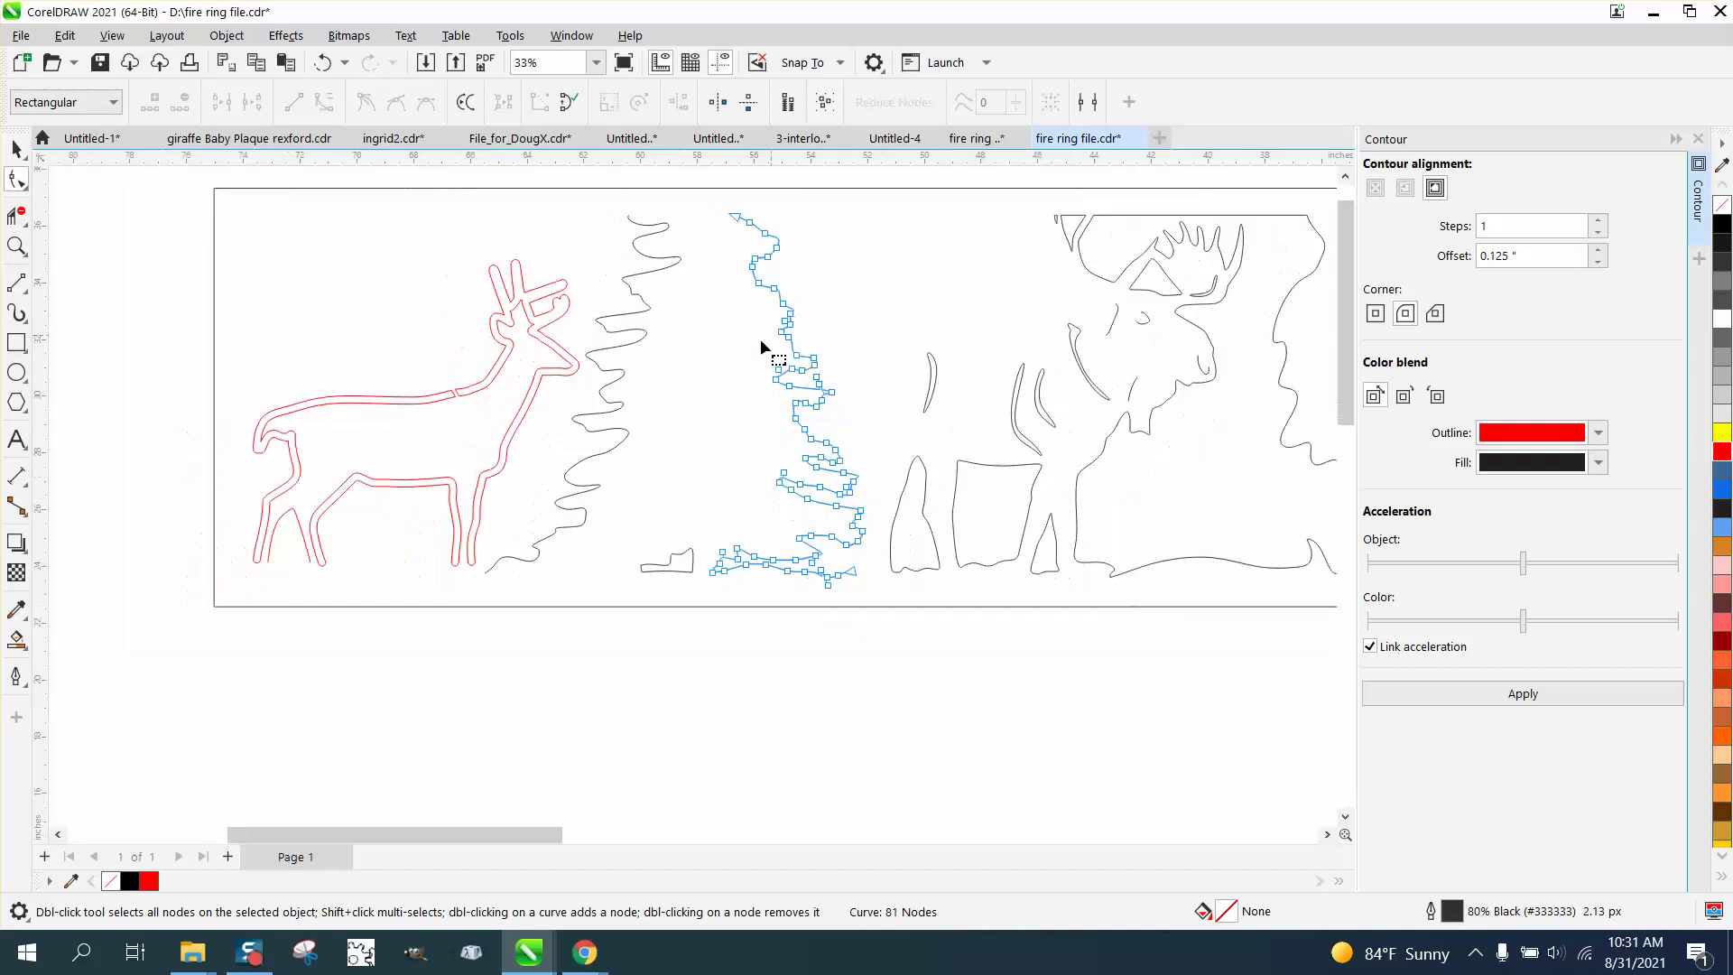
{"action": "key", "text": "space"}
{"action": "left_click", "coordinate": [99, 214]}
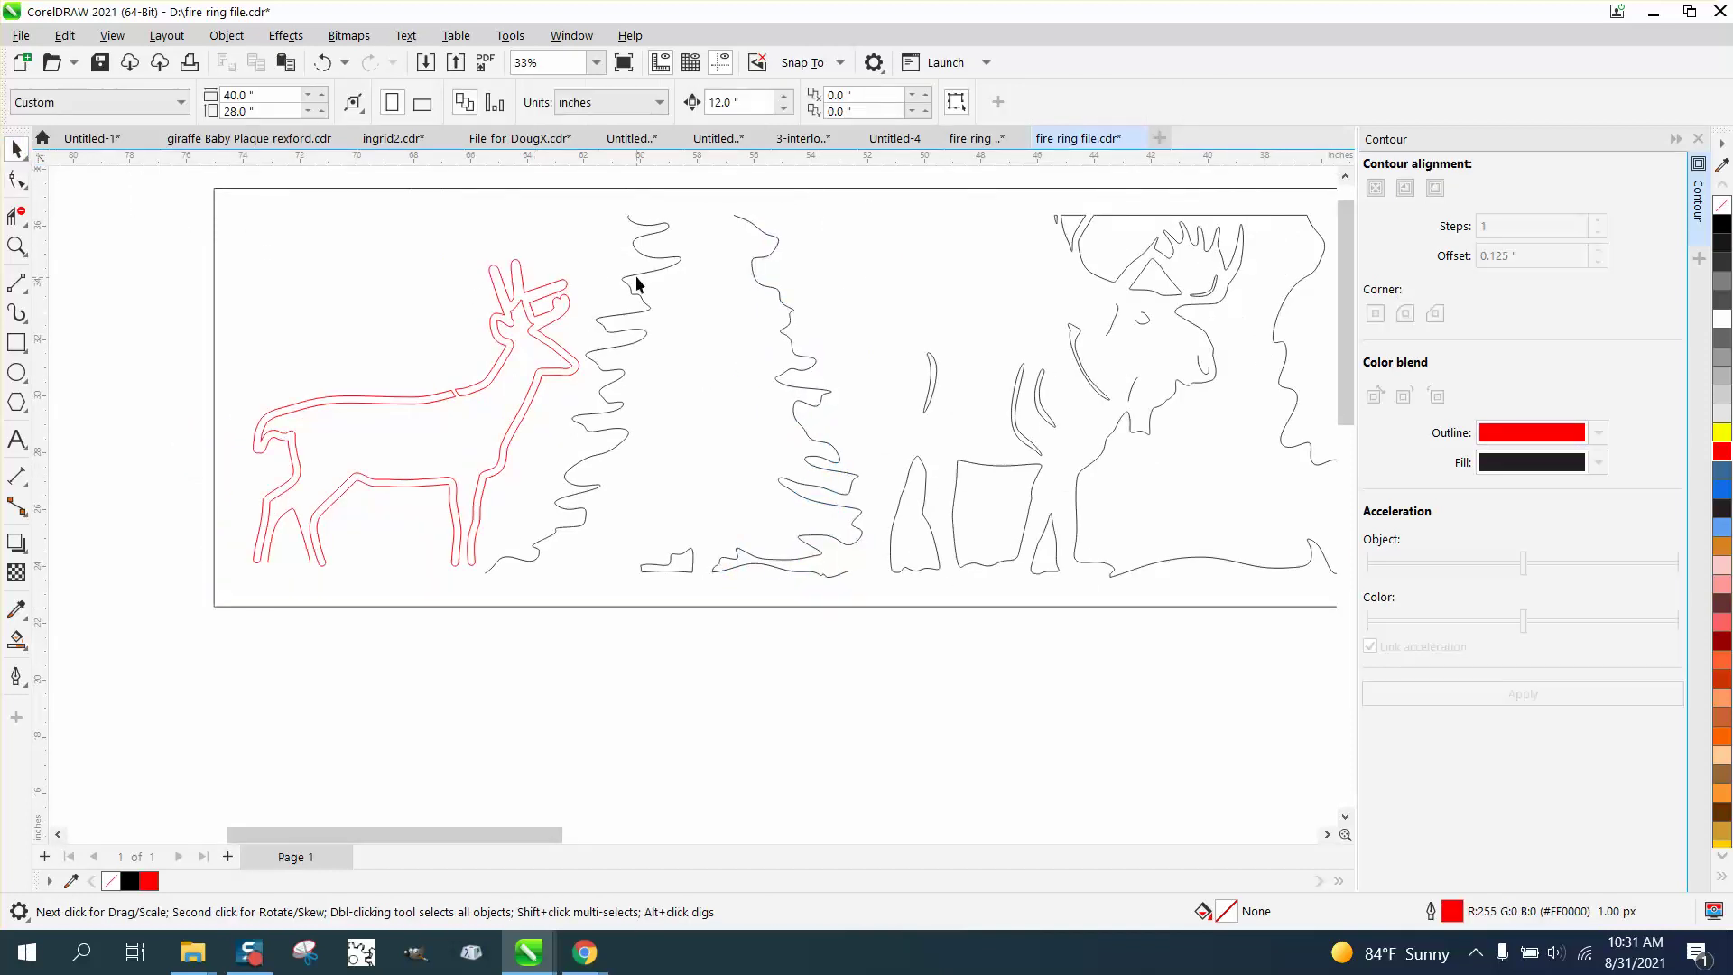
{"action": "left_click", "coordinate": [671, 261]}
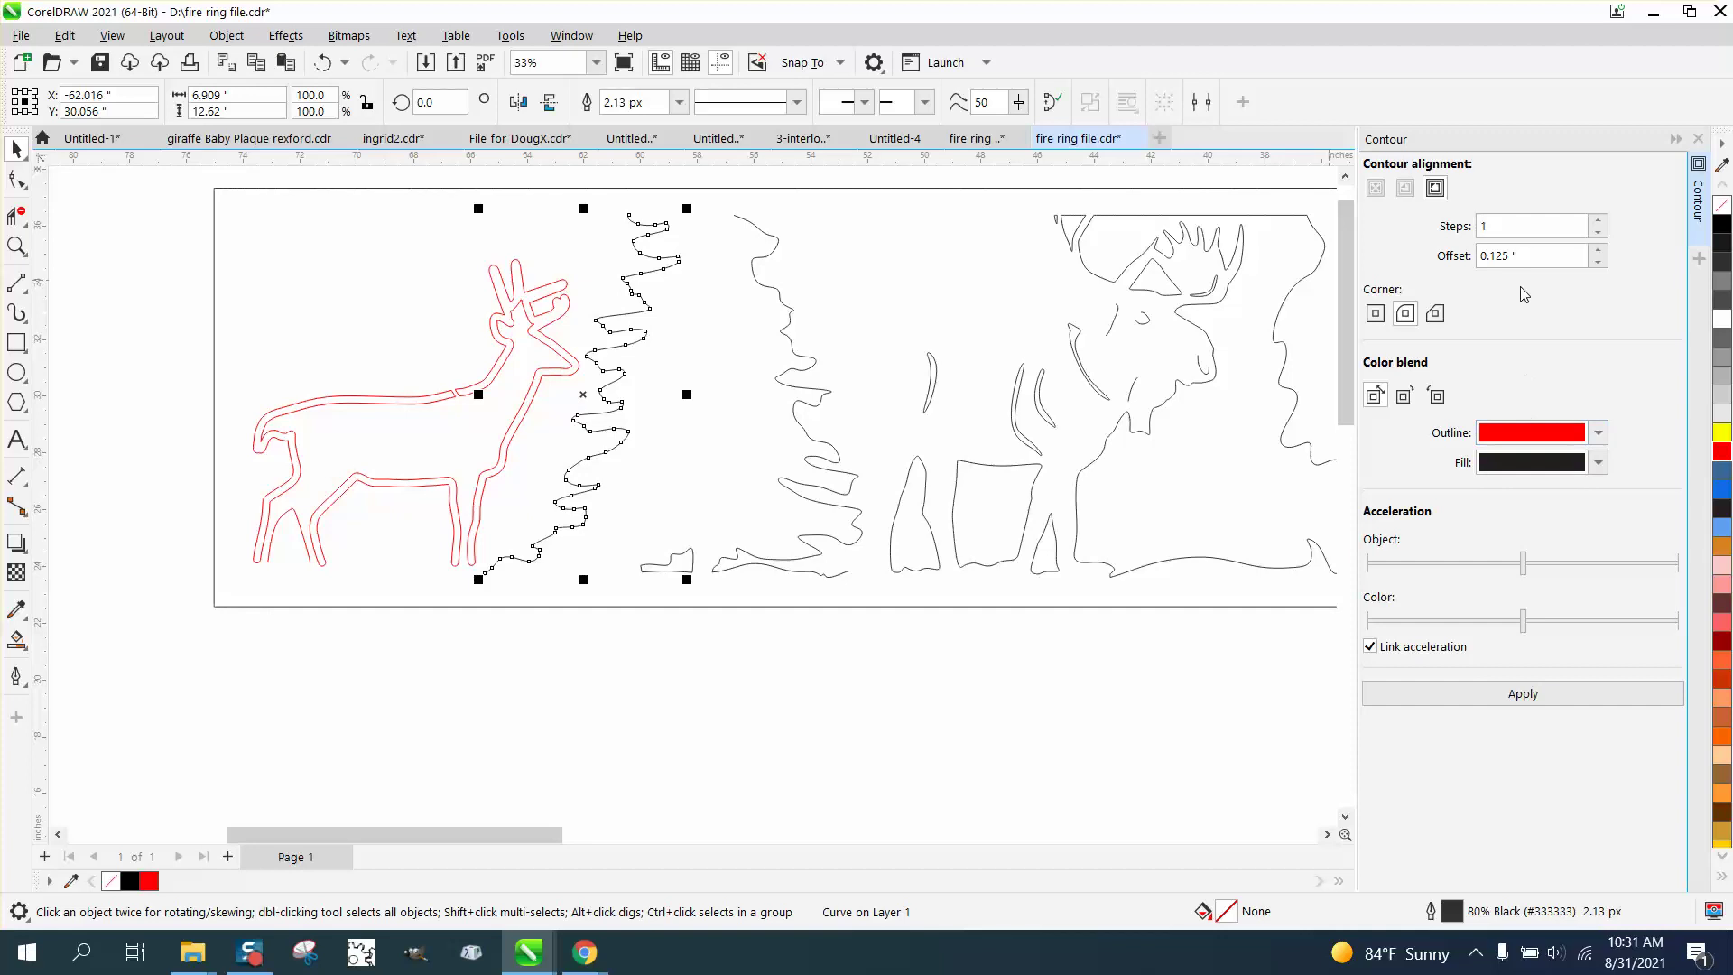
{"action": "left_click", "coordinate": [1545, 692]}
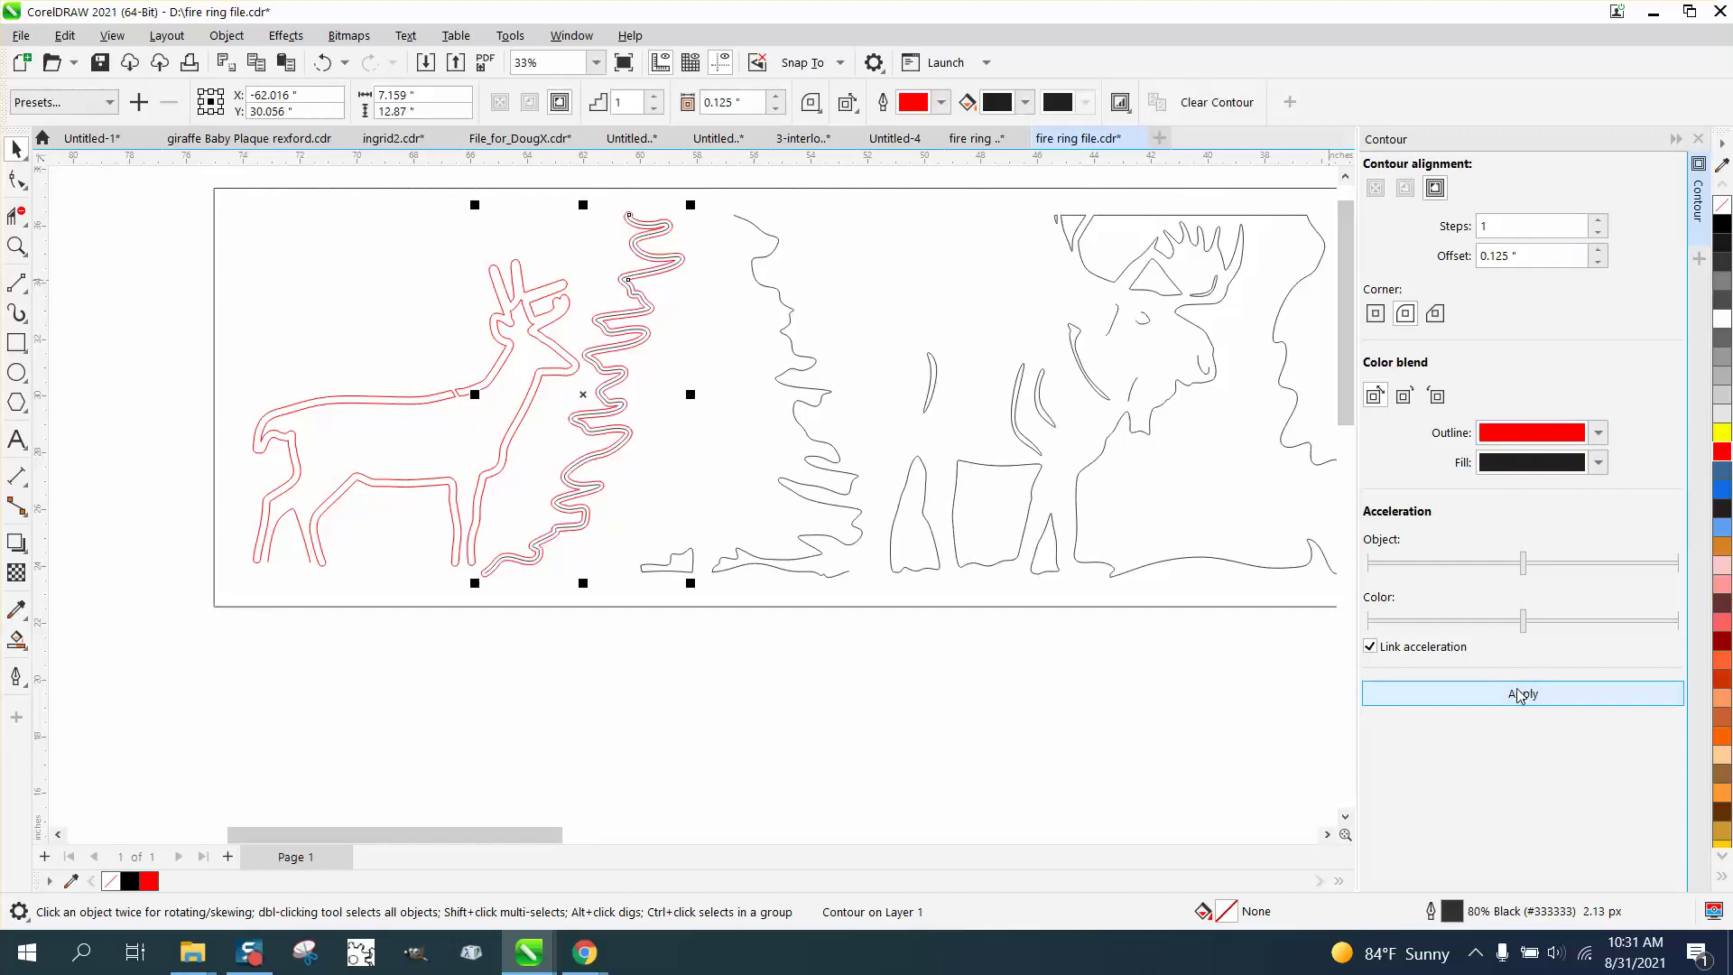
{"action": "left_click", "coordinate": [782, 312]}
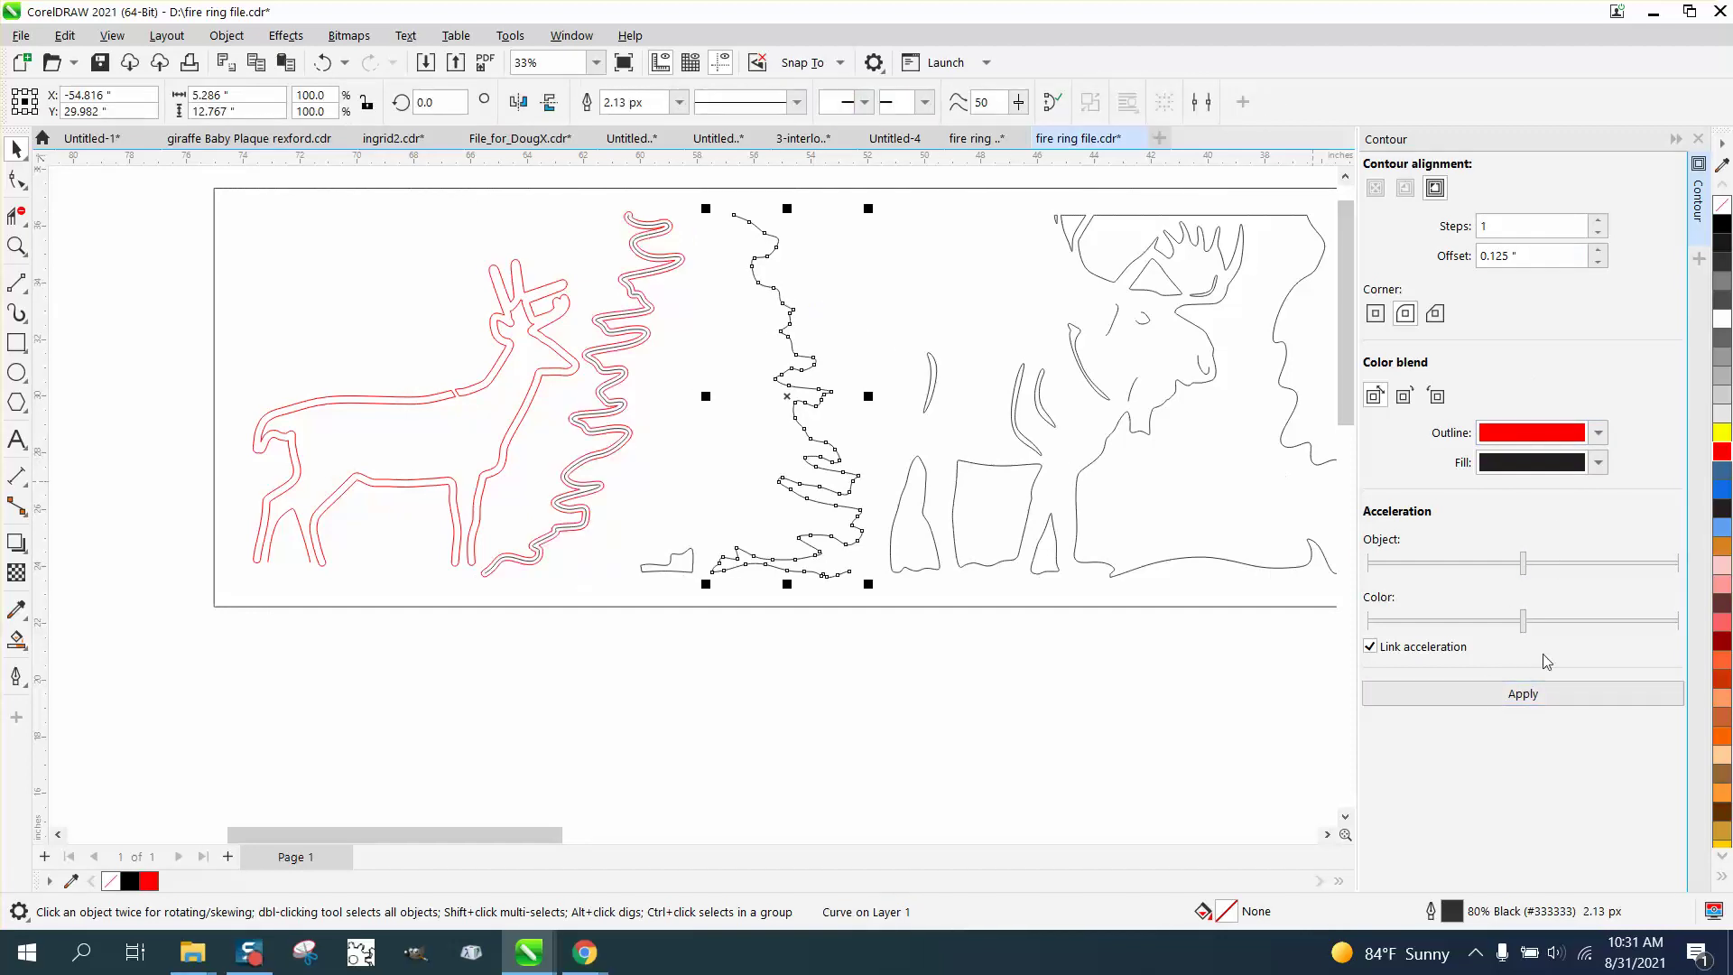
{"action": "left_click", "coordinate": [1540, 695]}
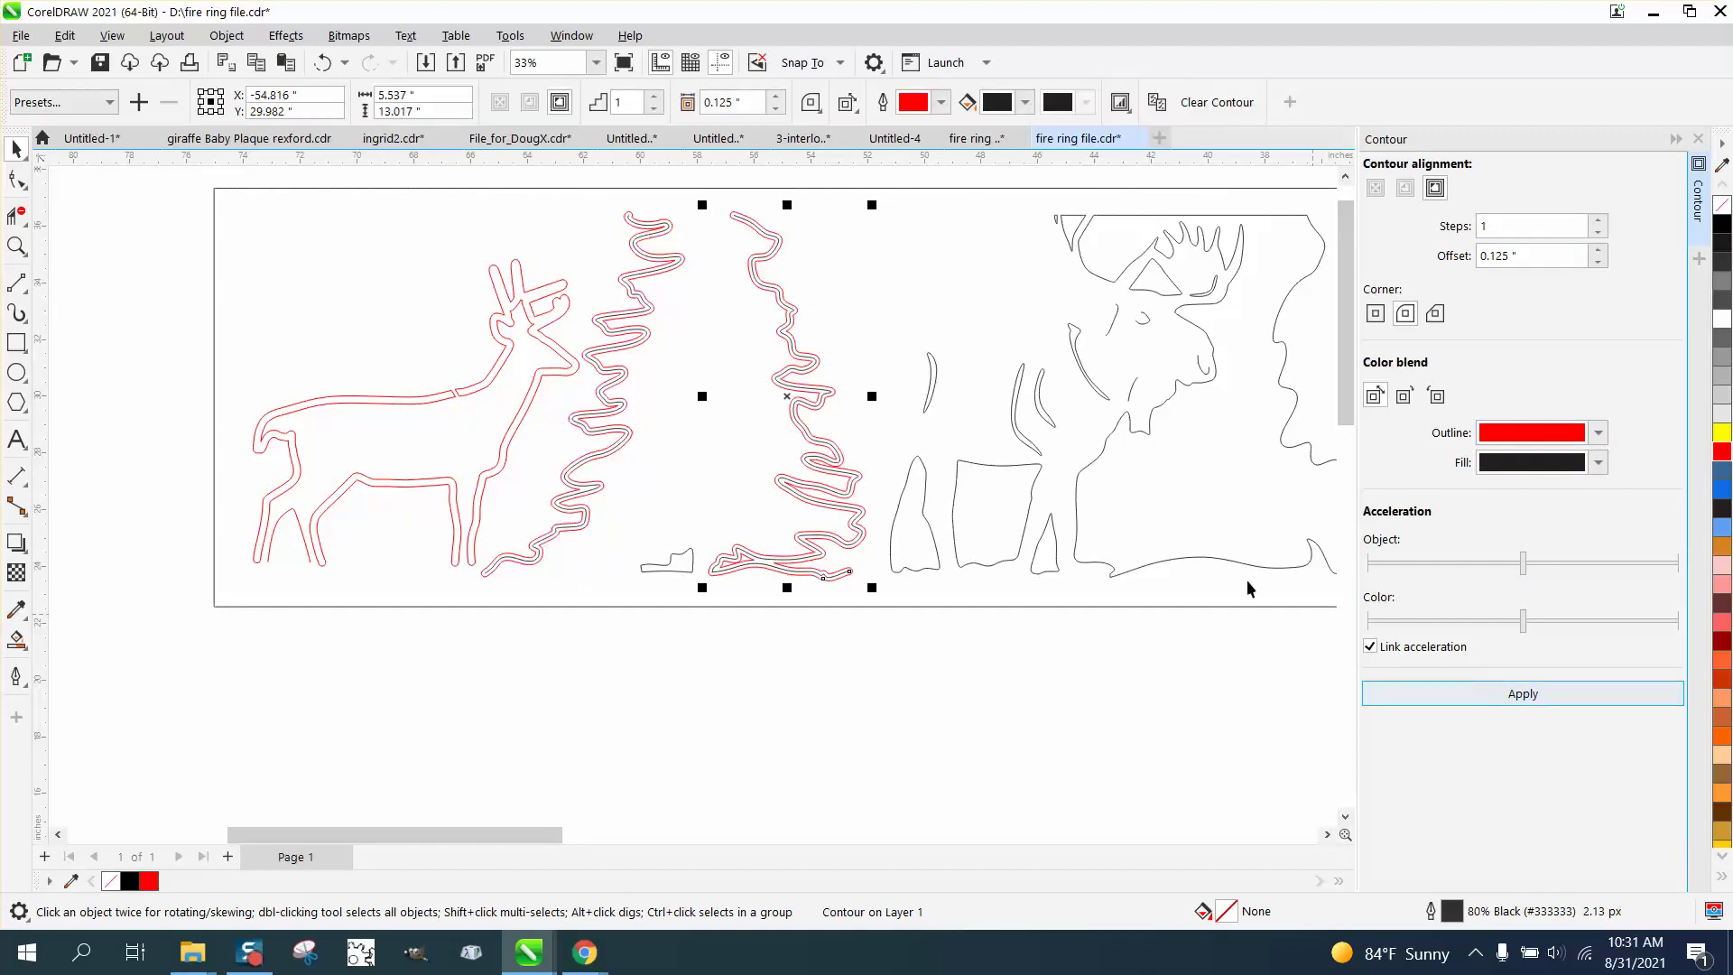
{"action": "left_click", "coordinate": [227, 35]}
{"action": "left_click", "coordinate": [286, 521]}
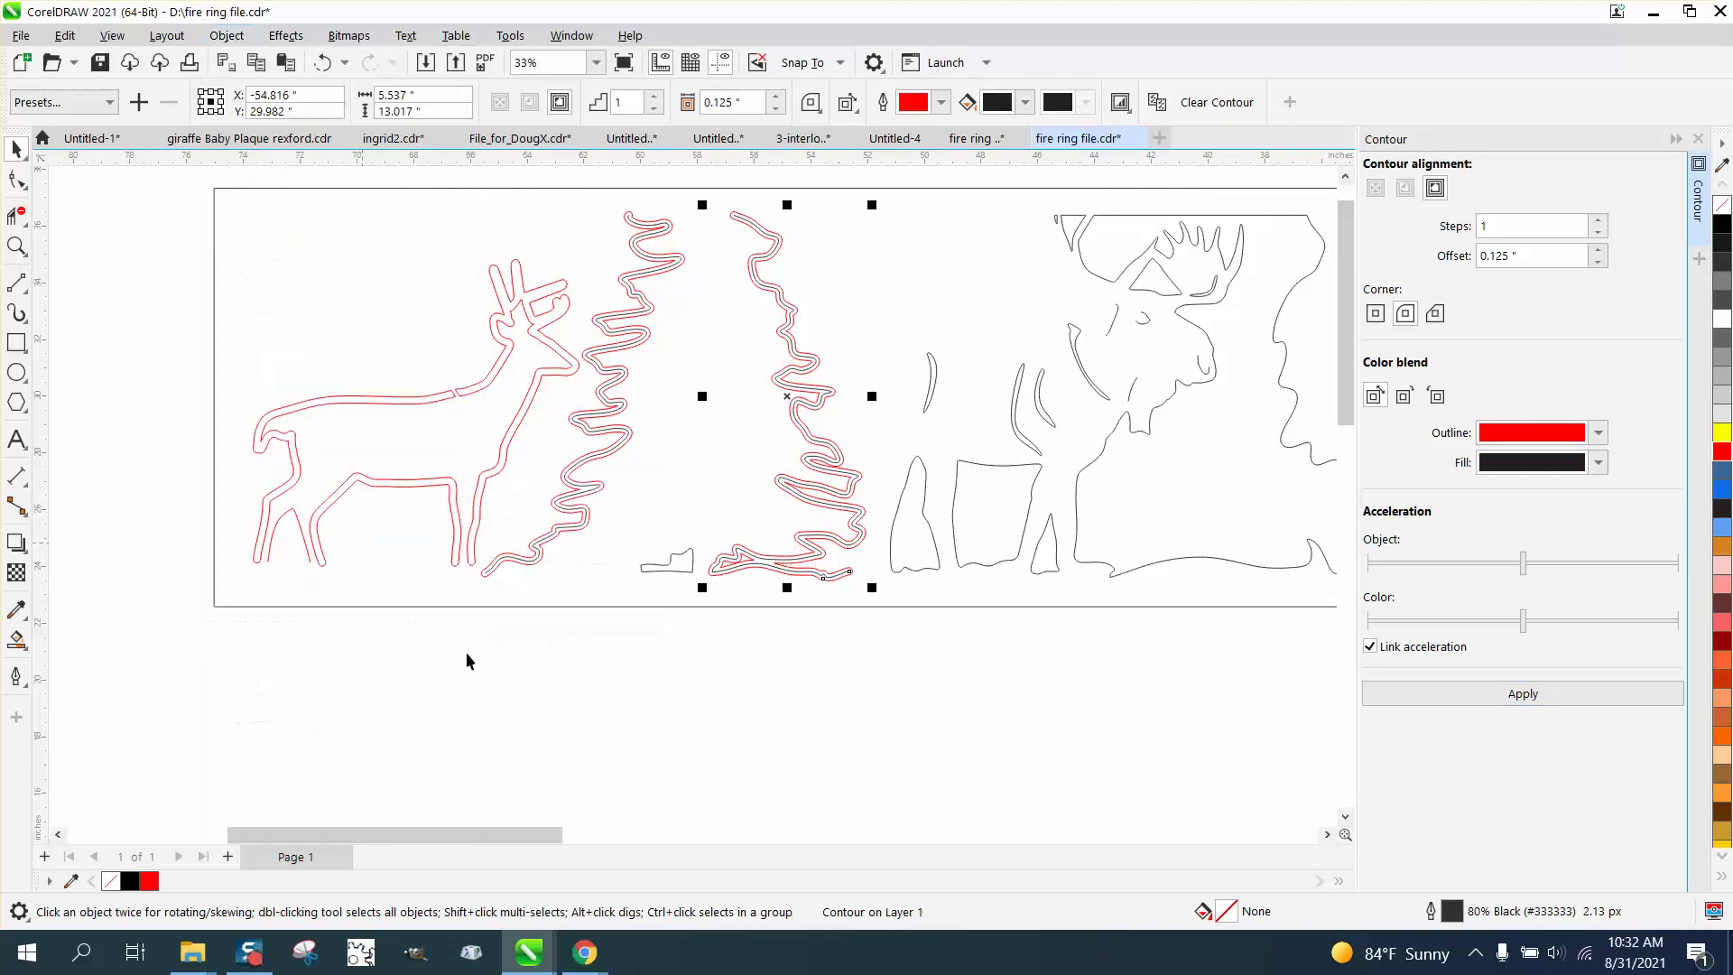
{"action": "left_click", "coordinate": [614, 442]}
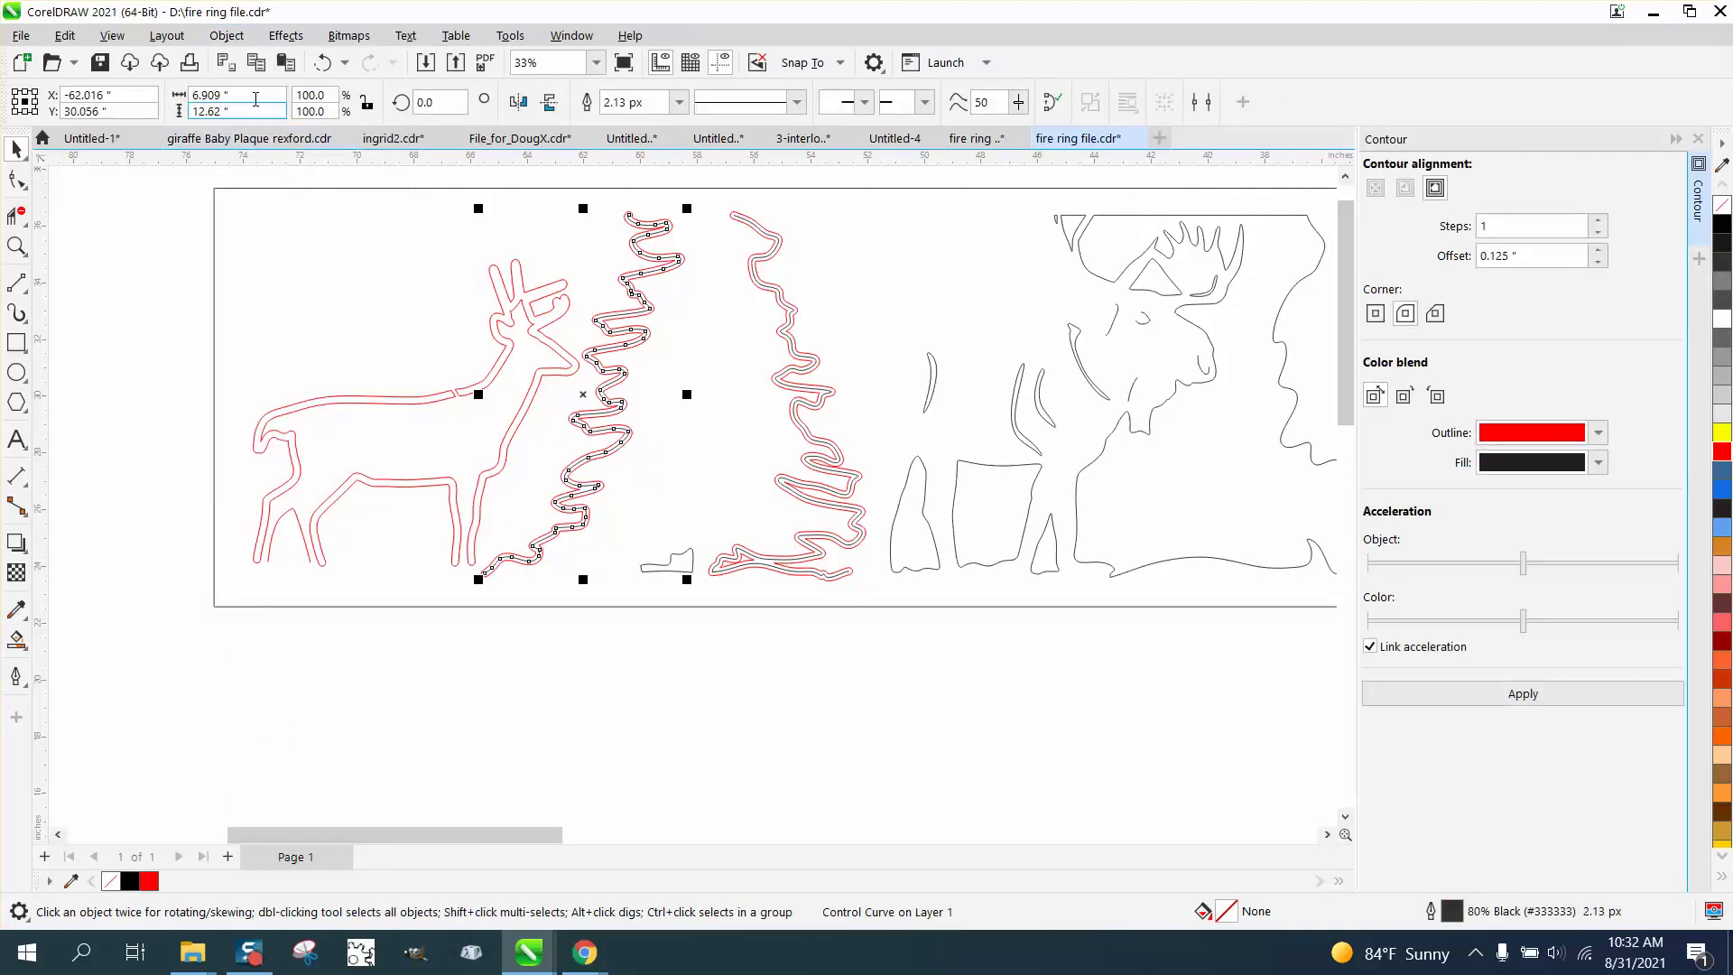
{"action": "left_click", "coordinate": [226, 36]}
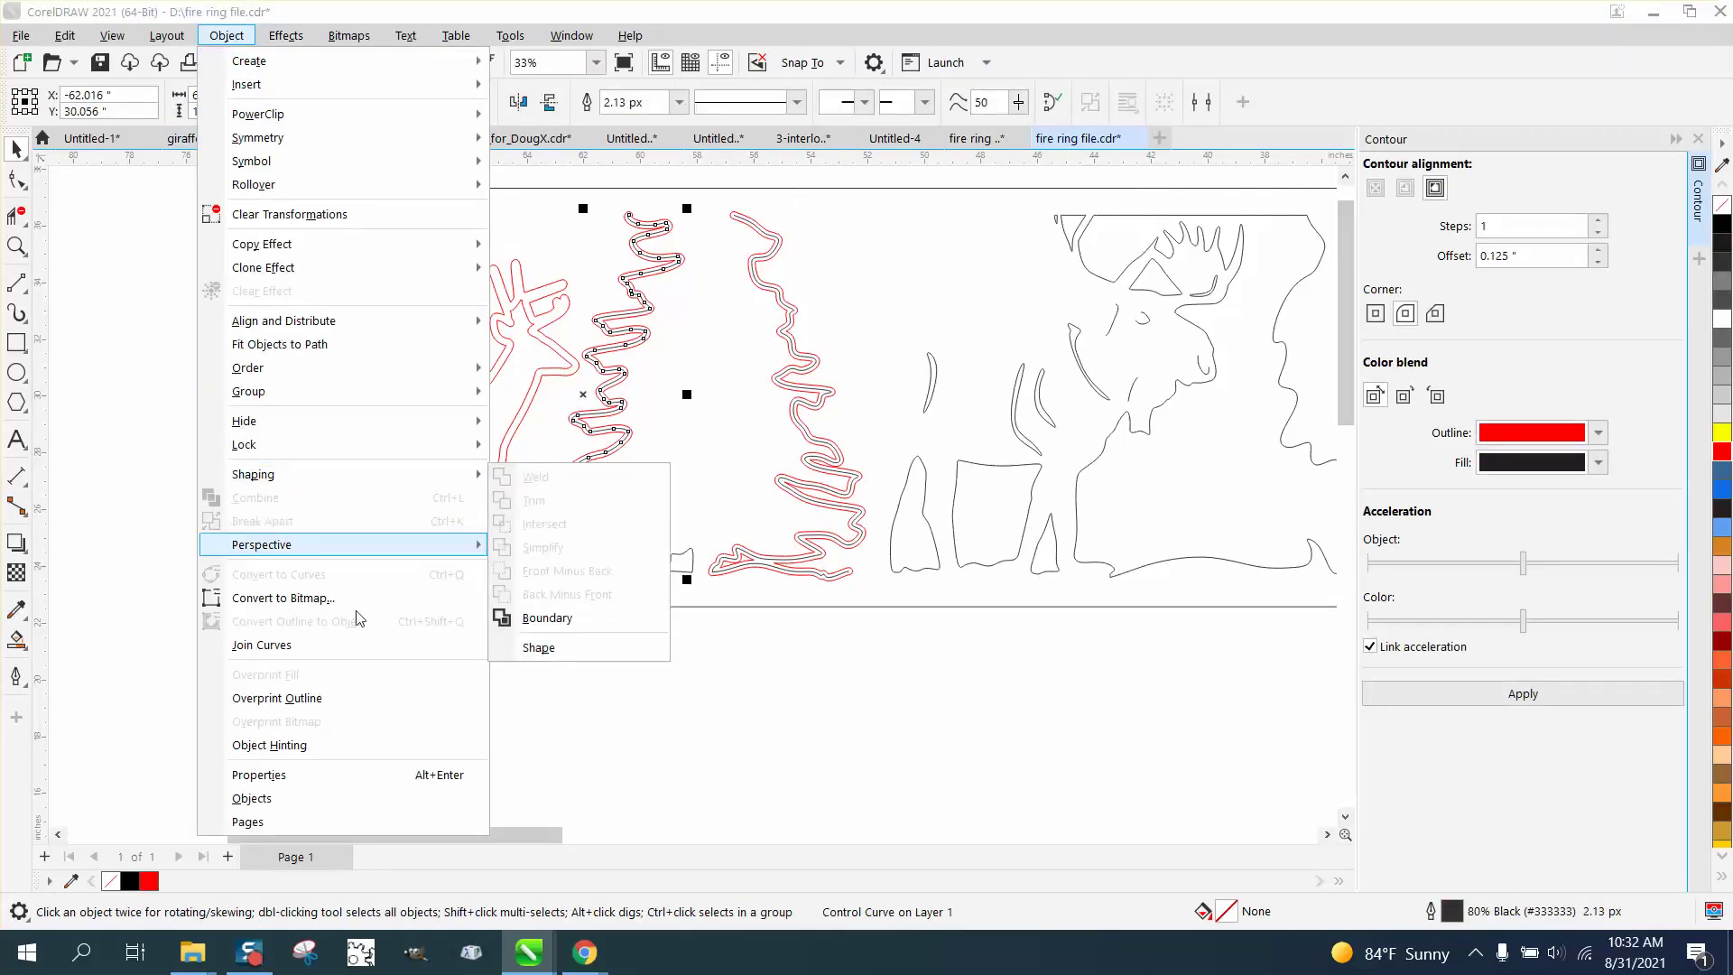
{"action": "left_click", "coordinate": [569, 711]}
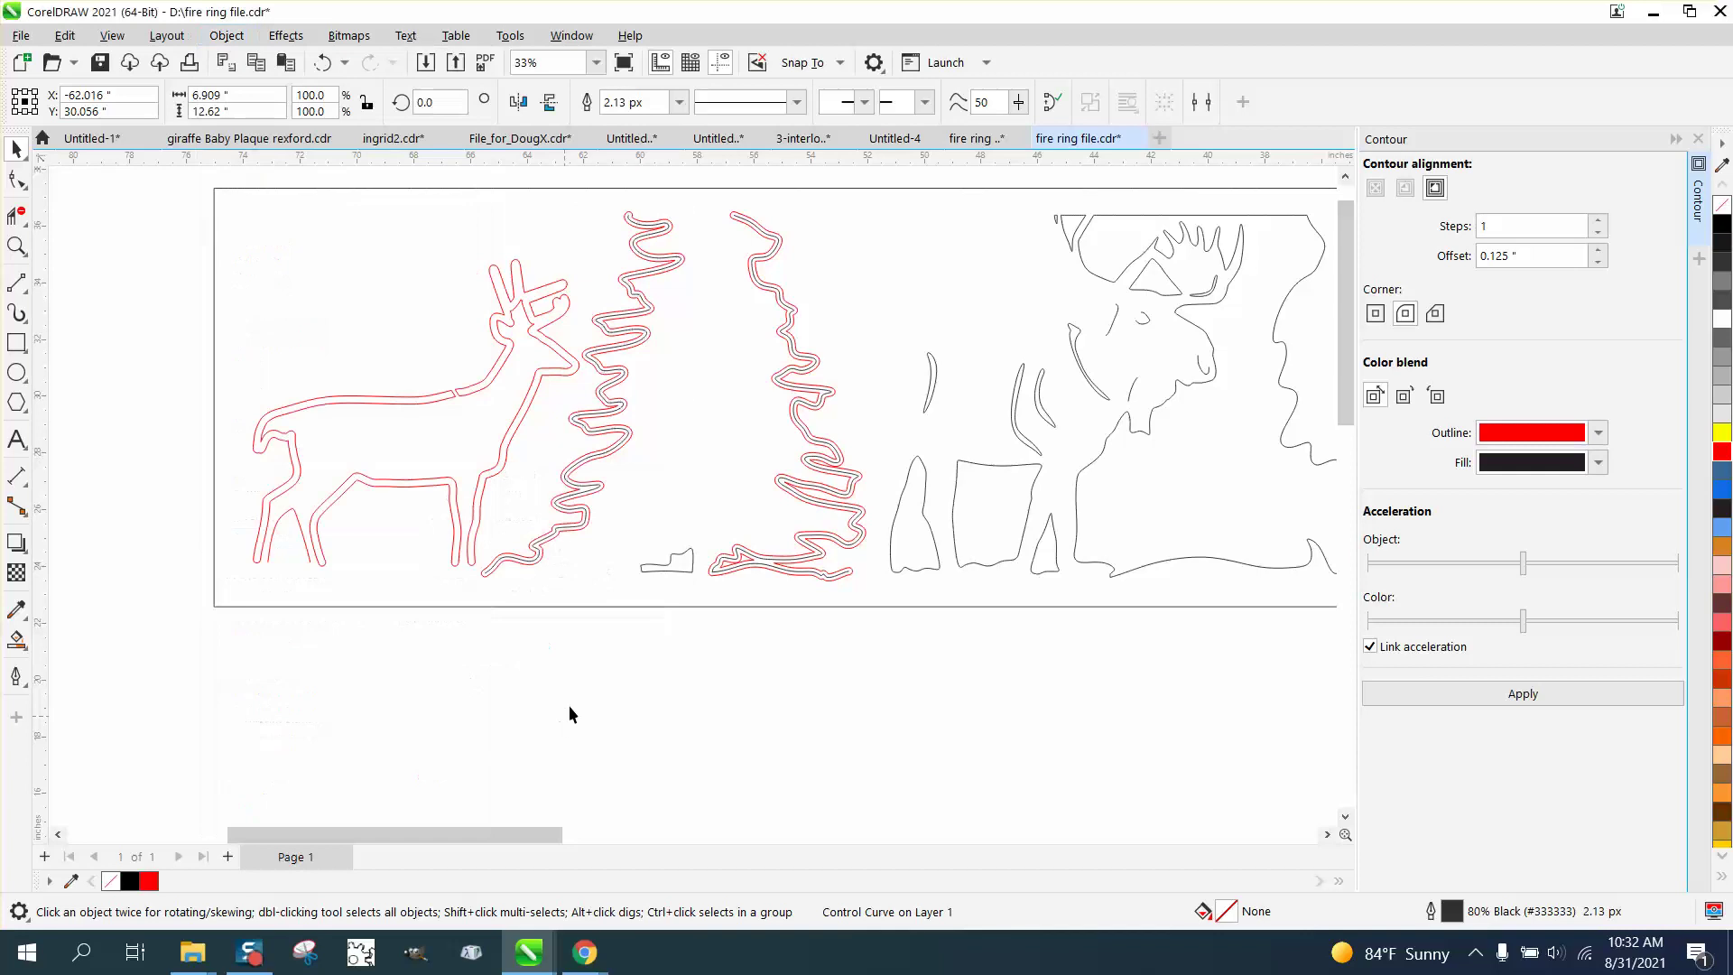
{"action": "left_click", "coordinate": [822, 451]}
{"action": "left_click", "coordinate": [226, 36]}
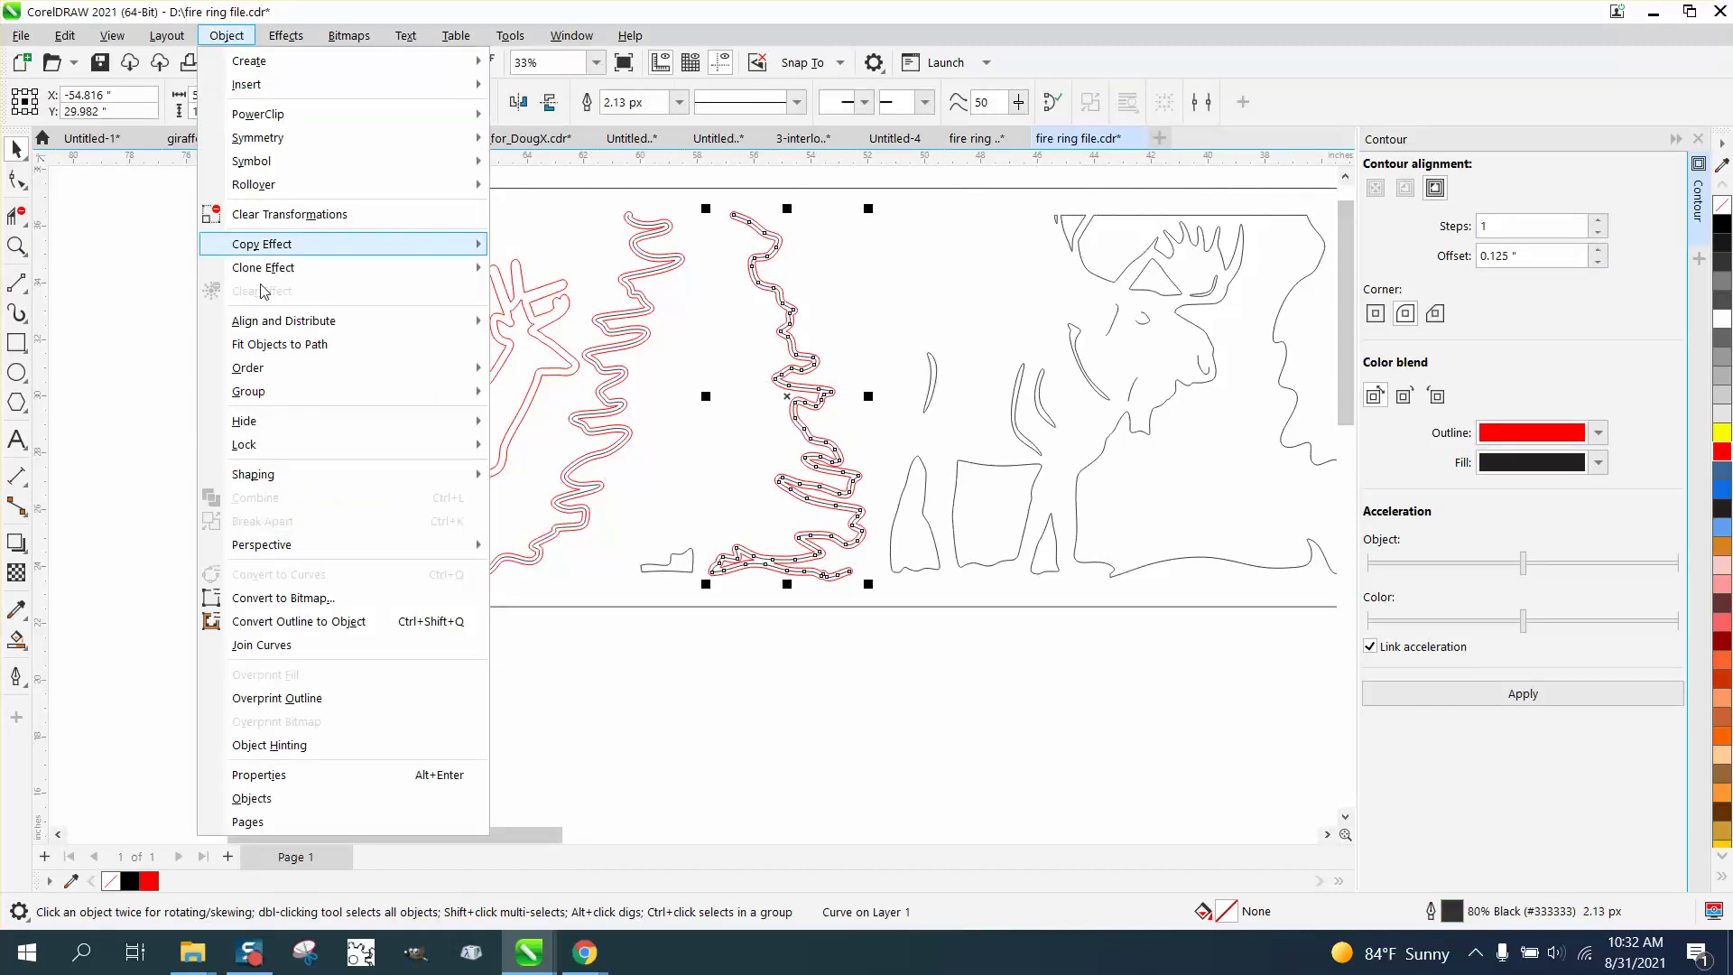
{"action": "mouse_move", "coordinate": [279, 476]}
{"action": "left_click", "coordinate": [117, 443]}
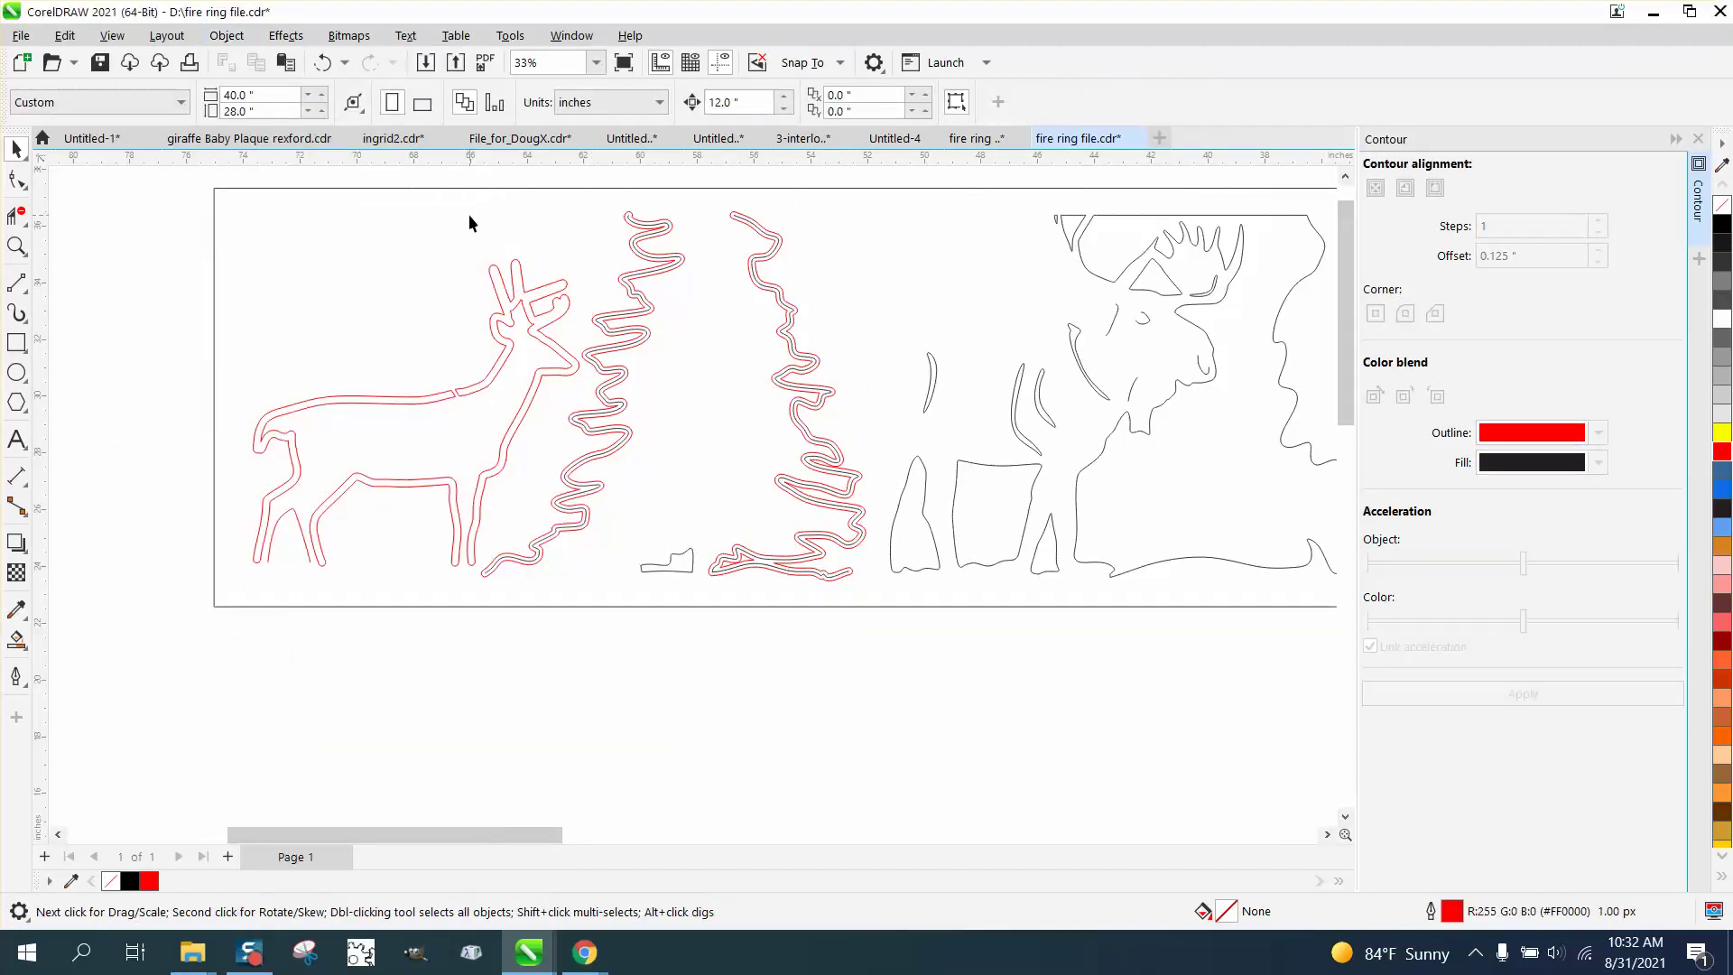
Select both contoured trees together with the small ground piece between them and break the selected objects apart
{"action": "left_click_drag", "start_coordinate": [475, 179], "coordinate": [782, 600]}
{"action": "left_click", "coordinate": [227, 36]}
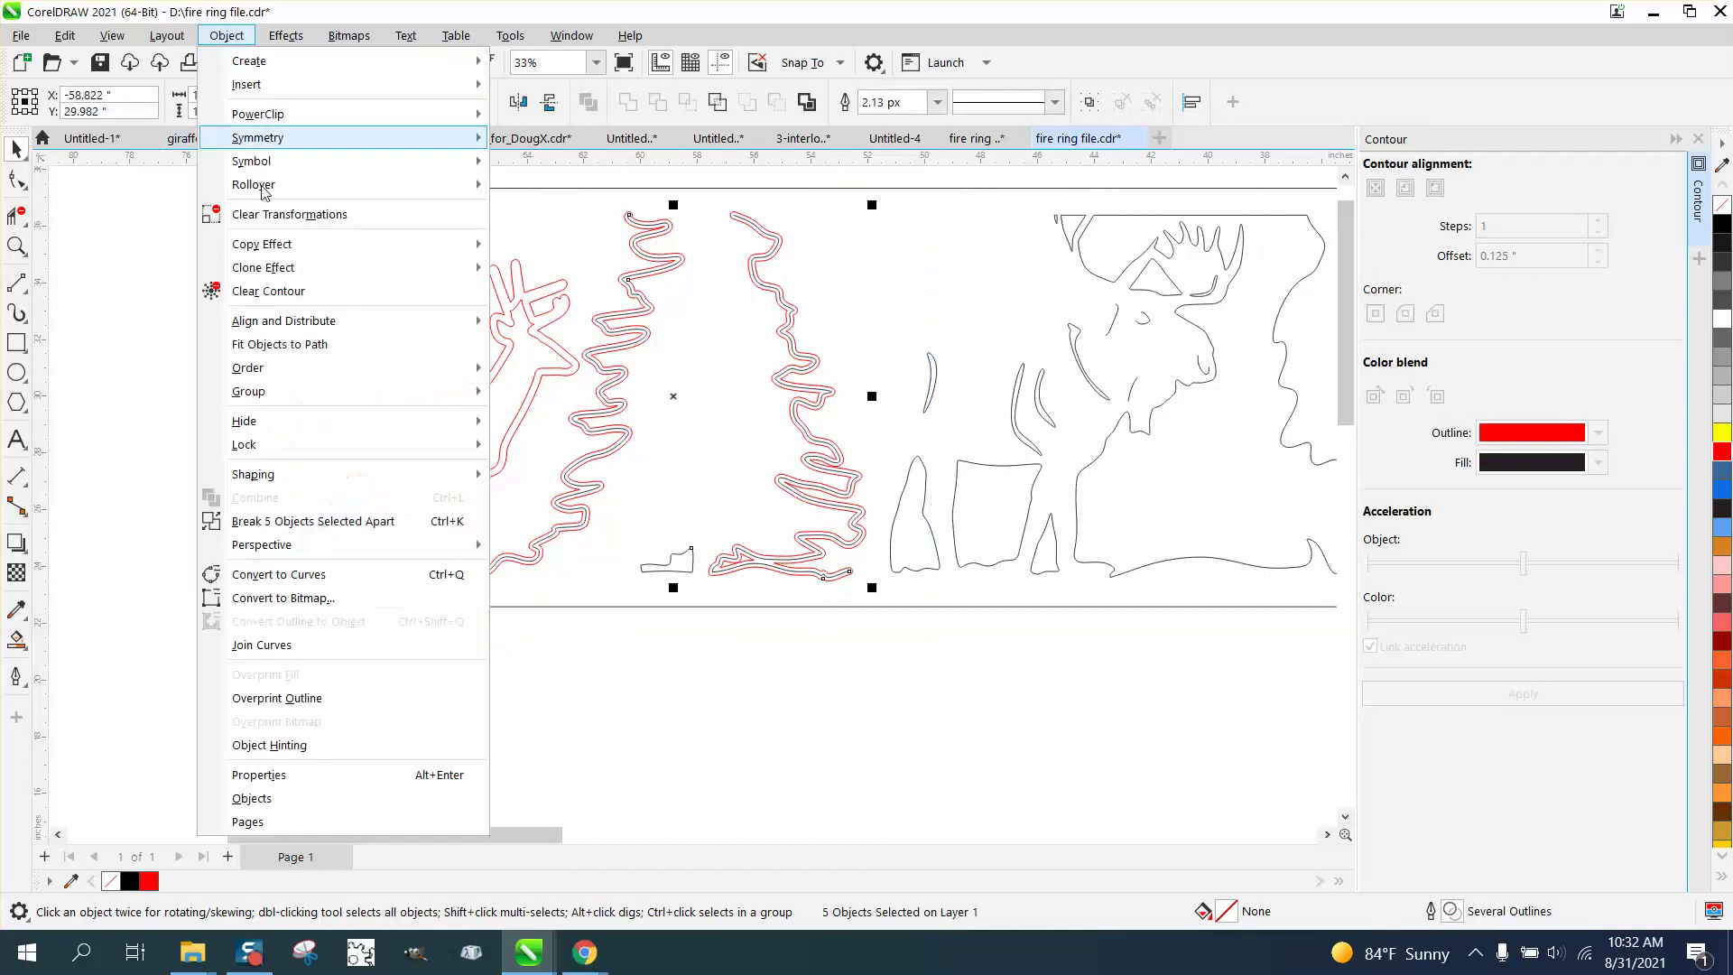
{"action": "left_click", "coordinate": [325, 522]}
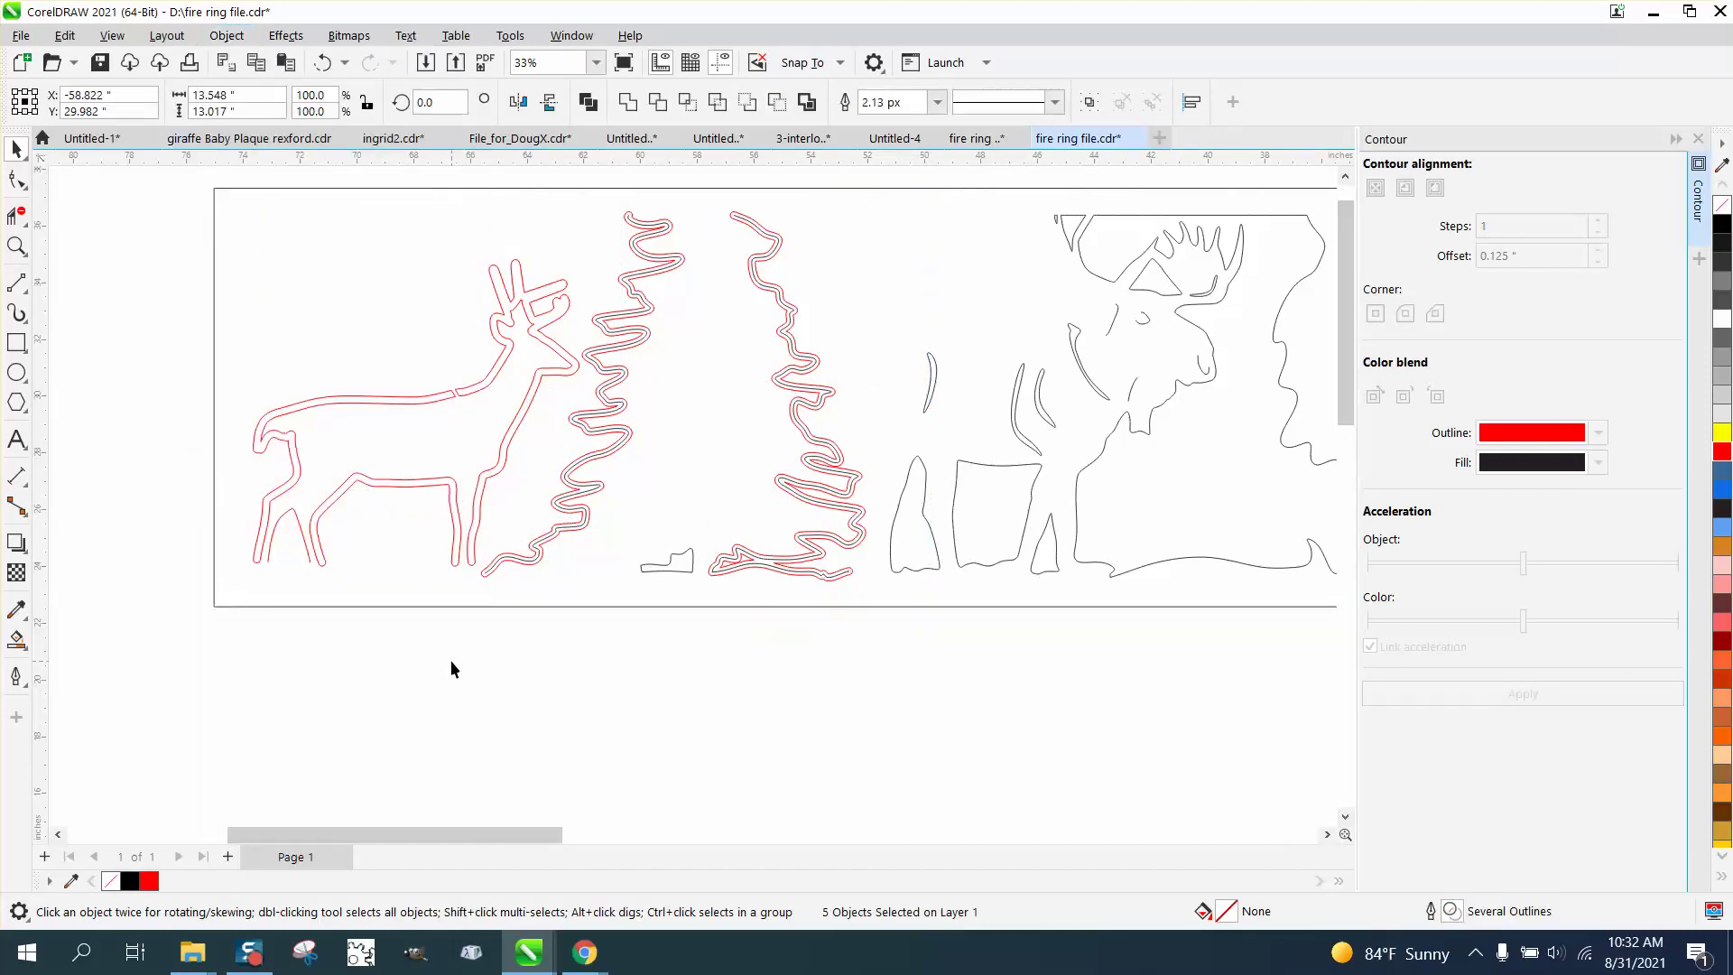
Delete the original centre curves of both trees, keeping only their red contour outlines
{"action": "left_click", "coordinate": [822, 395]}
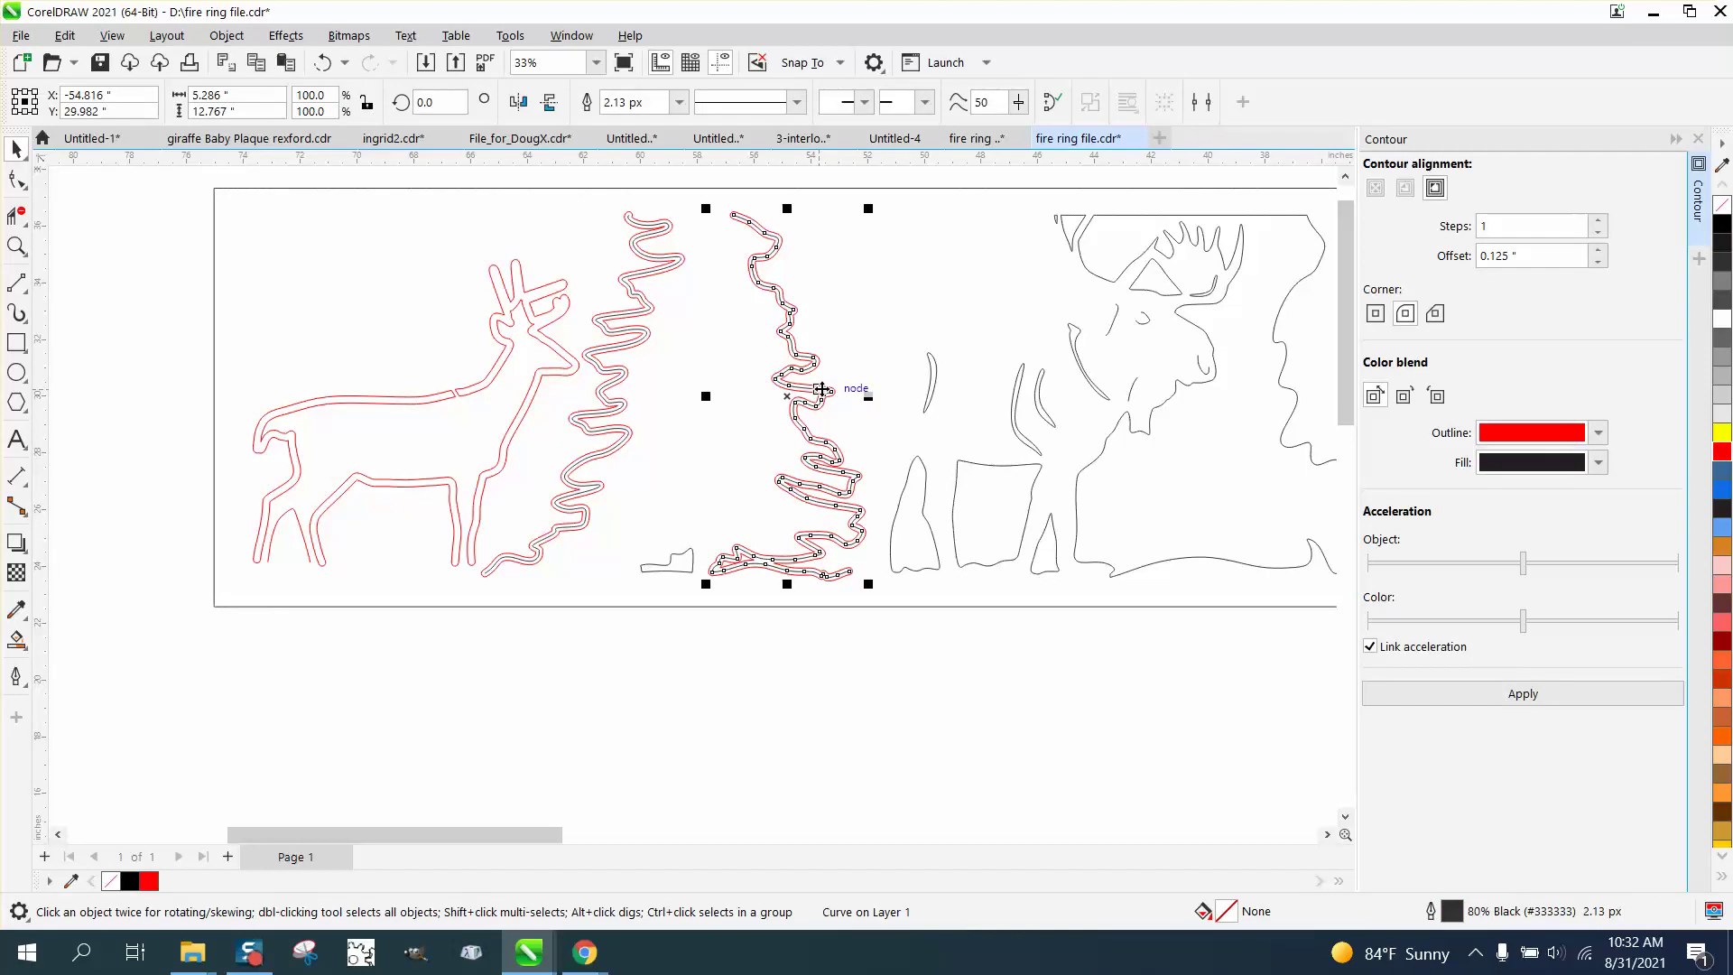
{"action": "left_click", "coordinate": [823, 390]}
{"action": "left_click", "coordinate": [617, 352]}
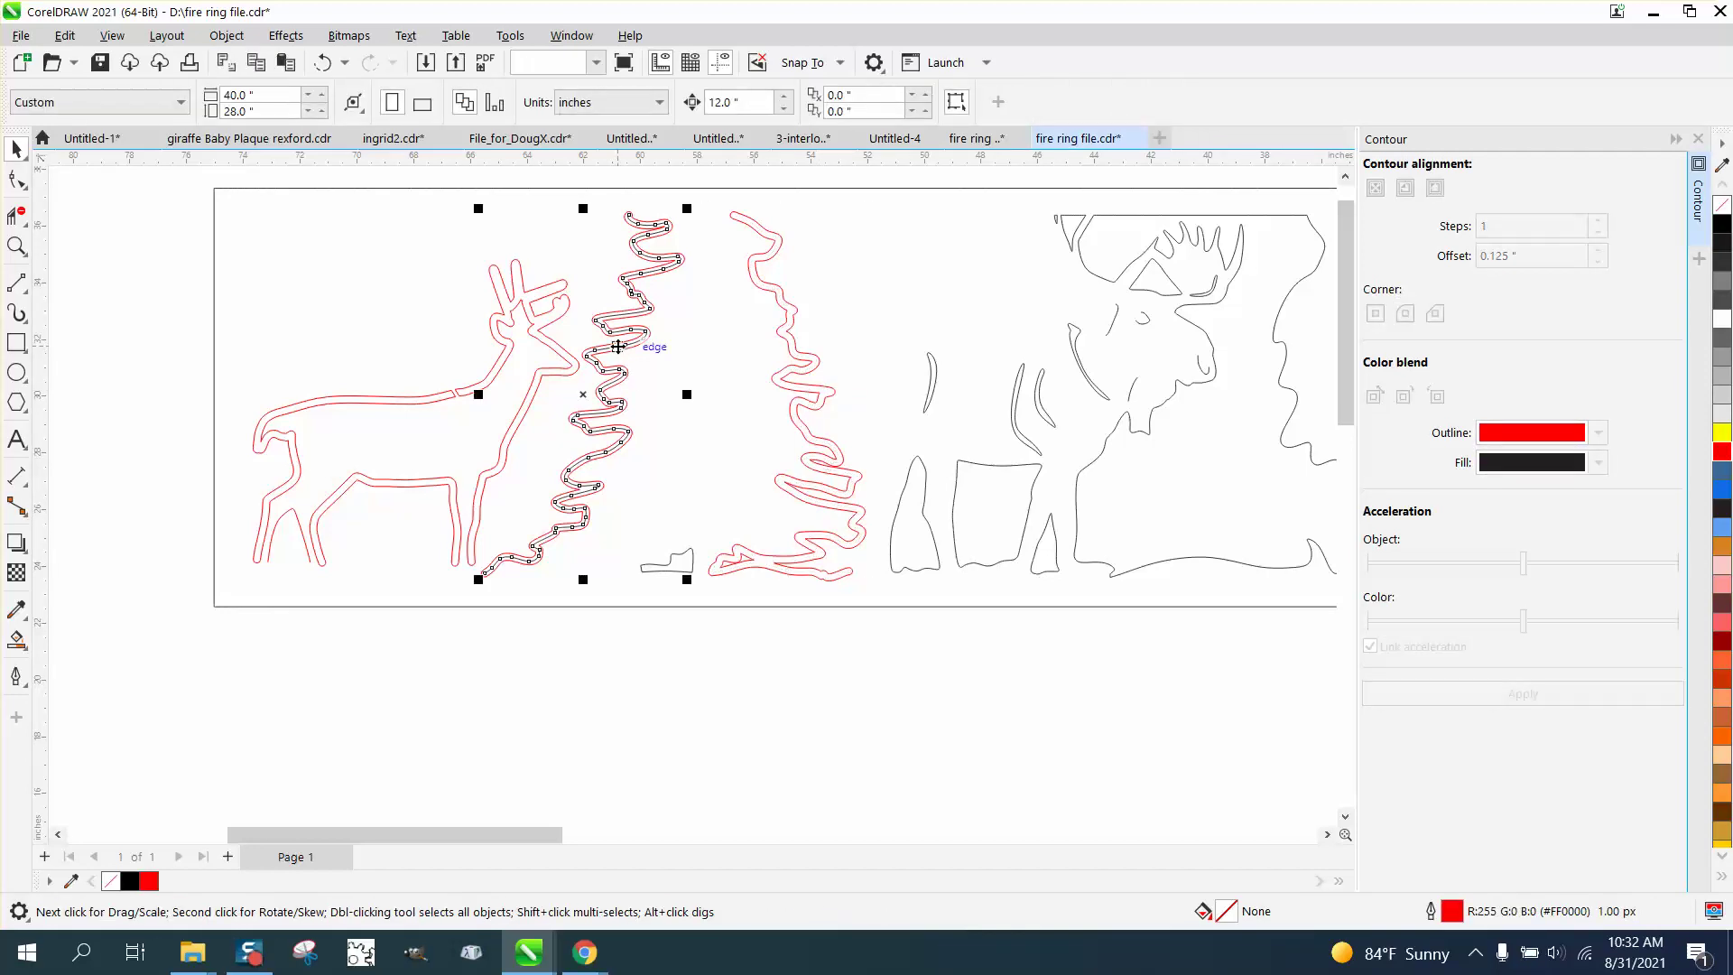
{"action": "left_click", "coordinate": [704, 393]}
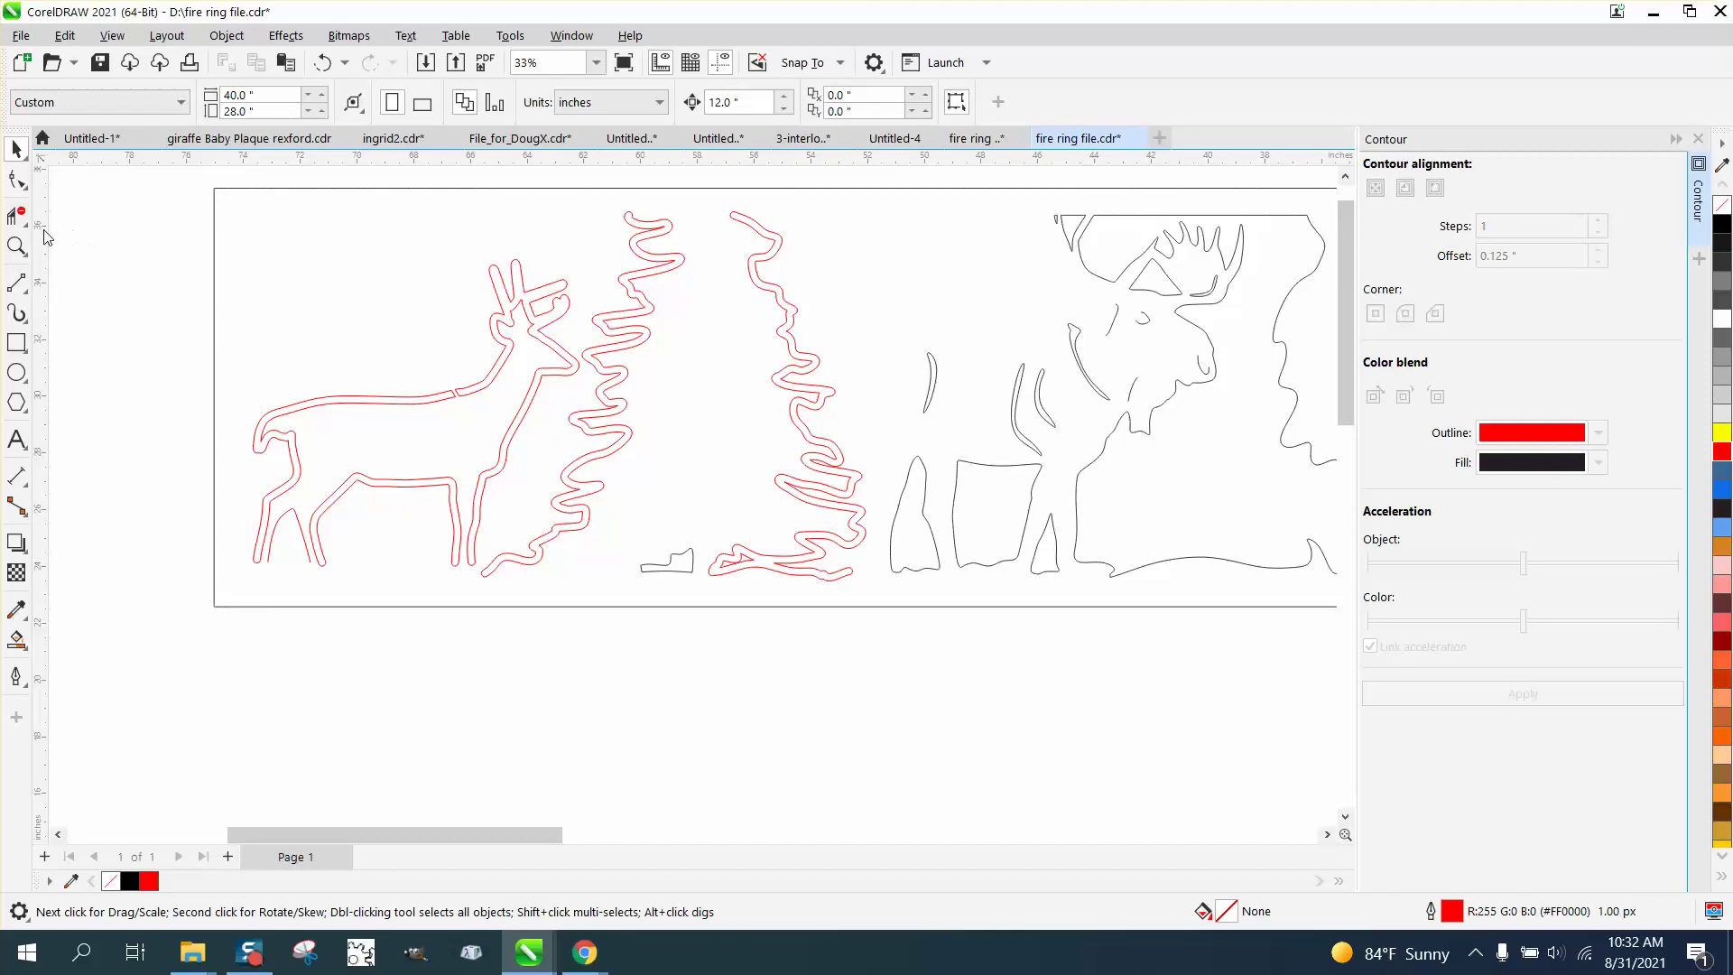
Draw a near-vertical line about 15.4 inches long across the panel between the contoured trees and the moose outline
{"action": "left_click", "coordinate": [18, 284]}
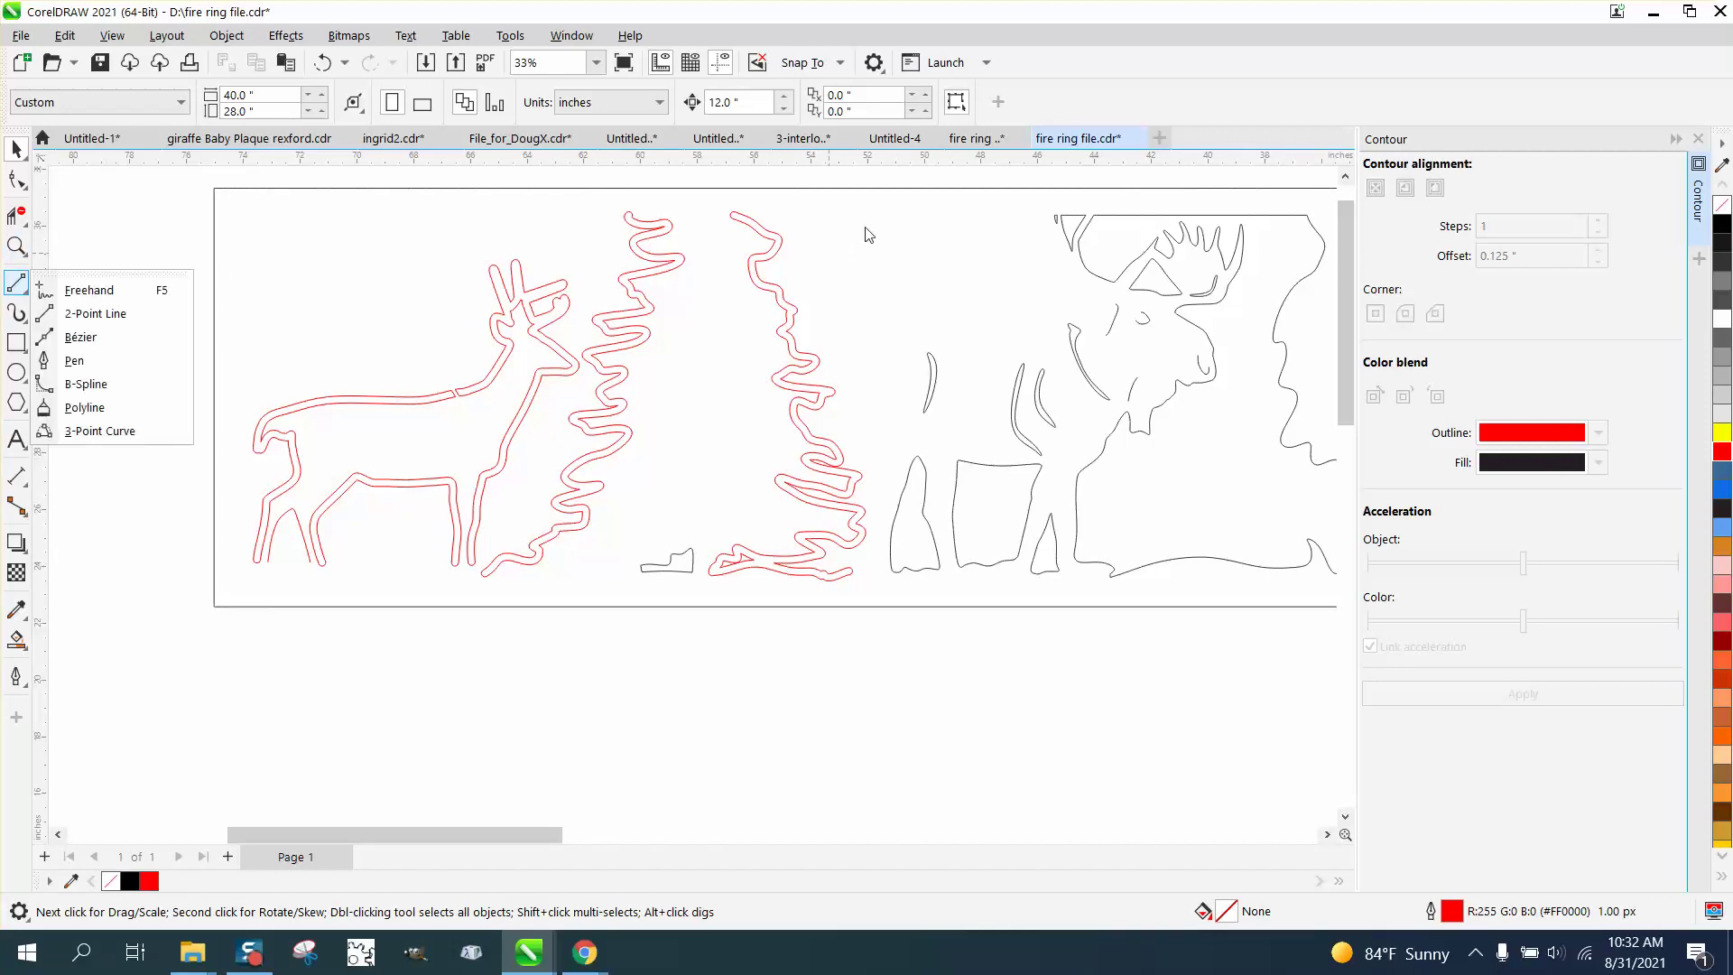
{"action": "left_click", "coordinate": [107, 321]}
{"action": "left_click_drag", "start_coordinate": [890, 183], "coordinate": [895, 629]}
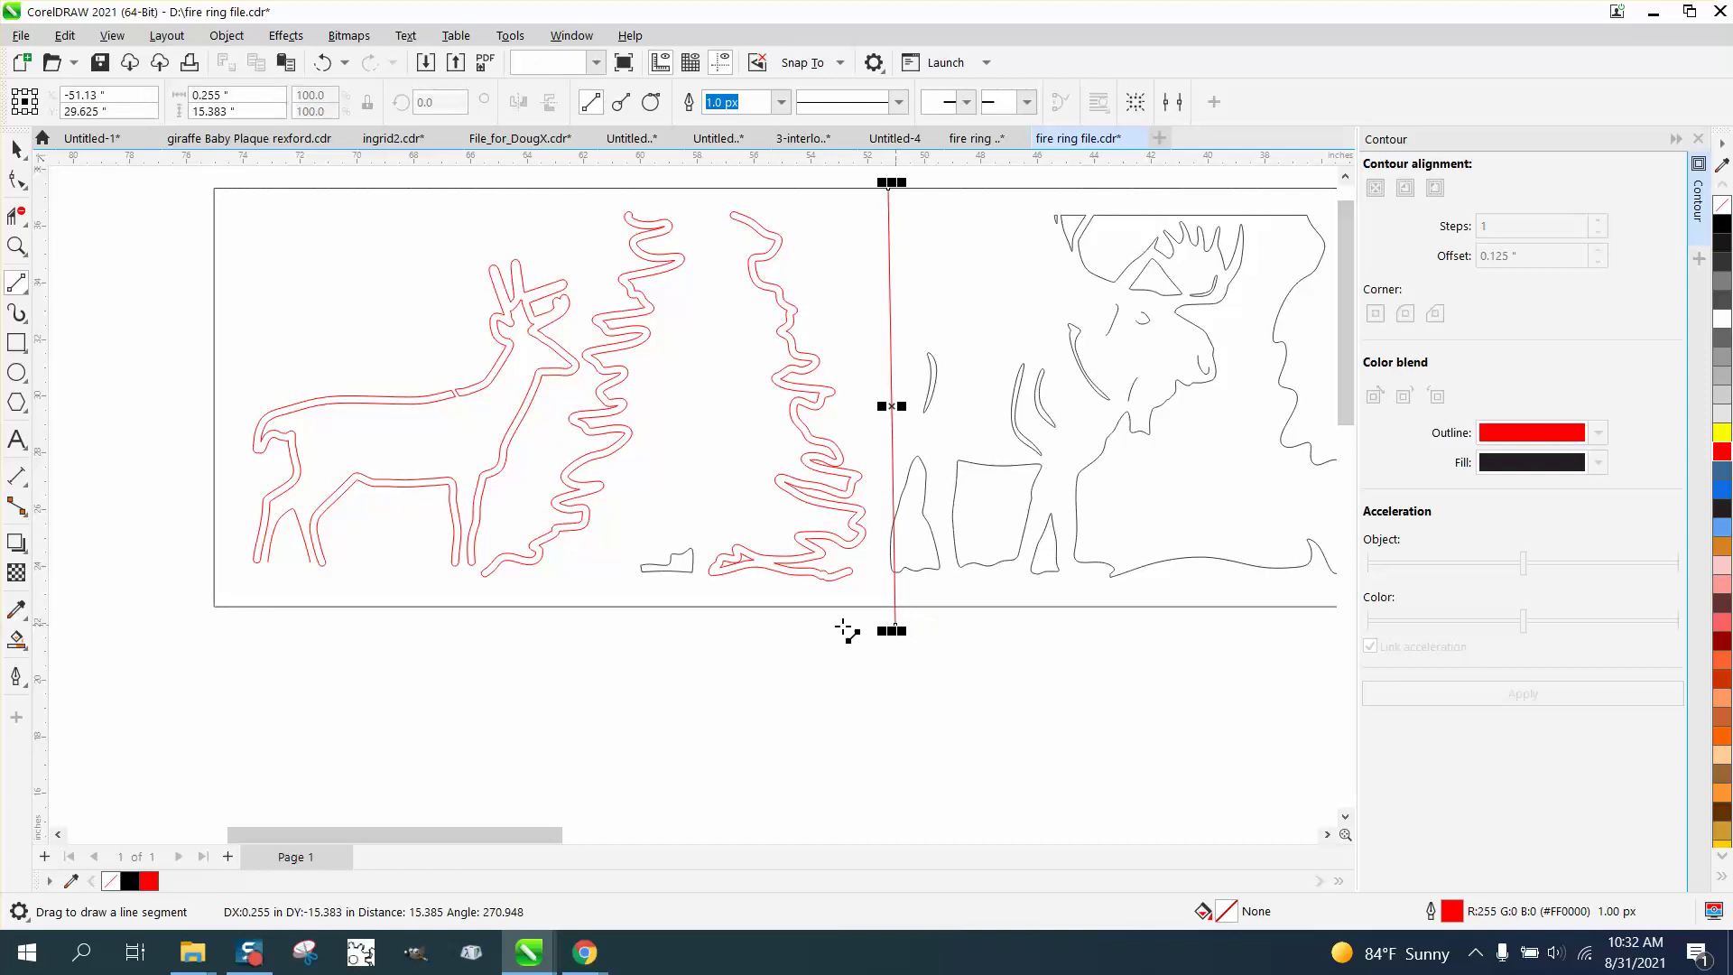
Test the area around the deer with a black, no-outline Smart Fill, and undo the fill
{"action": "left_click", "coordinate": [16, 640]}
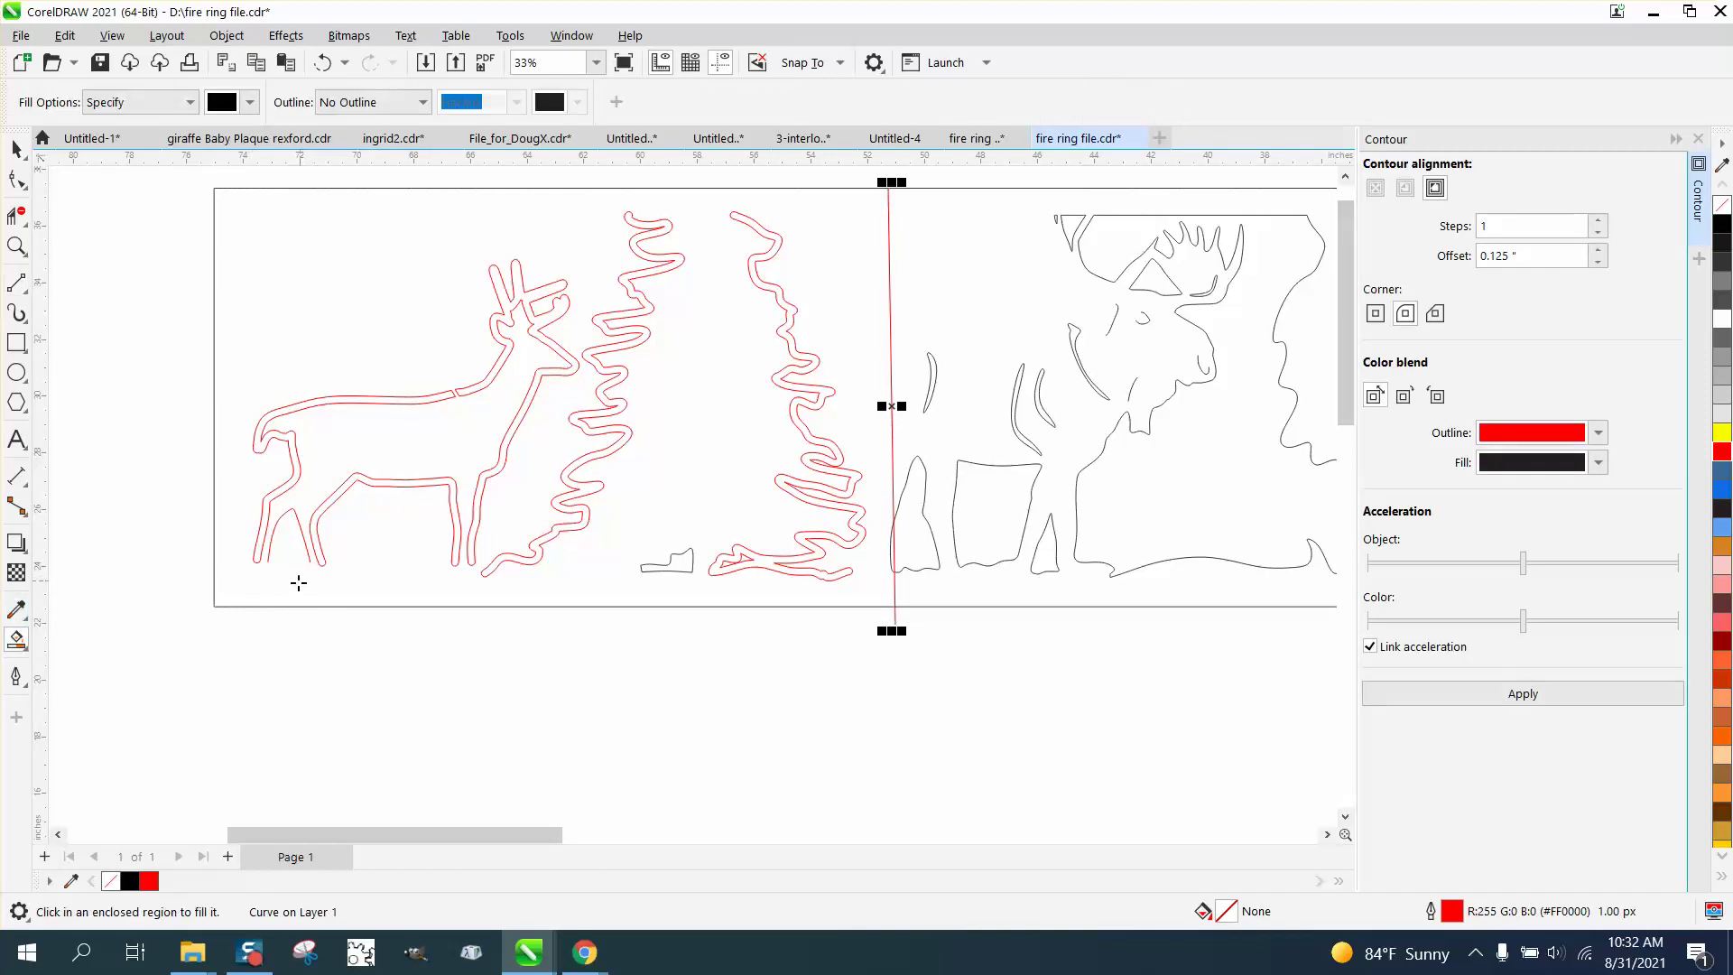
{"action": "left_click", "coordinate": [299, 584]}
{"action": "left_click", "coordinate": [325, 65]}
{"action": "left_click", "coordinate": [16, 149]}
{"action": "left_click", "coordinate": [702, 628]}
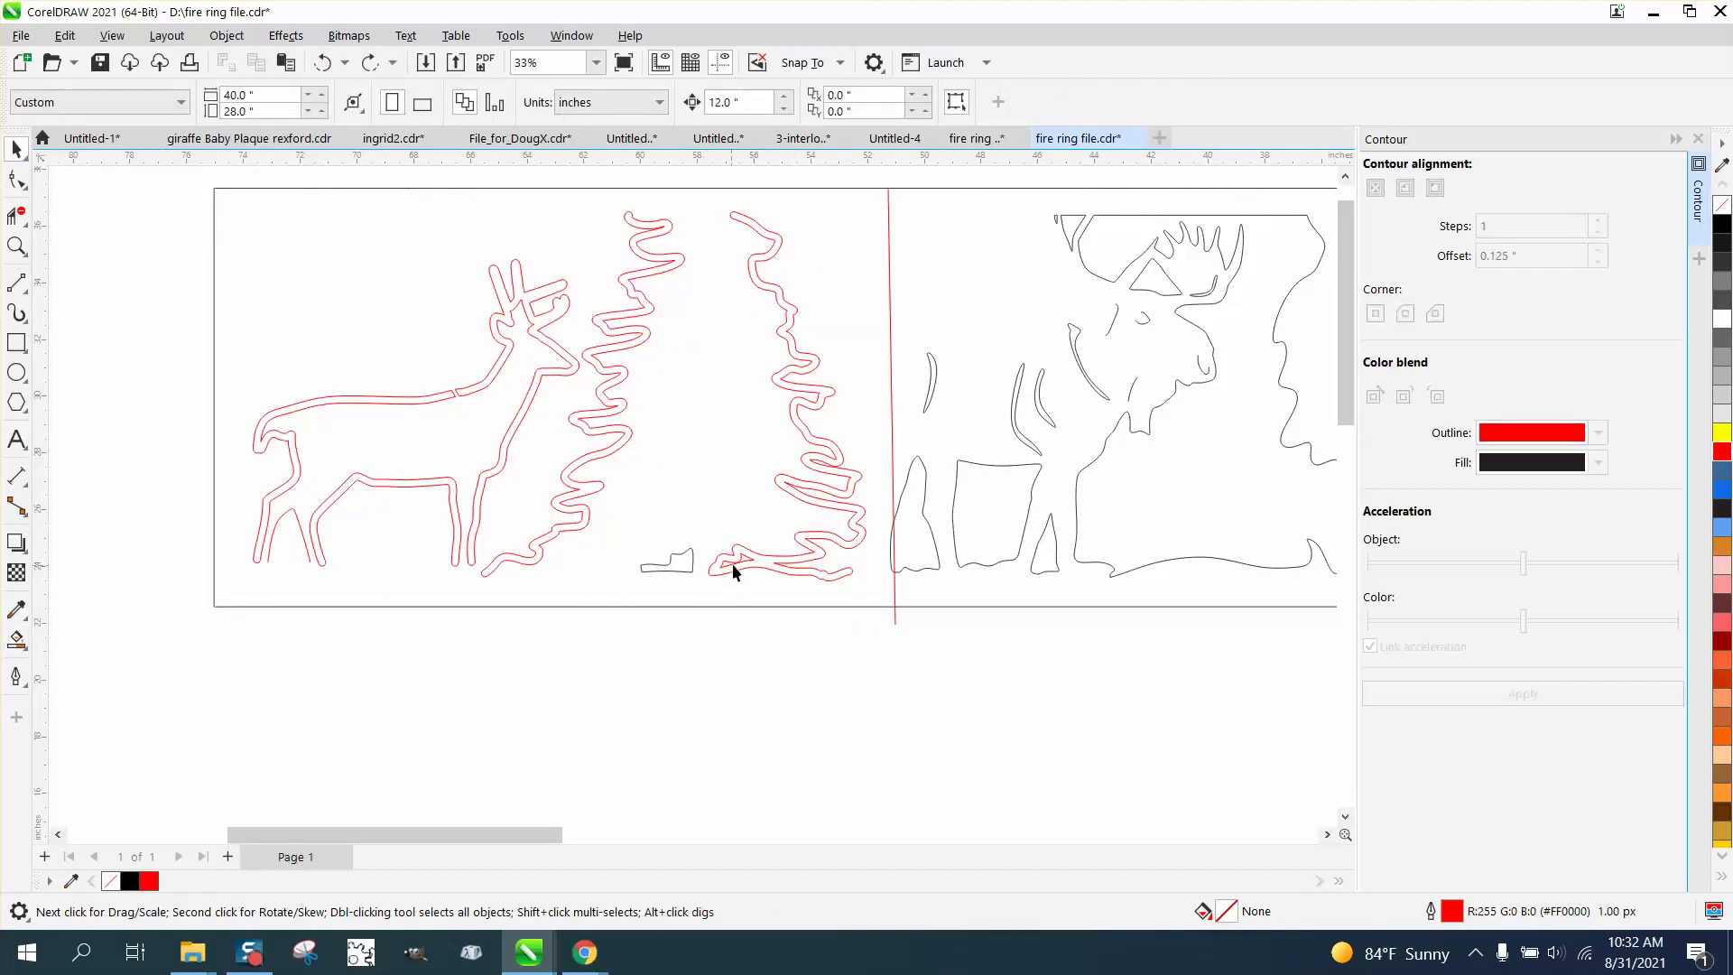
Break apart the contour of the tree nearest the moose and delete the small inner loop at its base
{"action": "left_click", "coordinate": [750, 563]}
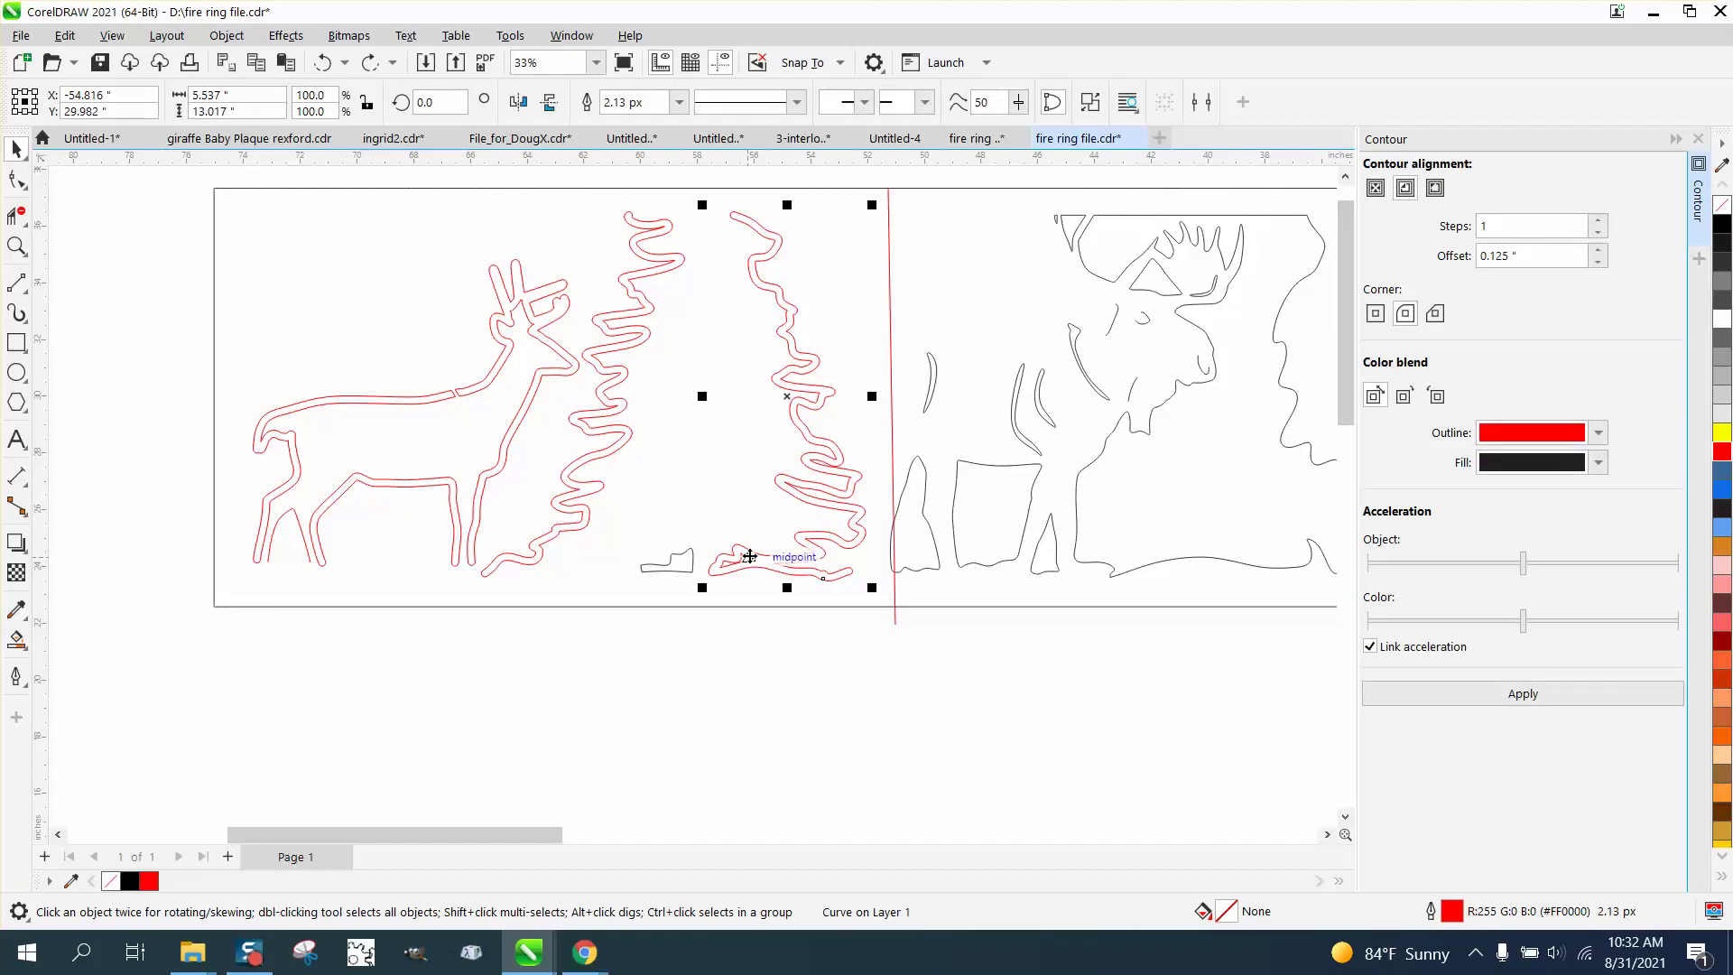
{"action": "left_click", "coordinate": [240, 38]}
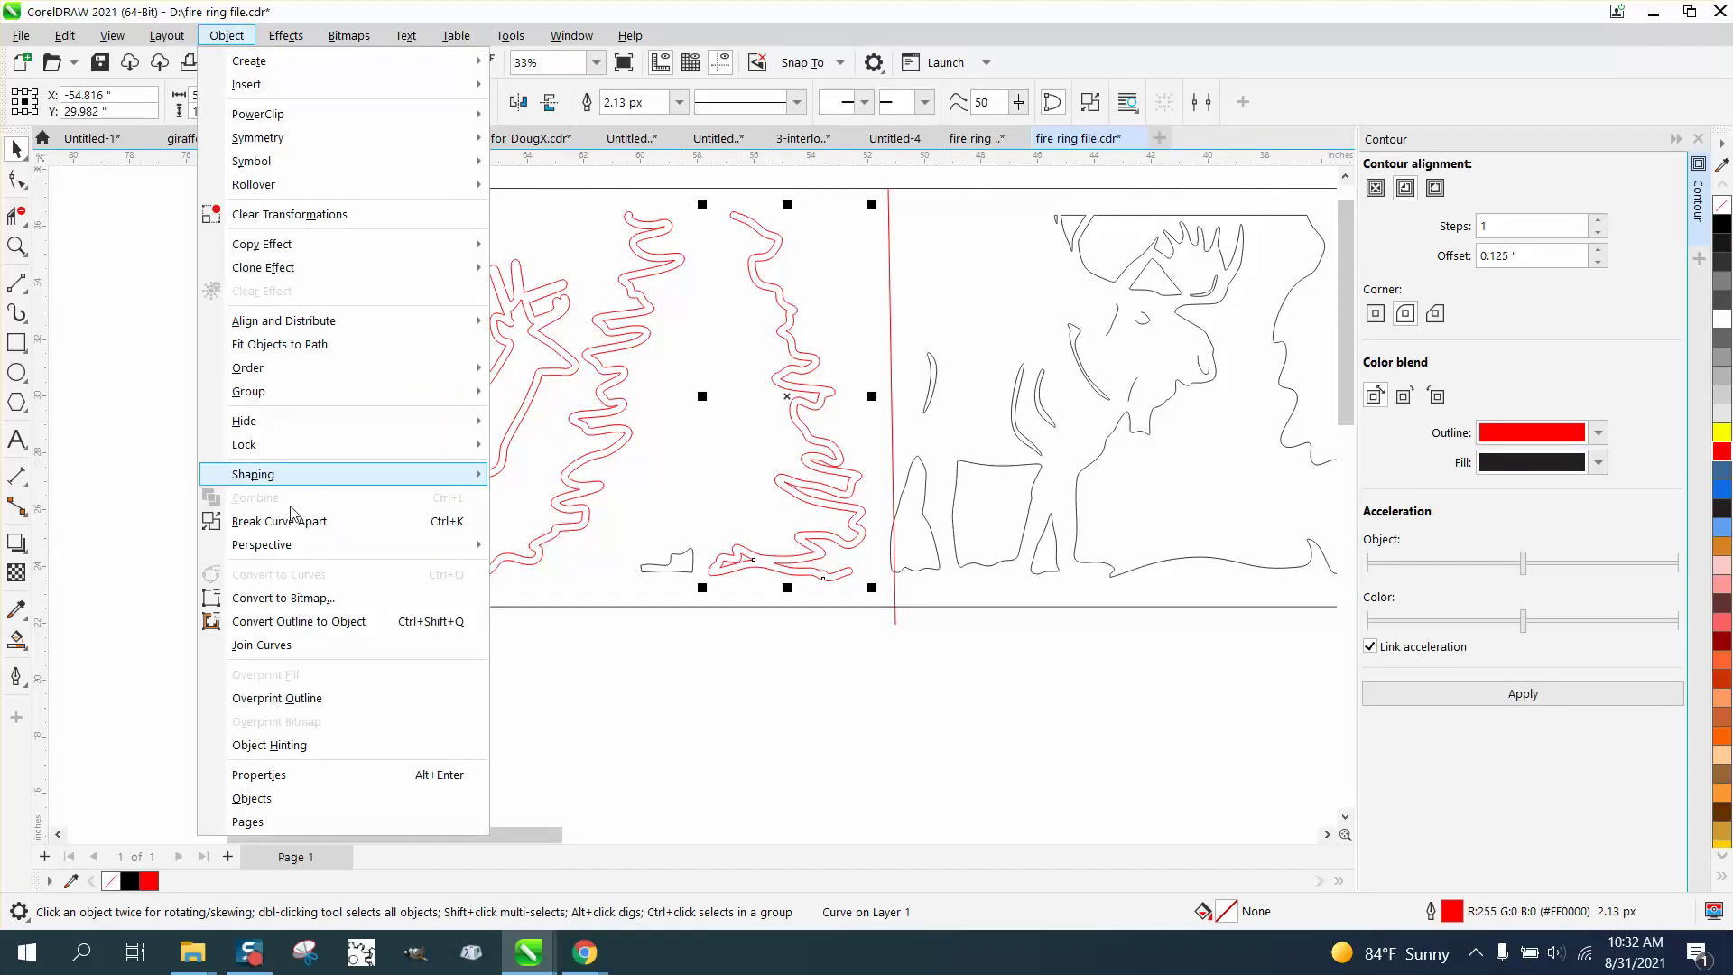
{"action": "left_click", "coordinate": [461, 631]}
{"action": "left_click", "coordinate": [691, 635]}
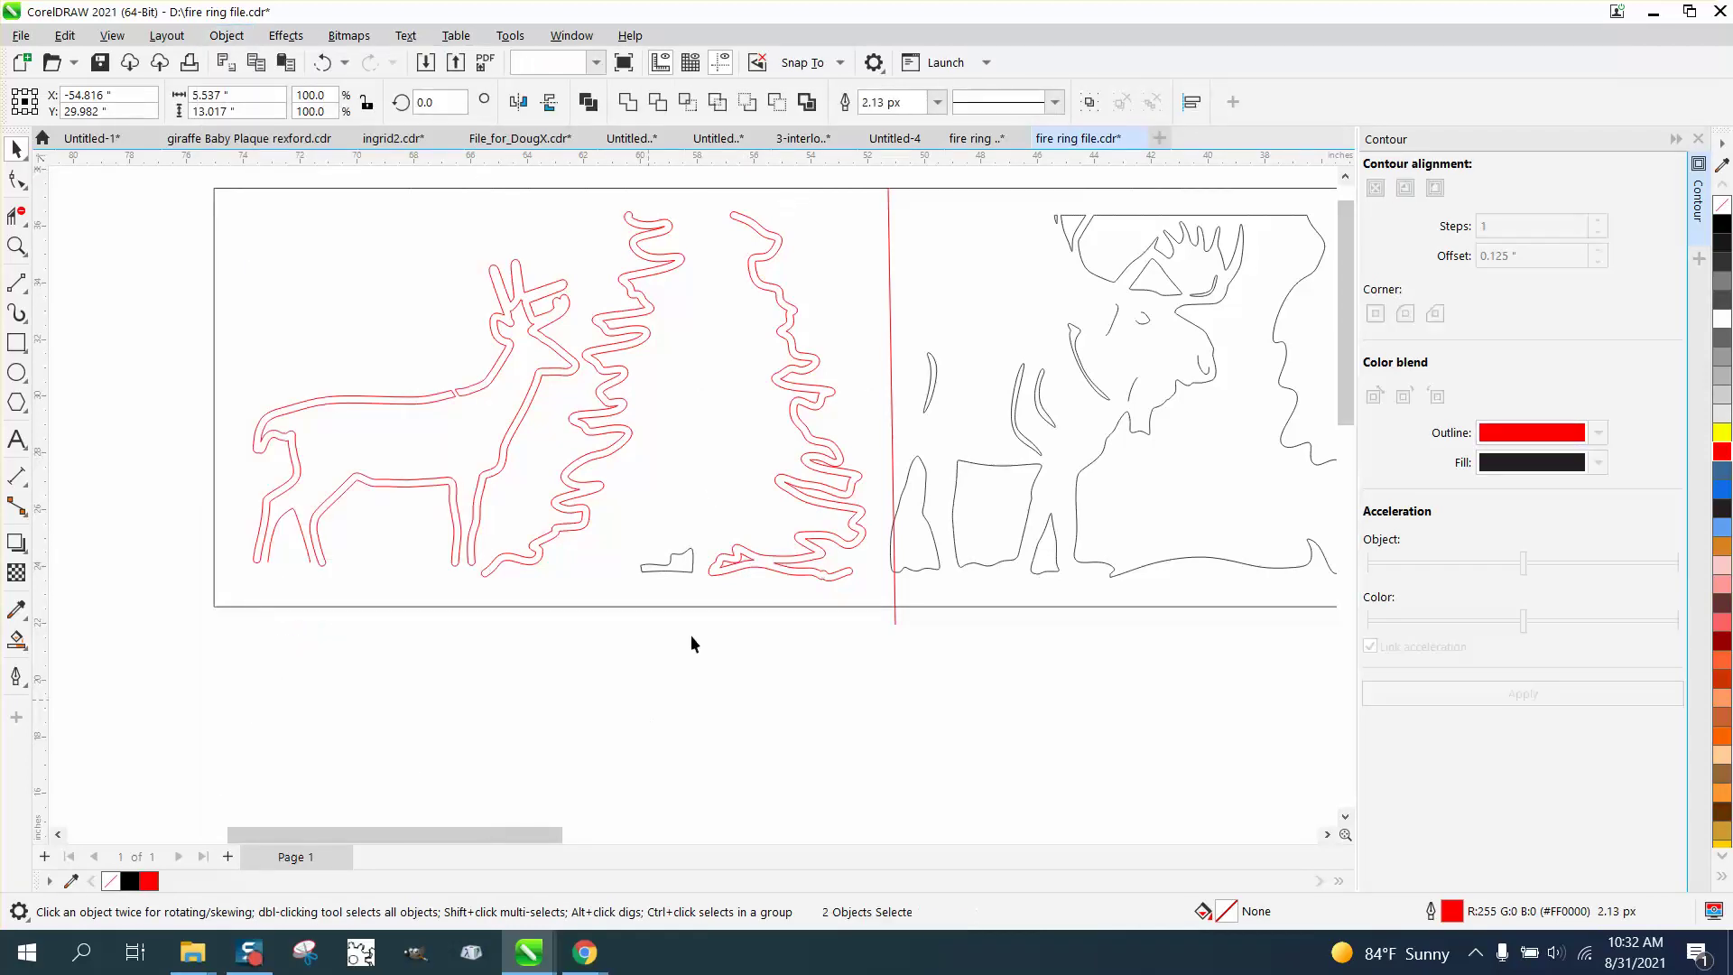
{"action": "left_click", "coordinate": [743, 555]}
{"action": "key", "text": "Delete"}
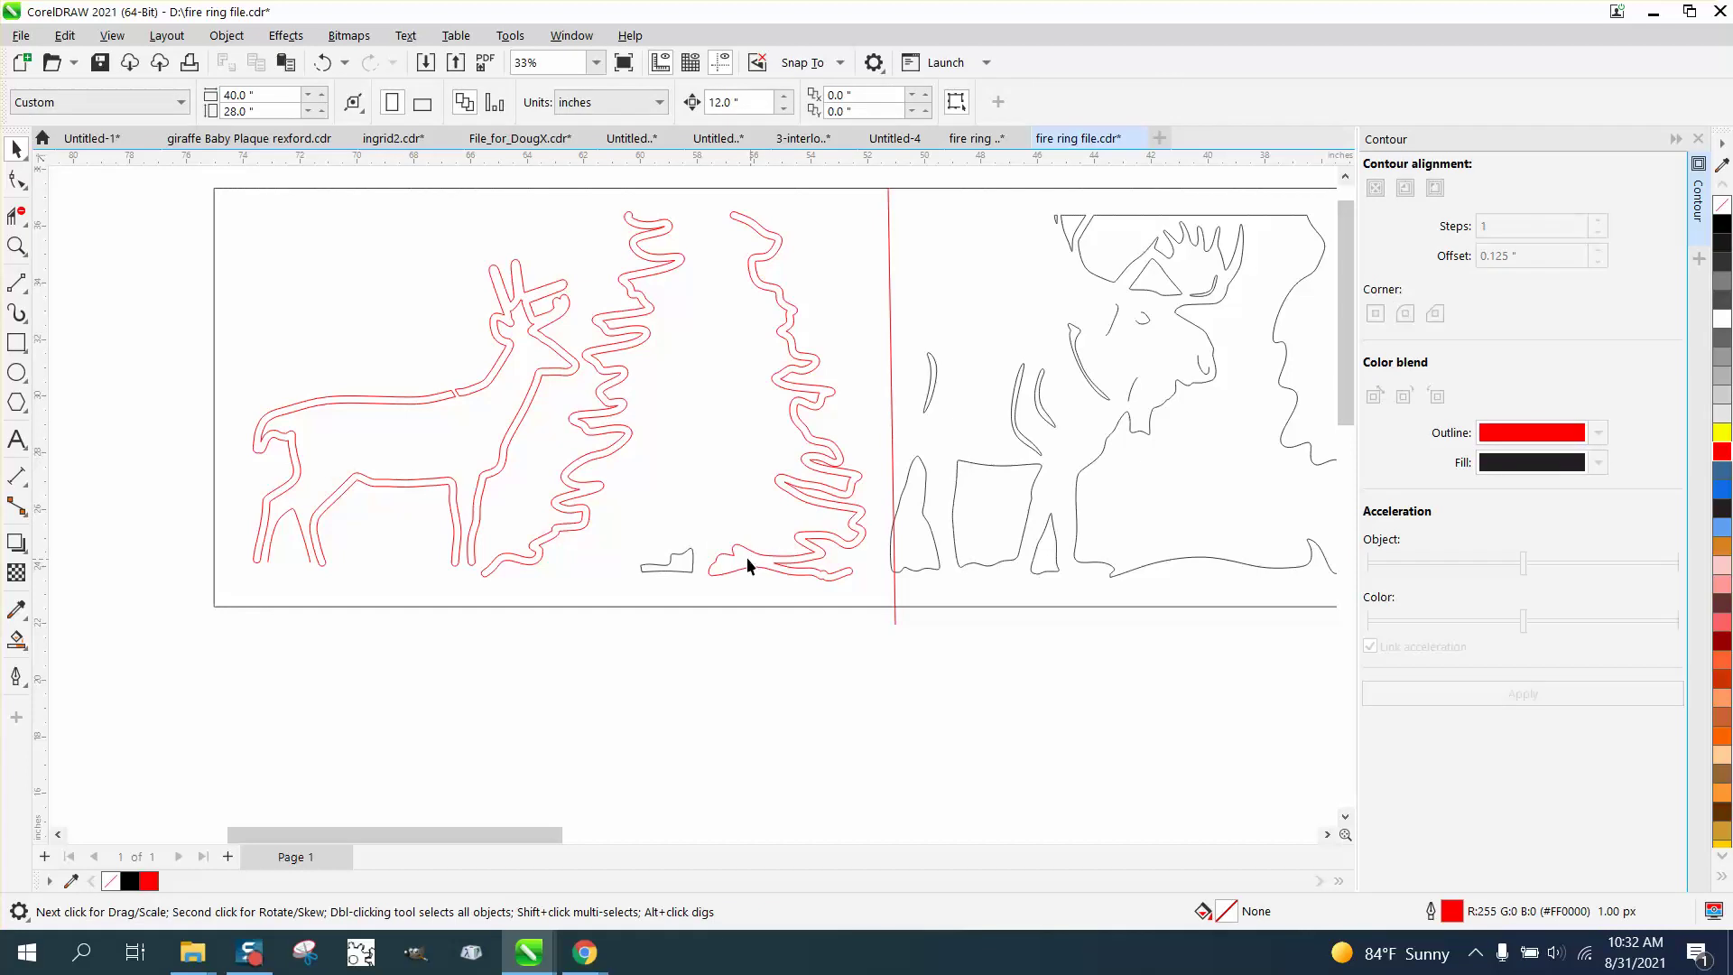
Delete the dividing line between tree and moose, and the spare deer-and-tree copy outside the panel
{"action": "left_click", "coordinate": [892, 357]}
{"action": "key", "text": "Delete"}
{"action": "scroll", "coordinate": [876, 377], "scroll_direction": "down", "scroll_amount": 2}
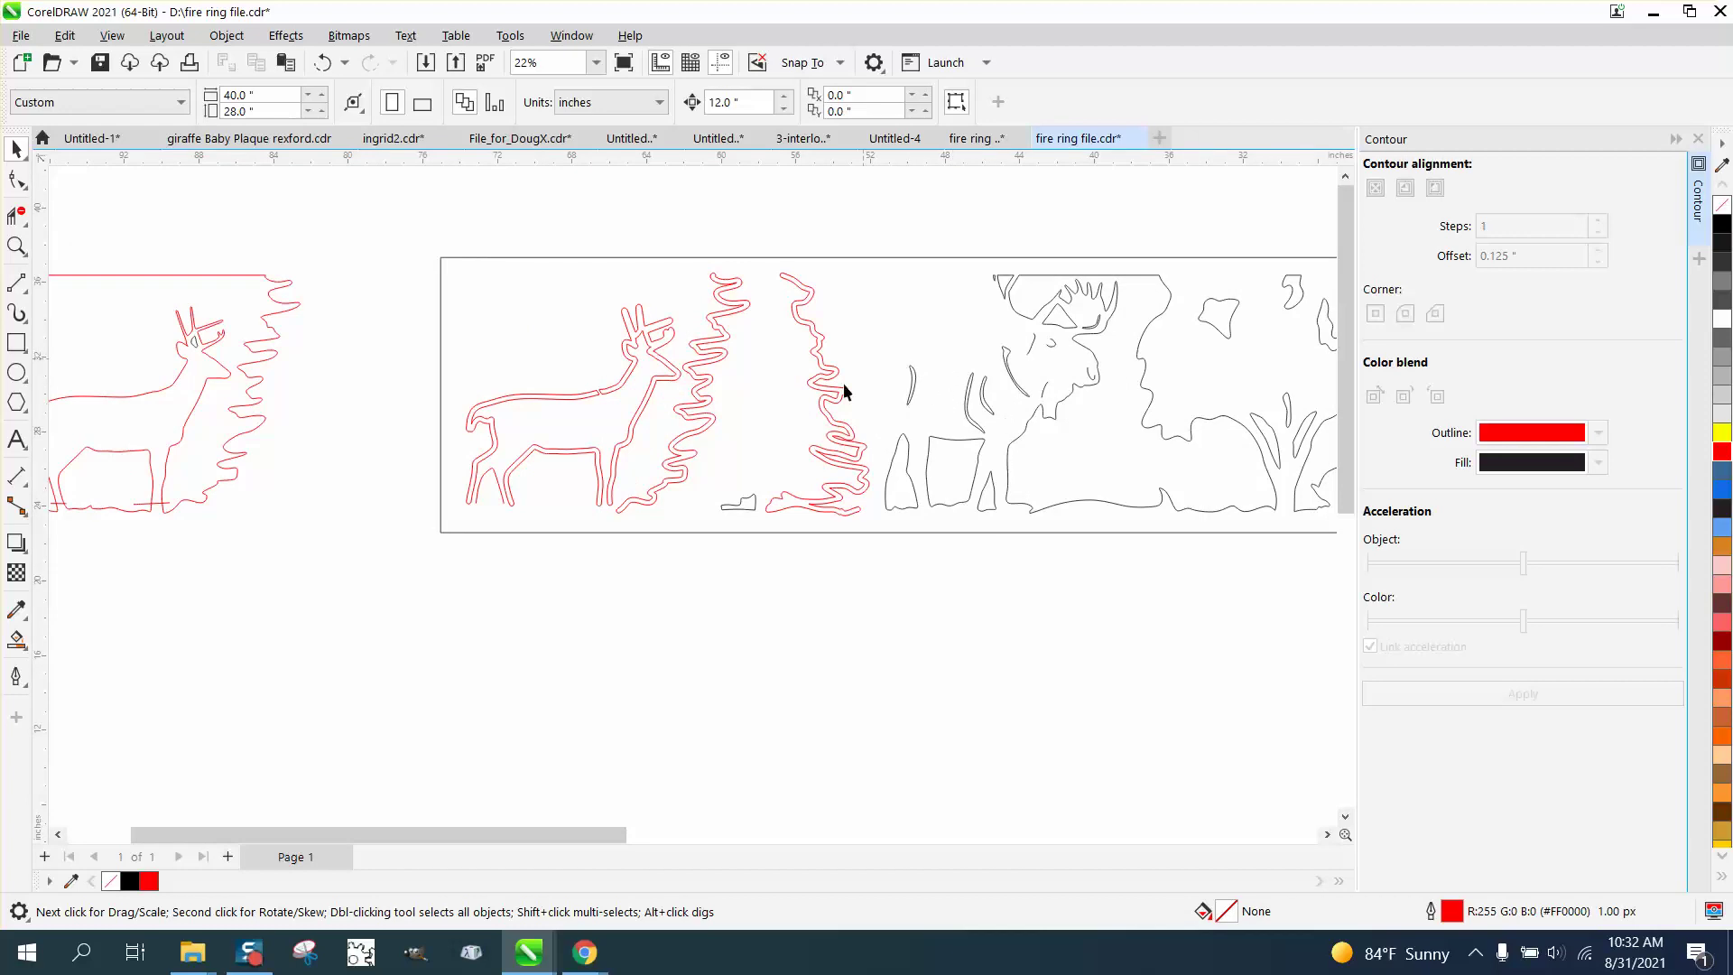
{"action": "scroll", "coordinate": [957, 374], "scroll_direction": "down", "scroll_amount": 1}
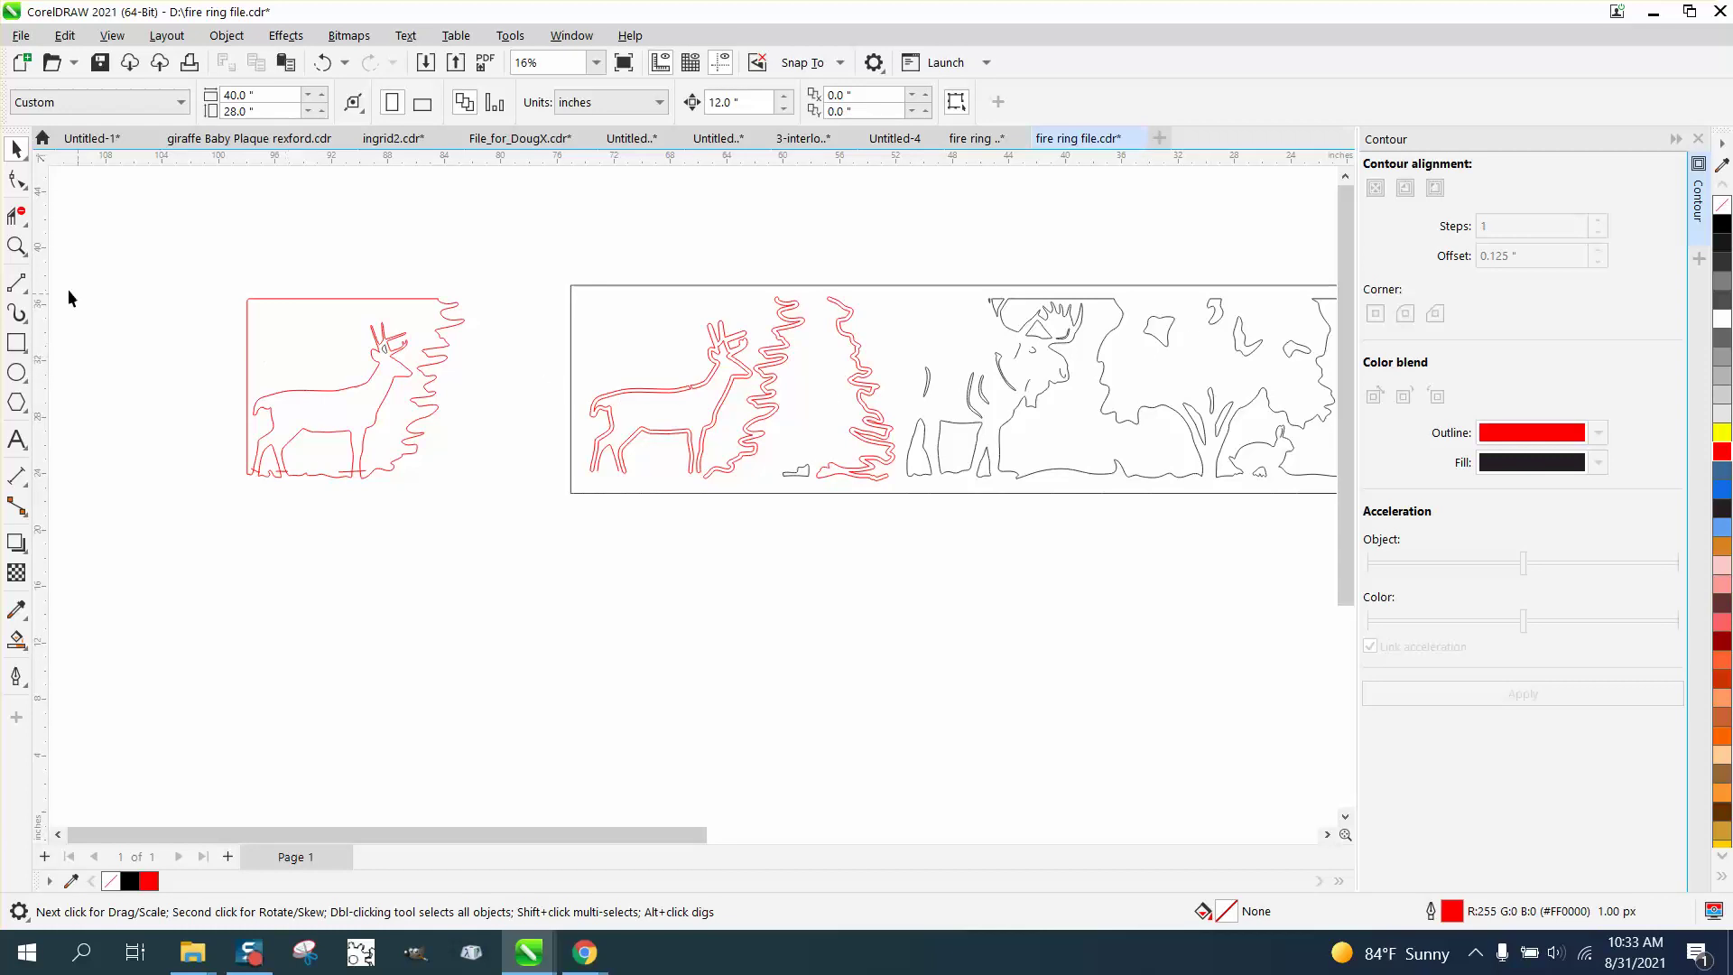
{"action": "left_click_drag", "start_coordinate": [458, 483], "coordinate": [463, 487]}
{"action": "key", "text": "Delete"}
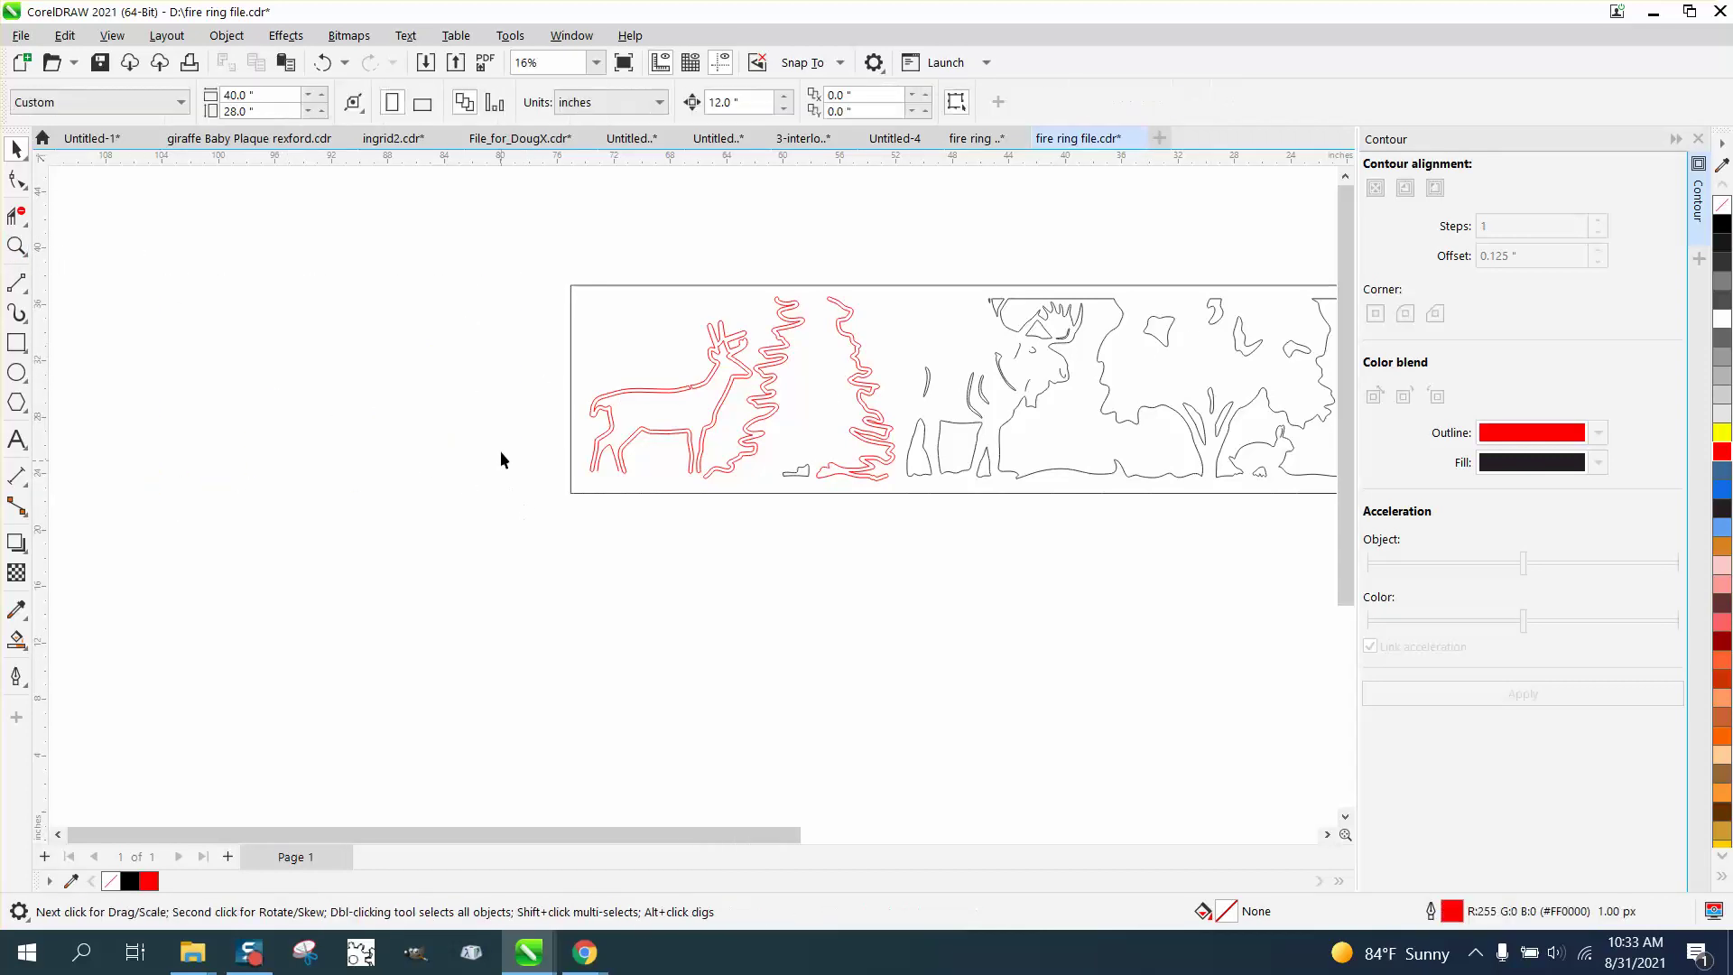
Zoom in on the panel section with the deer and both trees to examine their contours
{"action": "left_click", "coordinate": [17, 246]}
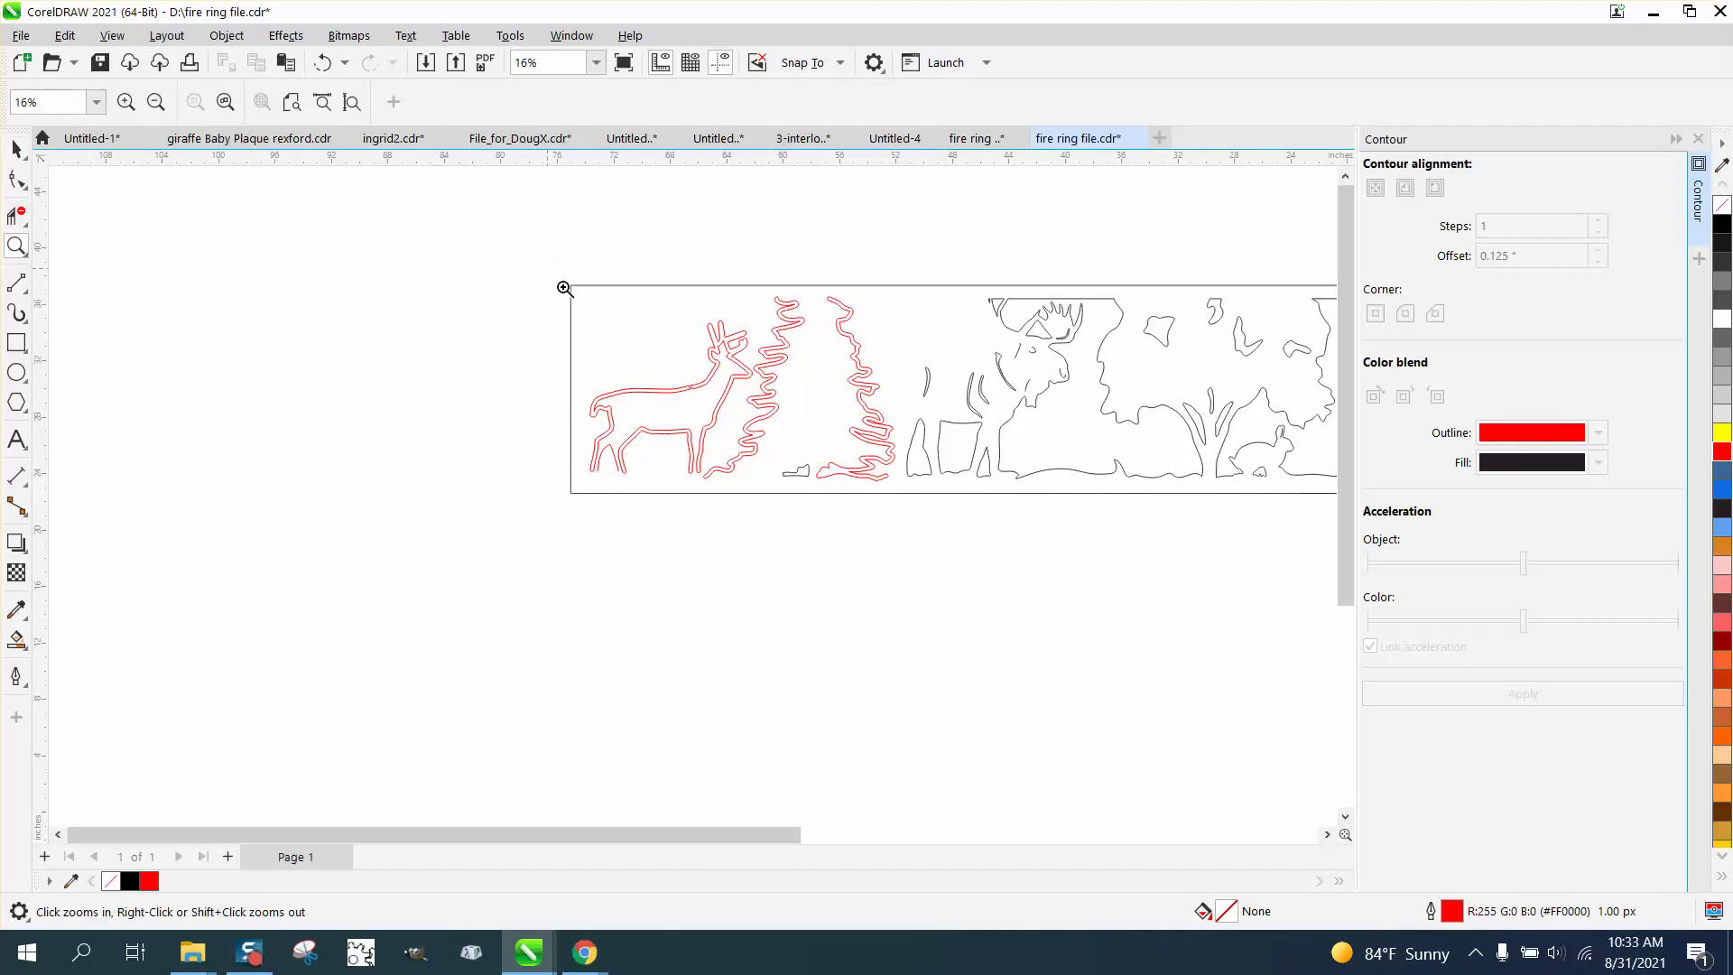
{"action": "left_click_drag", "start_coordinate": [548, 269], "coordinate": [944, 511]}
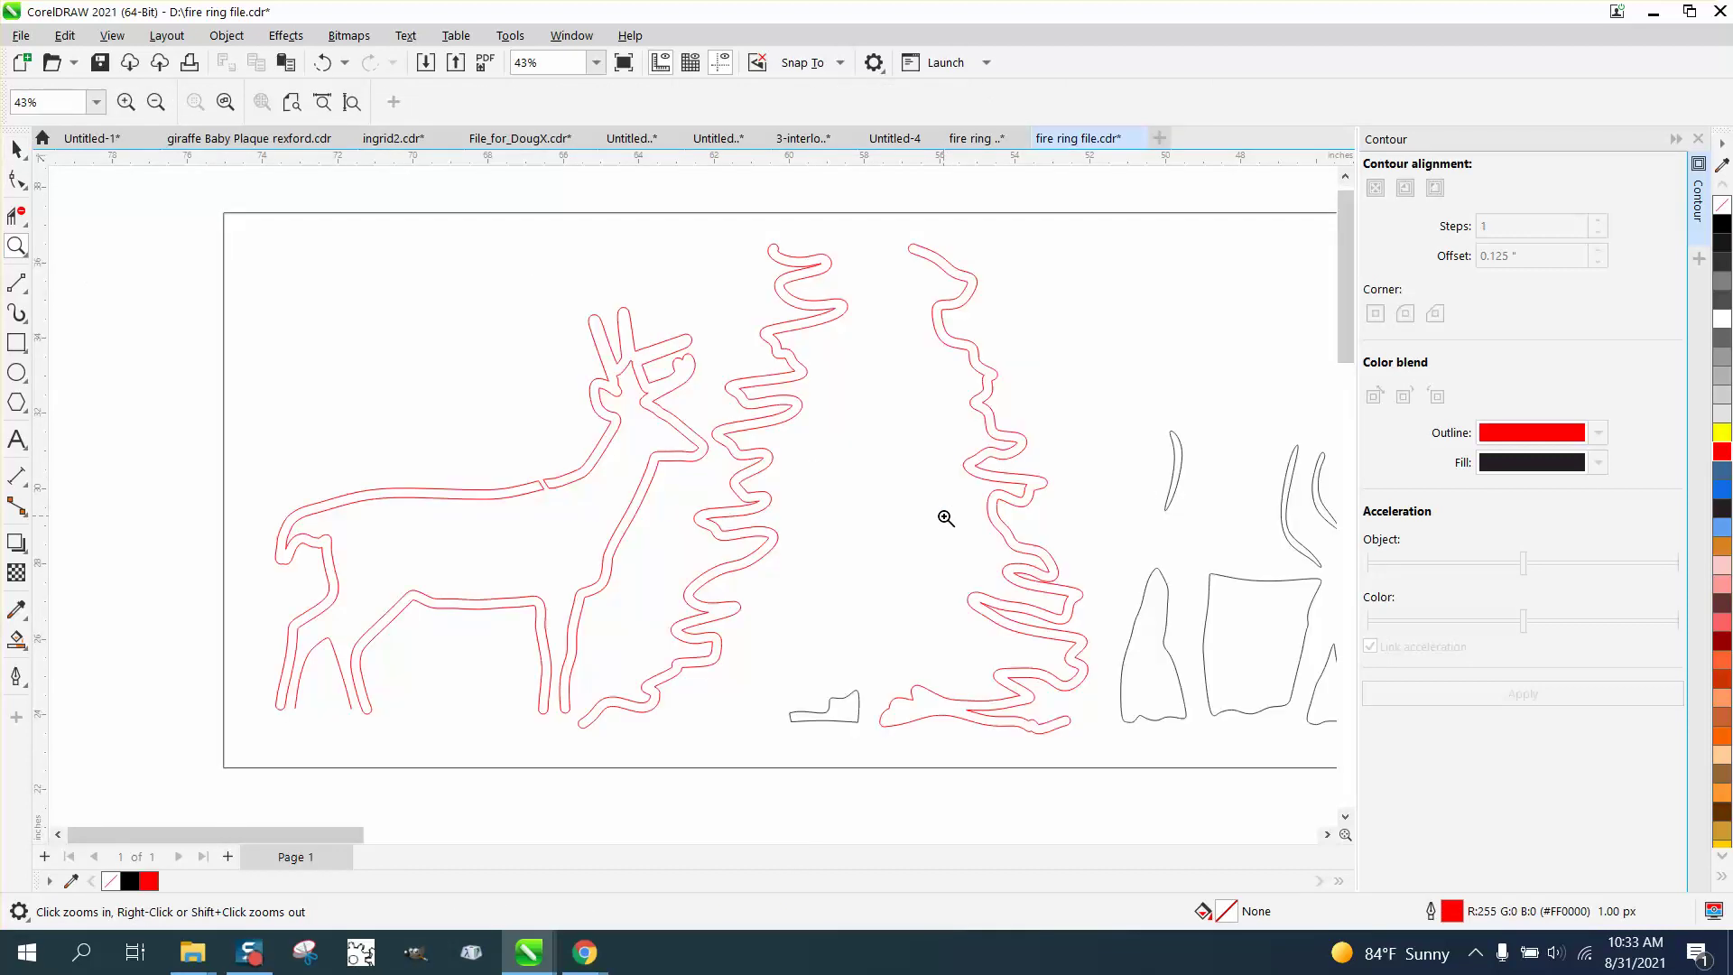